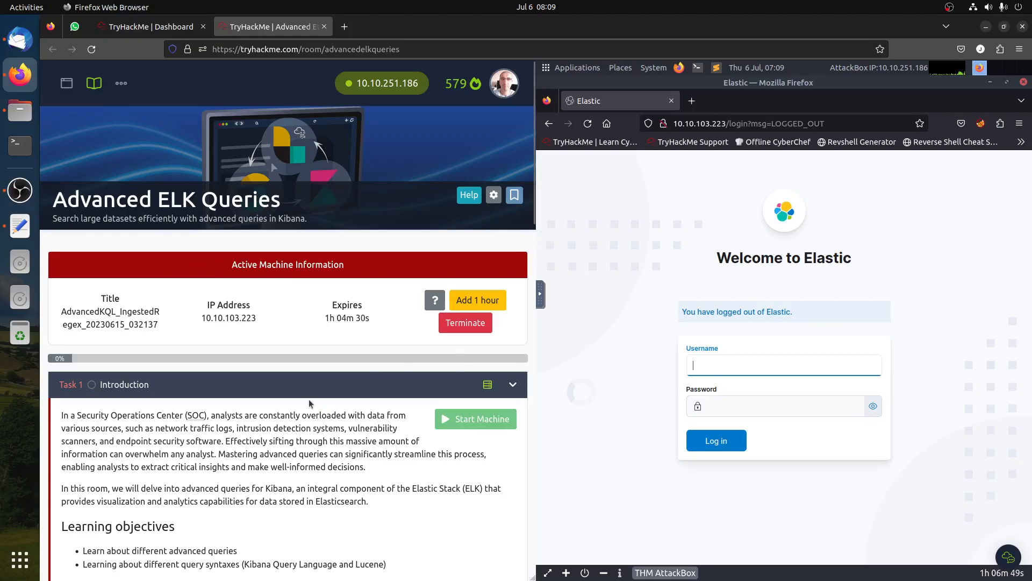
- Read the Introduction task's learning objectives, prerequisites and Kibana connection instructions
scroll(308, 399, "down", 5)
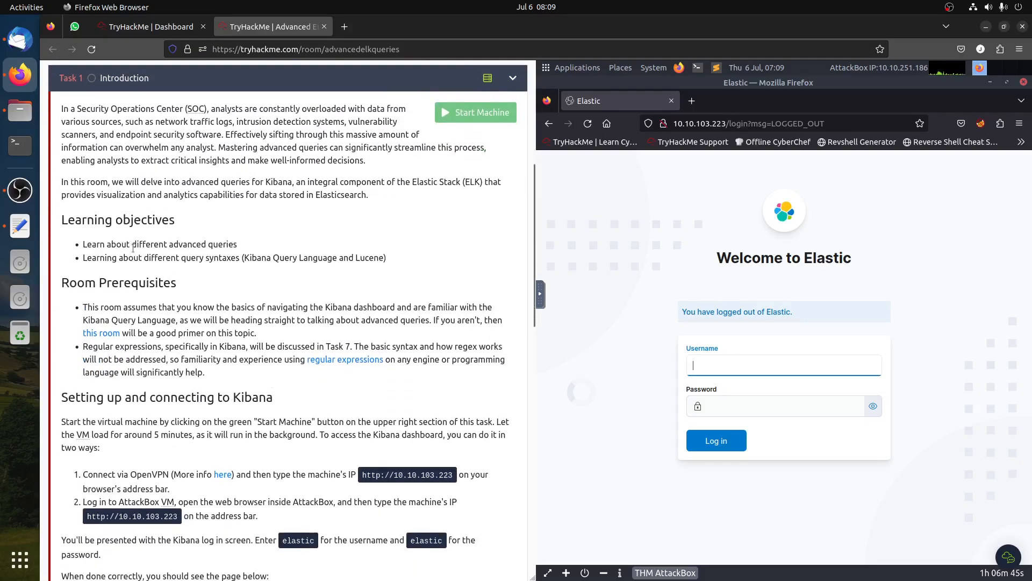
left_click_drag(167, 245, 318, 260)
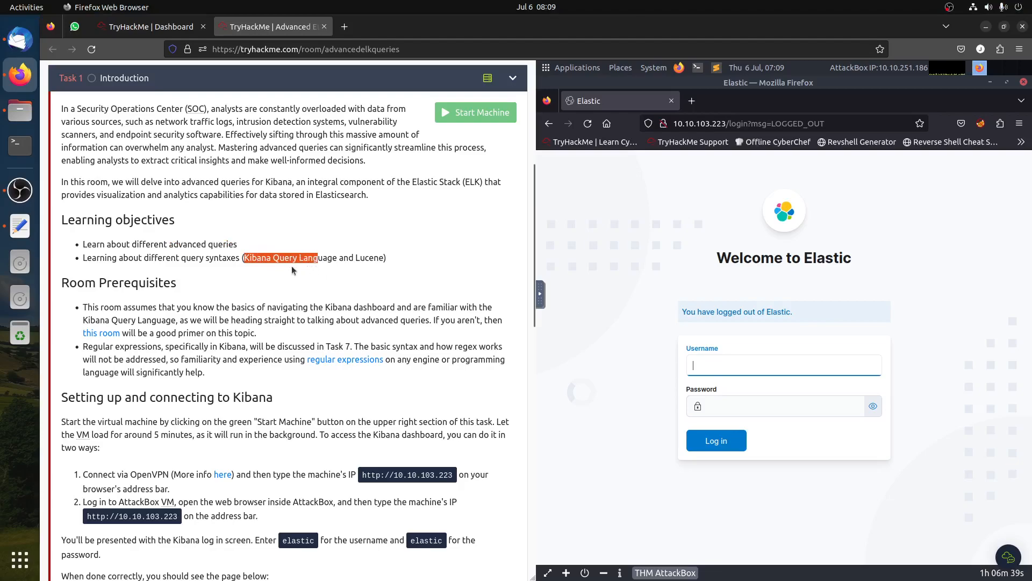
double_click(369, 259)
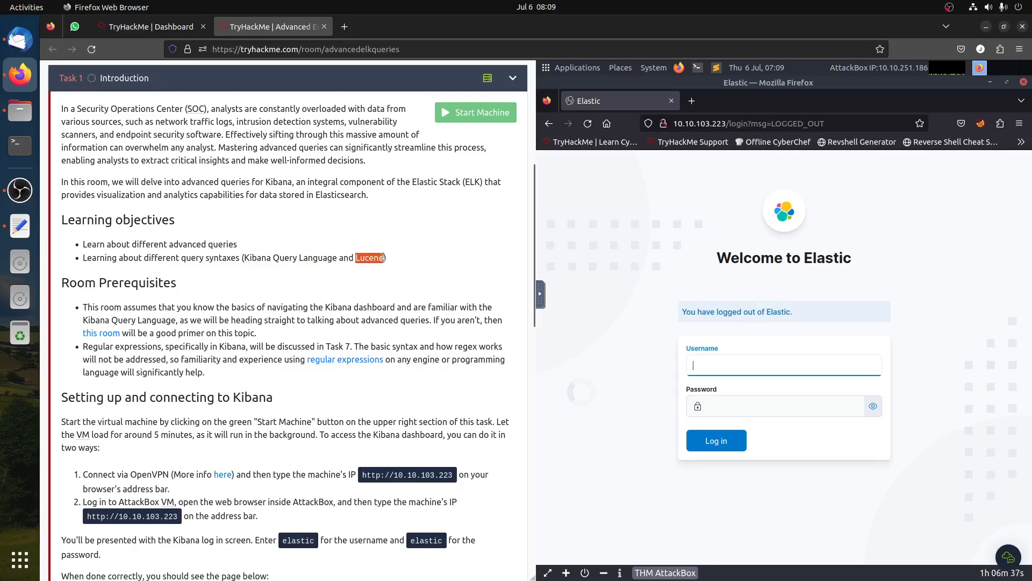
triple_click(370, 260)
left_click(371, 260)
scroll(371, 253, "down", 6)
scroll(371, 248, "down", 10)
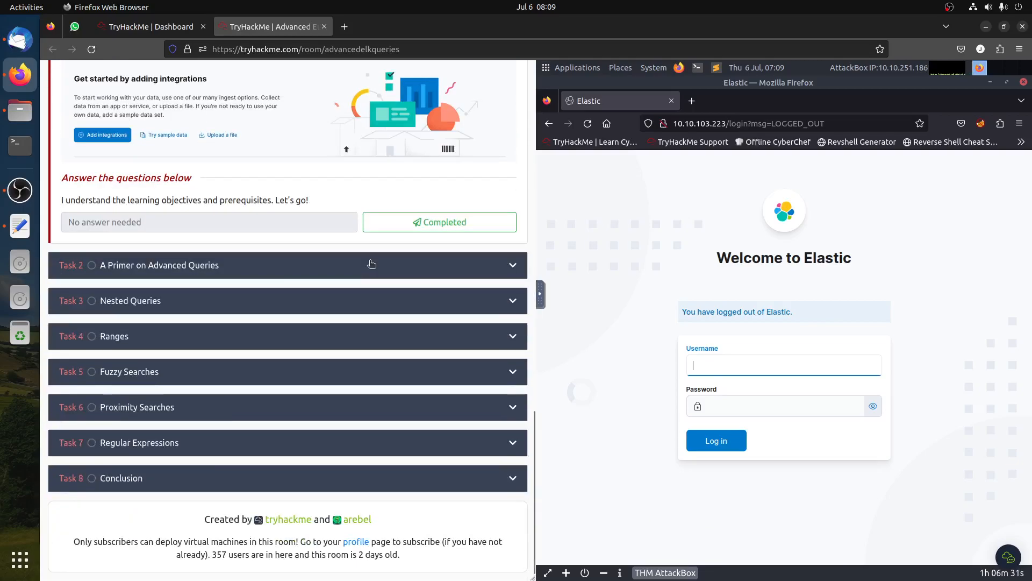
scroll(371, 247, "up", 4)
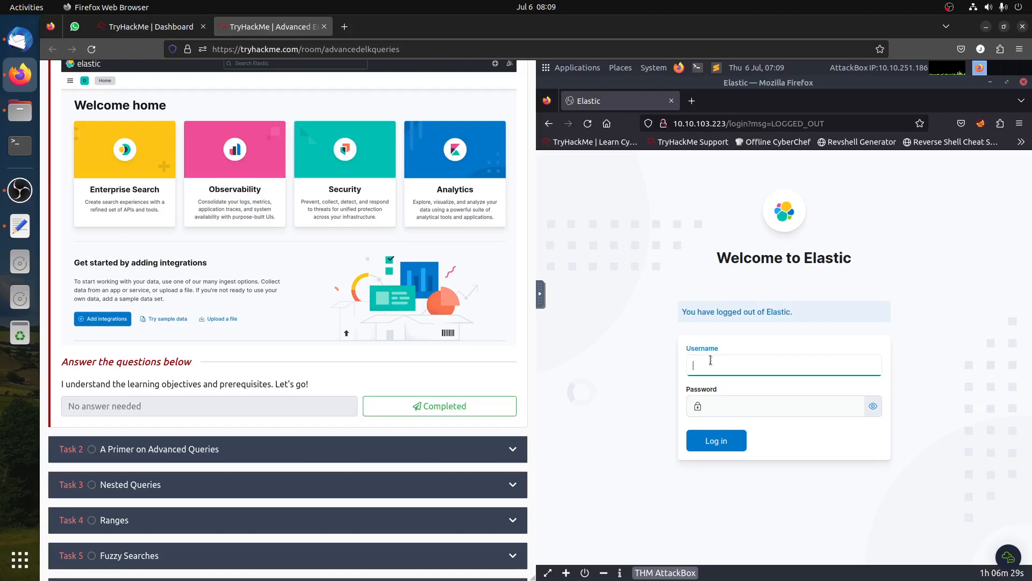
- Log in to Elastic with the username elastic and the account password
type("astic")
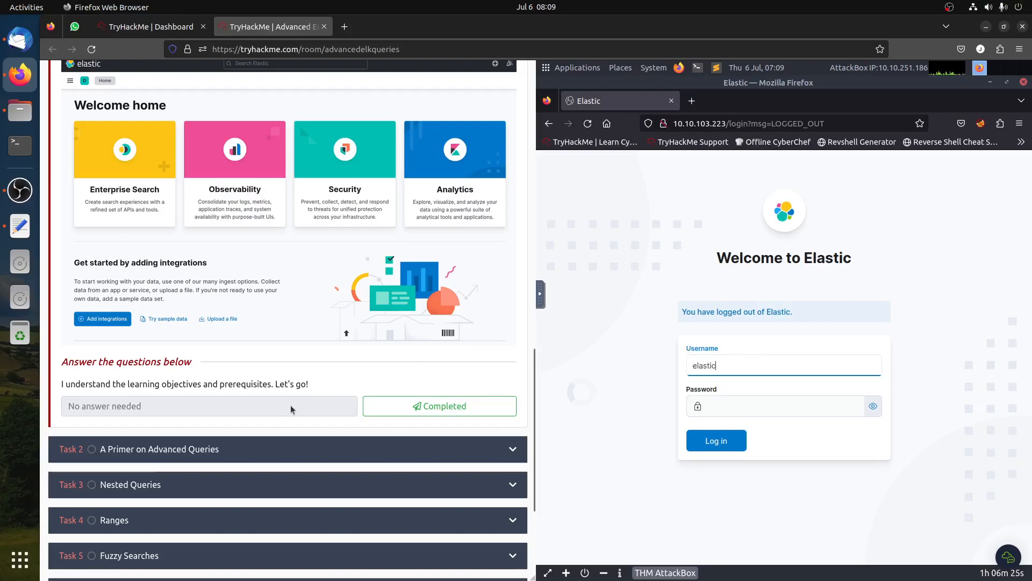
scroll(424, 363, "up", 6)
left_click(725, 407)
type("ela")
key("Return")
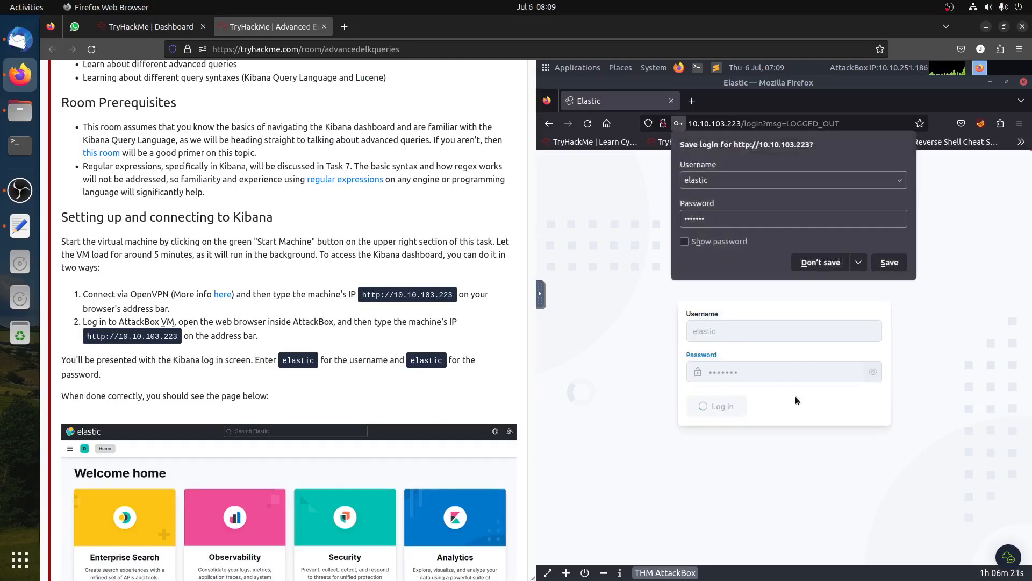
- Mark the Introduction task as completed
scroll(229, 349, "down", 6)
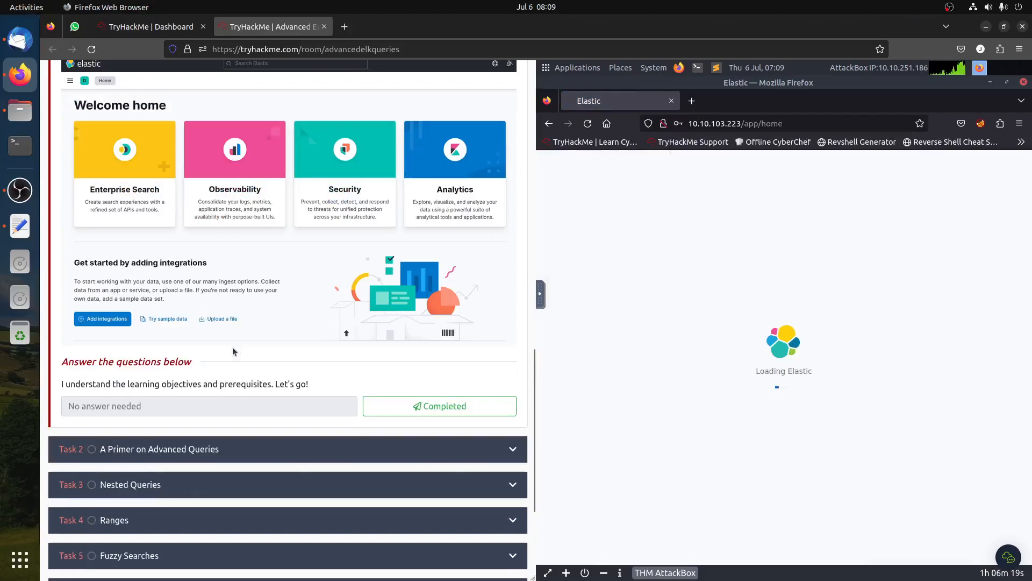
left_click(445, 409)
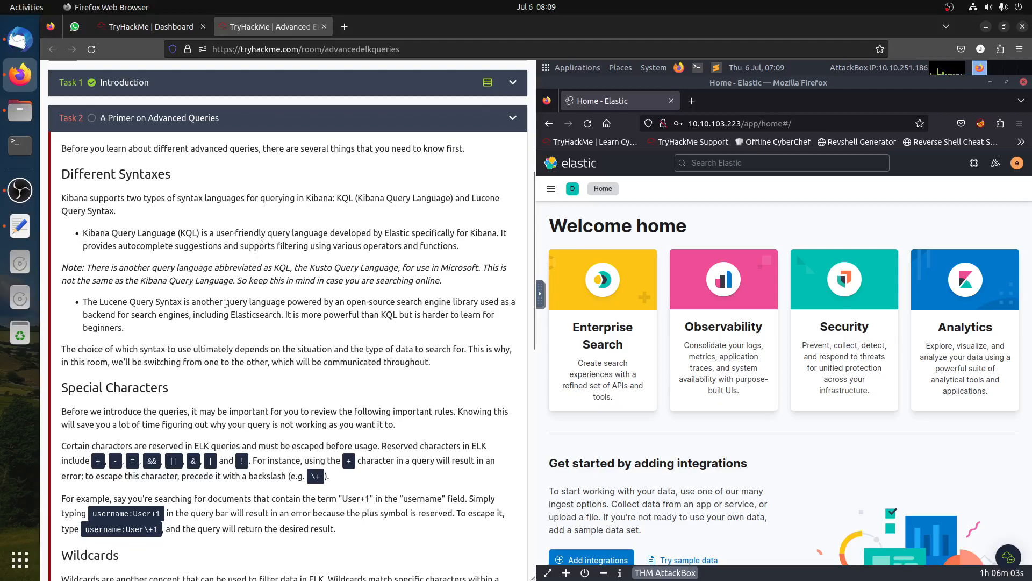
- Open the Discover page in Kibana from the main navigation menu
left_click_drag(147, 233, 312, 270)
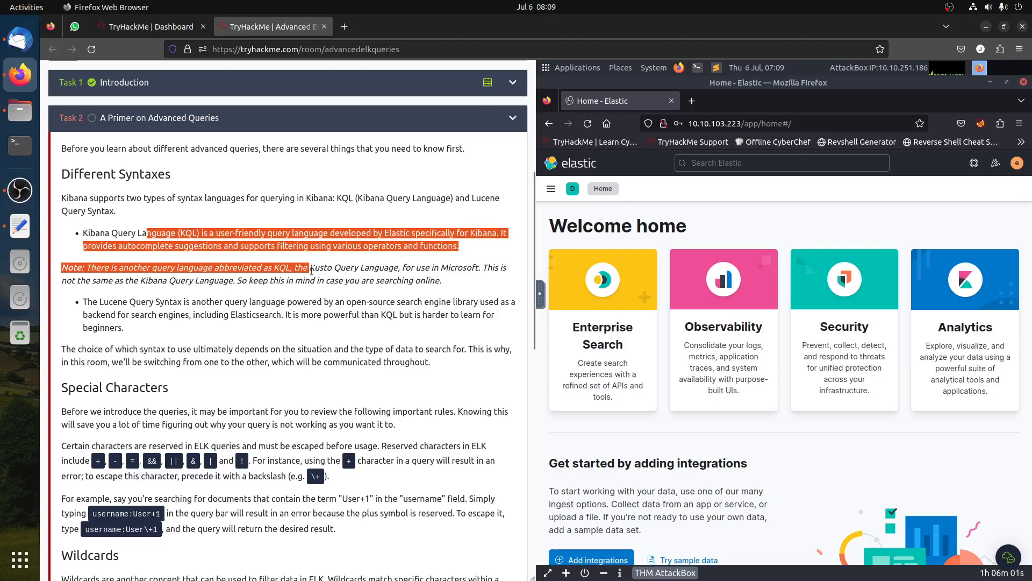
left_click(174, 237)
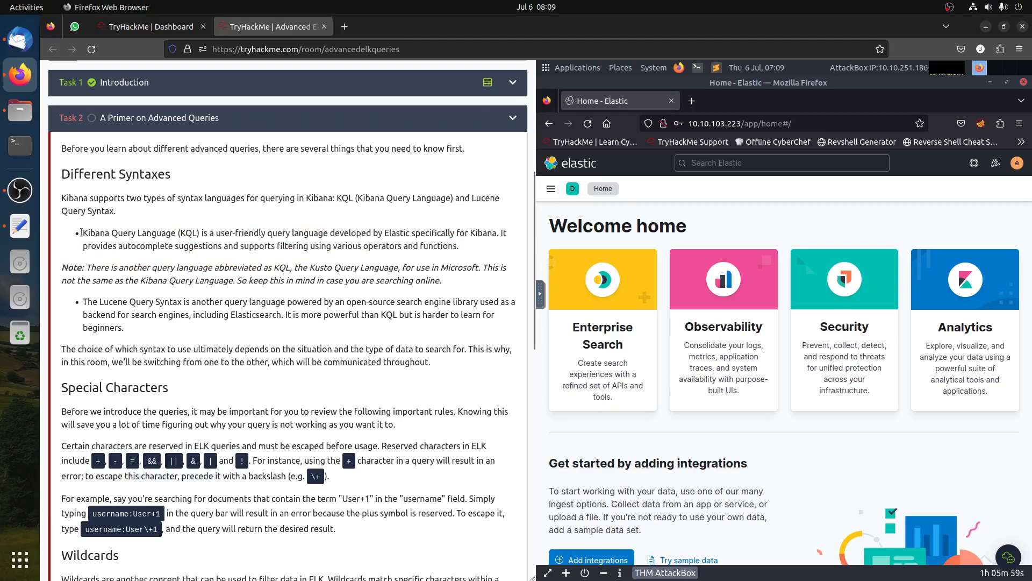
left_click_drag(84, 233, 386, 303)
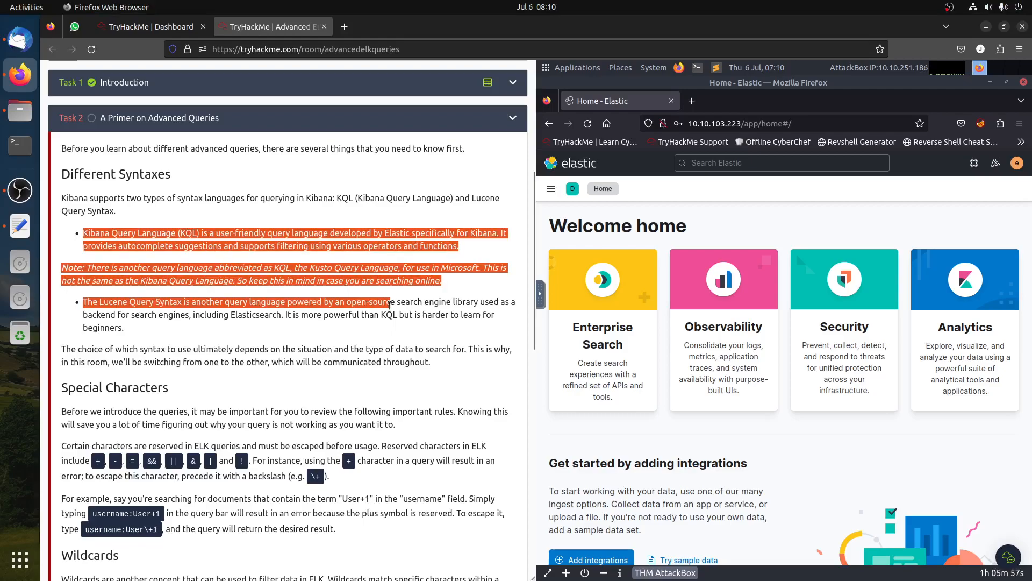
left_click(389, 303)
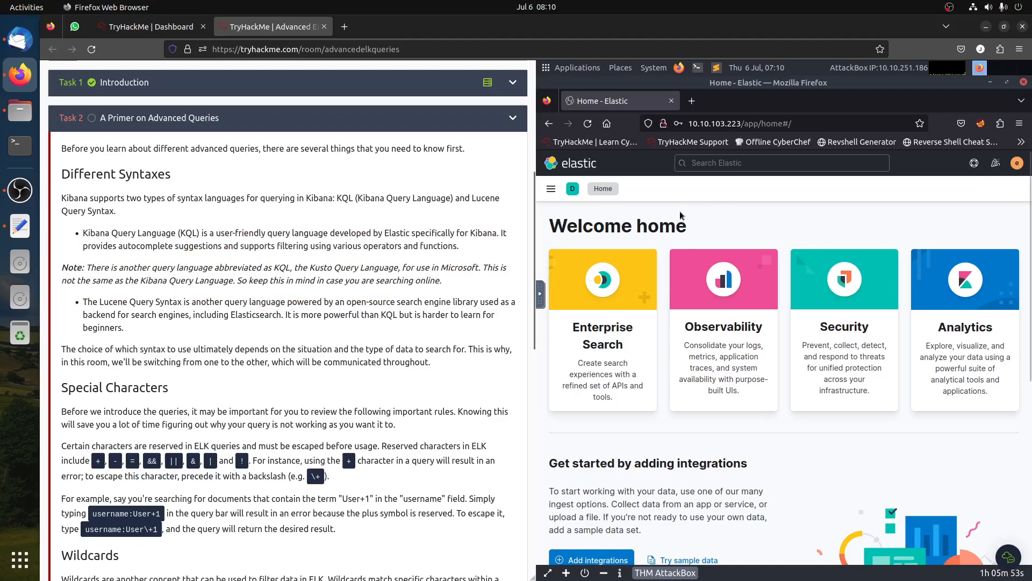
left_click(550, 189)
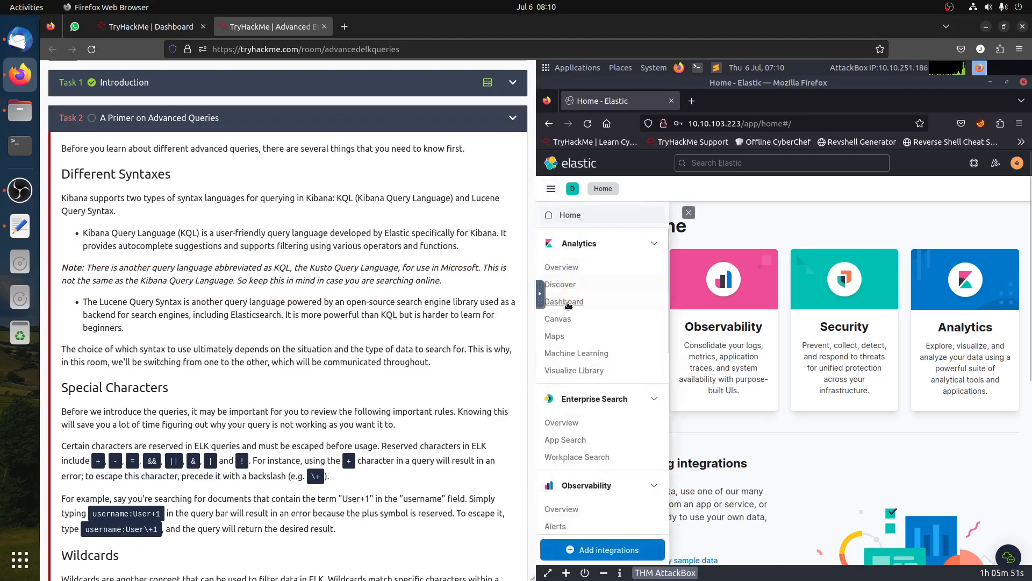
left_click(574, 290)
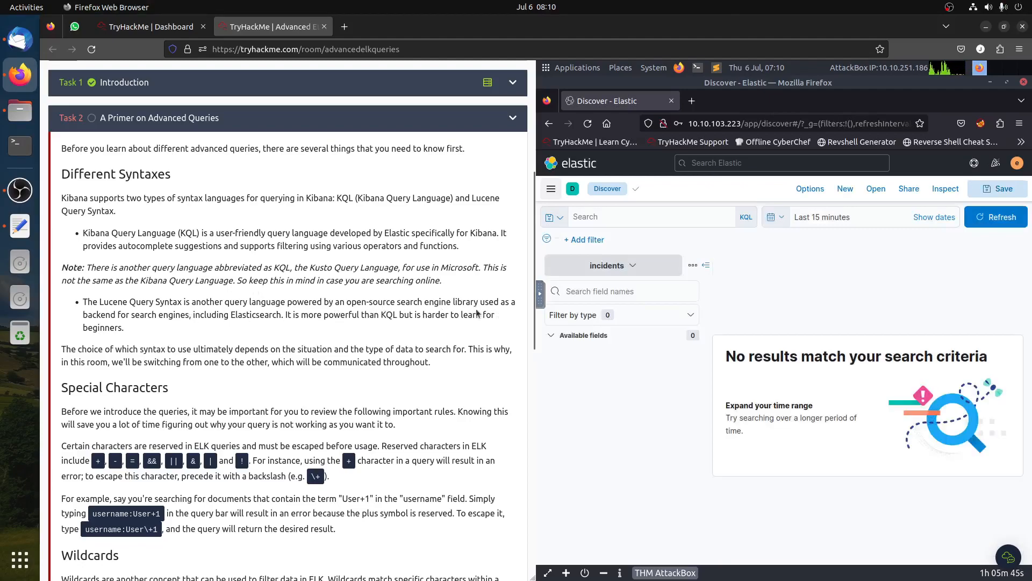
- Read the primer's sections on KQL and Lucene syntaxes, reserved special characters and wildcards
left_click_drag(84, 316, 287, 330)
left_click(280, 318)
left_click_drag(312, 316, 489, 326)
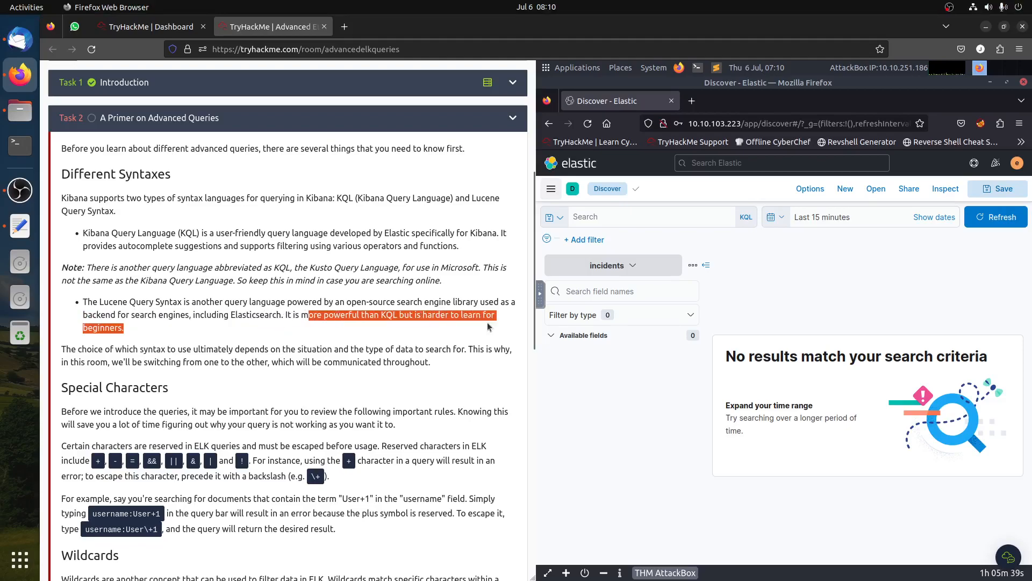
left_click(409, 327)
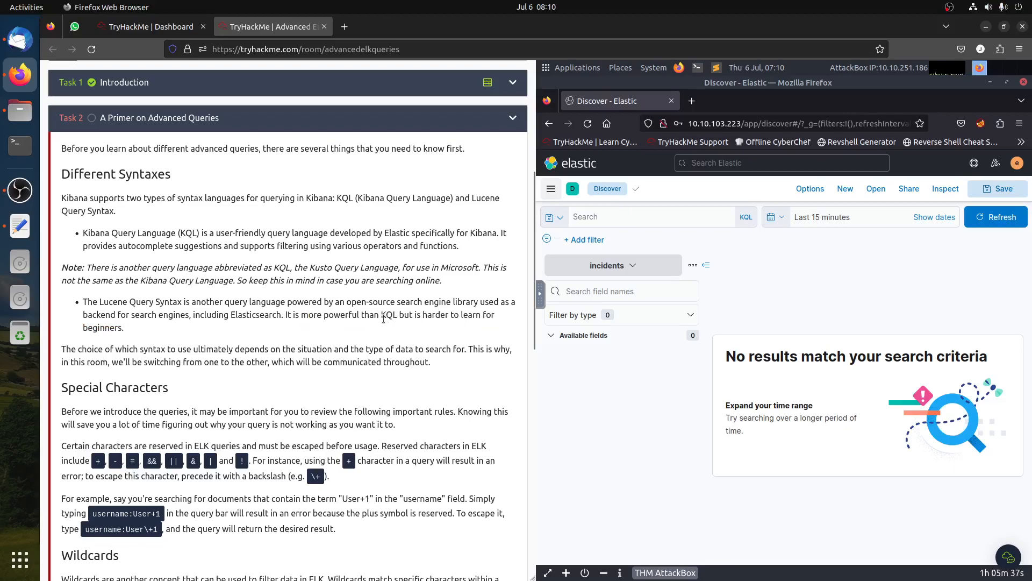
scroll(383, 318, "down", 5)
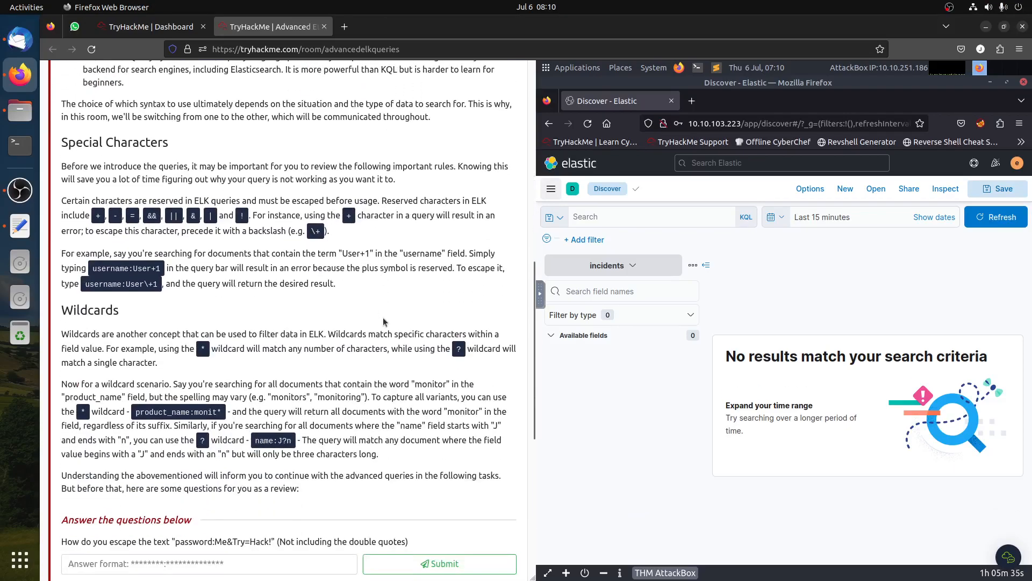
scroll(377, 321, "up", 4)
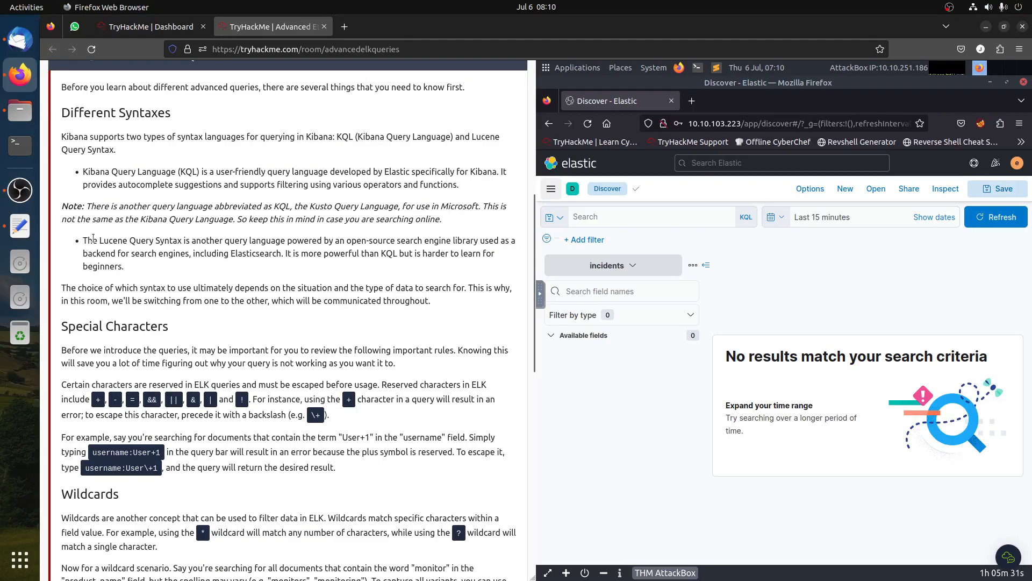
left_click_drag(99, 240, 152, 242)
left_click_drag(177, 172, 107, 172)
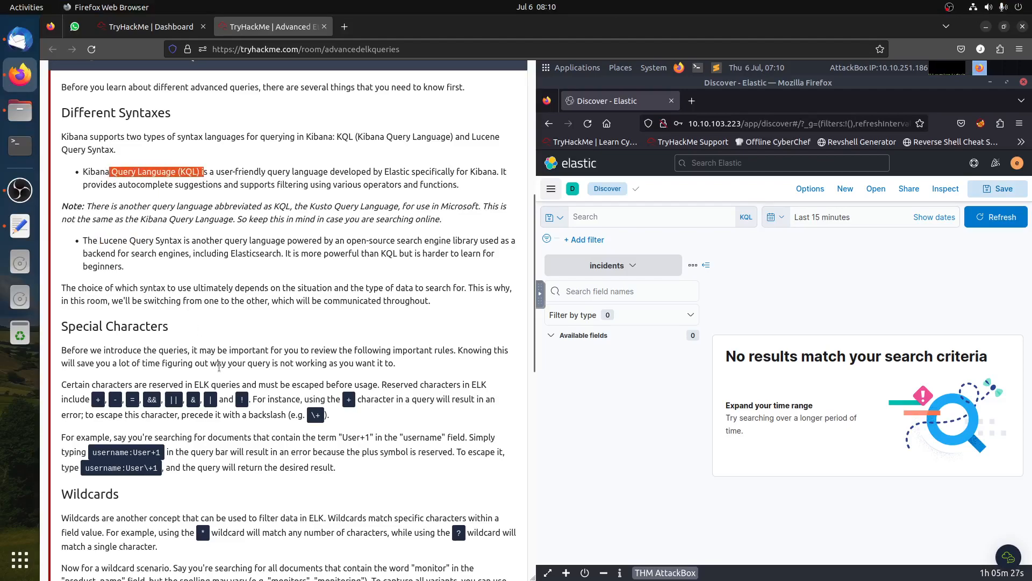
scroll(219, 367, "down", 3)
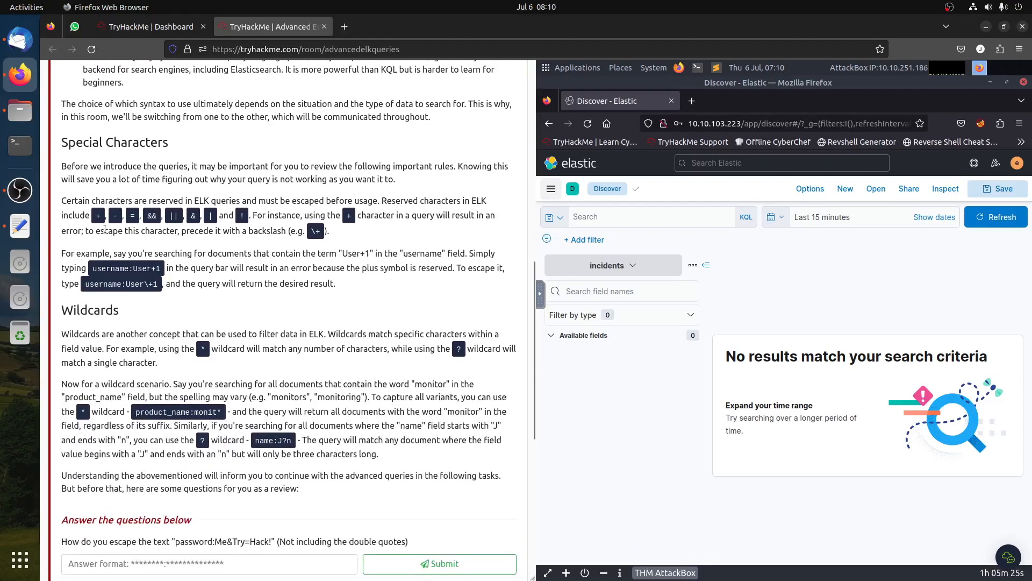
left_click_drag(90, 215, 262, 232)
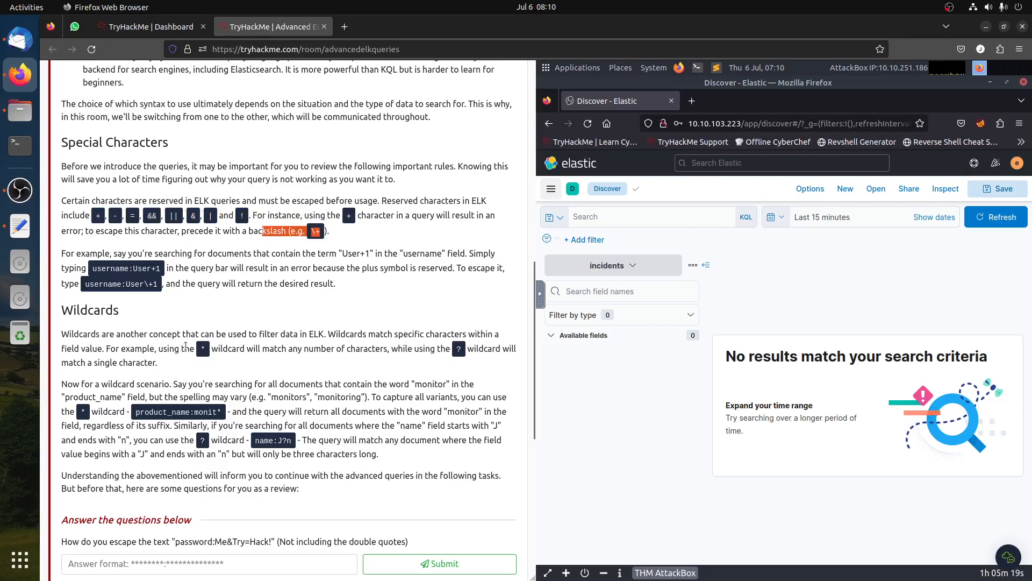
left_click_drag(185, 349, 300, 348)
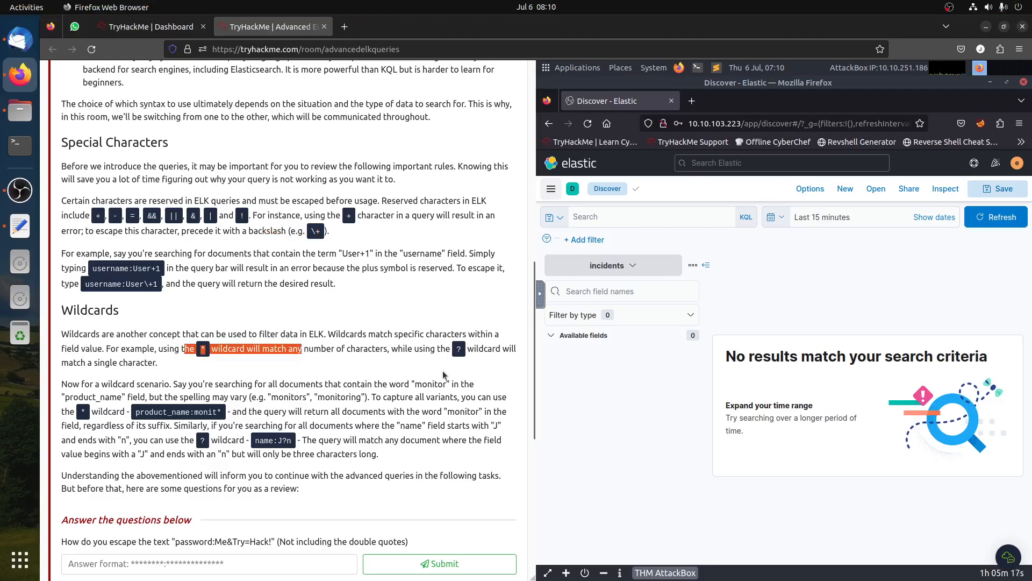
left_click(453, 351)
left_click_drag(87, 364, 158, 363)
scroll(237, 376, "down", 3)
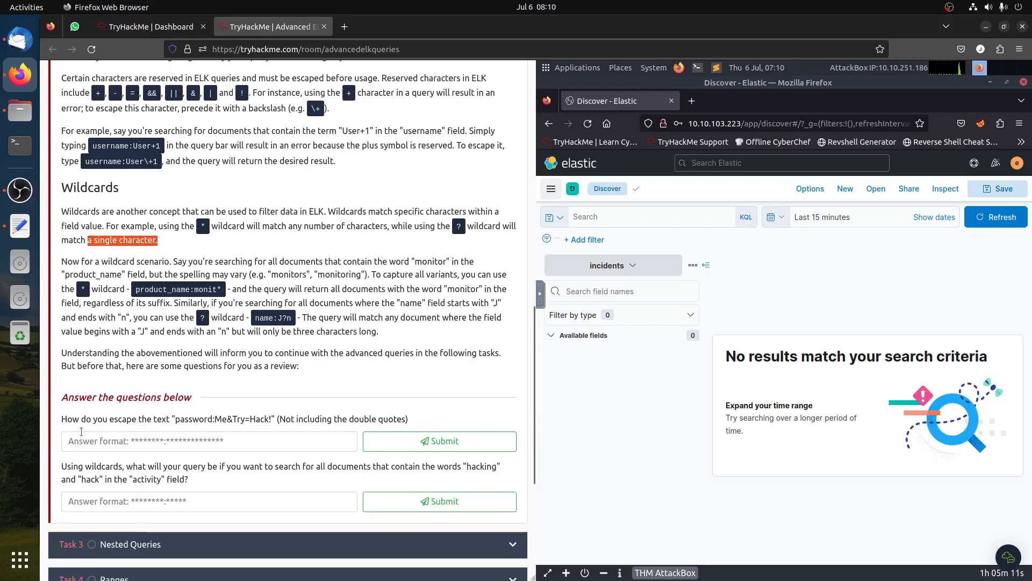
left_click_drag(175, 419, 272, 420)
key("ctrl+c")
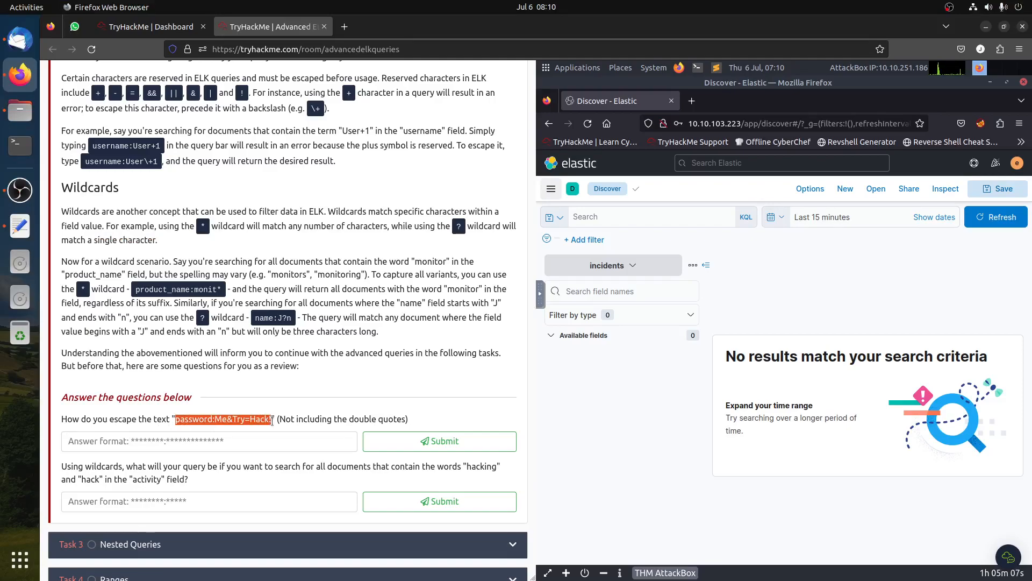
left_click(214, 438)
key("ctrl+v")
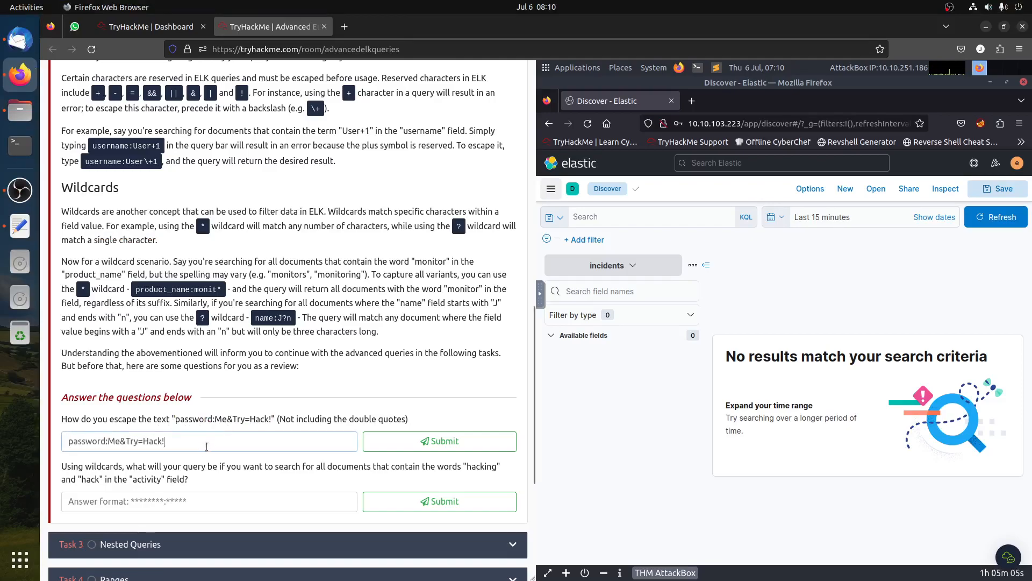
left_click_drag(238, 90, 234, 90)
left_click(161, 439)
type("\\")
left_click(197, 95)
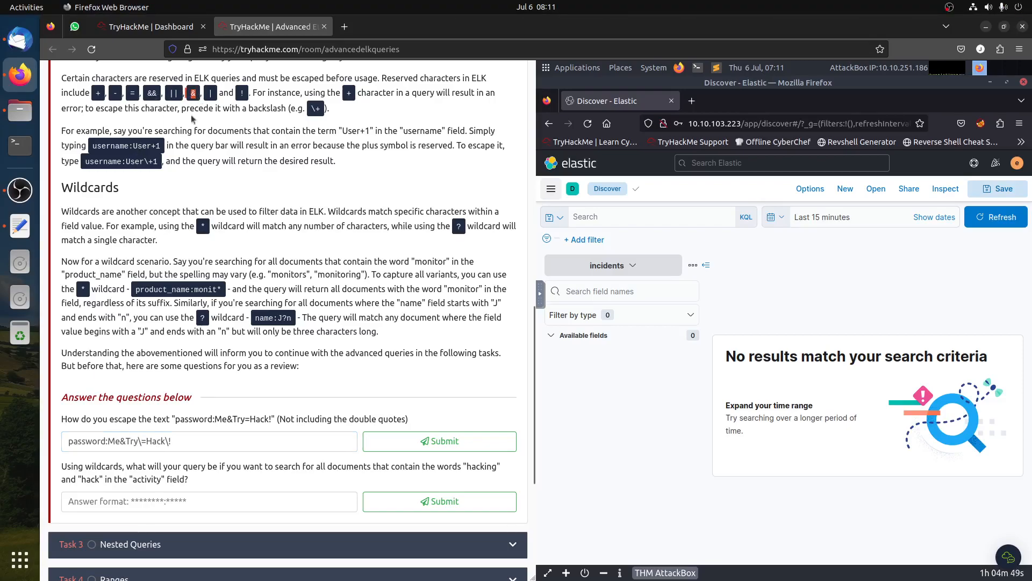
left_click(119, 441)
type("\\")
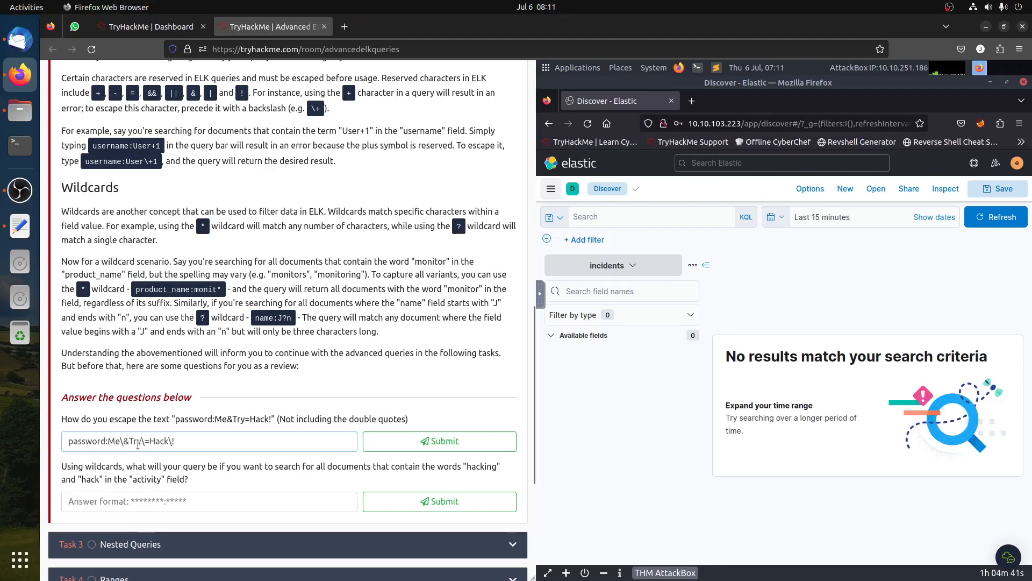
left_click(402, 444)
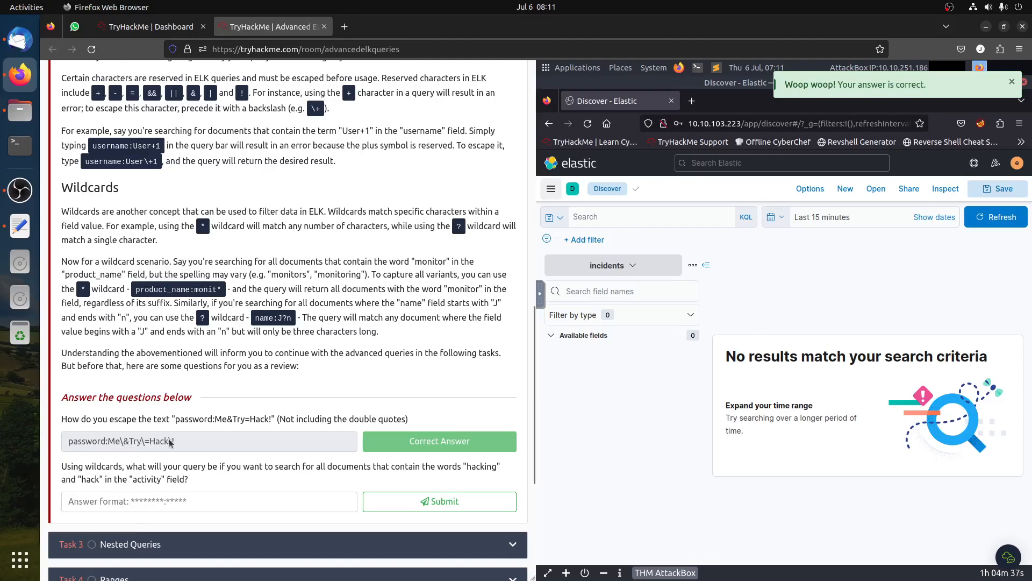
- Answer the wildcard question with activity:hack* and submit it
left_click_drag(91, 93, 330, 95)
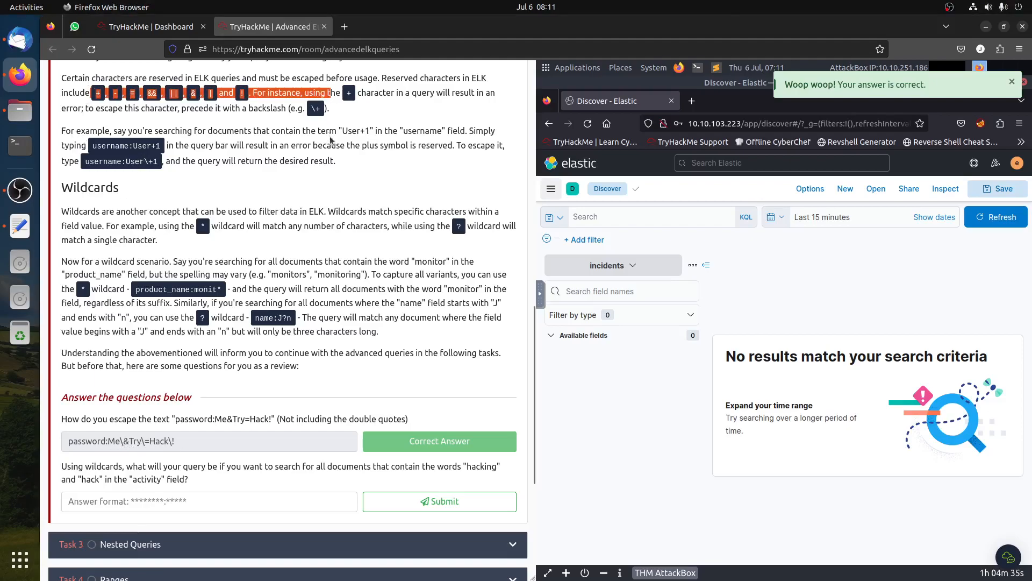
left_click(283, 364)
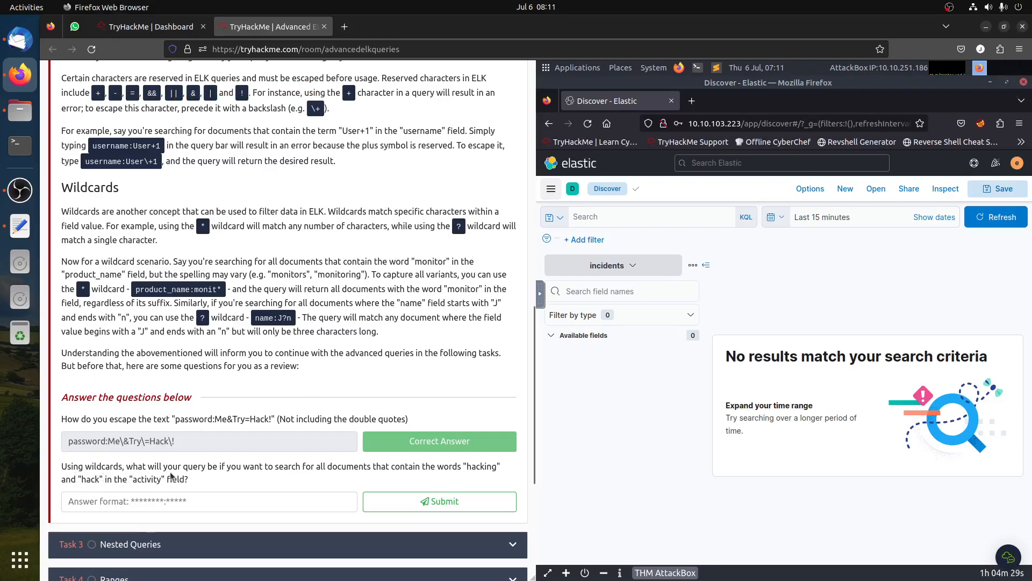
left_click_drag(300, 467, 473, 467)
left_click(472, 467)
left_click(155, 503)
type("activity")
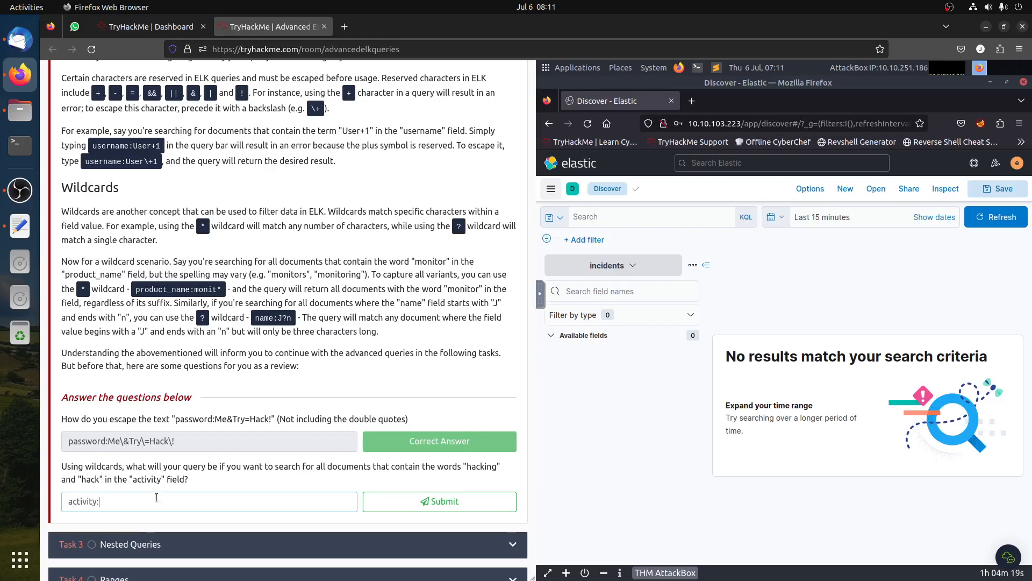
type(":hack*")
left_click(464, 461)
left_click_drag(463, 461, 488, 467)
left_click(494, 470)
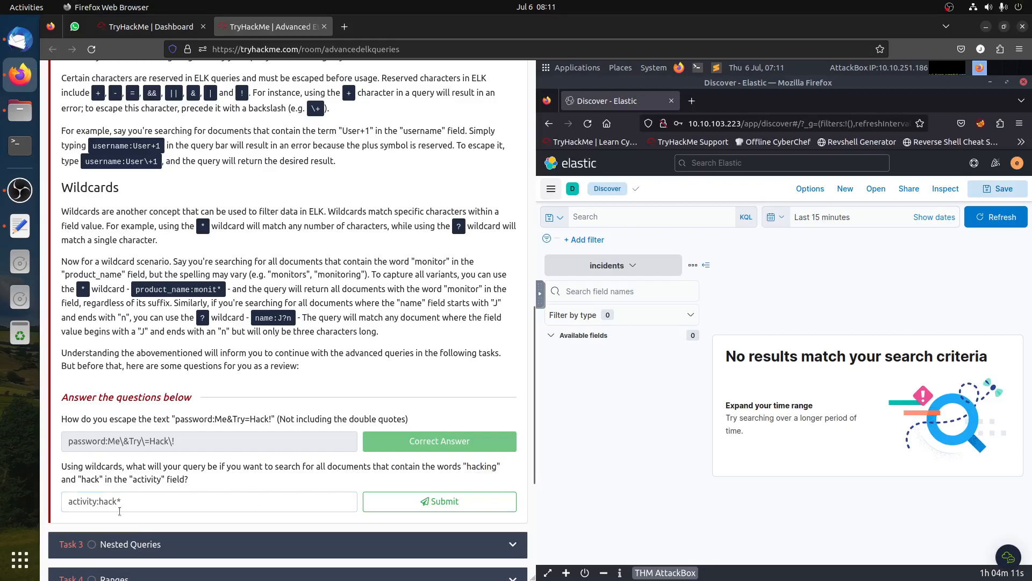
left_click(439, 503)
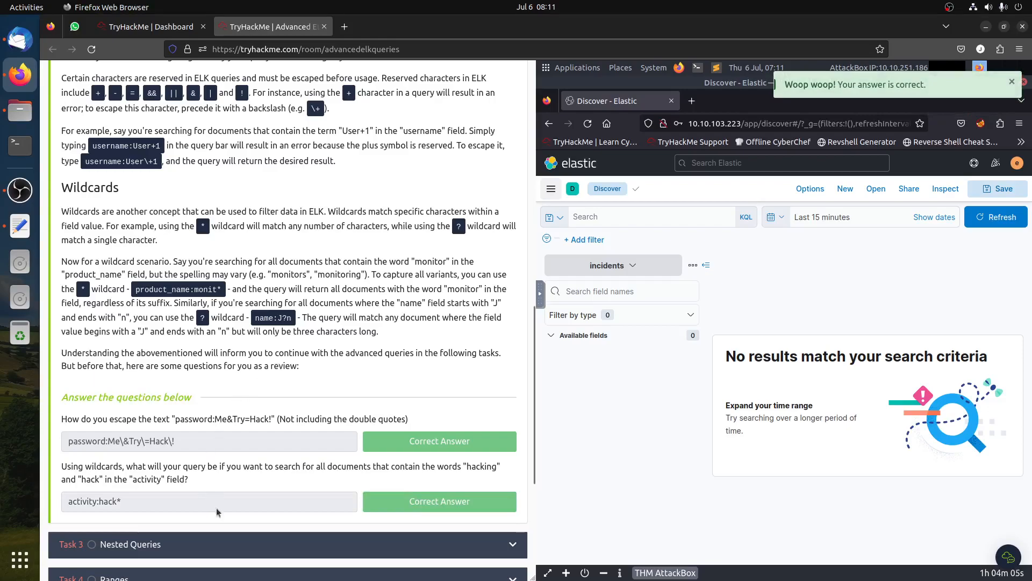
- Expand the Nested Queries task
left_click(237, 545)
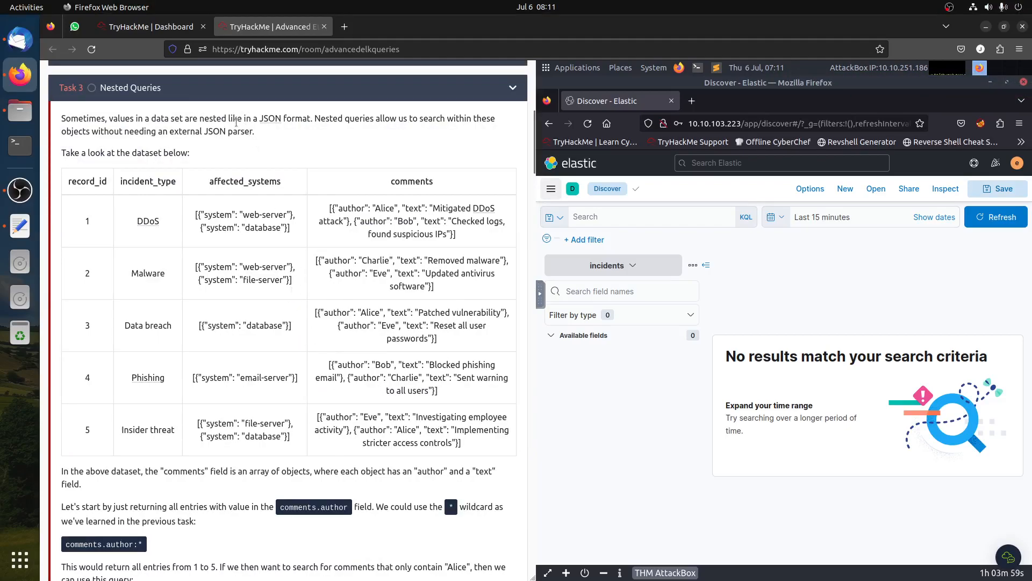
- Read the Nested Queries explanation and switch the Discover index pattern to nested-queries
left_click_drag(248, 119, 323, 132)
left_click(286, 209)
double_click(338, 208)
left_click(400, 207)
scroll(380, 263, "down", 4)
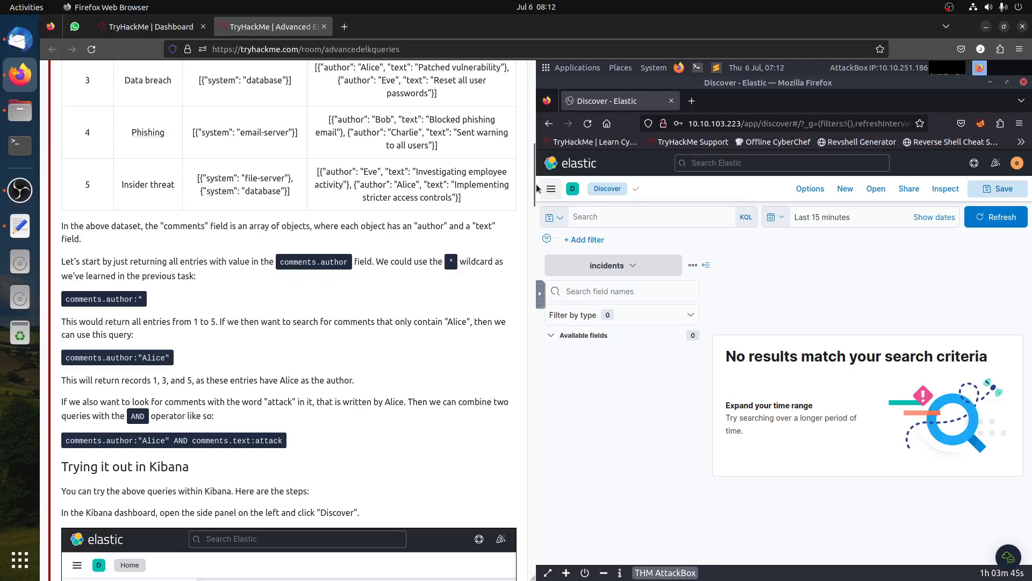
left_click(630, 268)
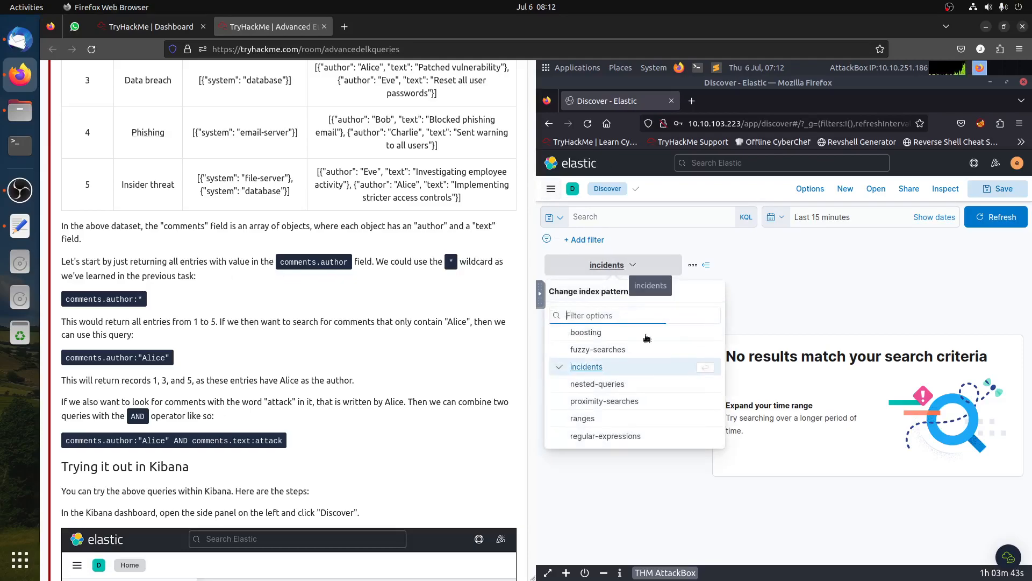
left_click(615, 387)
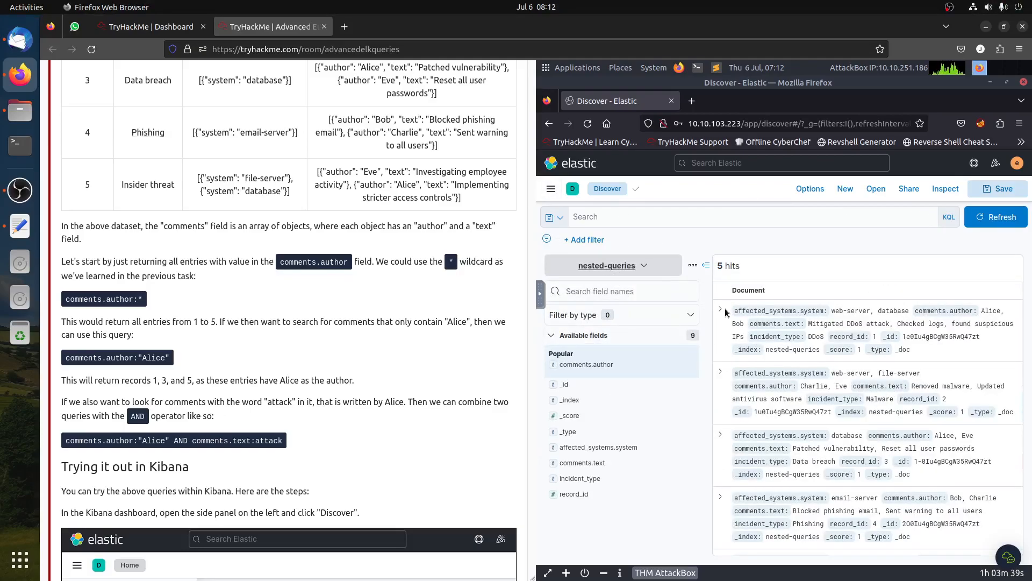
- Expand the first nested-queries document to examine its fields alongside the task's example steps
left_click(721, 310)
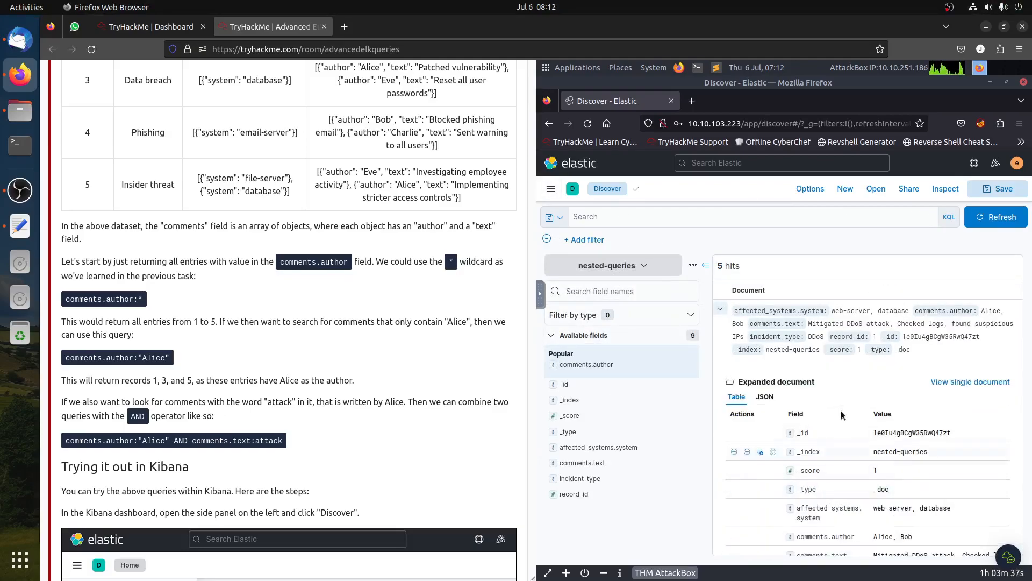
scroll(842, 414, "down", 3)
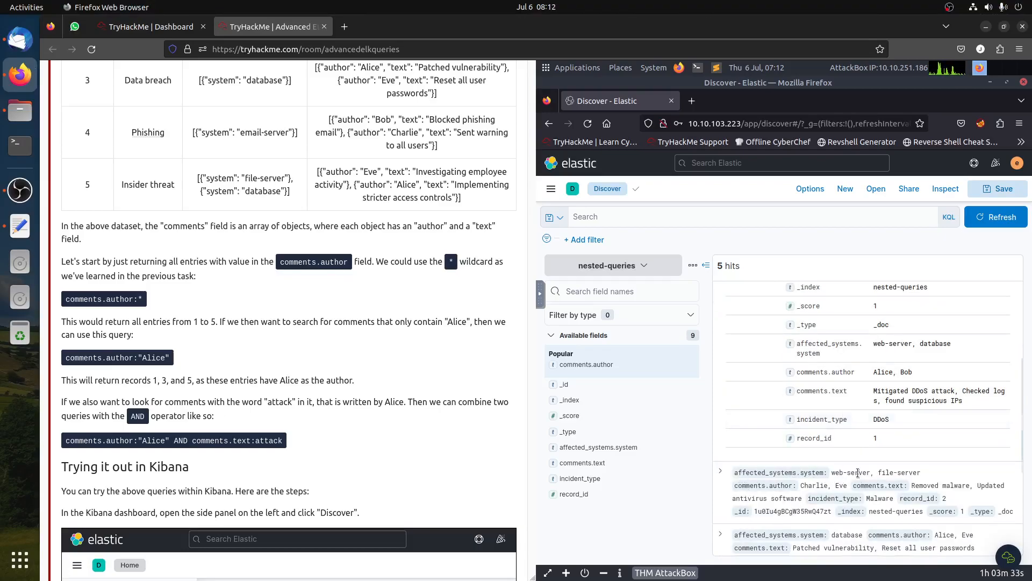
scroll(858, 474, "up", 3)
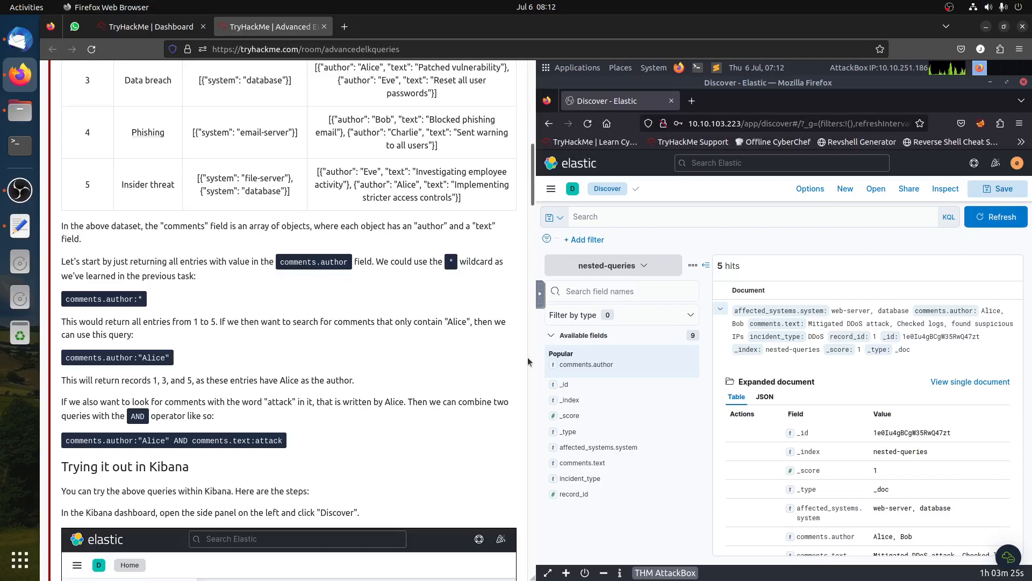
scroll(499, 363, "down", 2)
scroll(498, 367, "down", 5)
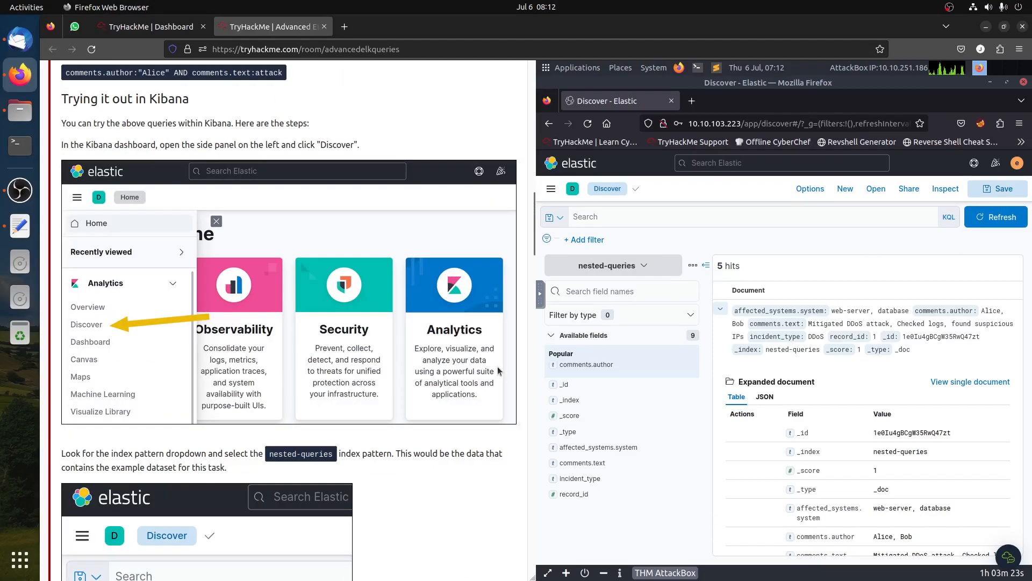
scroll(498, 367, "down", 5)
scroll(499, 371, "down", 5)
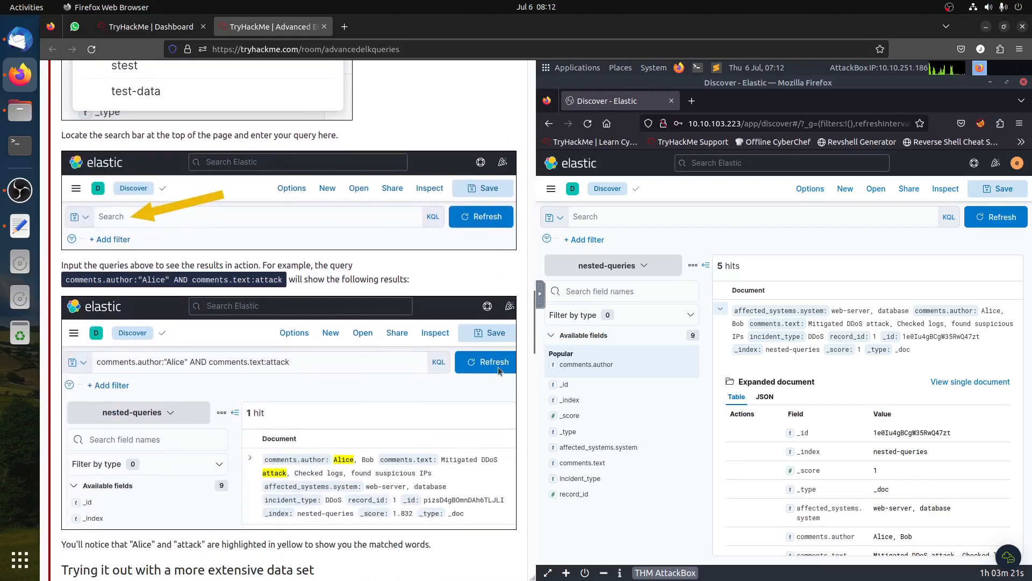
- Search the nested-queries data with comments.author :"Alice"
left_click(634, 217)
type("co")
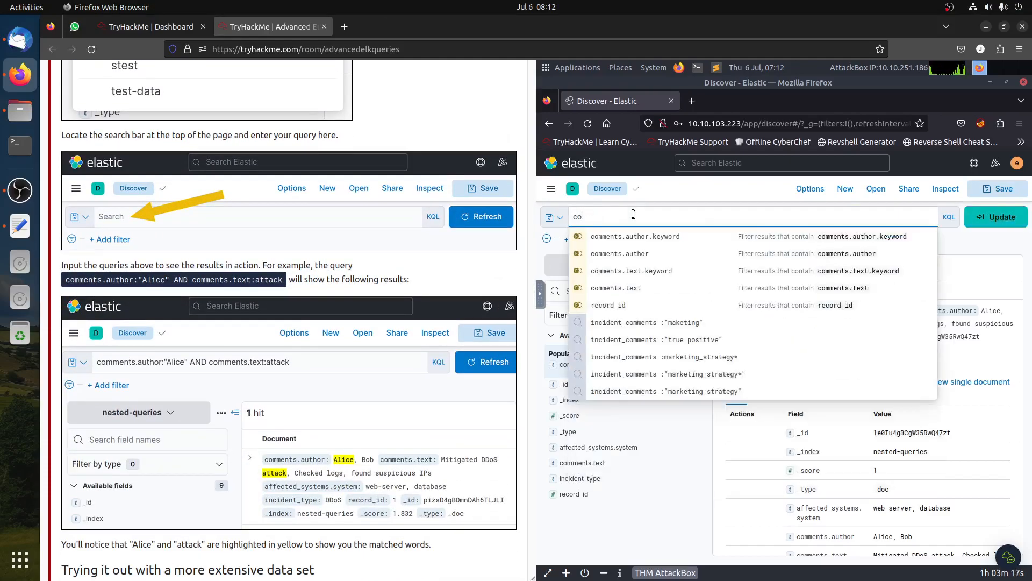
type("mments.a")
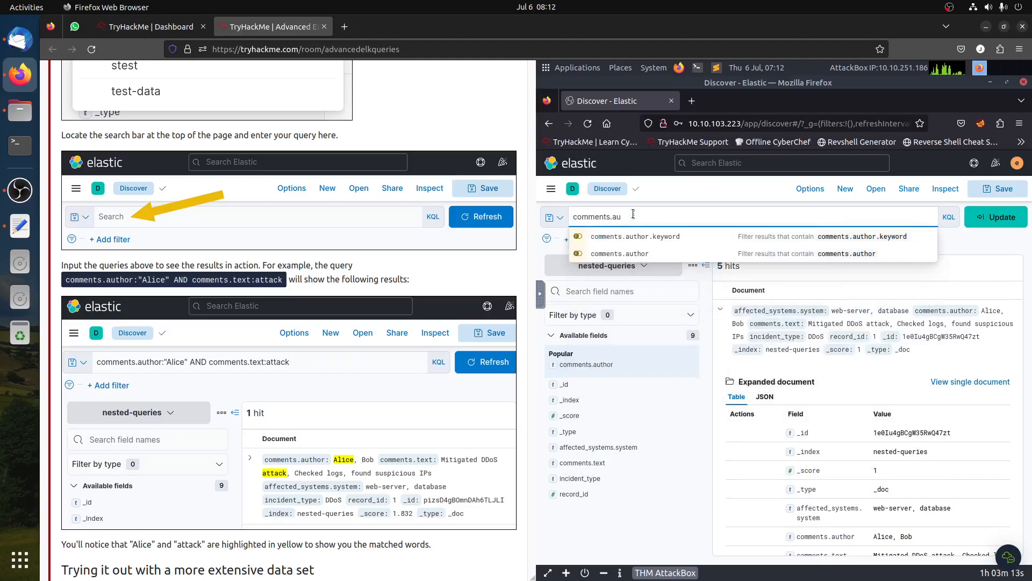
type("u")
left_click(648, 253)
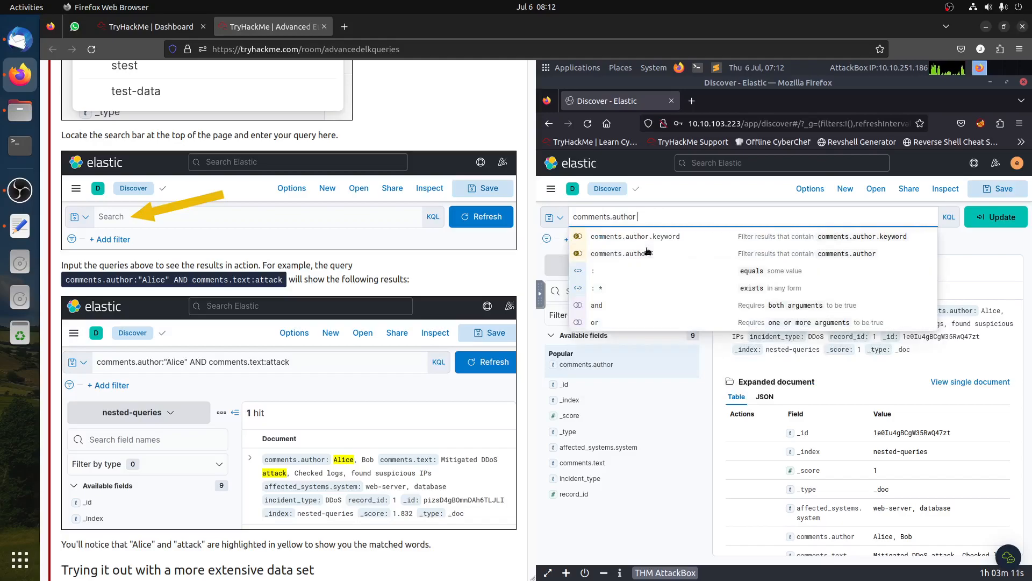
type(":\"Alice")
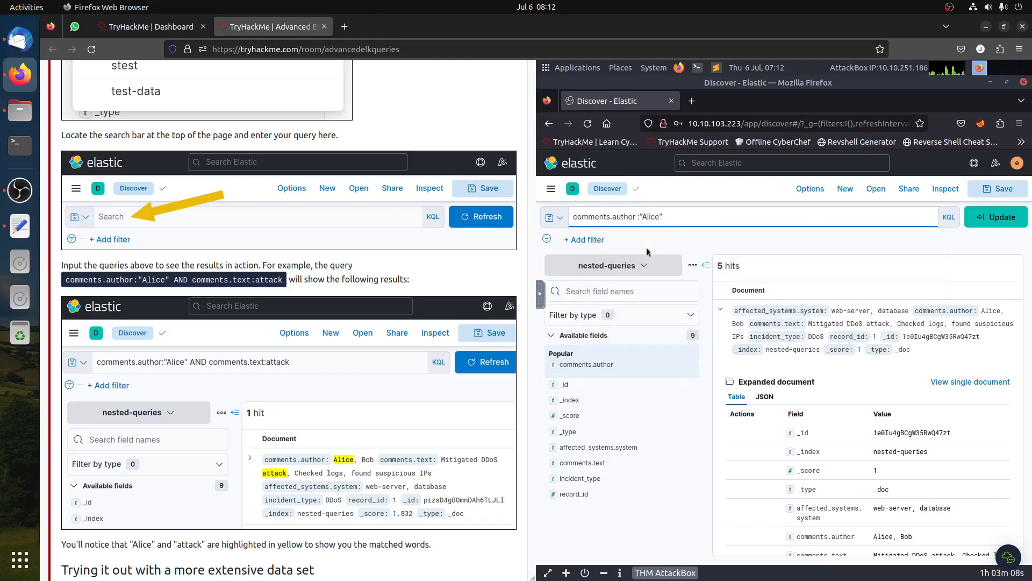
key("Return")
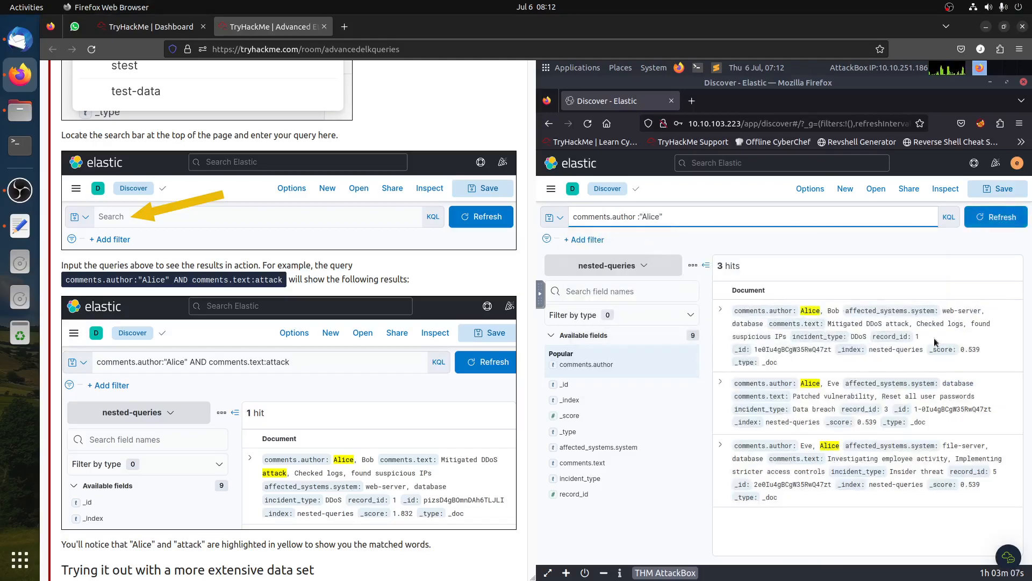
- Extend the query to comments.author :"Alice" AND comments.text:attack, run it and expand the matching document
type("AND")
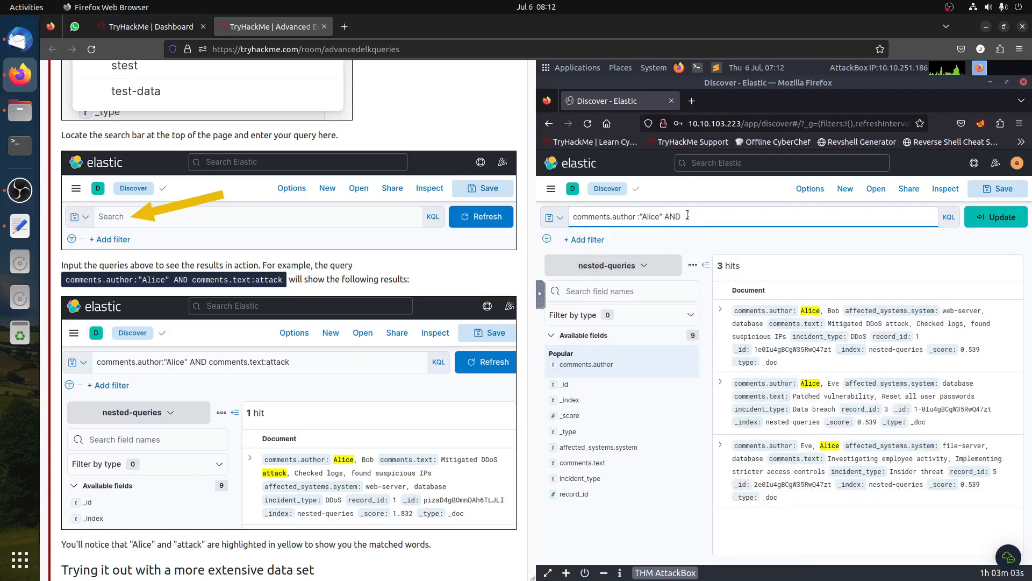
type(" comm")
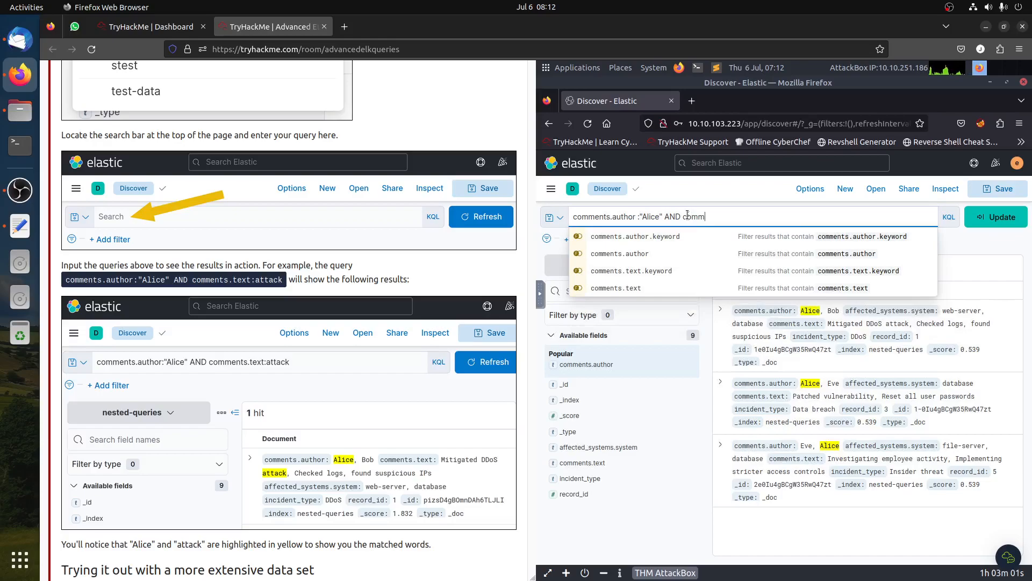
type("ents.txt")
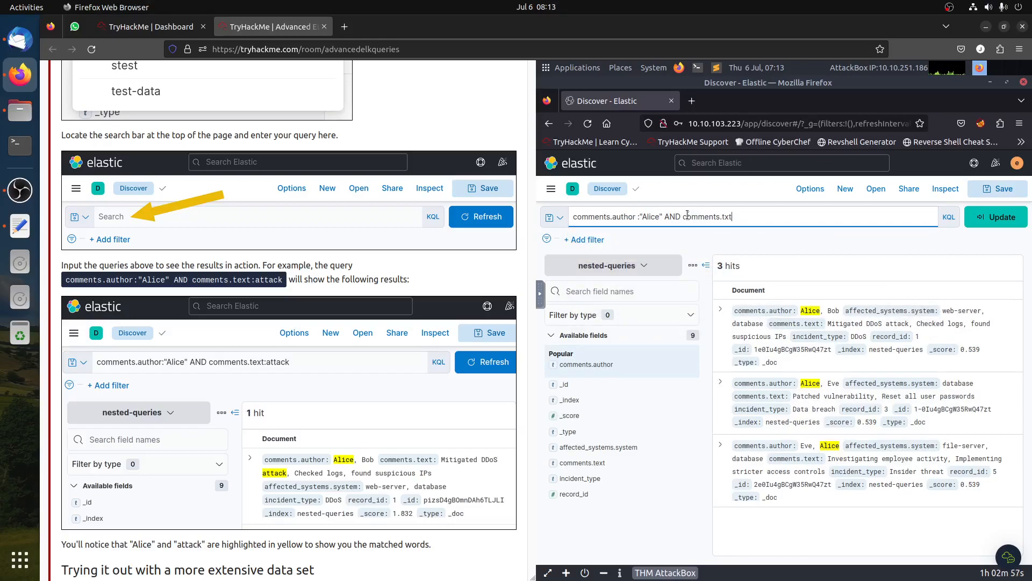
key("BackSpace")
key("BackSpace")
type("ext")
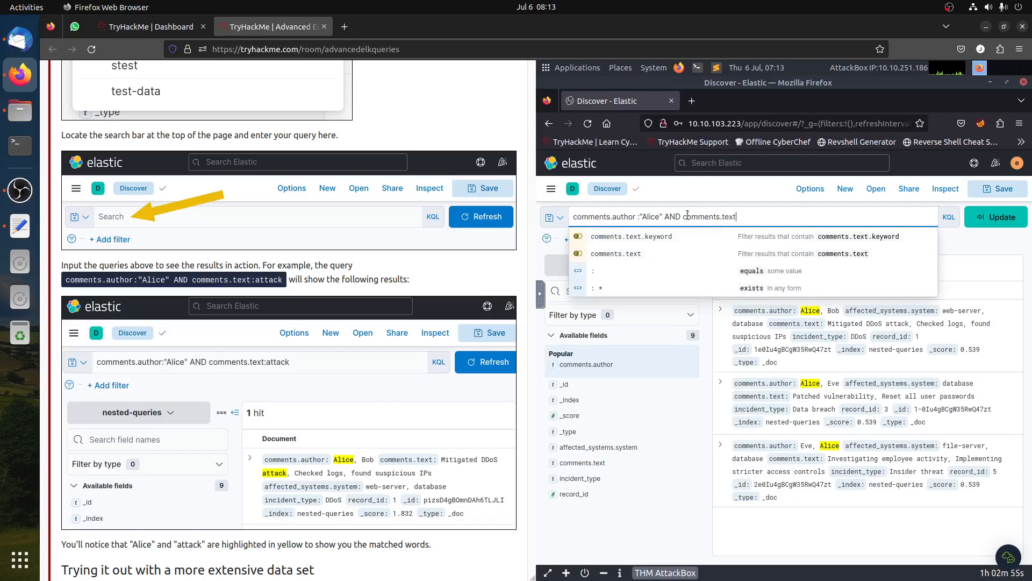
type(":attack")
key("Return")
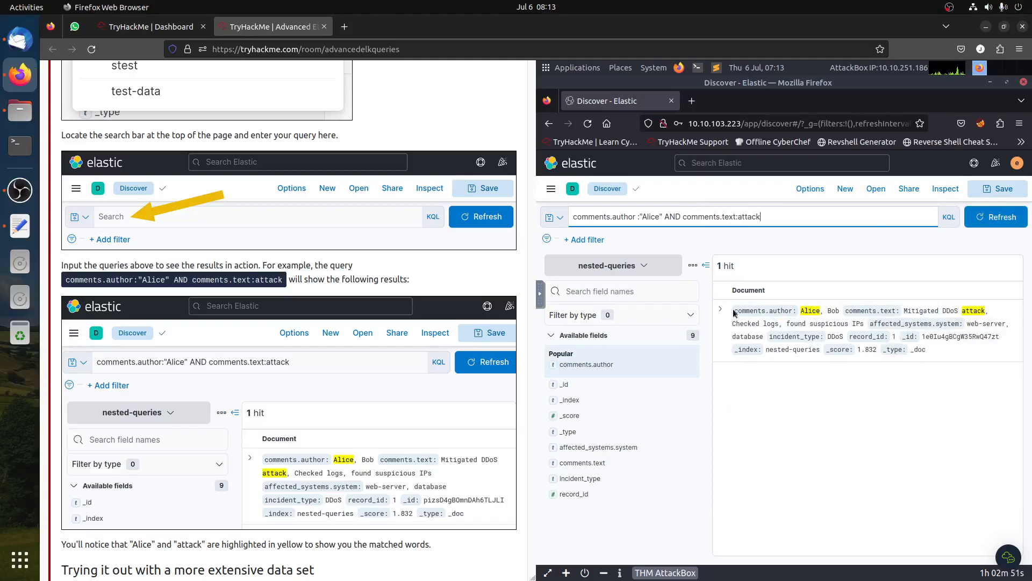
left_click(723, 311)
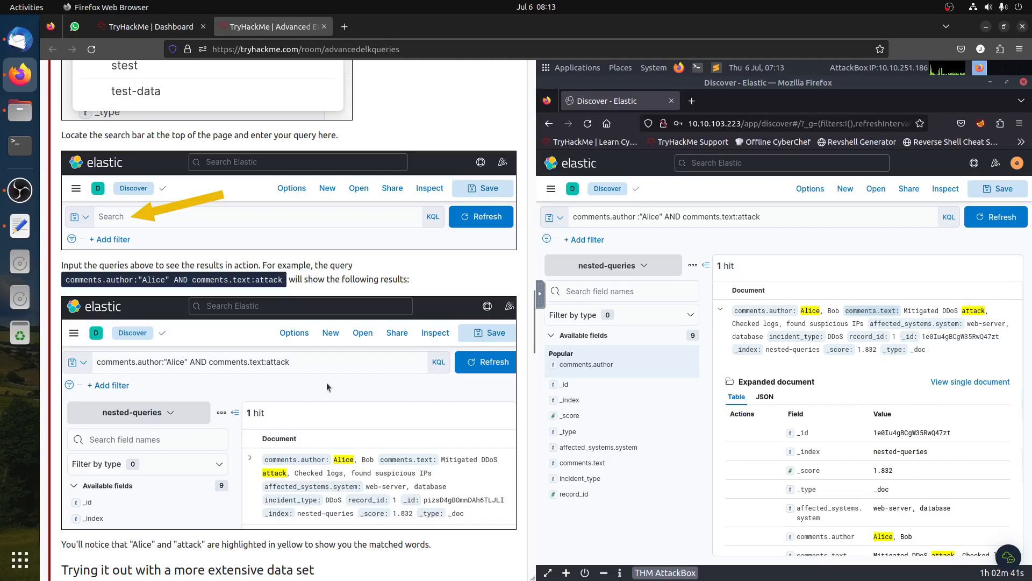
scroll(338, 392, "down", 5)
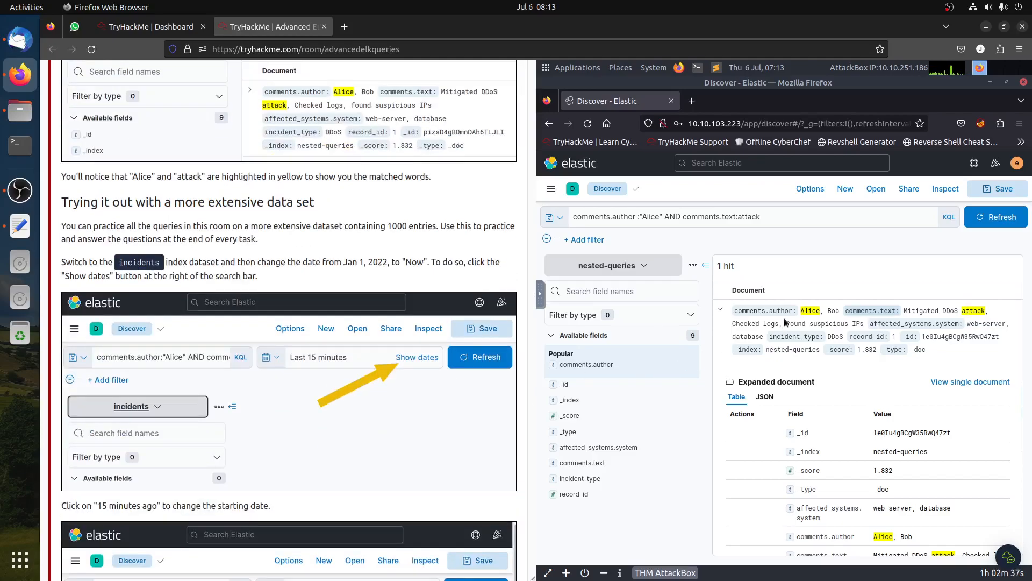
- Switch the index pattern to incidents and clear the search query
left_click(641, 269)
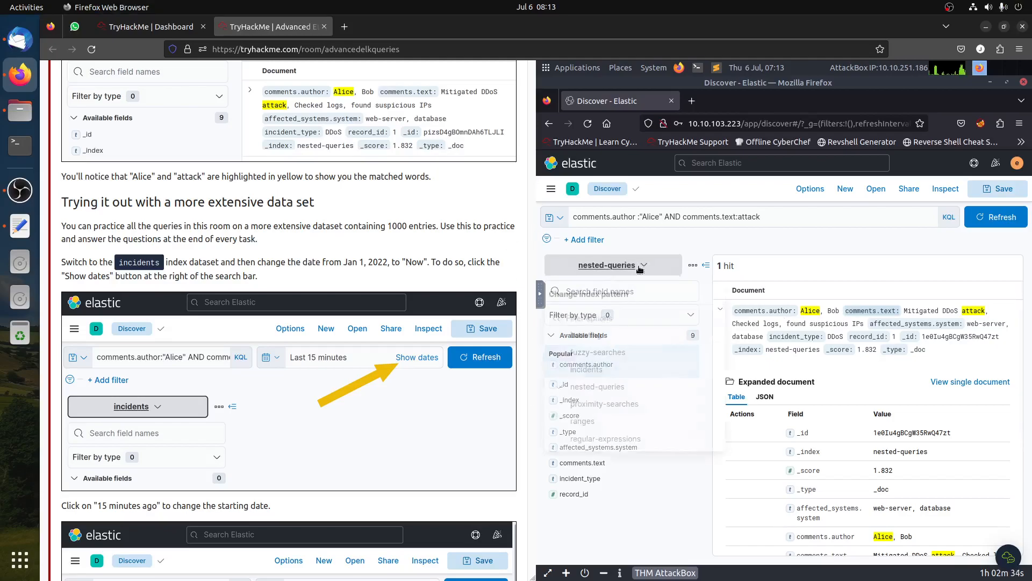
left_click(587, 367)
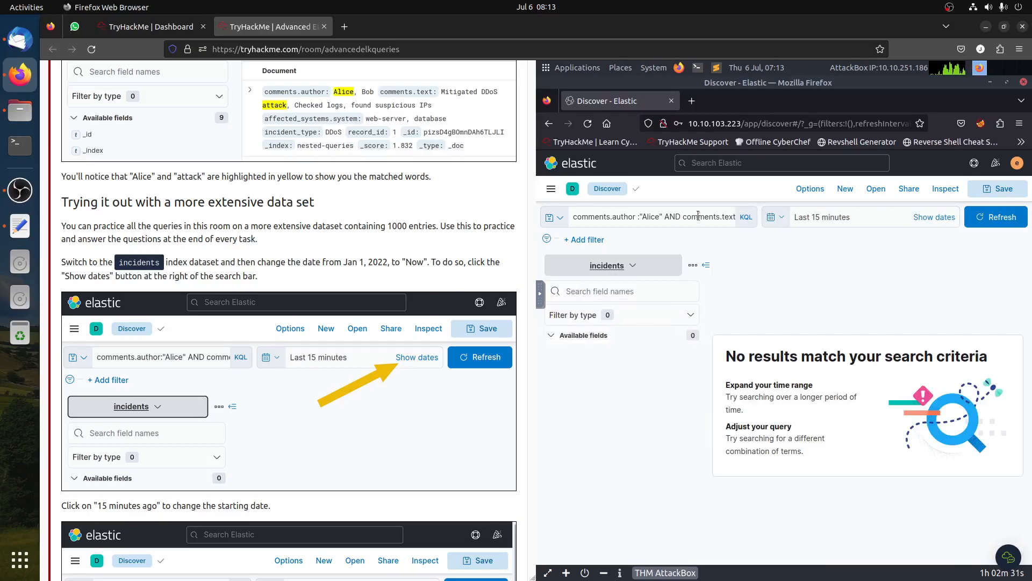
left_click(716, 214)
key("ctrl+a")
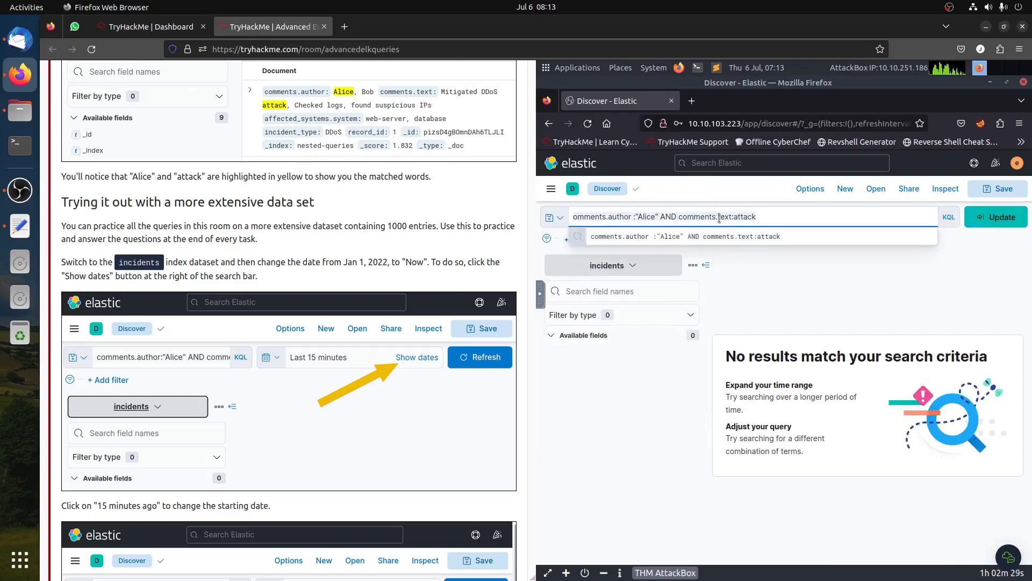
key("BackSpace")
left_click(974, 259)
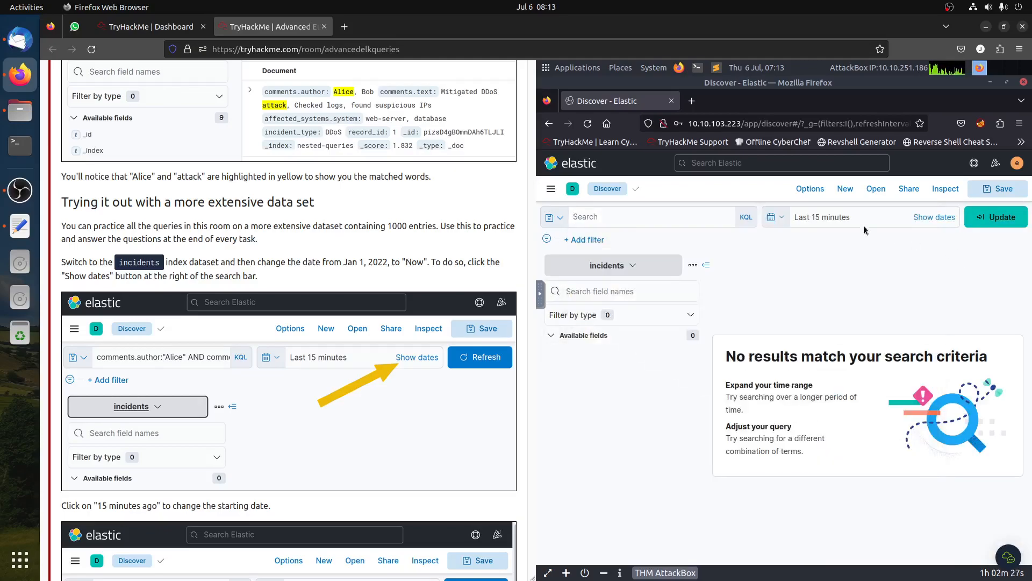
- Set the absolute start date to Jan 1, 2022 @ 00:00:00.000 with end now, and update the results
left_click(834, 224)
left_click(832, 224)
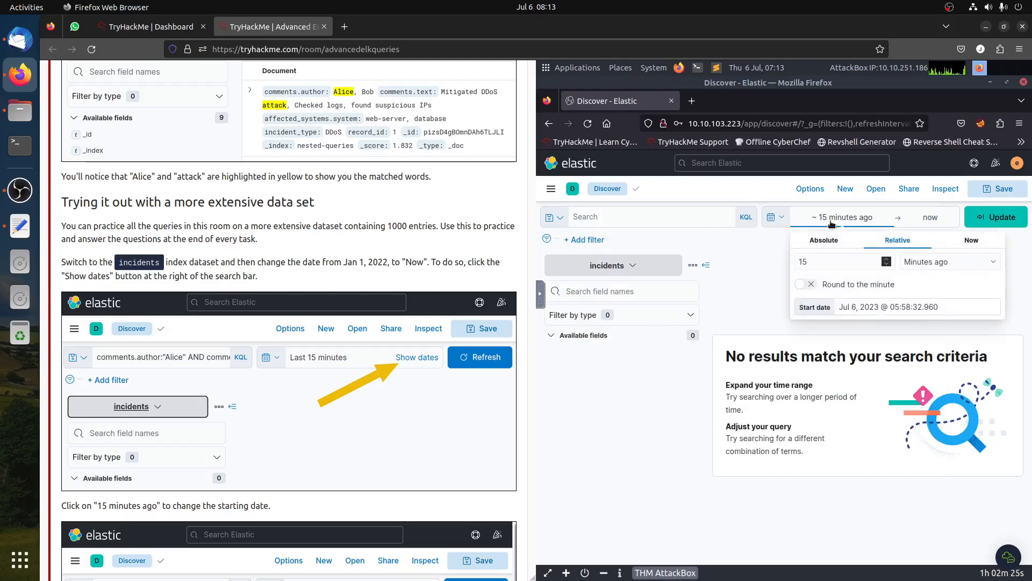
left_click(814, 242)
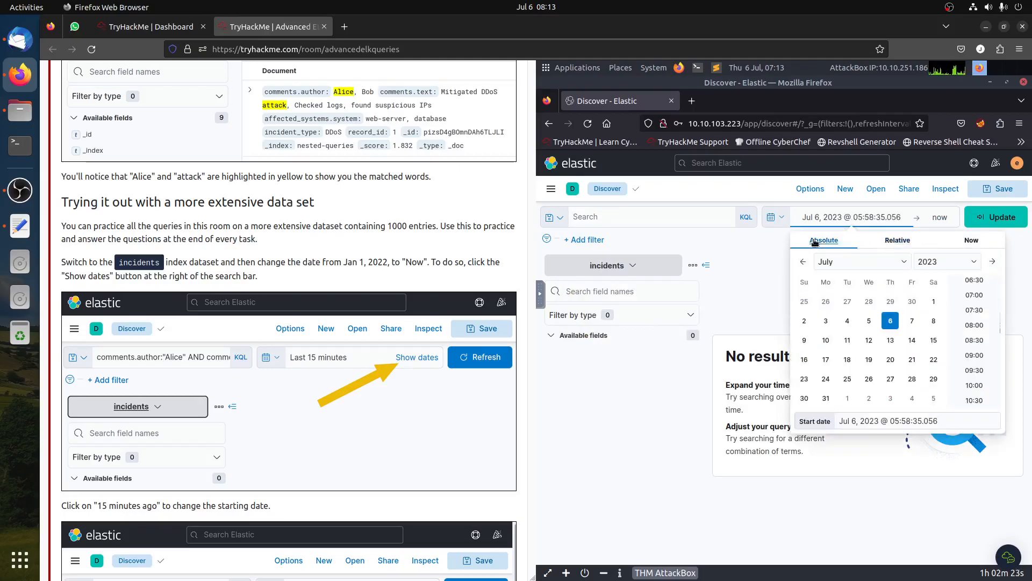
left_click(843, 263)
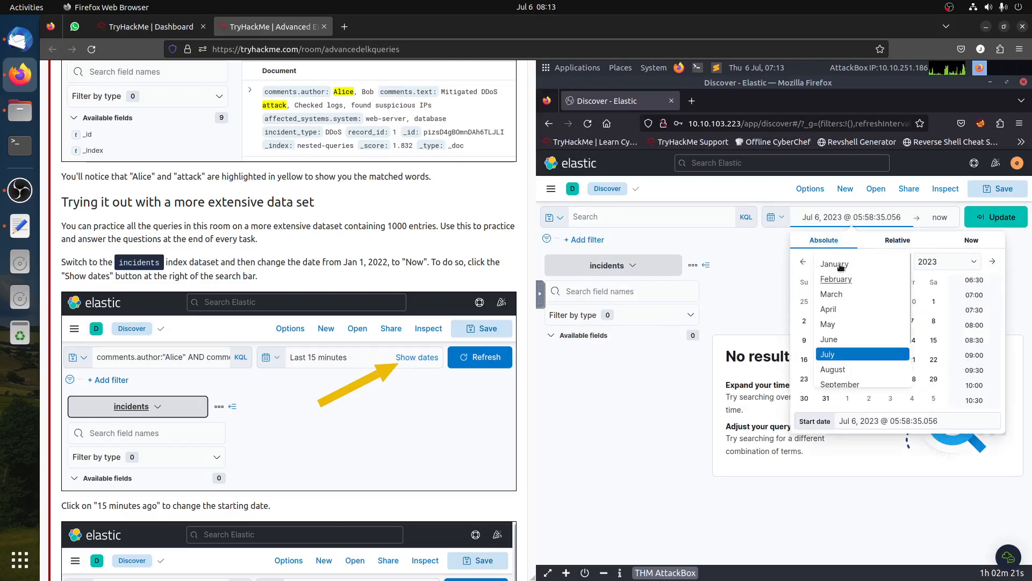
left_click(946, 264)
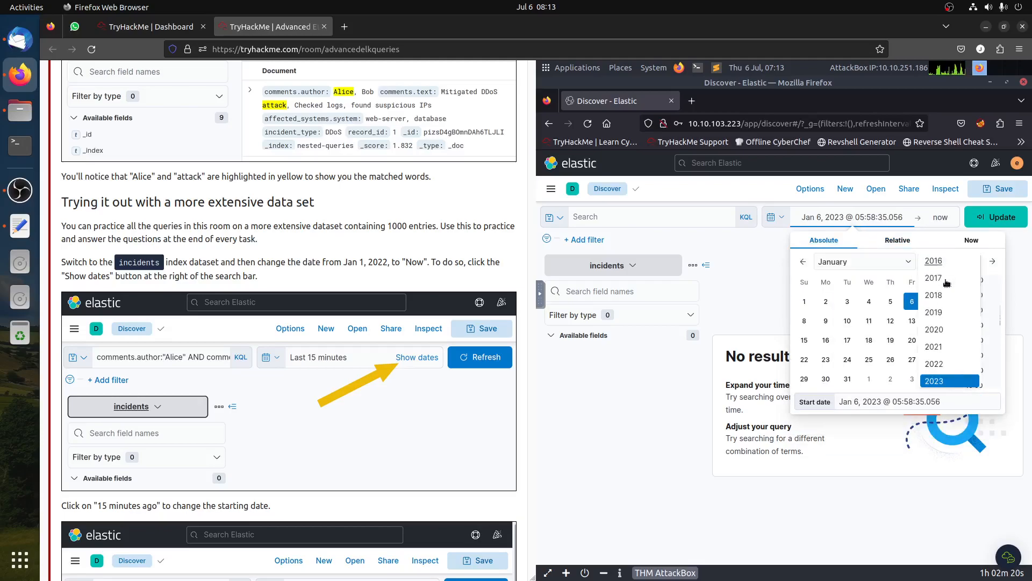
left_click(949, 367)
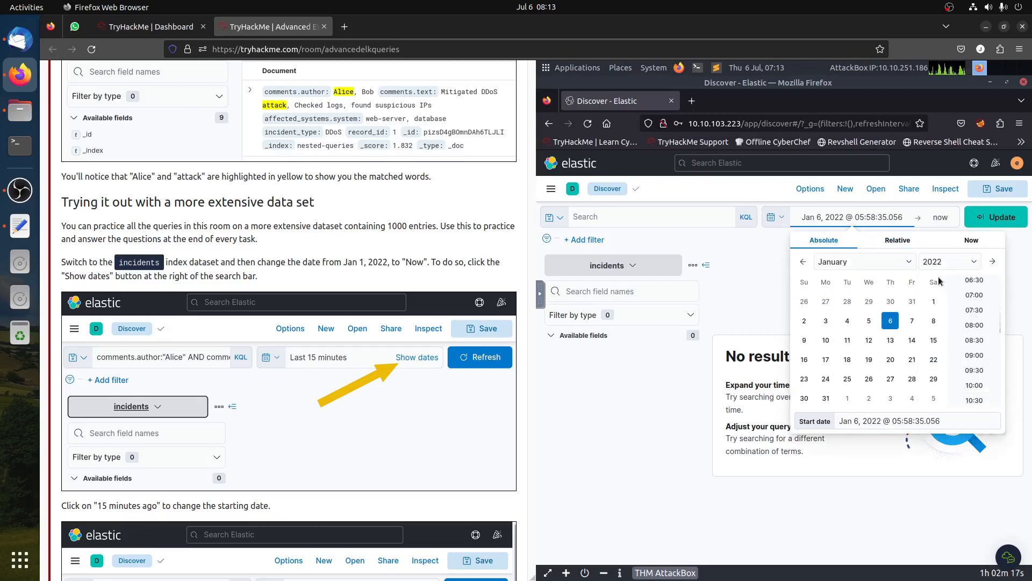
left_click(934, 301)
scroll(978, 282, "up", 6)
left_click(976, 284)
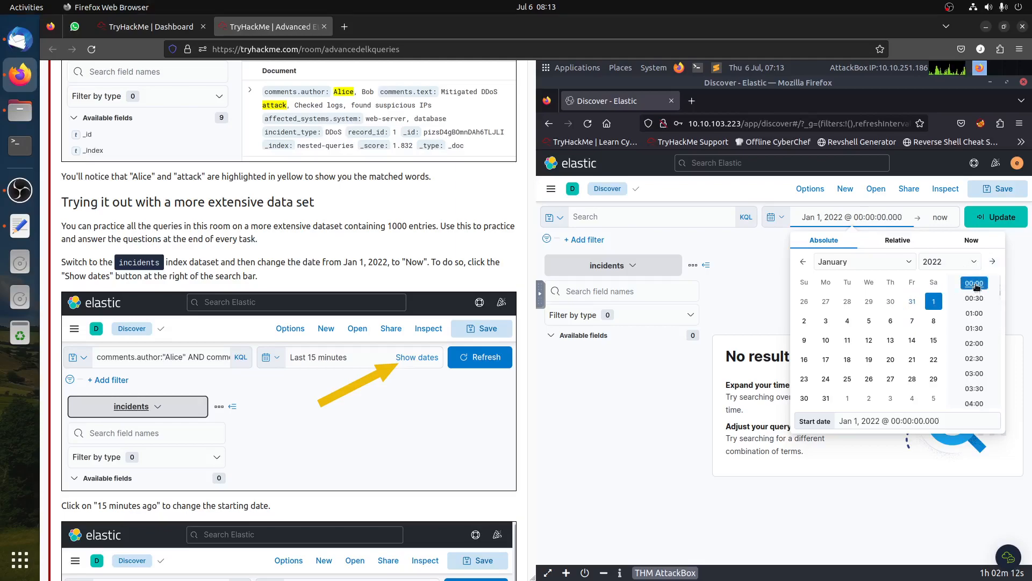
left_click(1001, 218)
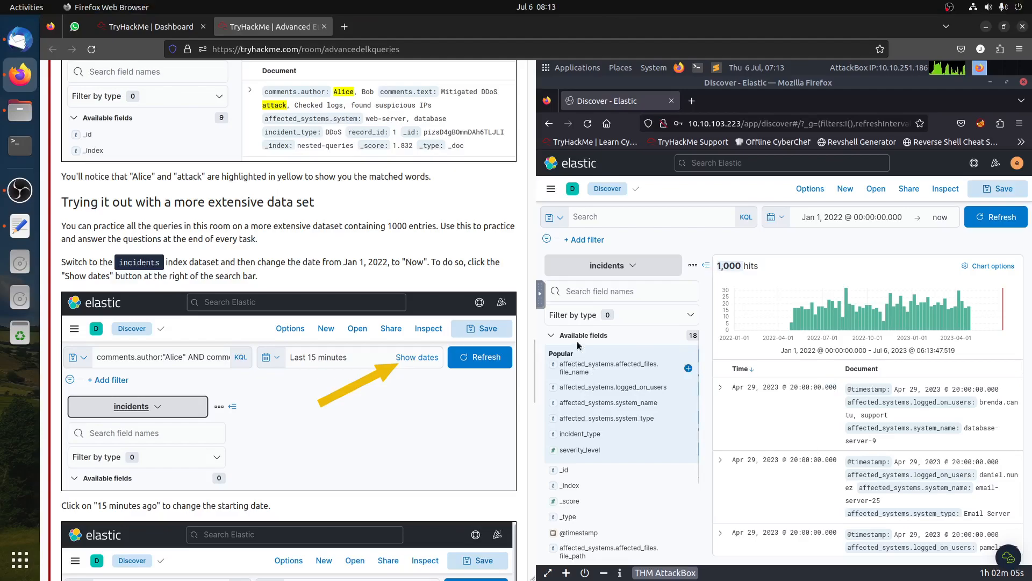
- Browse the available fields of the incidents index
scroll(612, 426, "down", 3)
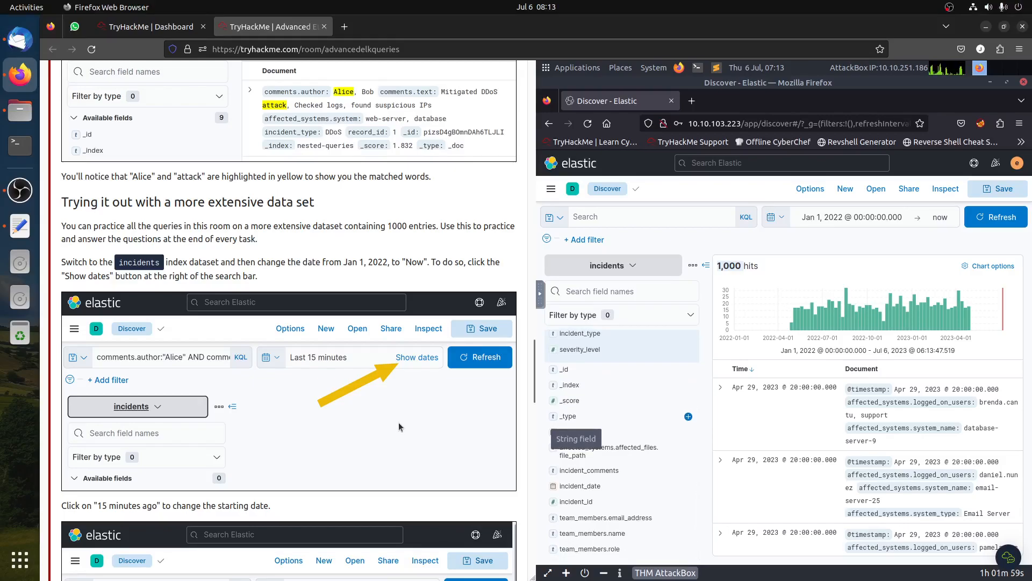
scroll(657, 464, "up", 3)
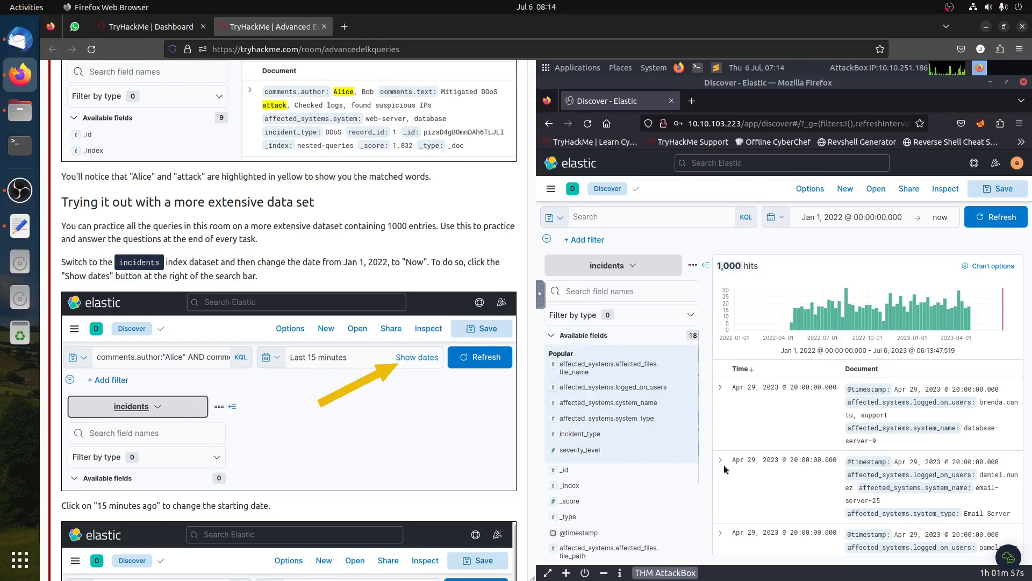
scroll(610, 470, "down", 3)
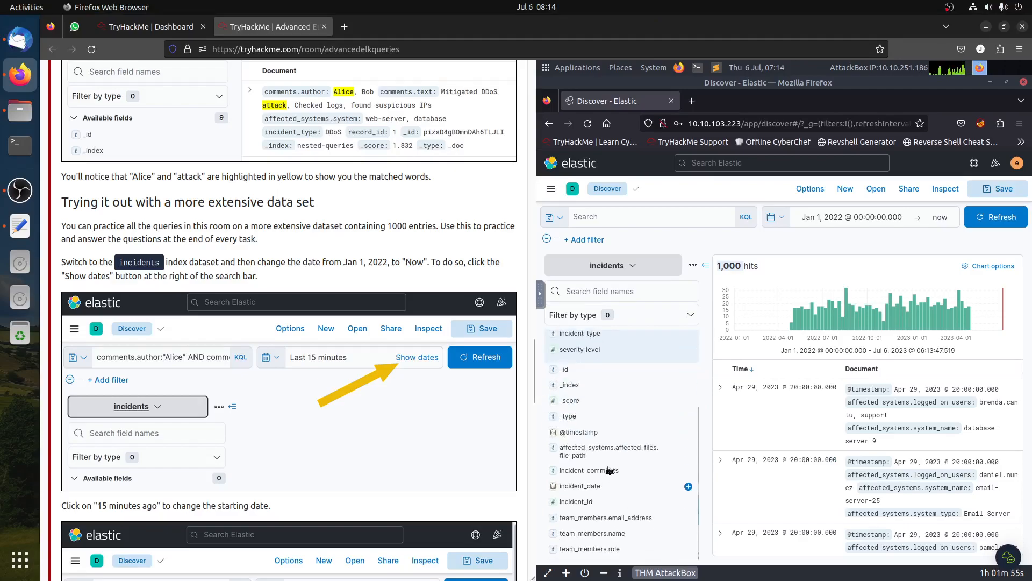
scroll(596, 370, "up", 3)
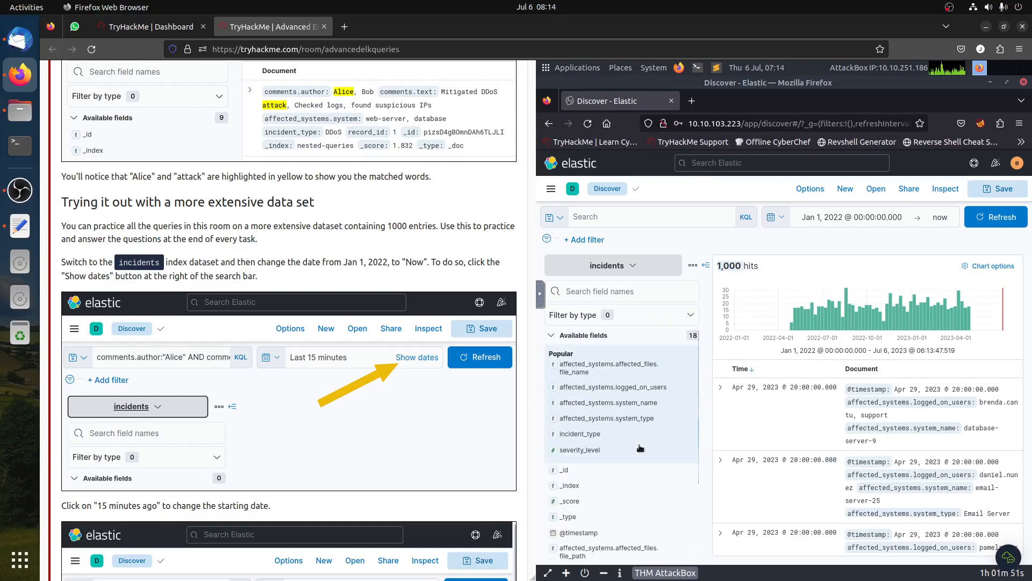
- Read down to the Task 3 questions and copy the file name marketing_strategy_2023_07_23.pptx from the first question
scroll(639, 461, "down", 3)
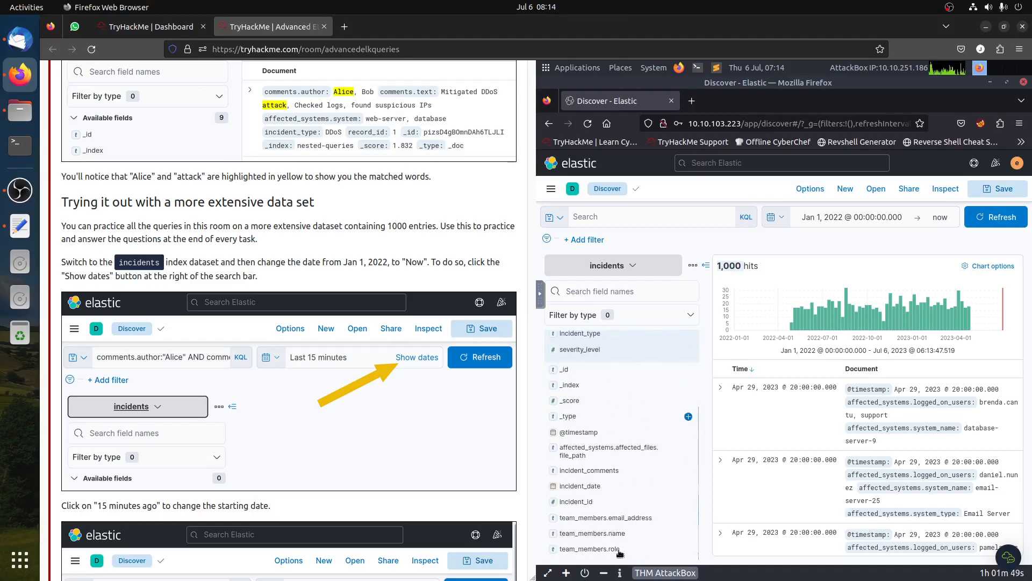
scroll(354, 468, "down", 5)
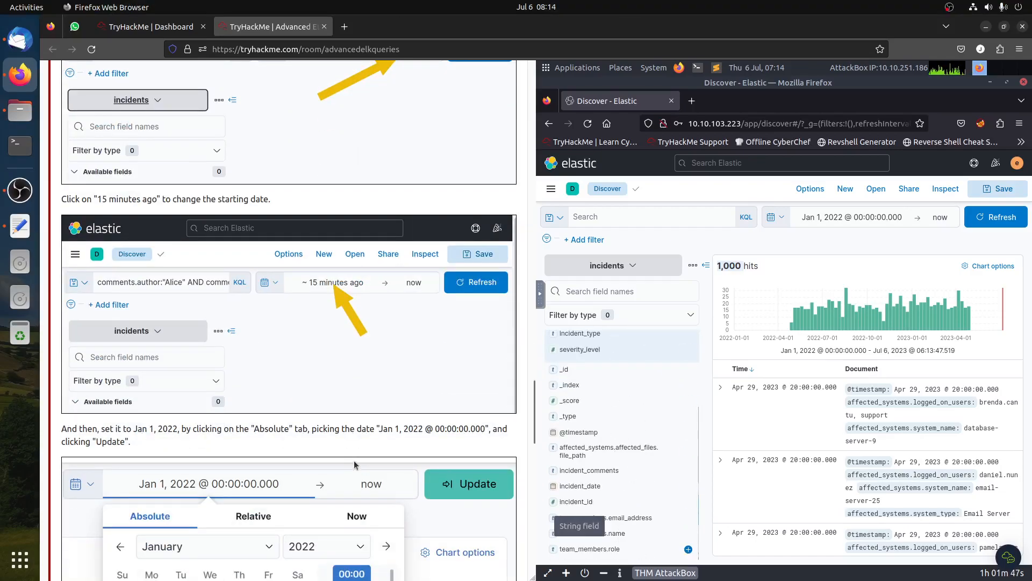
scroll(354, 464, "down", 5)
scroll(376, 334, "down", 8)
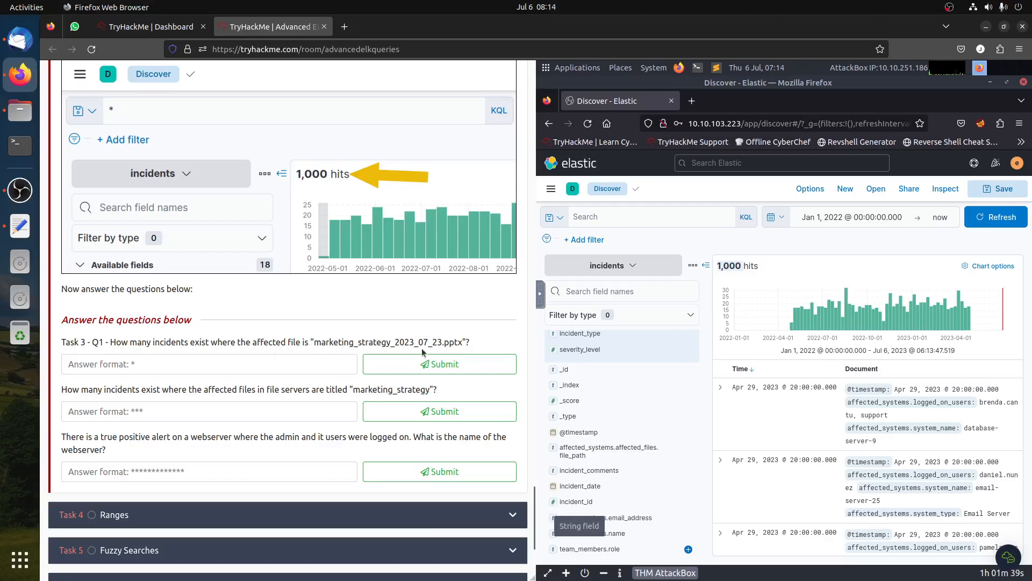
left_click_drag(463, 343, 313, 346)
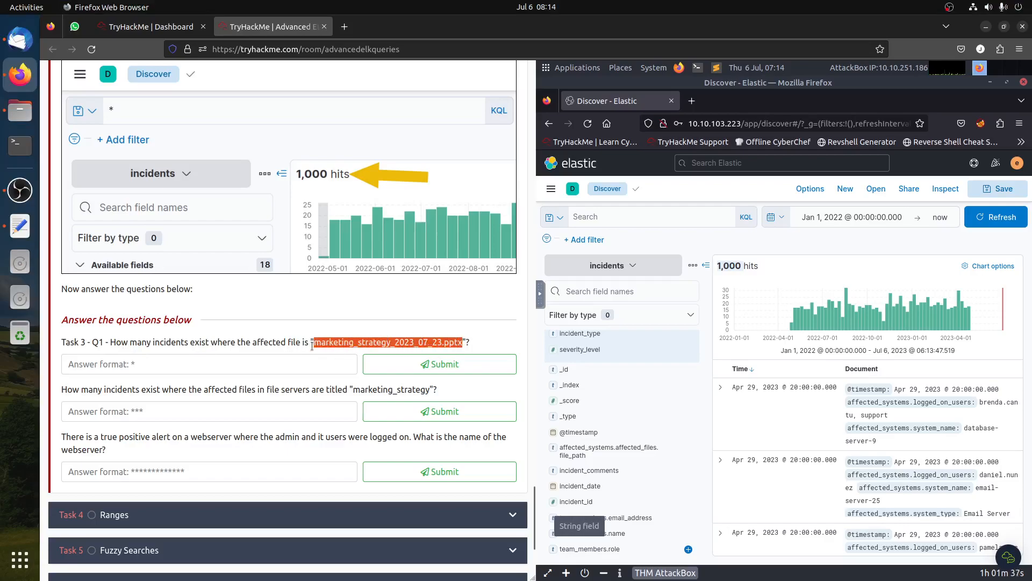
right_click(338, 344)
left_click(381, 356)
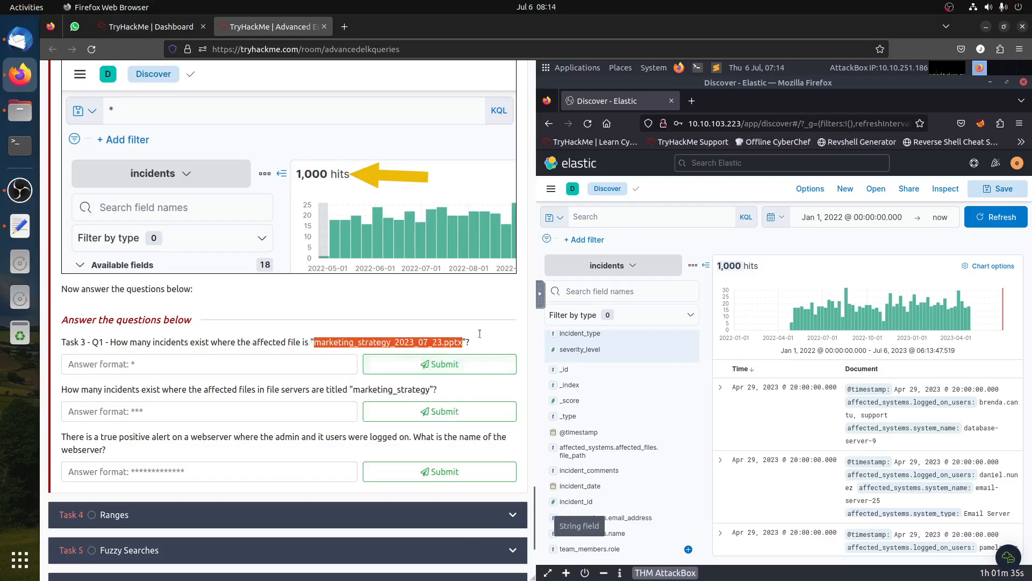
left_click(532, 302)
left_click(541, 299)
left_click(548, 324)
key("ctrl+v")
left_click(569, 301)
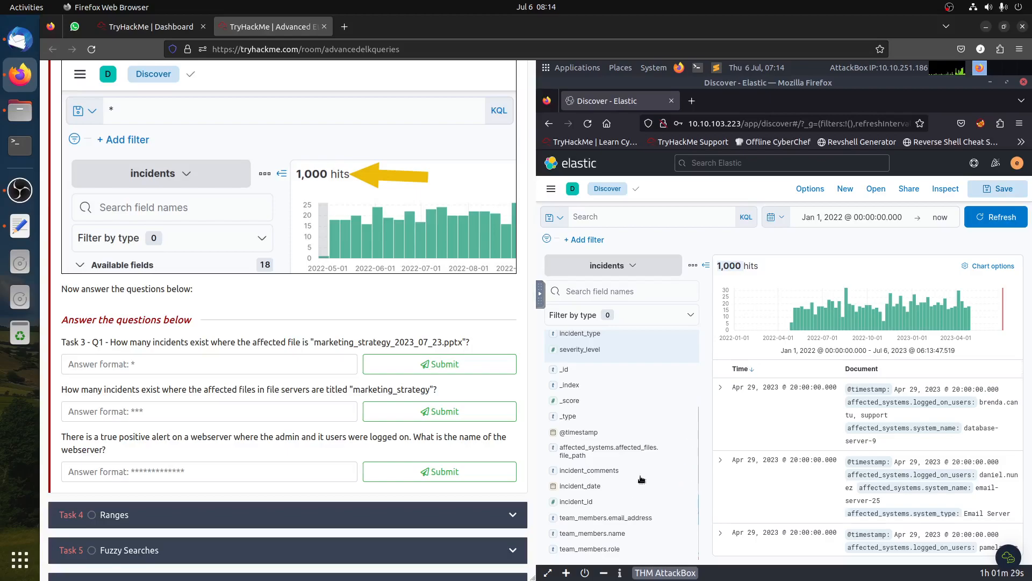
- Add a filter where affected_systems.affected_files.file_name is marketing_strategy_2023_07_23.pptx, starting from the field's top values
scroll(632, 453, "up", 1)
scroll(632, 454, "up", 3)
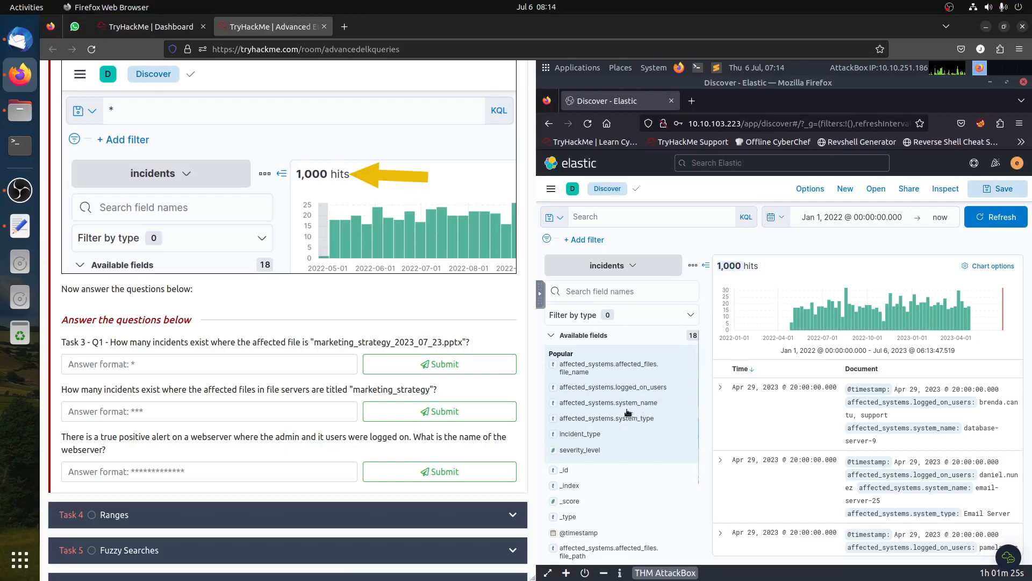
left_click(625, 367)
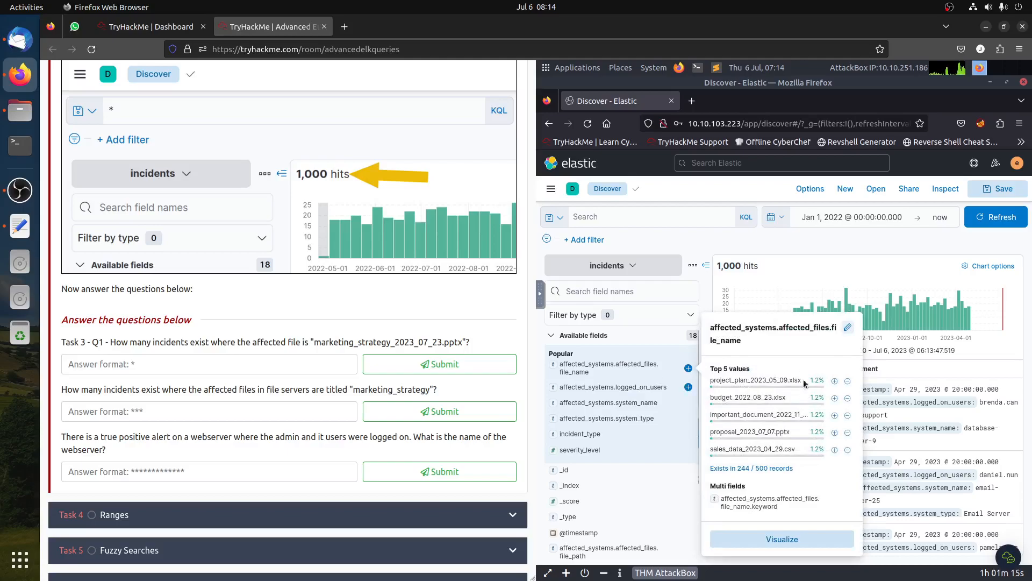
left_click(835, 380)
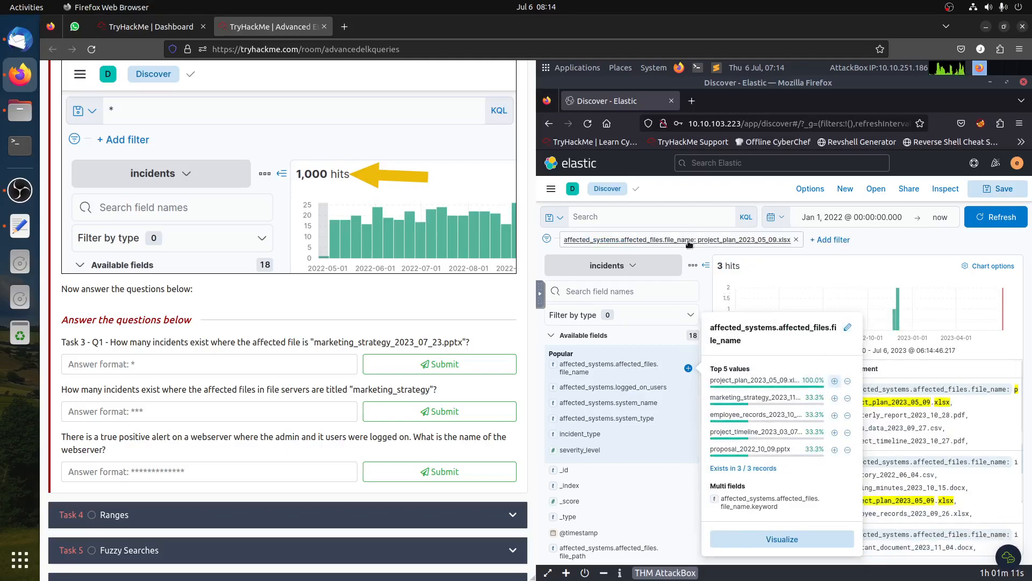
left_click(613, 240)
left_click(601, 287)
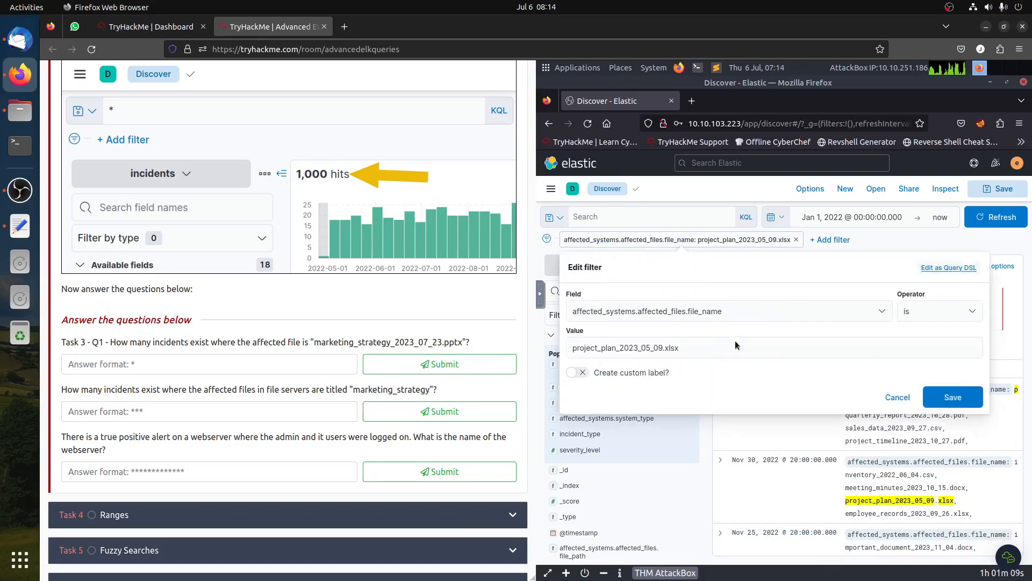
left_click(633, 348)
key("ctrl+a")
key("ctrl+v")
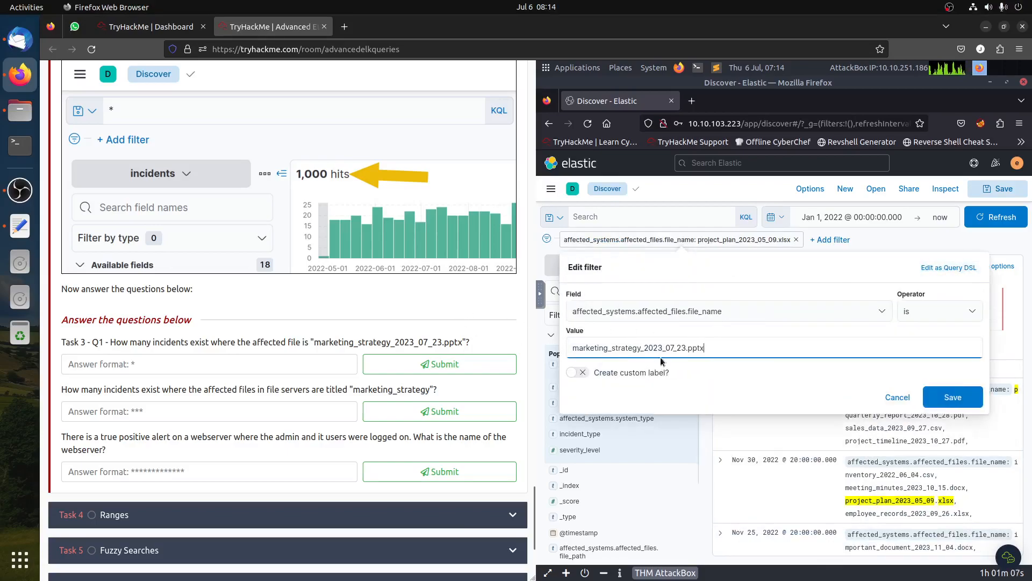
left_click(950, 397)
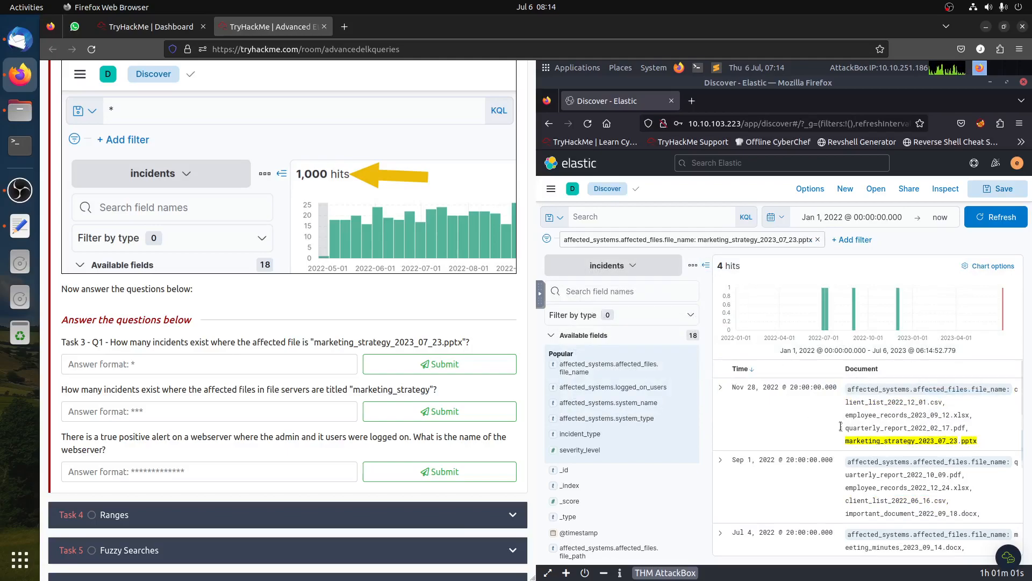
- Submit 4 as the answer to Task 3 Q1
left_click(220, 364)
type("4")
left_click(408, 370)
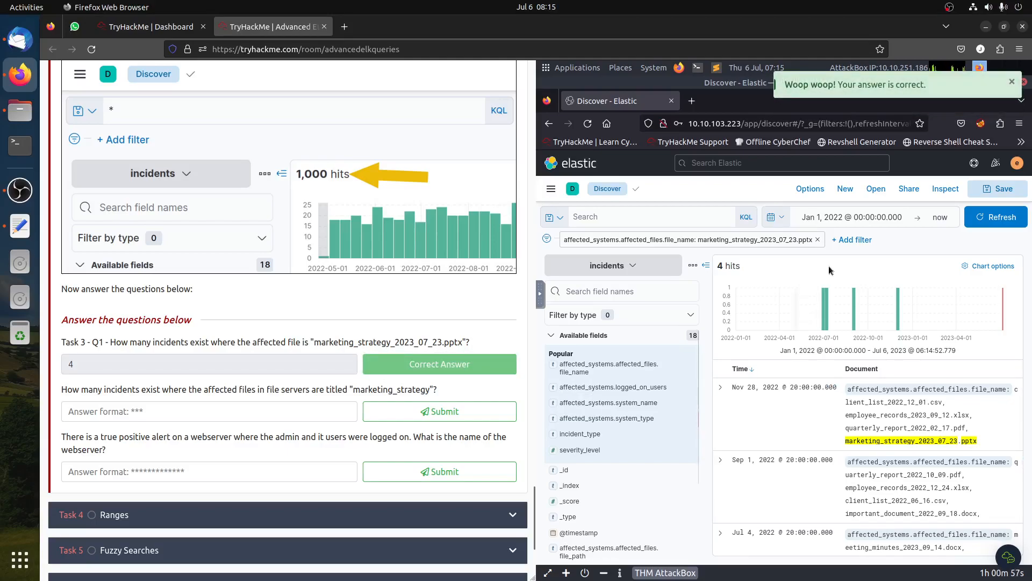
- Remove the filter and run the query affected_systems.affected_files.file_name:marketing_strategy_2023_07_23.pptx instead
left_click(817, 239)
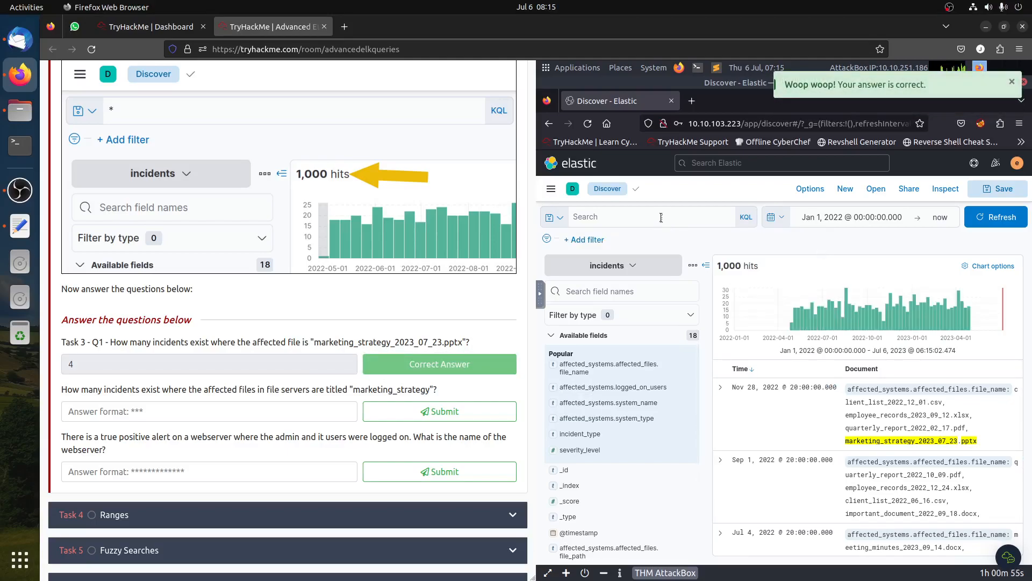
left_click(661, 218)
type("a")
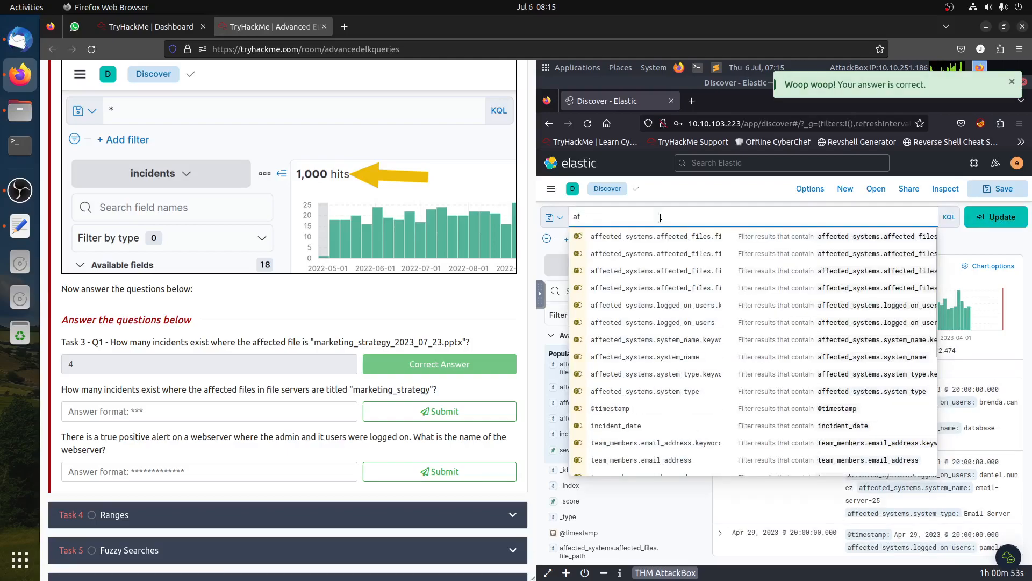
type("f")
left_click(701, 233)
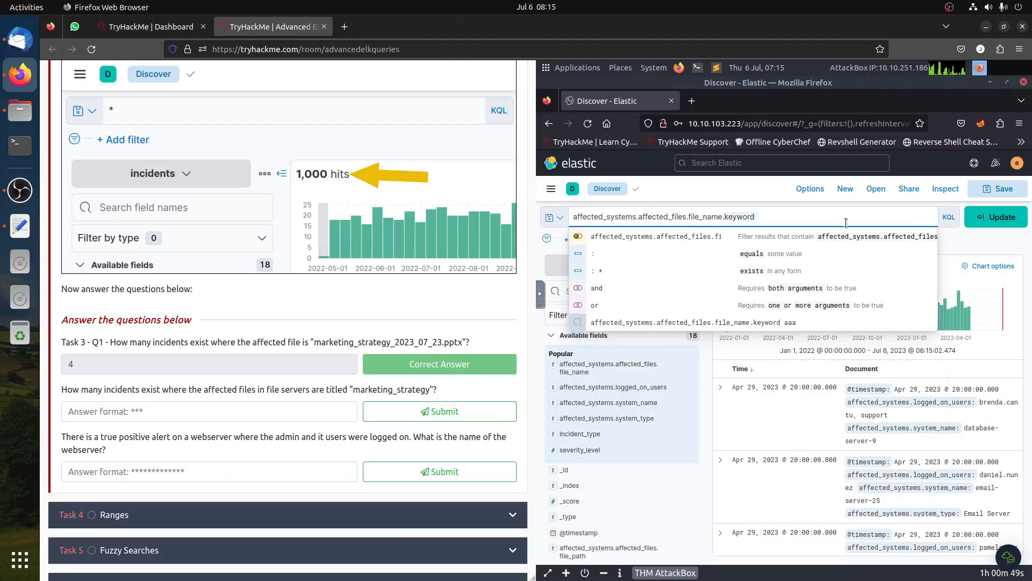
key("BackSpace")
key("BackSpace")
key("BackSpace")
key("BackSpace")
key("BackSpace")
key("BackSpace")
key("BackSpace")
key("BackSpace")
key("BackSpace")
type(":")
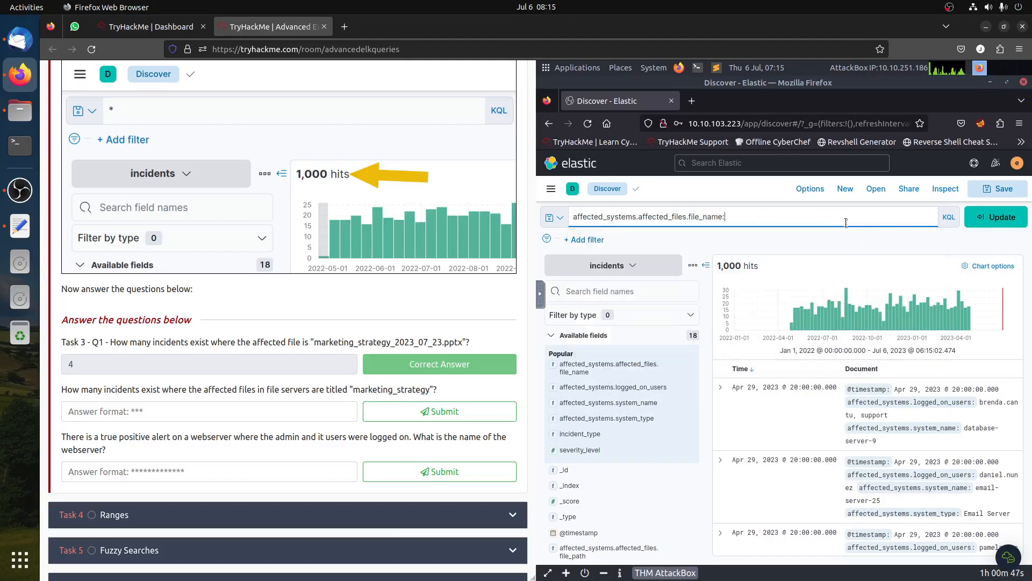
type("marketing_strategy_2023_07_23.pptx")
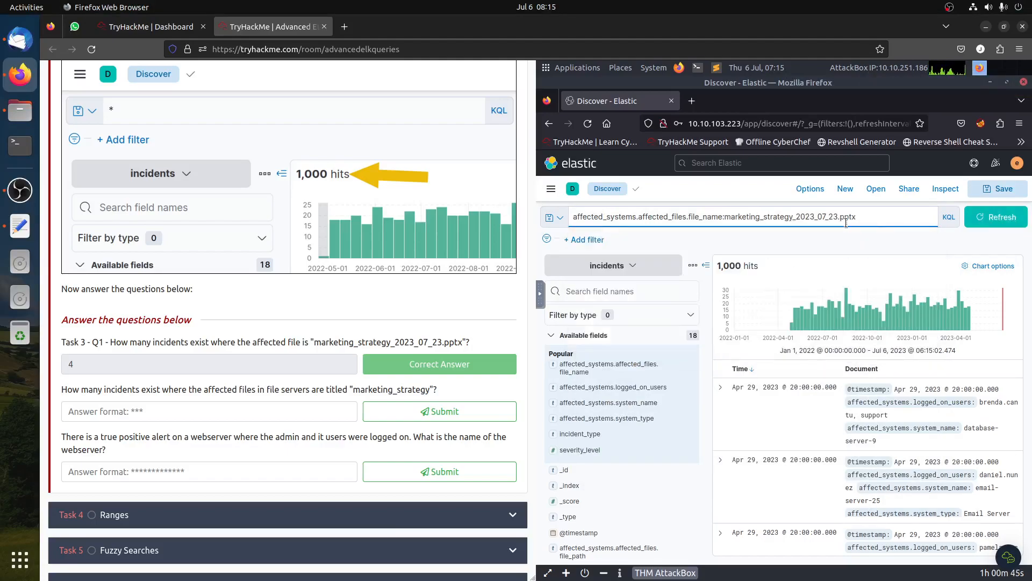
key("Return")
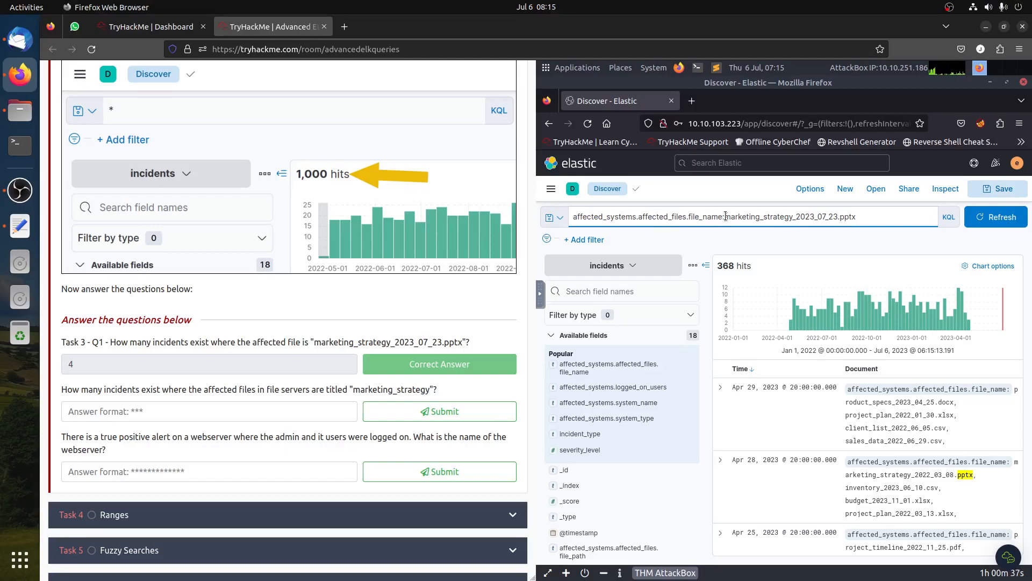
- Wrap the file name value in double quotes and rerun the query
left_click(828, 226)
type("\"")
key("End")
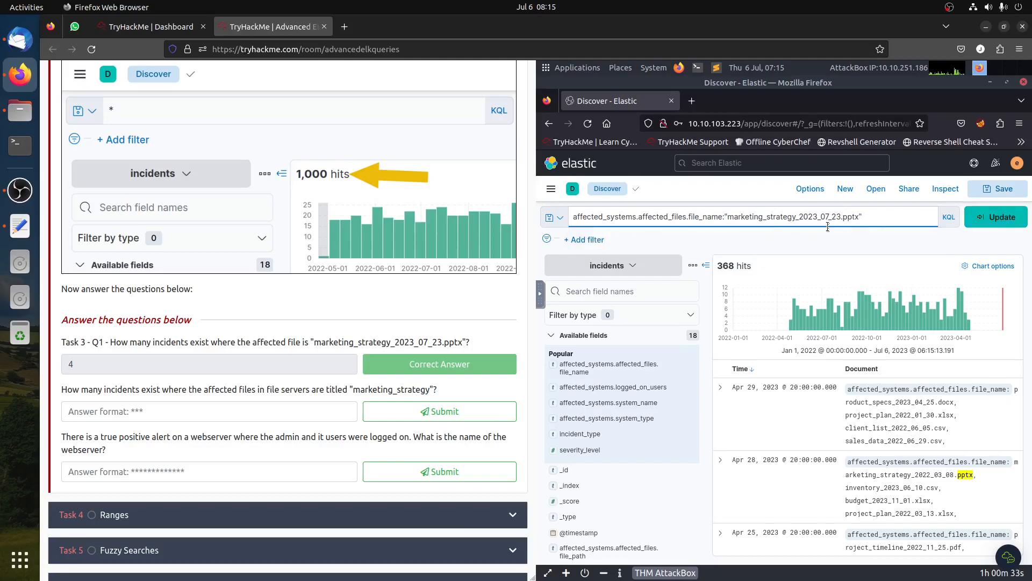
key("Return")
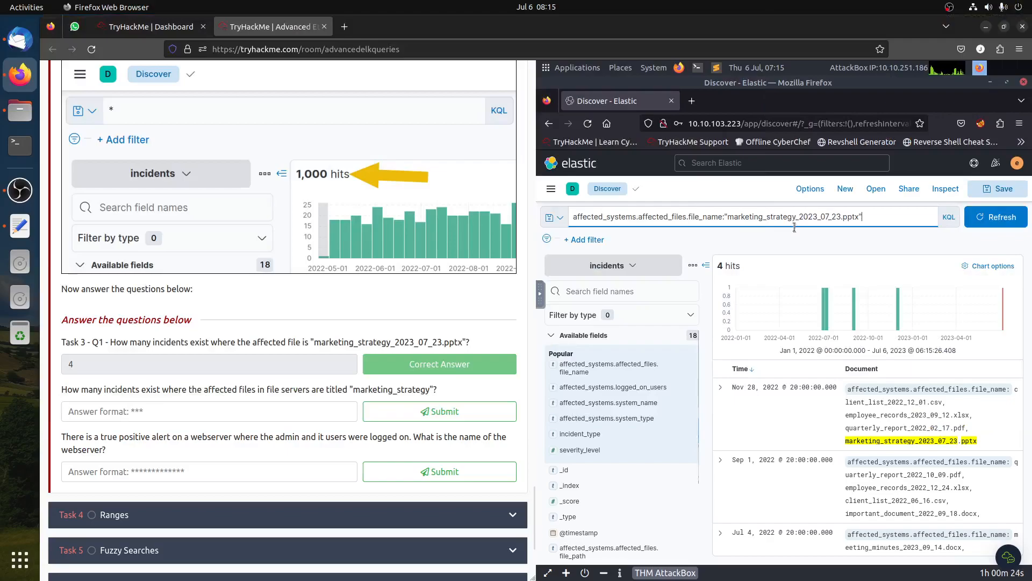
right_click(19, 40)
left_click(87, 155)
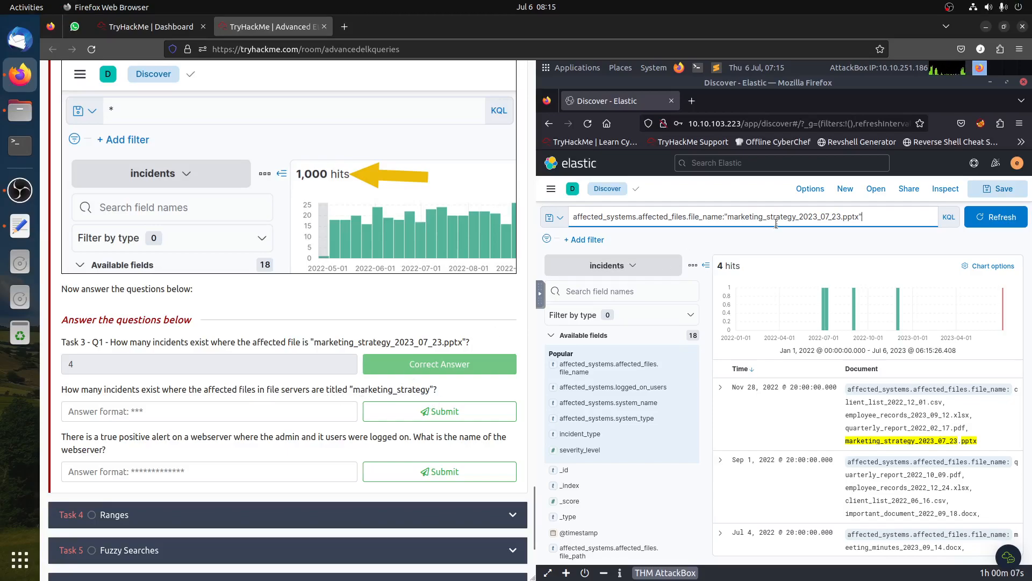
- Shorten the quoted value to "marketing_strategy" and run the query
left_click_drag(797, 218, 856, 221)
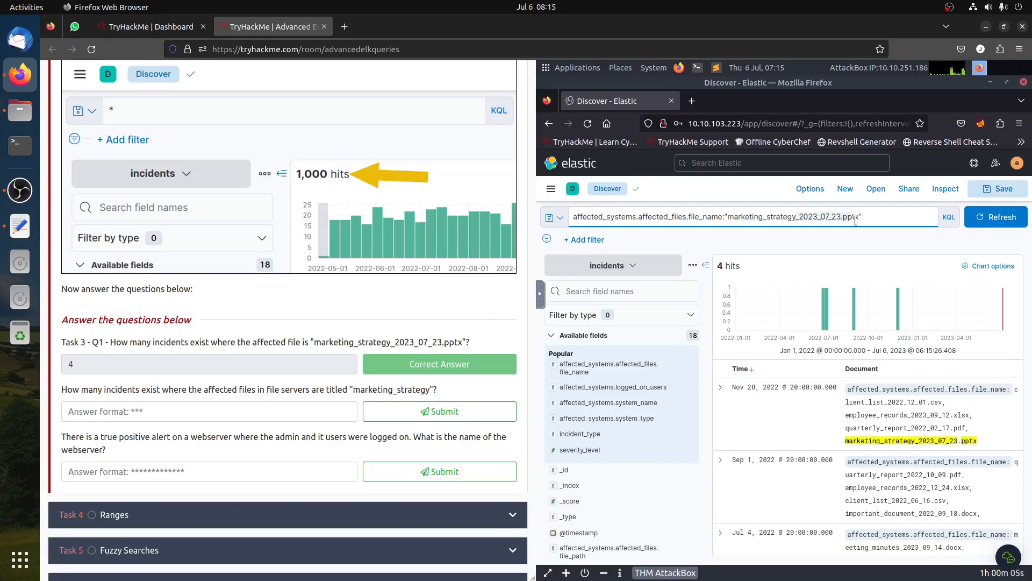
key("BackSpace")
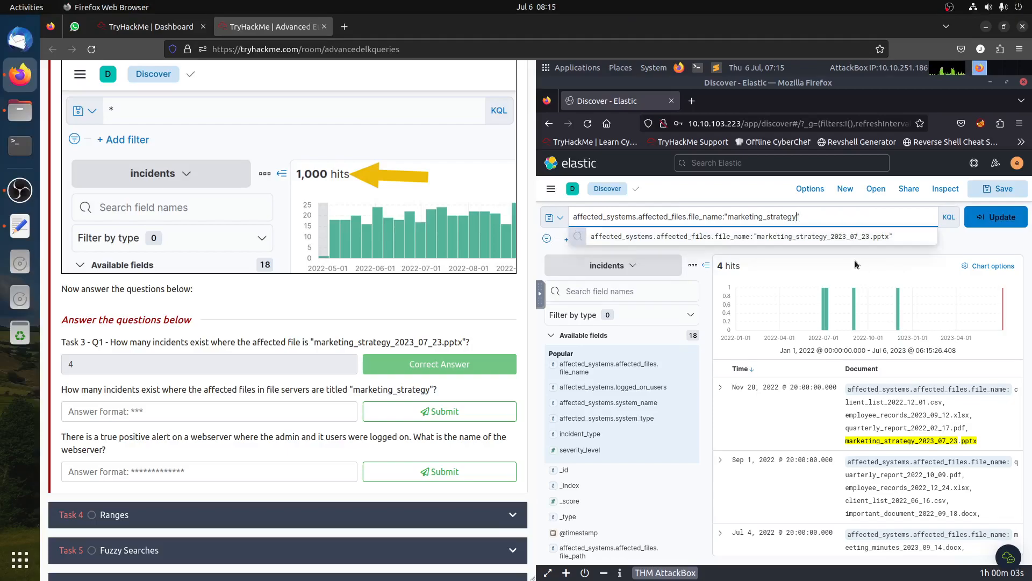
key("Return")
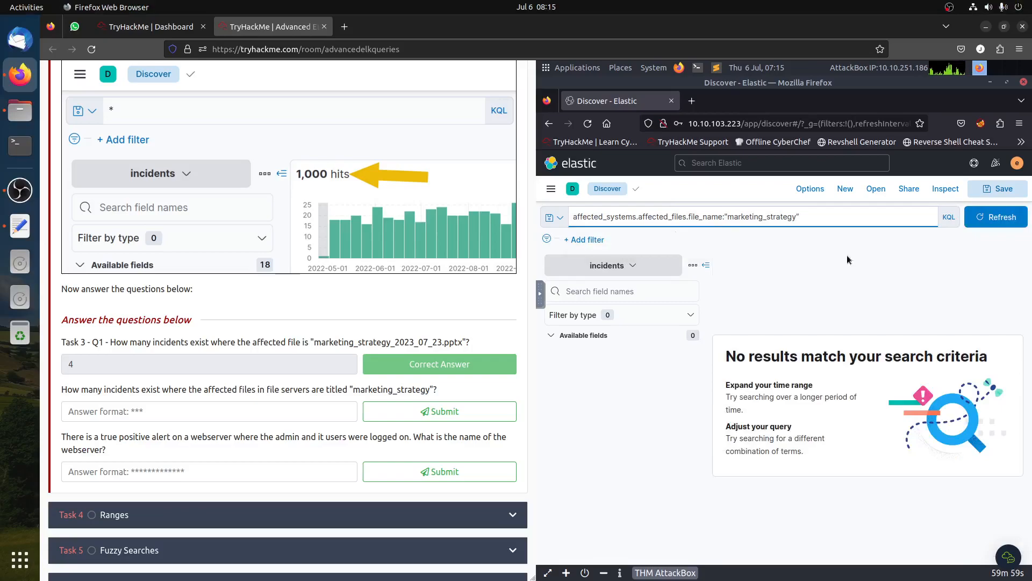
- Change the query to affected_systems.affected_files.file_name:marketing_strategy* without quotes and run it
left_click(950, 221)
left_click(949, 219)
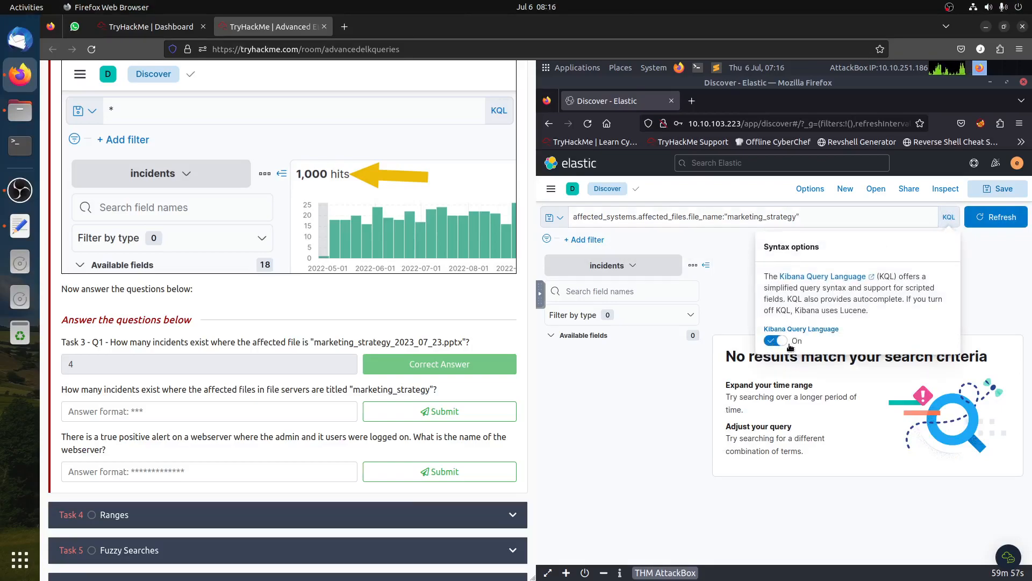
left_click(729, 245)
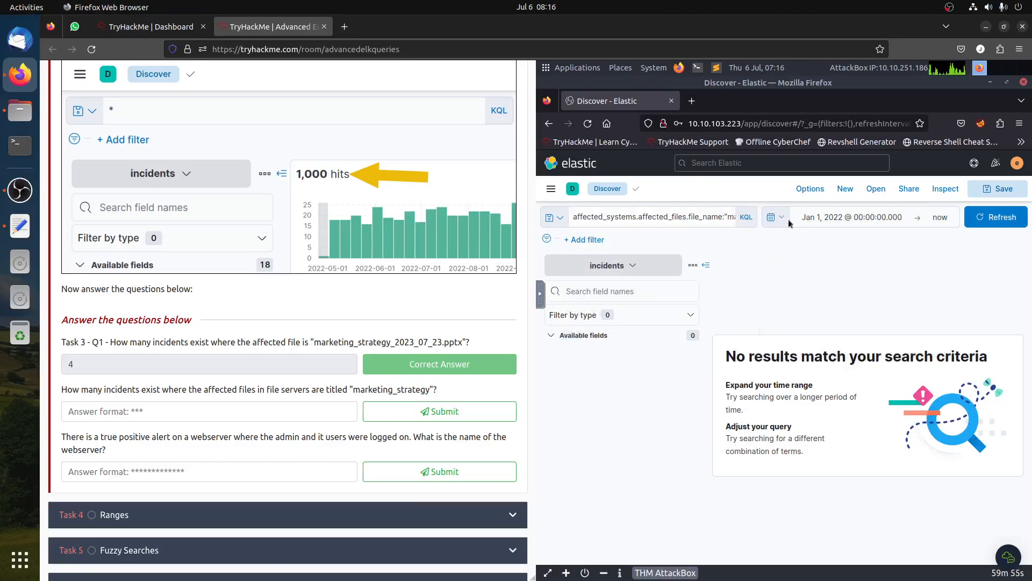
left_click(691, 217)
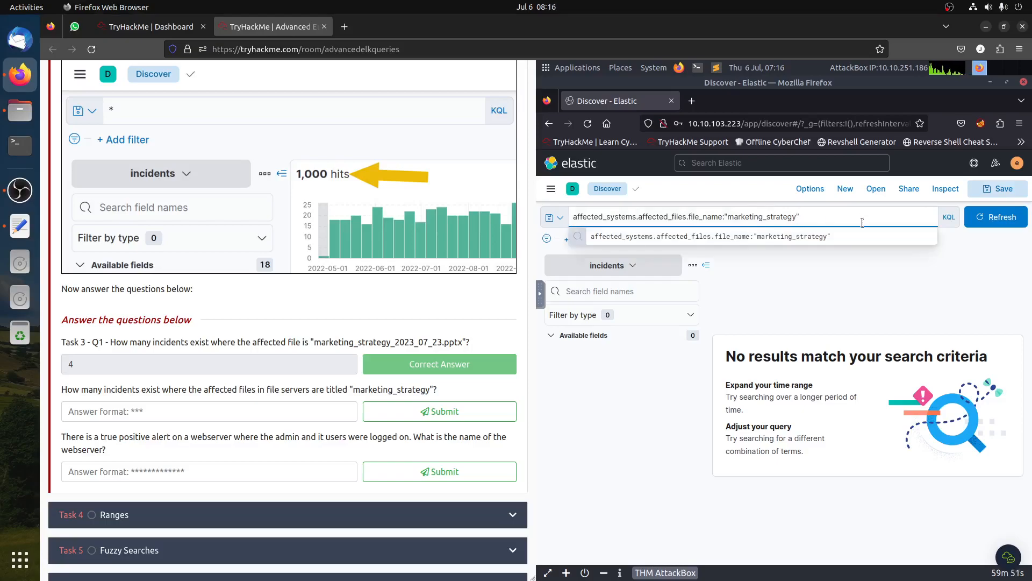
type("*")
key("BackSpace")
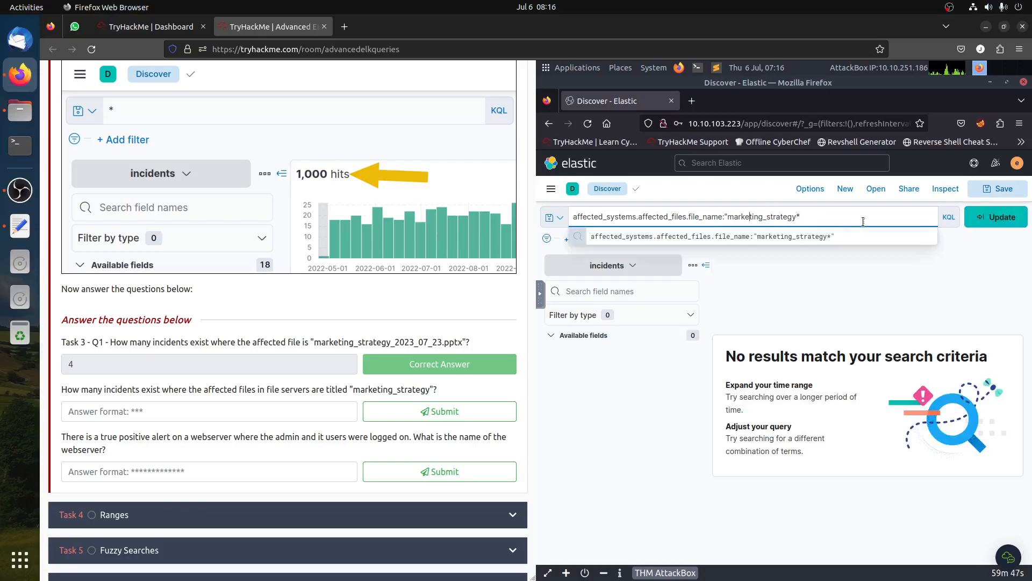
key("Left")
key("Left")
key("BackSpace")
key("Return")
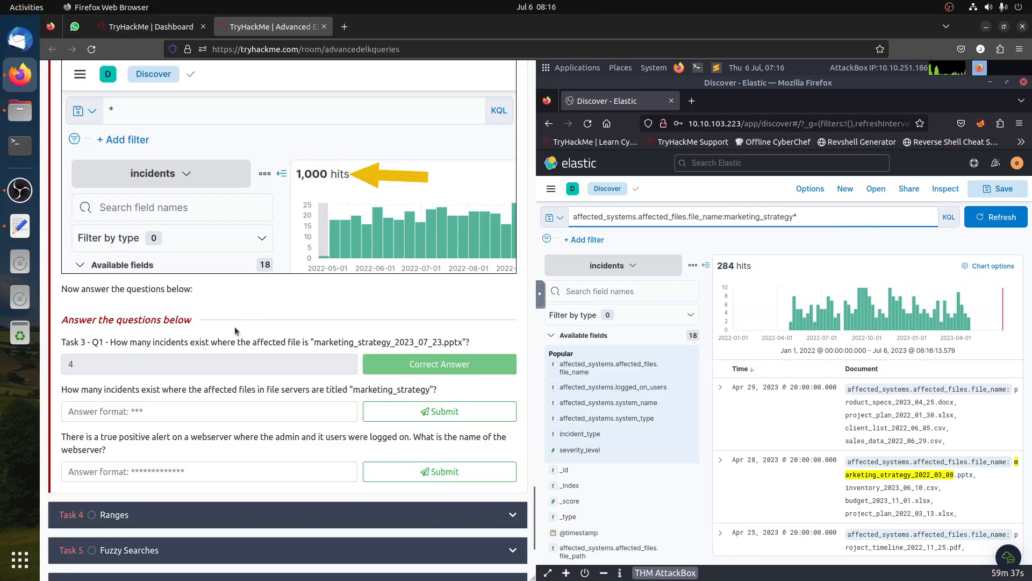
- Filter the results to affected_systems.system_type File Server using the field's top values
left_click_drag(202, 389, 318, 394)
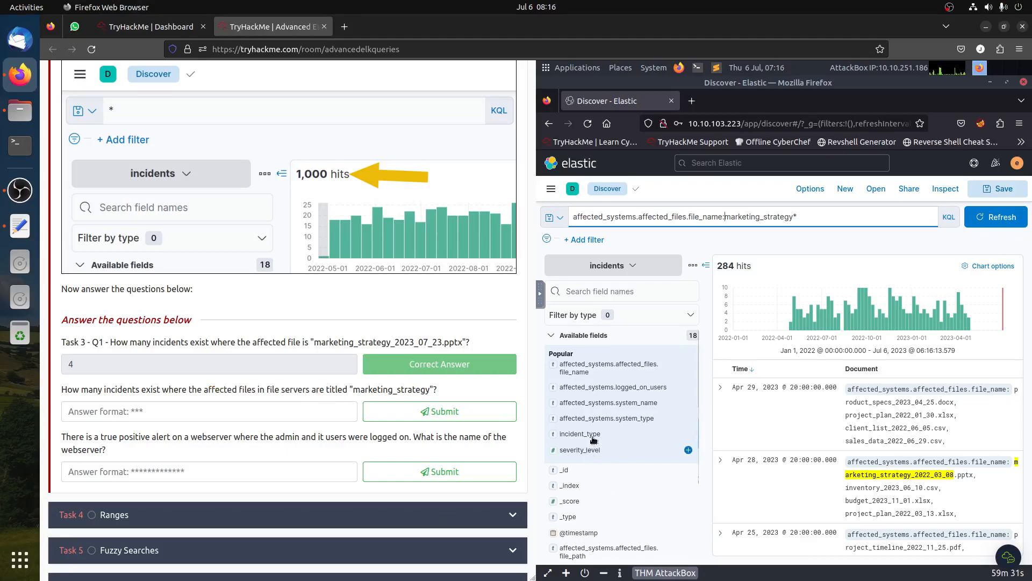
left_click(645, 419)
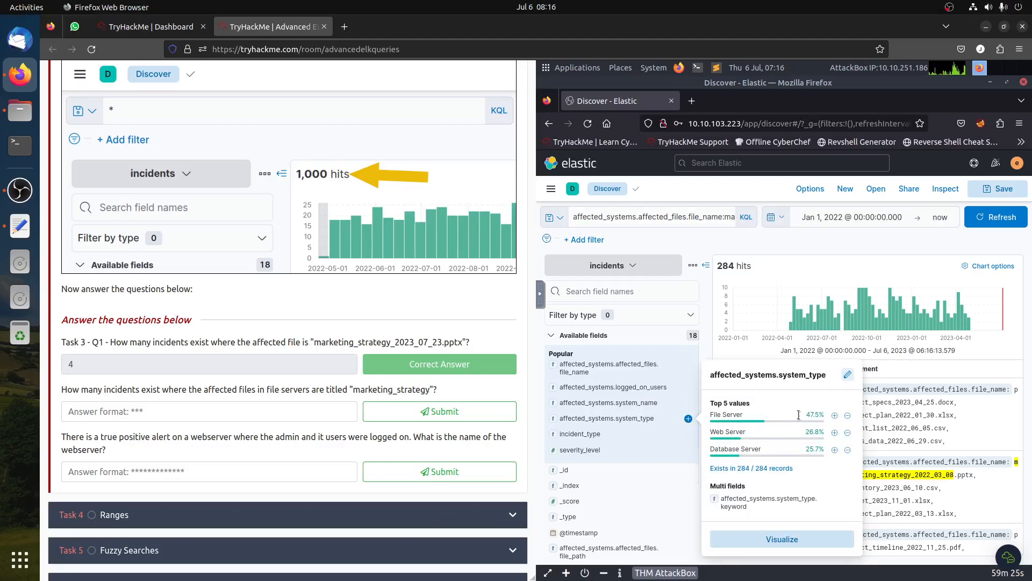
left_click(834, 415)
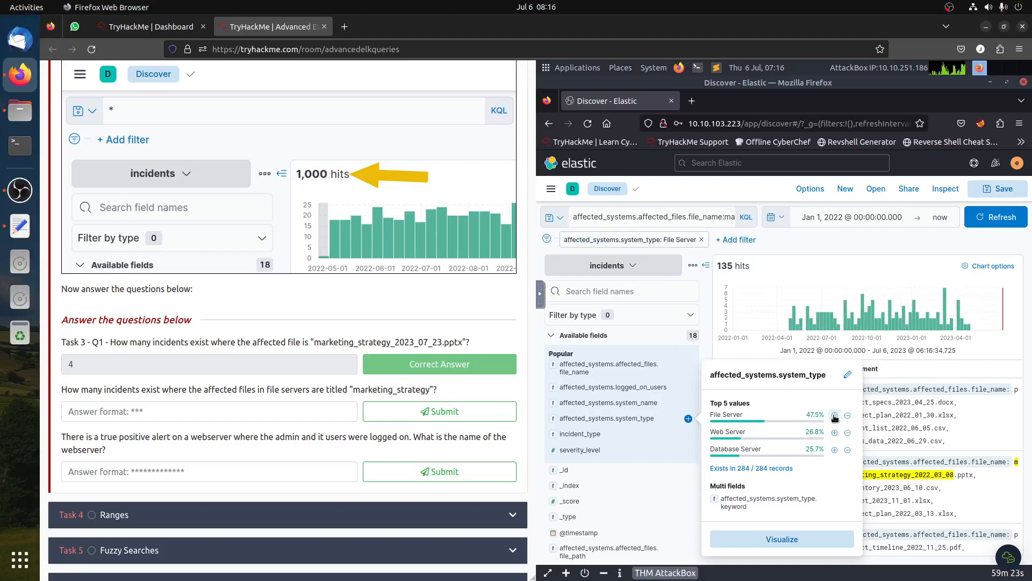
left_click(795, 249)
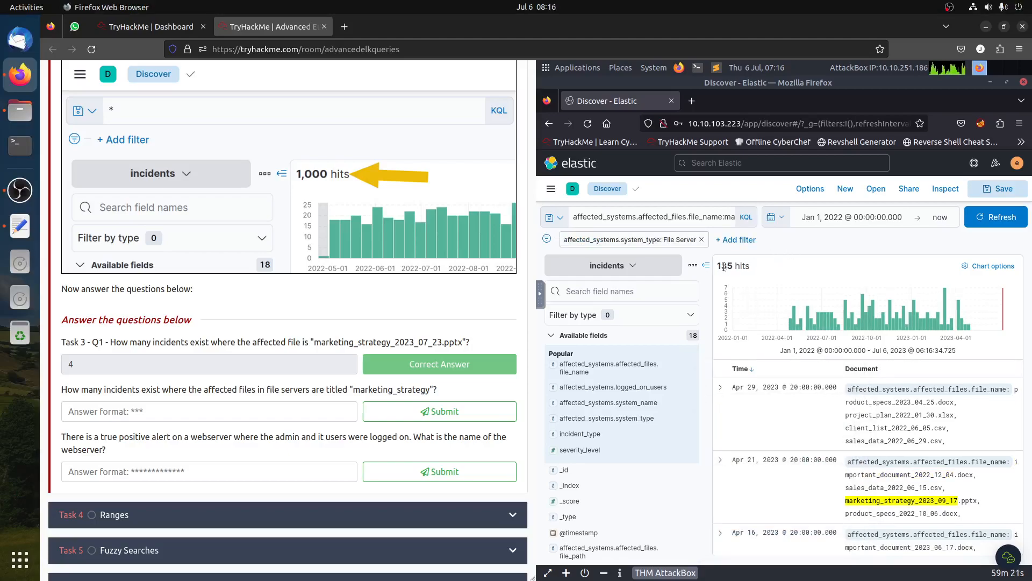
- Submit 135 as the answer to the file servers marketing_strategy question
left_click(133, 407)
type("135")
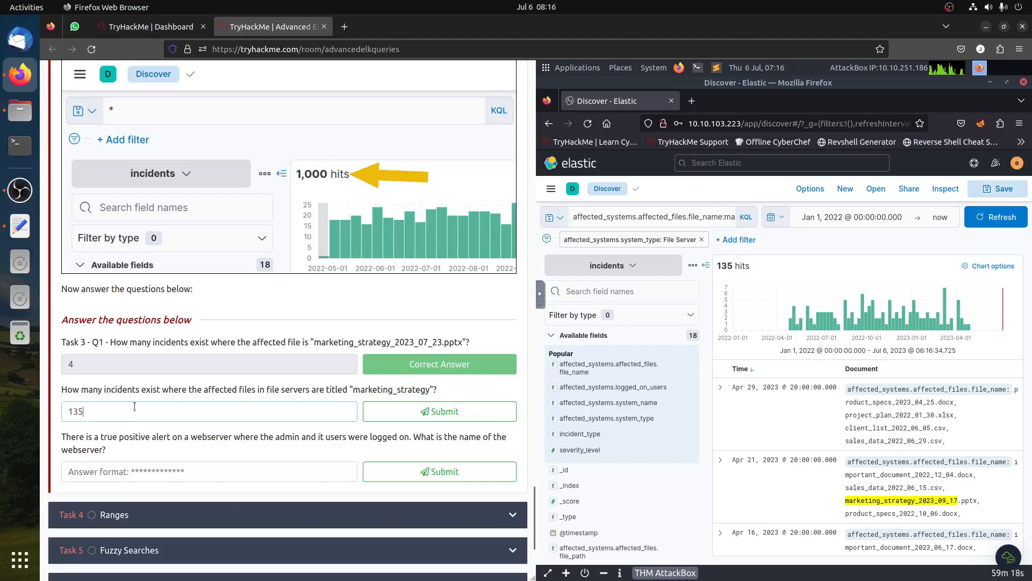
key("Return")
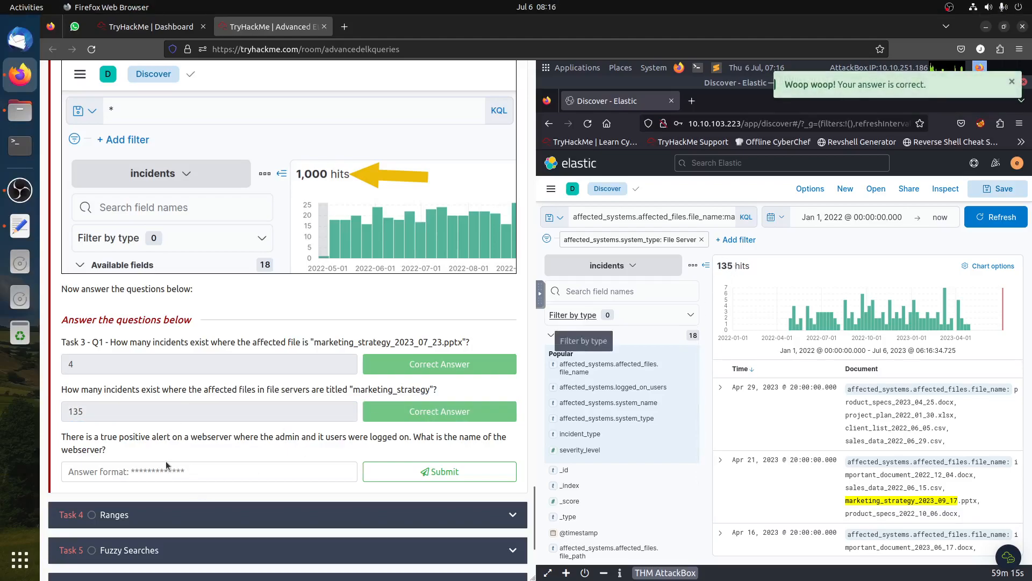
- Remove the File Server filter and clear the query to show all incidents again
left_click(701, 239)
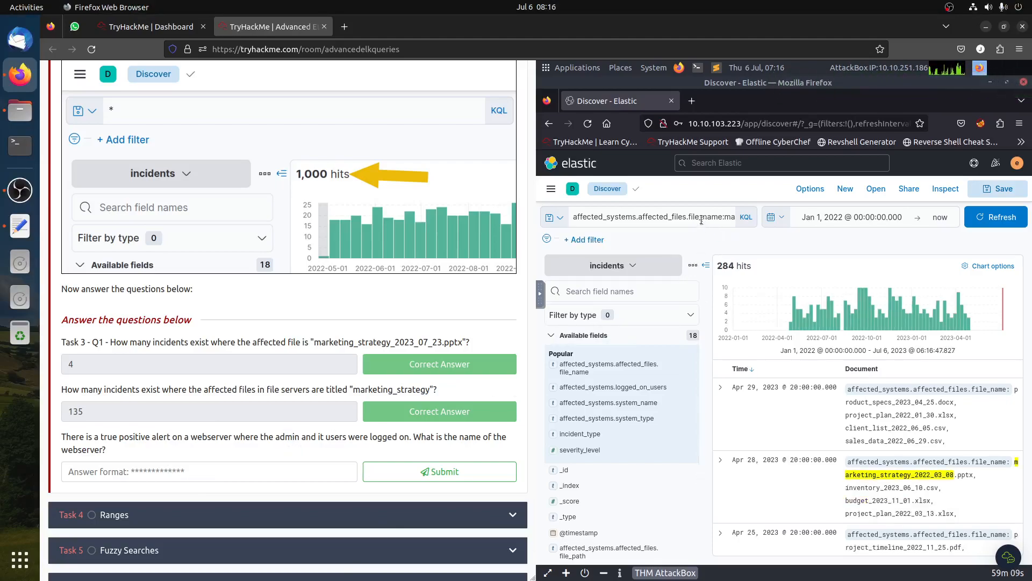
left_click(702, 216)
key("ctrl+a")
key("BackSpace")
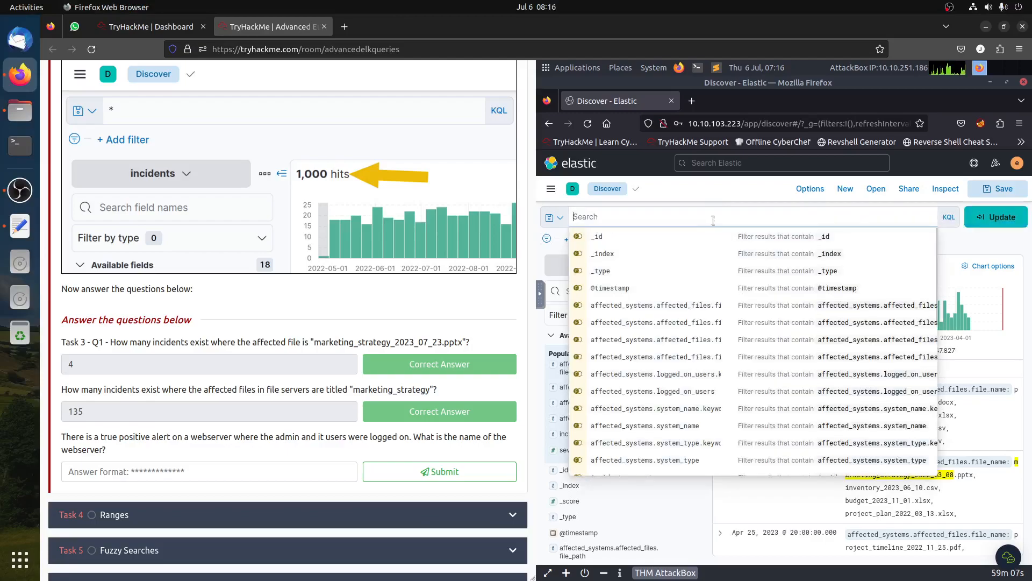
left_click(1002, 217)
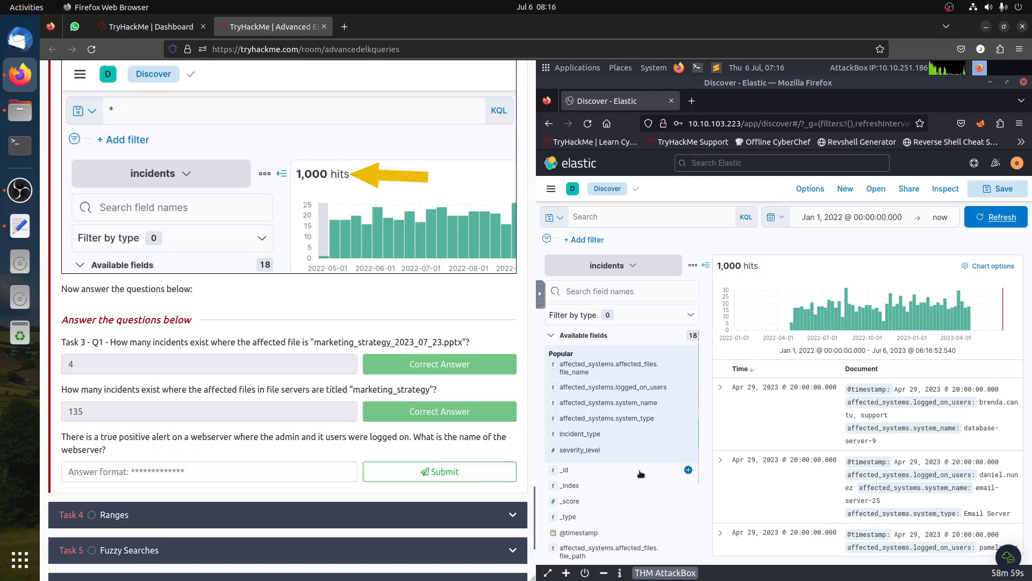
- Filter the results to affected_systems.system_type Web Server using the field's top values
left_click(647, 420)
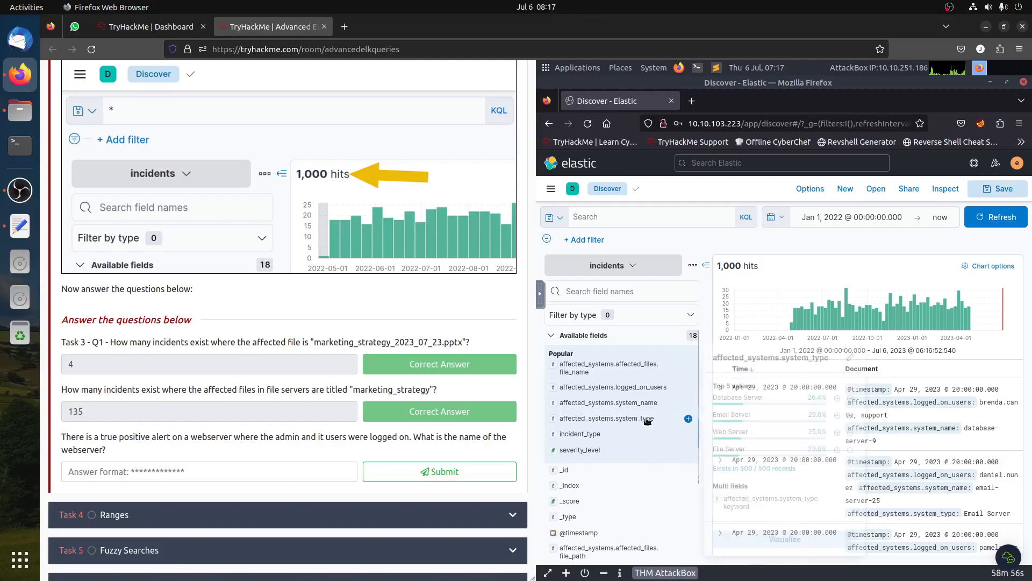
left_click(835, 433)
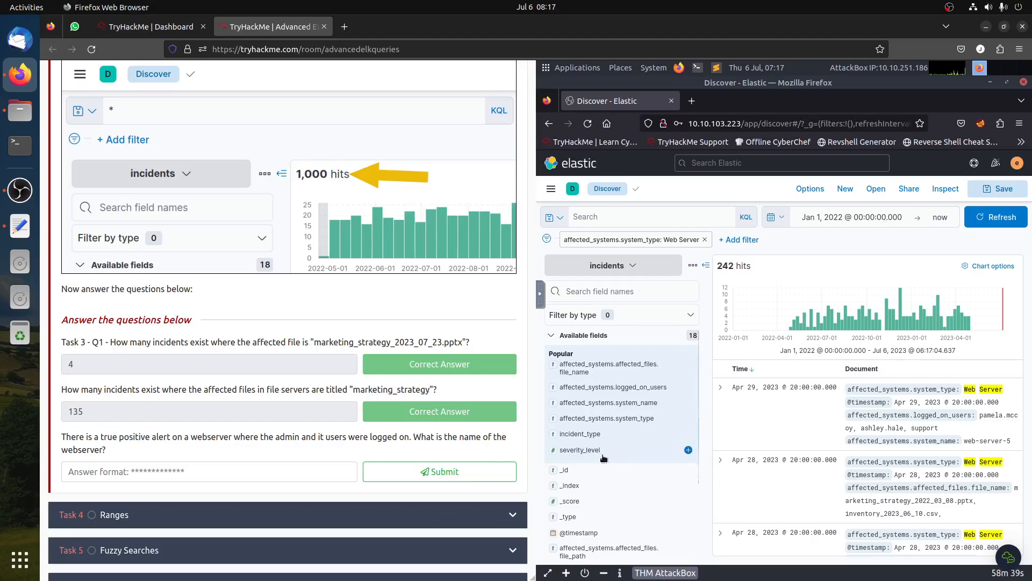
scroll(627, 409, "down", 1)
scroll(627, 409, "down", 4)
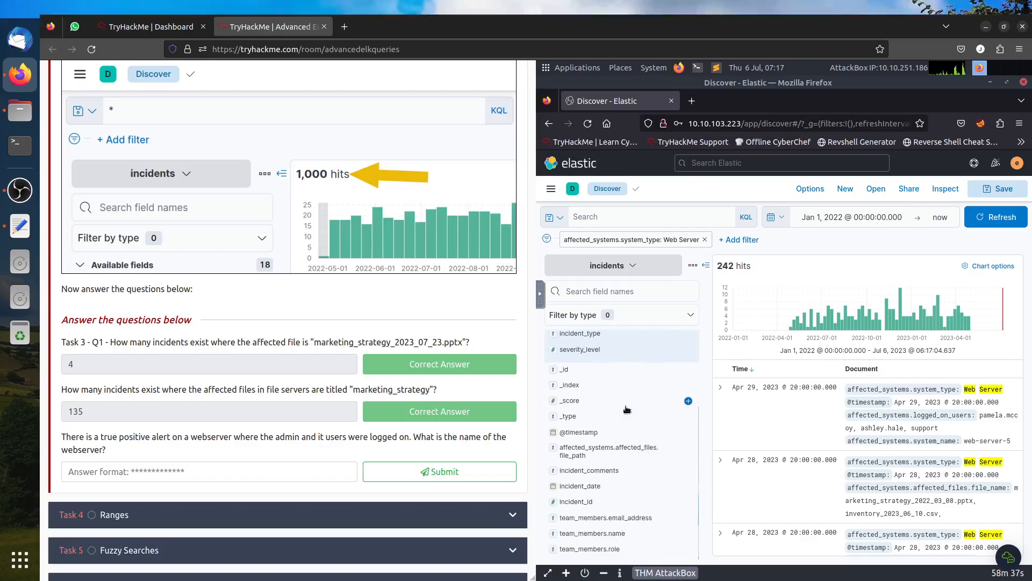
- Query incident_comments :"true positive" and run it
left_click(601, 472)
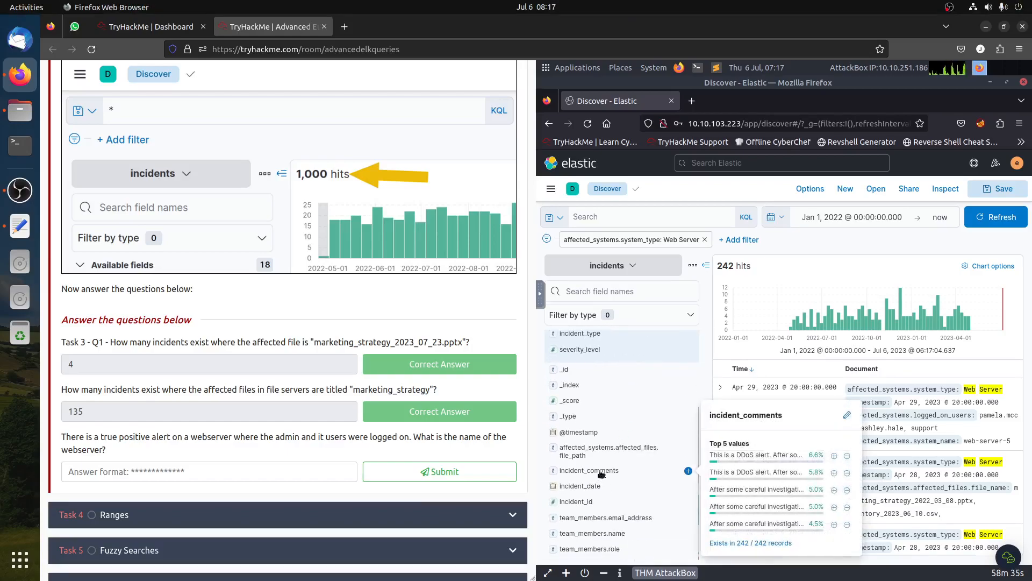
left_click(624, 217)
type("in")
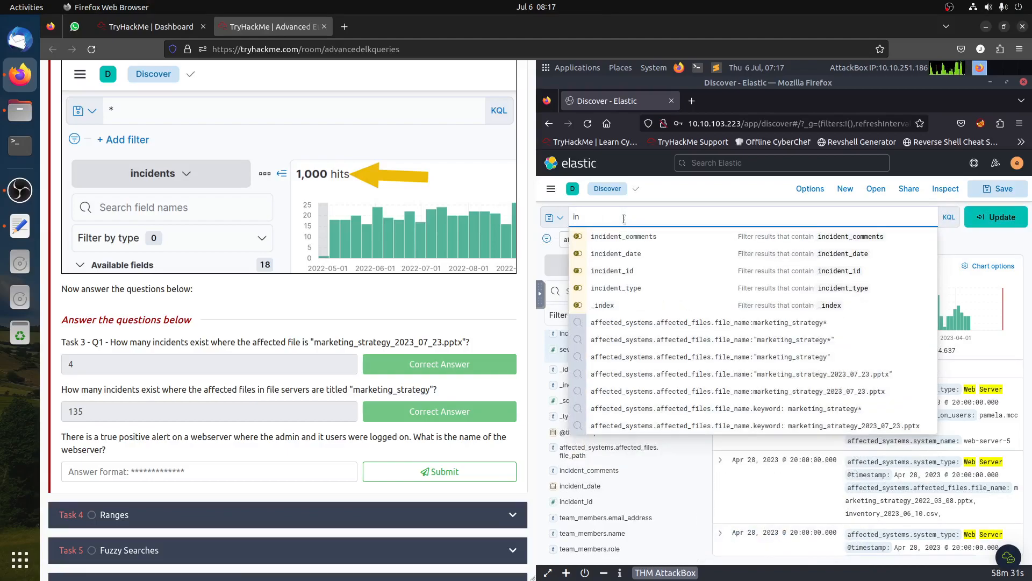
left_click(615, 242)
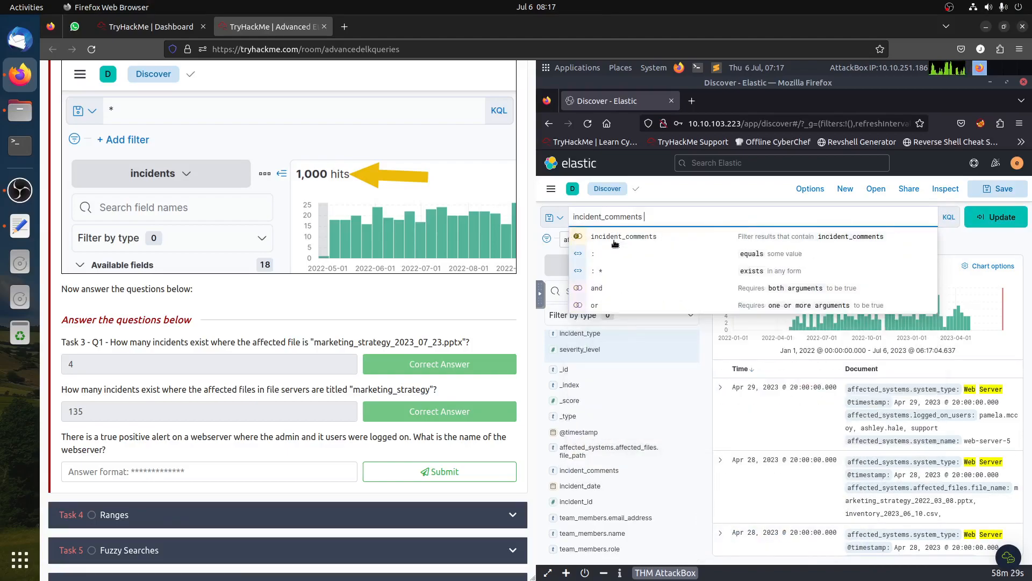
type(":\"true positive")
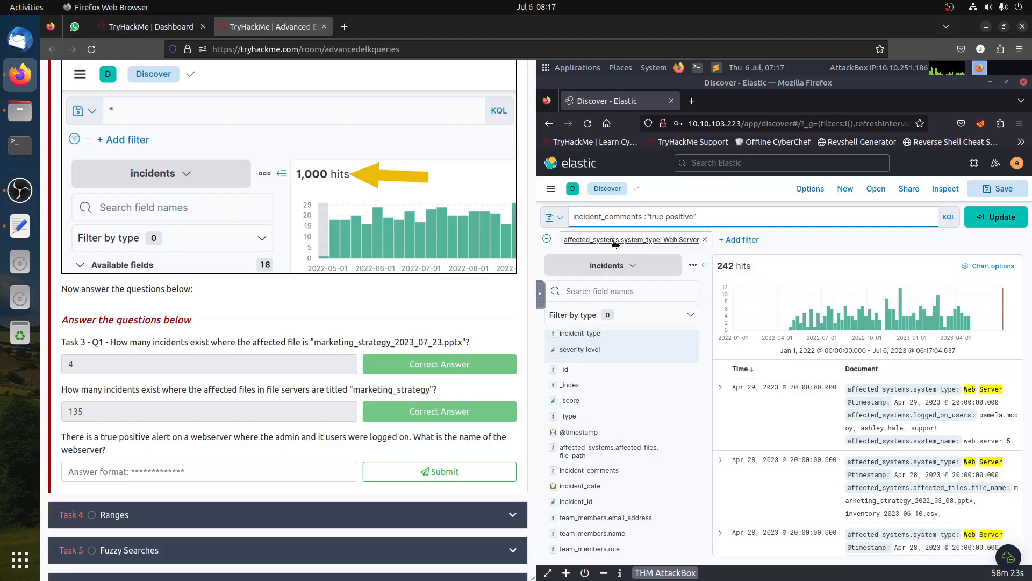
key("Return")
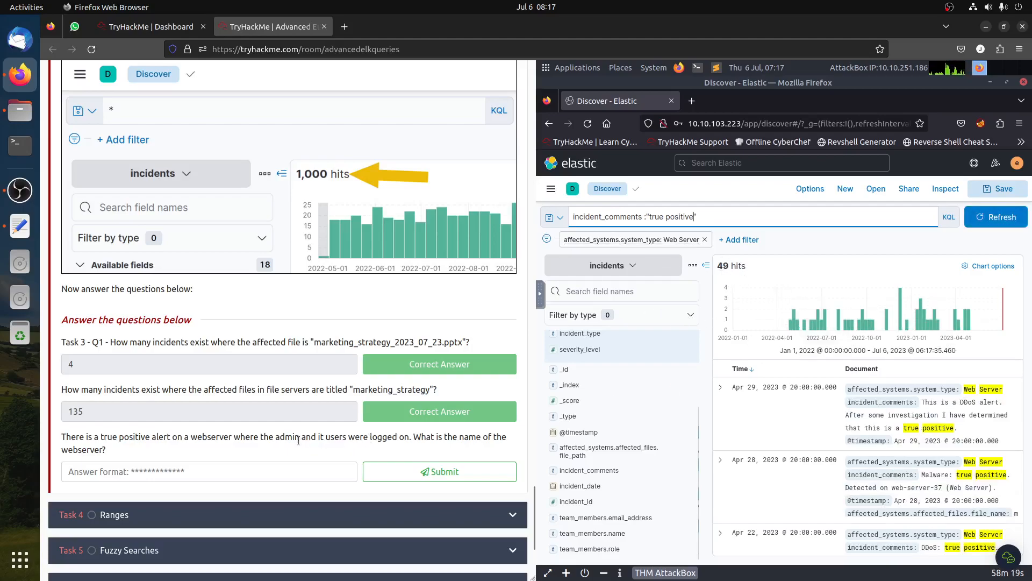
- Add a filter for team_members.role IT from the role field's top values
left_click_drag(276, 440, 302, 439)
left_click(326, 437)
left_click(610, 534)
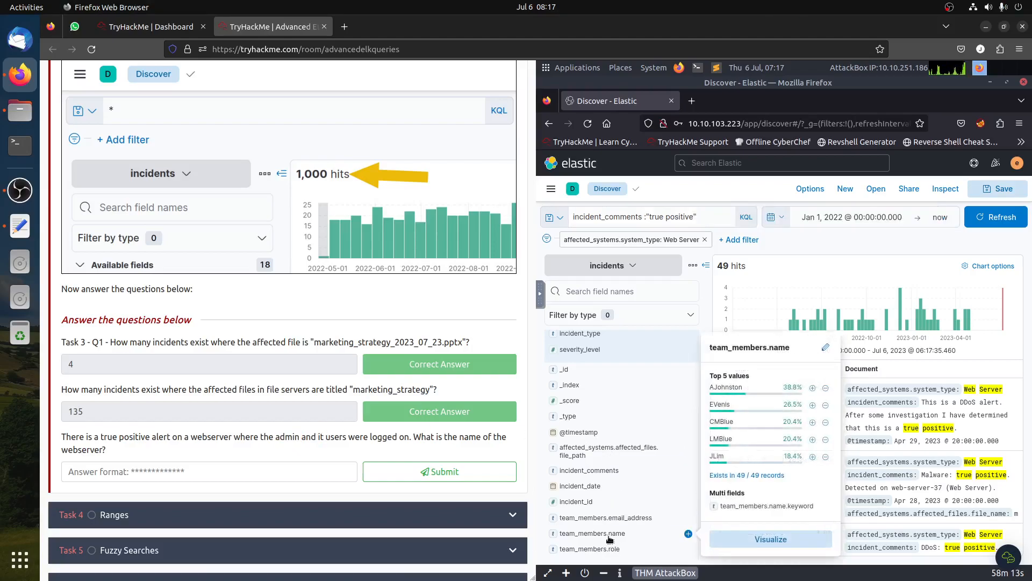
left_click(610, 538)
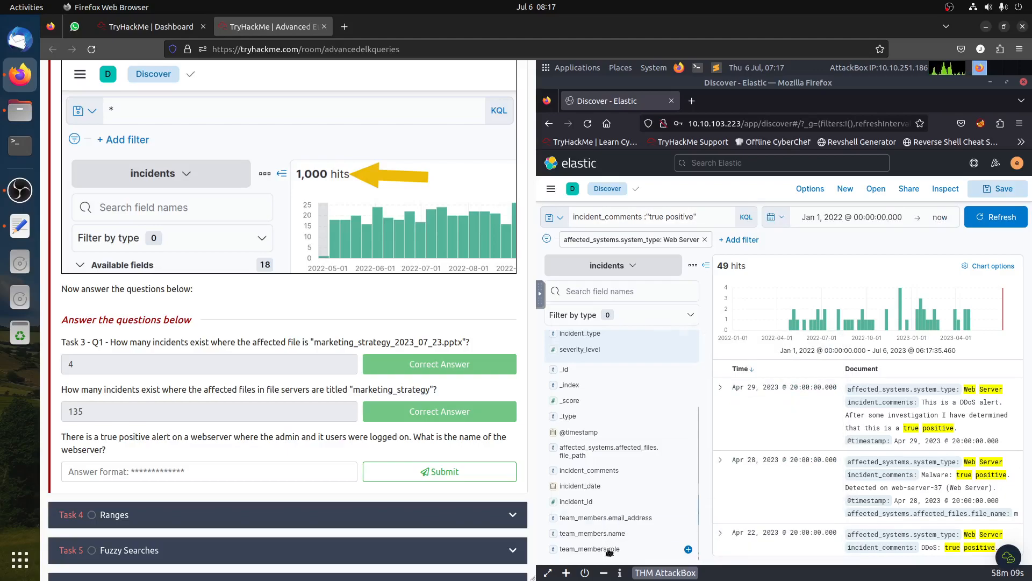
left_click(610, 549)
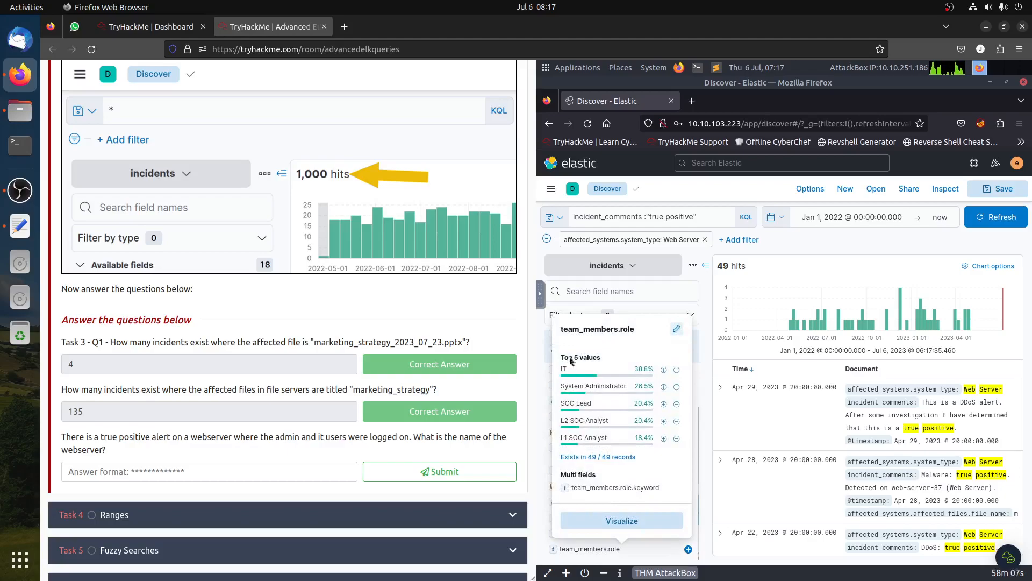
left_click(664, 370)
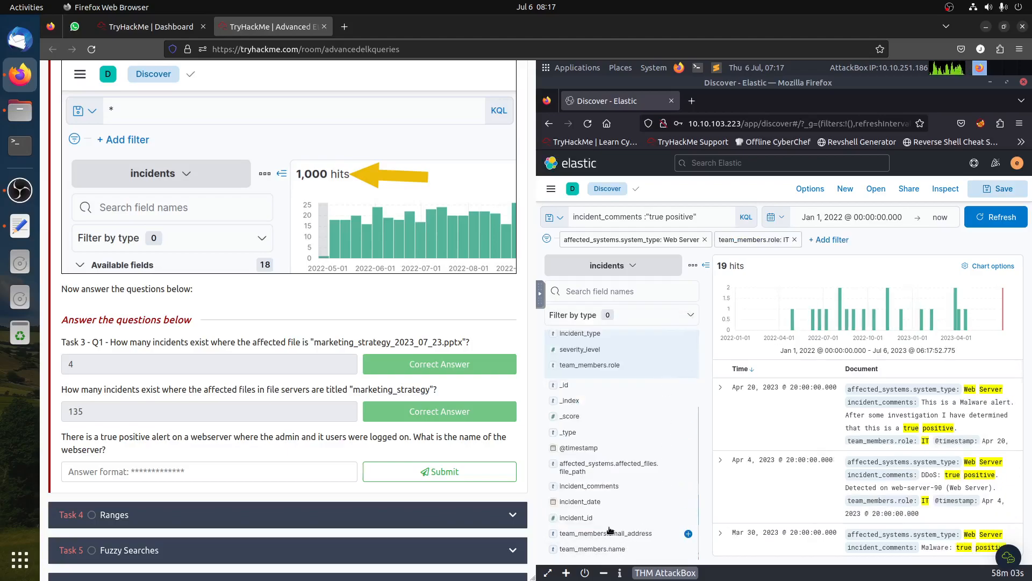
- Add a team_members.role filter for SOC Lead and edit its value to admin
scroll(631, 413, "up", 3)
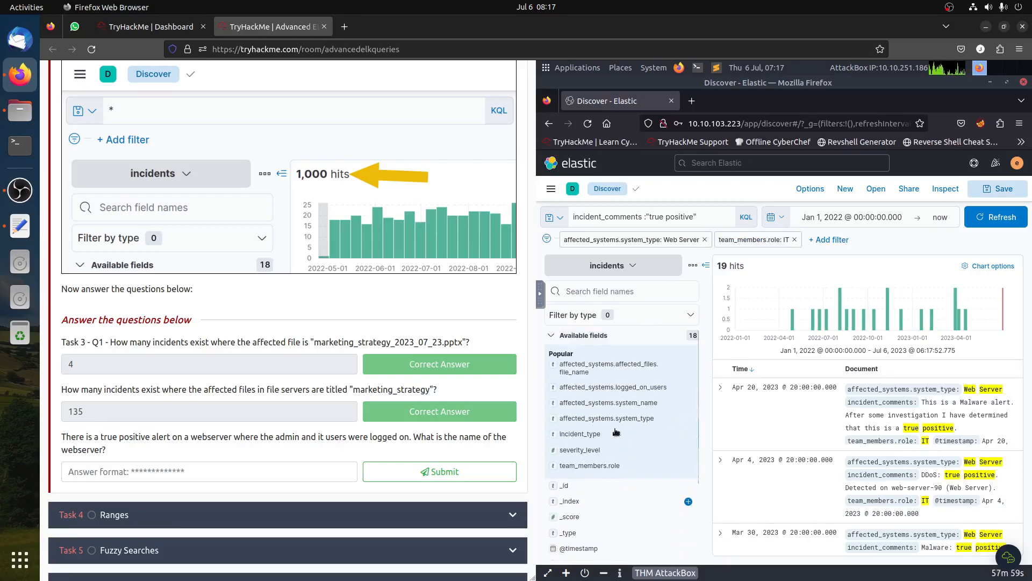
left_click(602, 465)
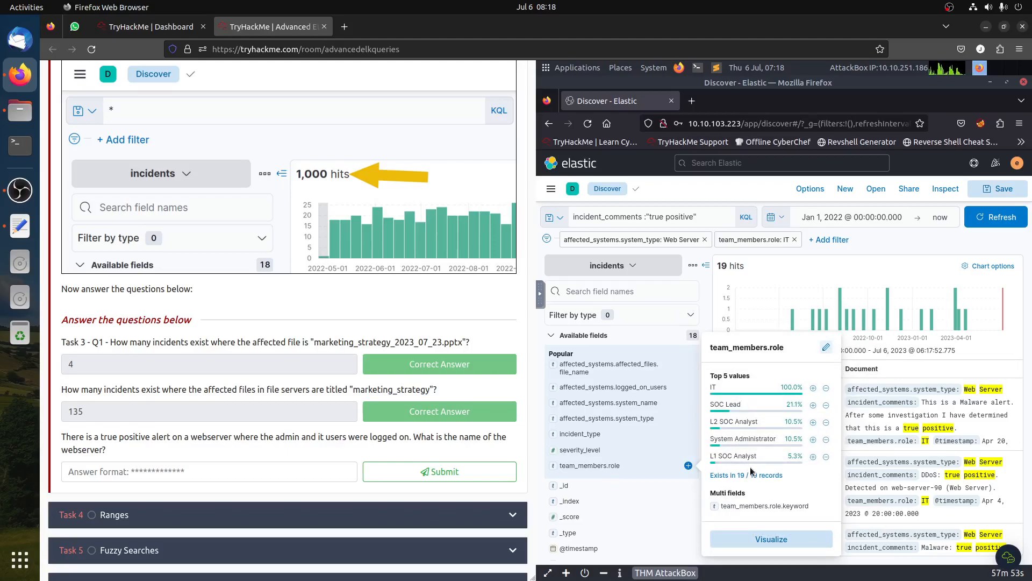
left_click(813, 405)
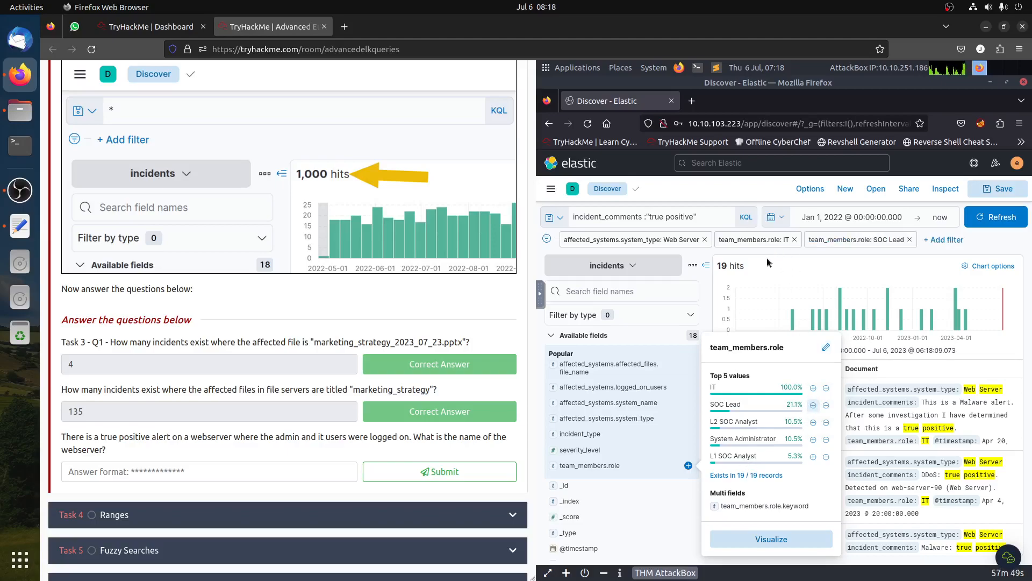
left_click(859, 242)
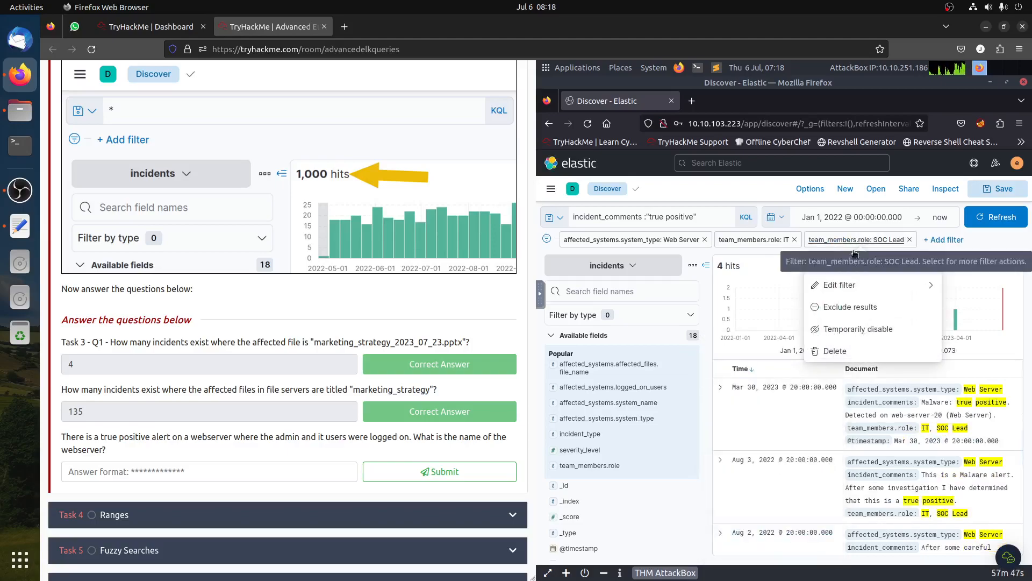
left_click(842, 290)
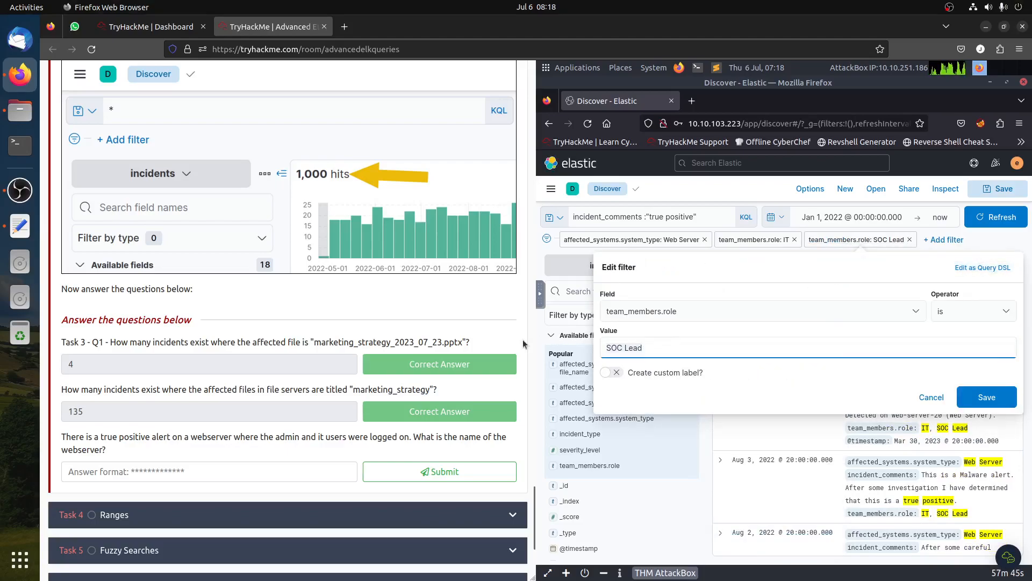
key("ctrl+a")
type("admin")
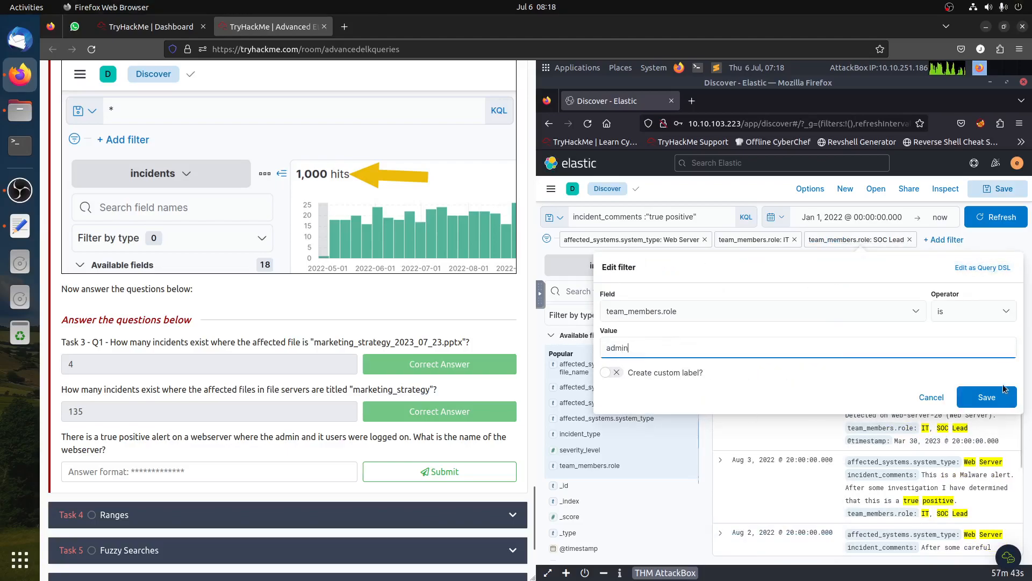
left_click(991, 398)
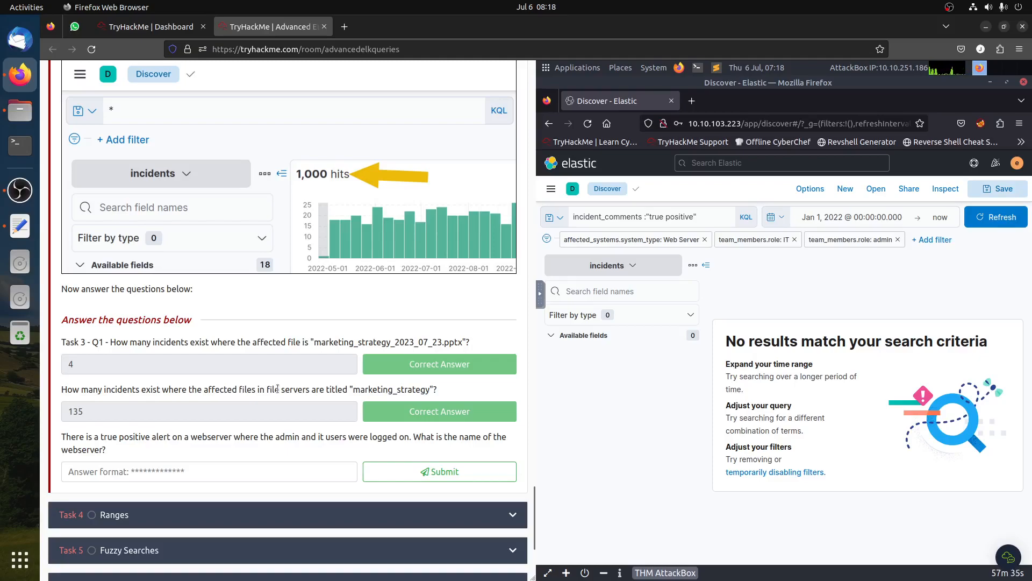
- Delete the team_members.role admin filter
left_click(845, 243)
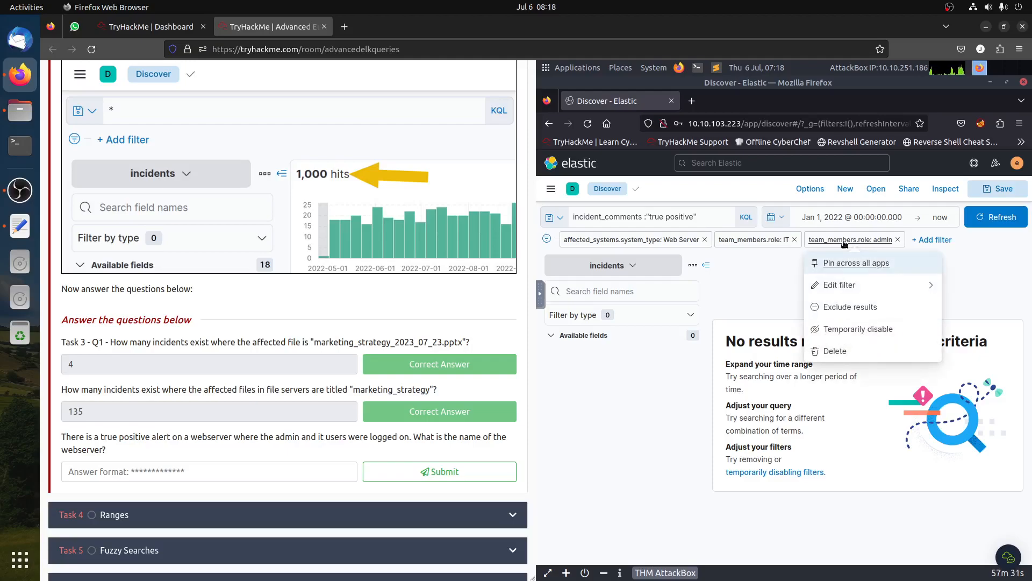
left_click(839, 286)
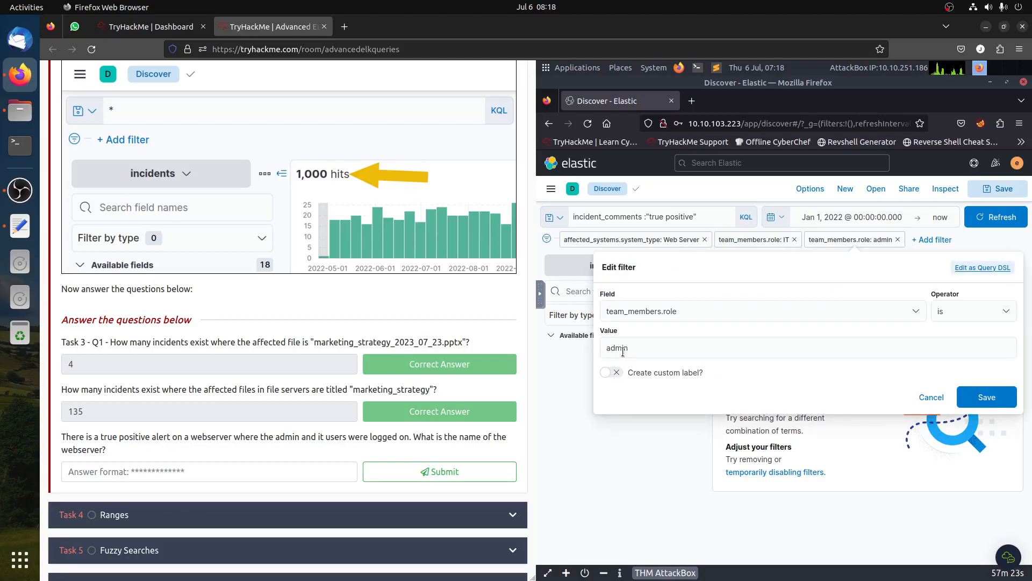
left_click(931, 400)
left_click(897, 241)
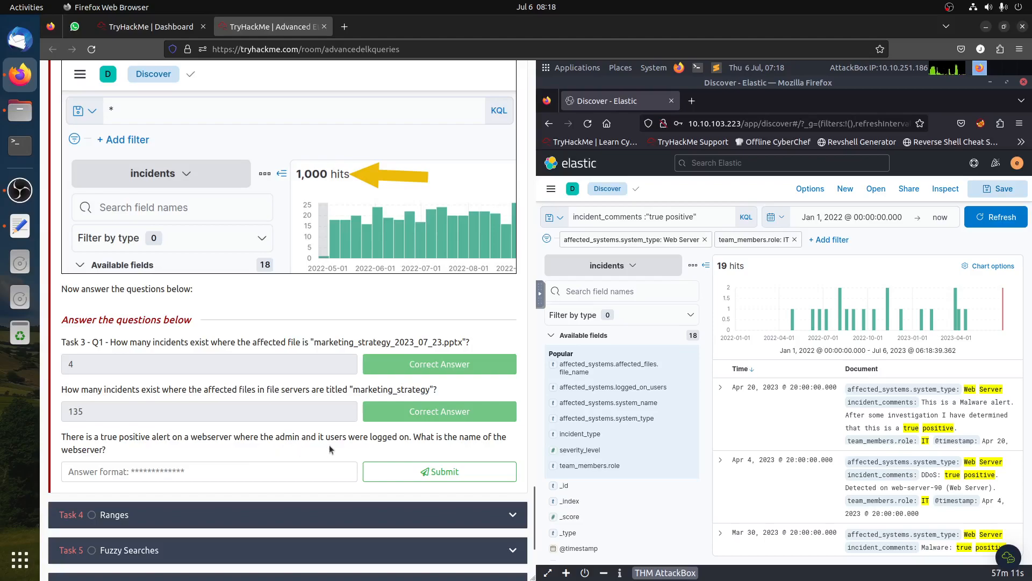
- Add a filter requiring team_members.role to exist from the role field's summary
scroll(661, 459, "down", 2)
scroll(660, 459, "down", 3)
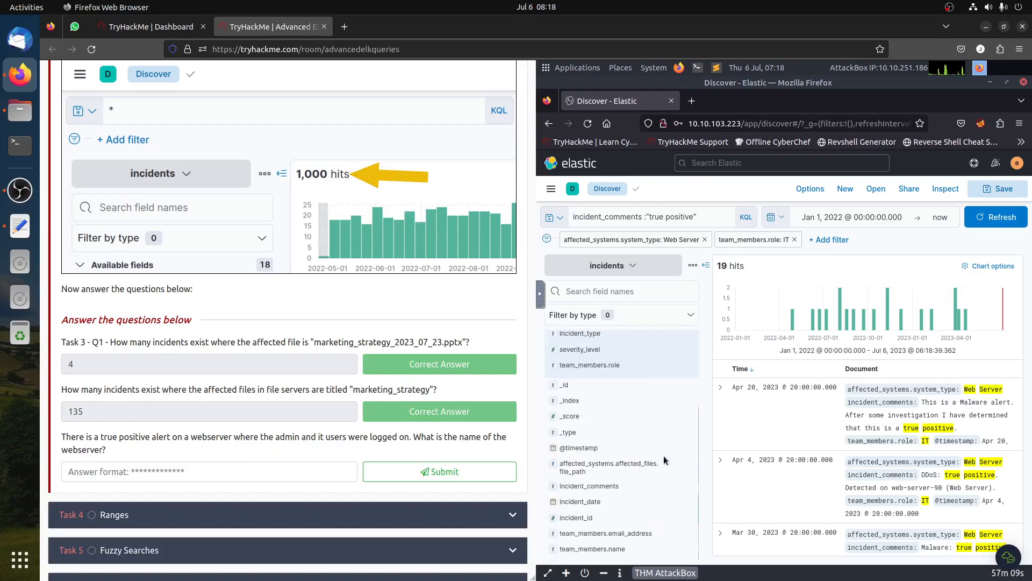
left_click(615, 549)
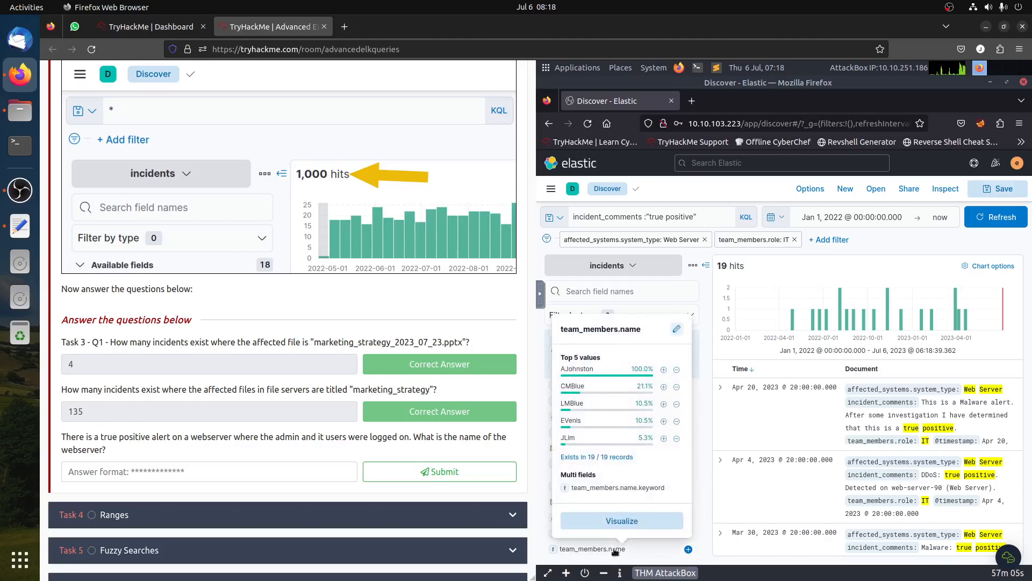
left_click(615, 550)
scroll(617, 499, "up", 3)
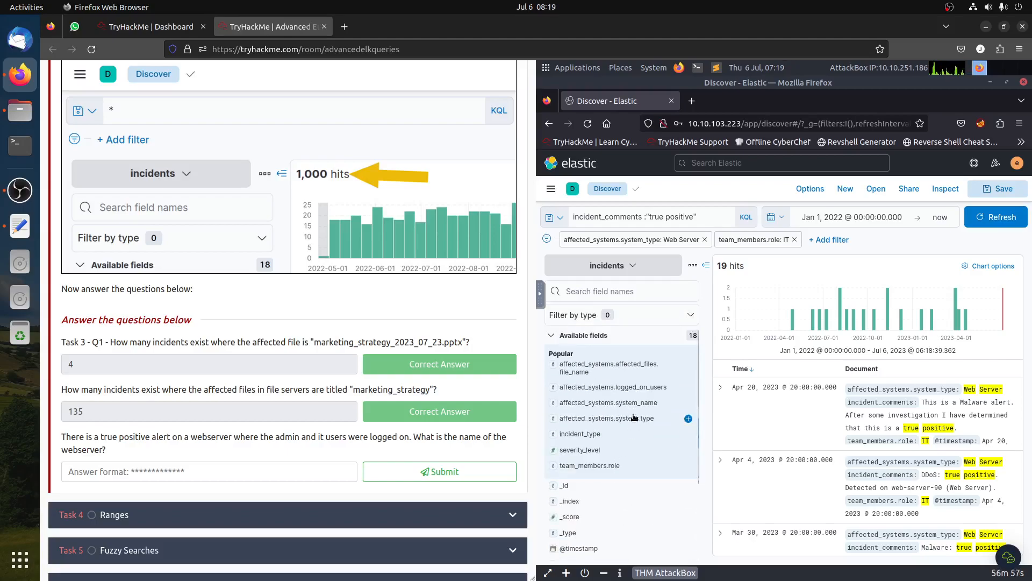
left_click(605, 466)
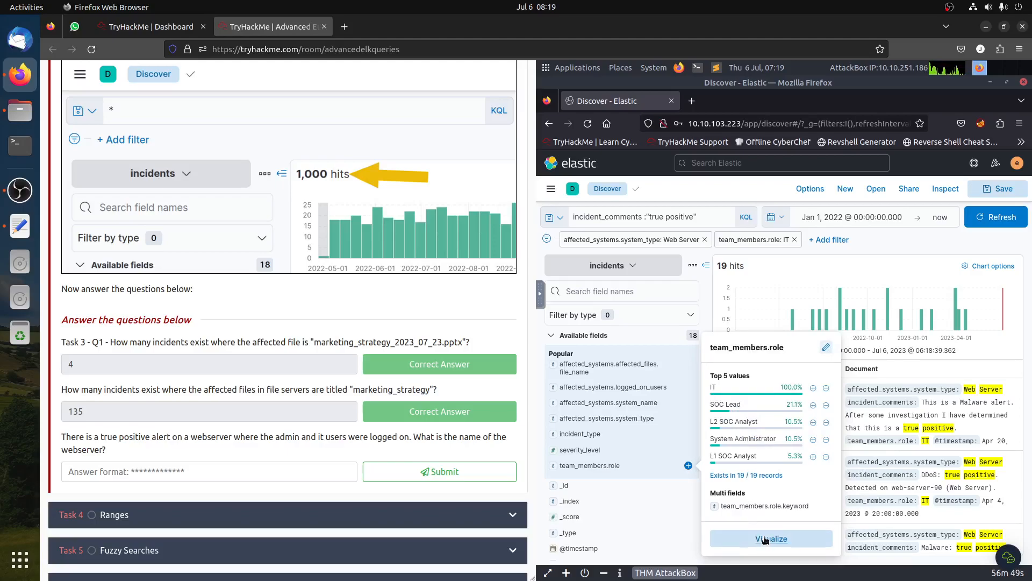
left_click(766, 476)
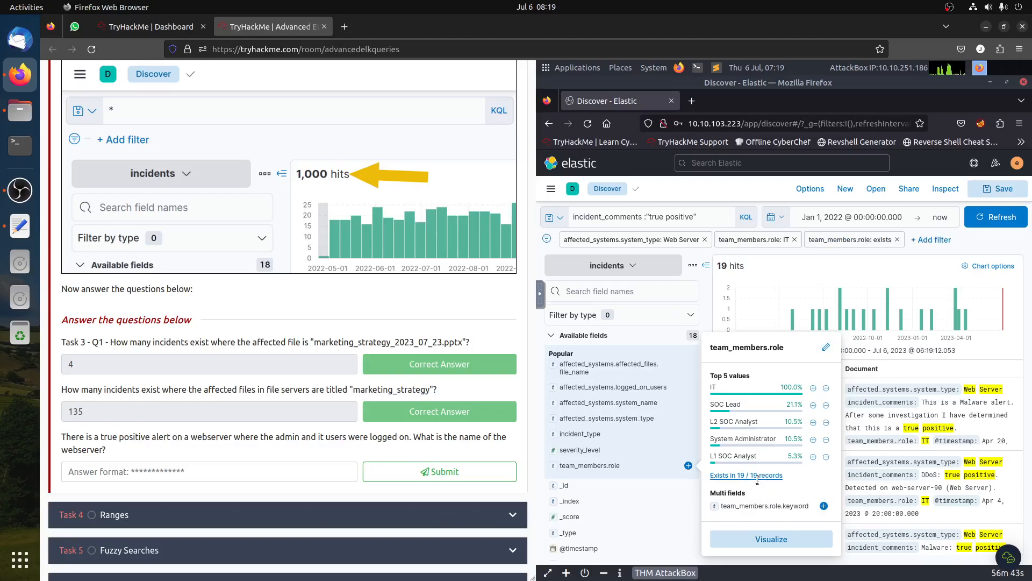
- Visualize team_members.role in Lens and examine the record count of each role
left_click(763, 540)
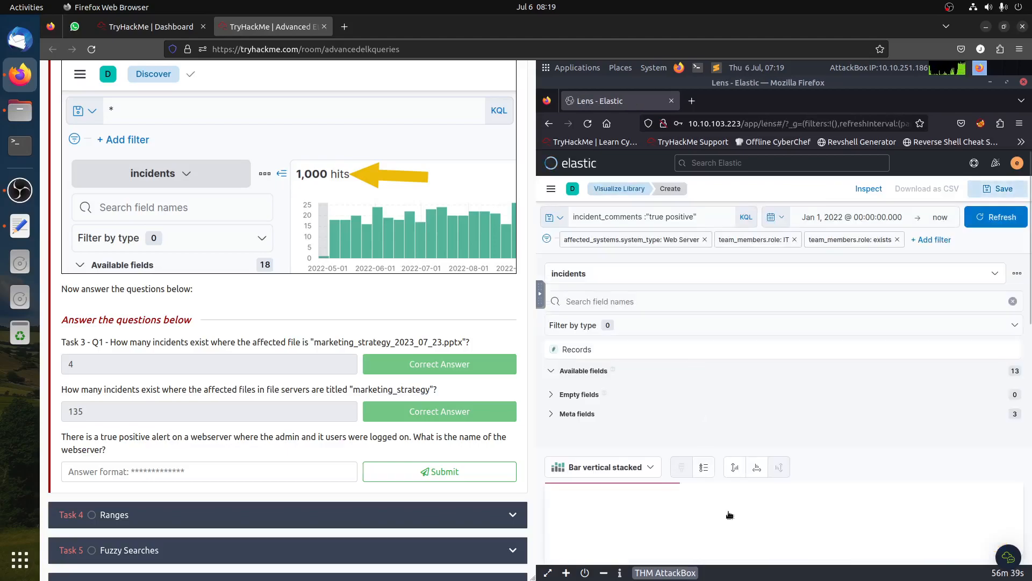
scroll(729, 500, "down", 5)
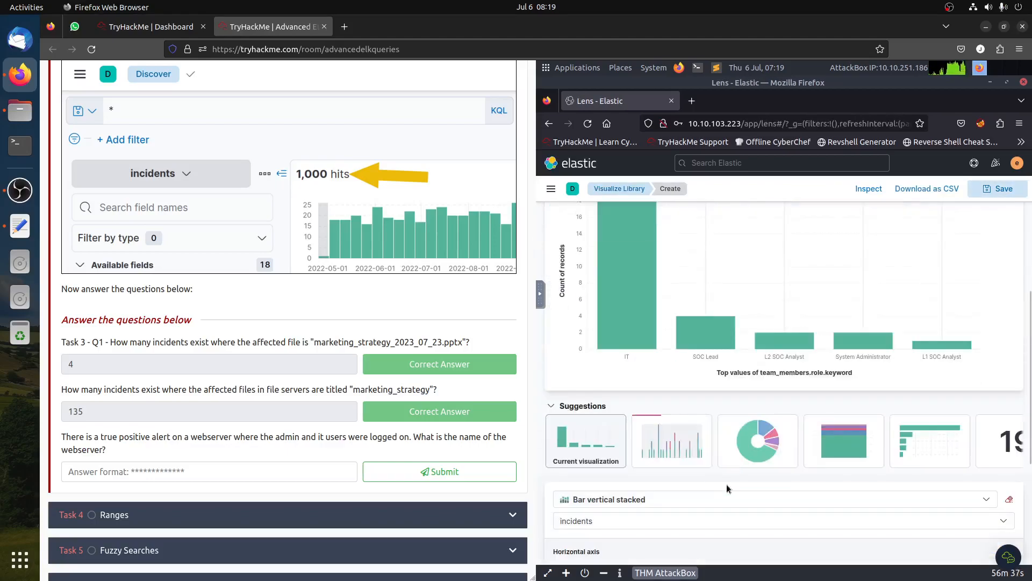
scroll(727, 488, "up", 3)
mouse_move(618, 388)
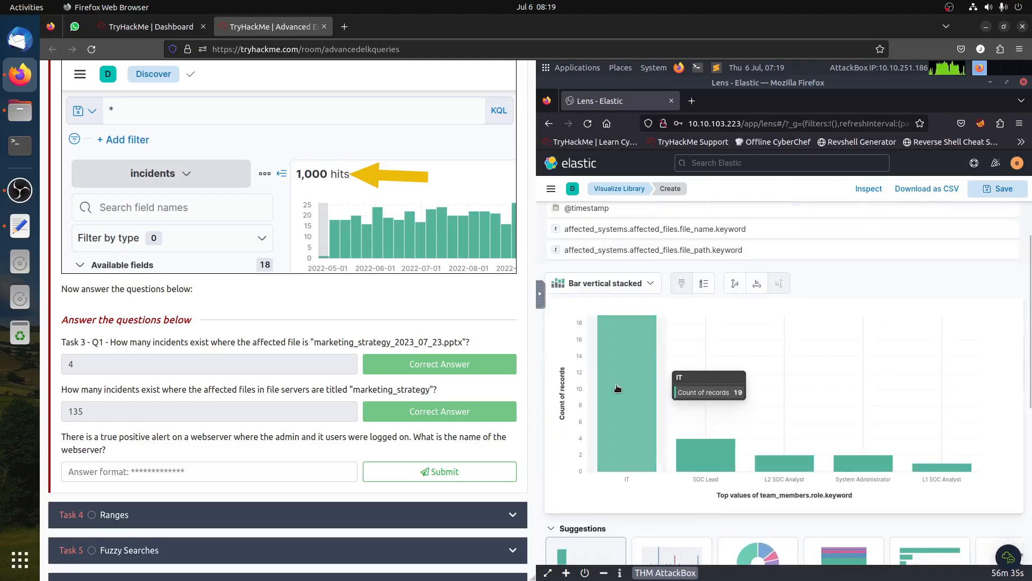
mouse_move(790, 468)
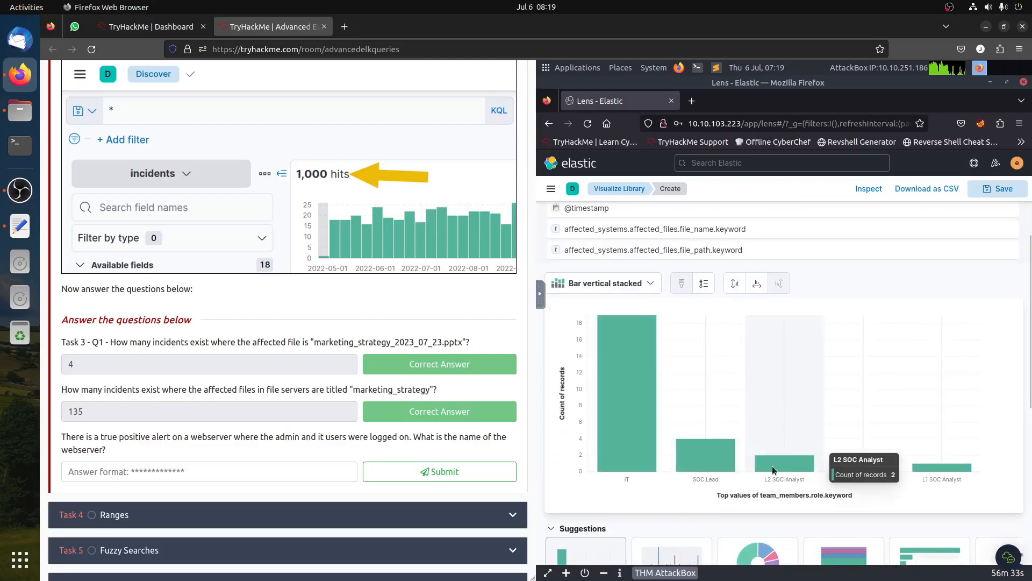
mouse_move(928, 469)
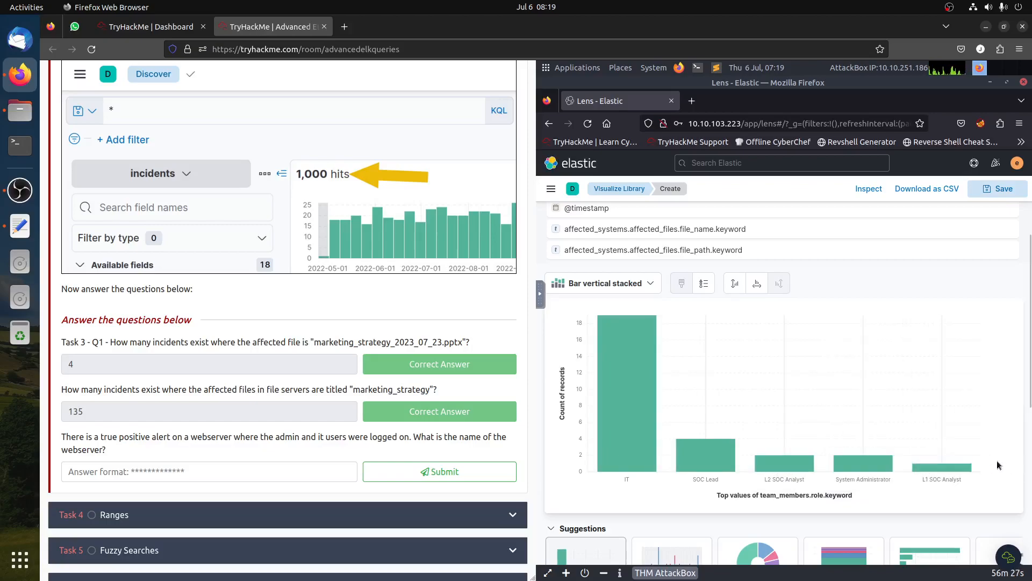
- Return to Discover and remove the team_members.role IT and role-exists filters
left_click(548, 123)
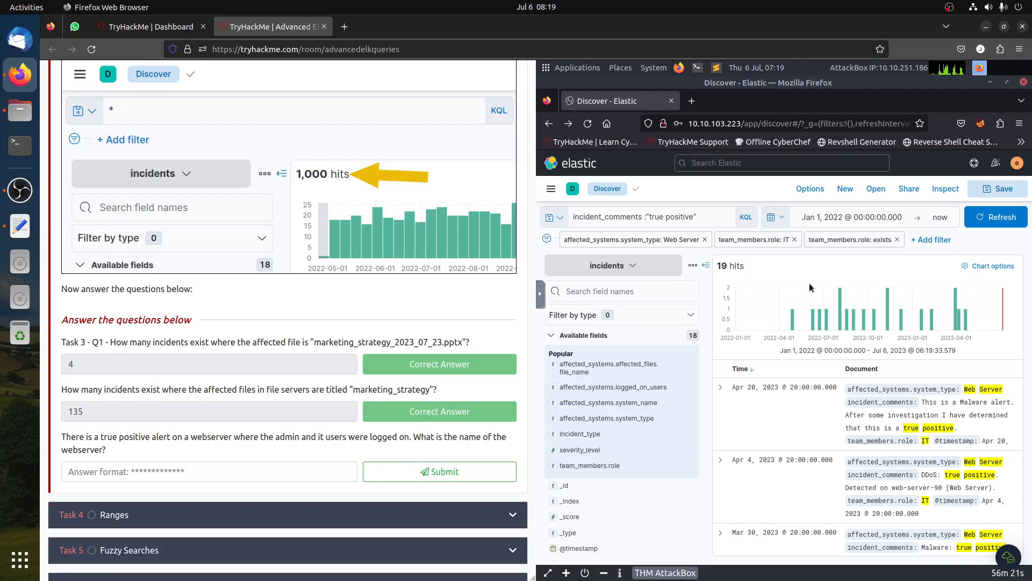
left_click(794, 239)
left_click(807, 239)
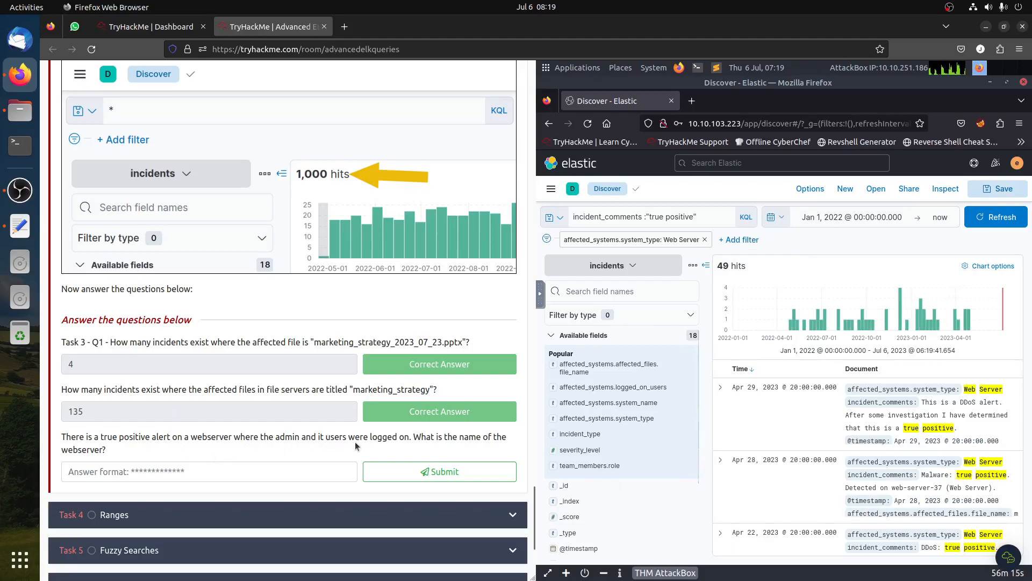
- Add a filter for affected_systems.logged_on_users equal to it from the field's top values
left_click_drag(369, 437, 411, 438)
left_click(413, 438)
left_click(622, 388)
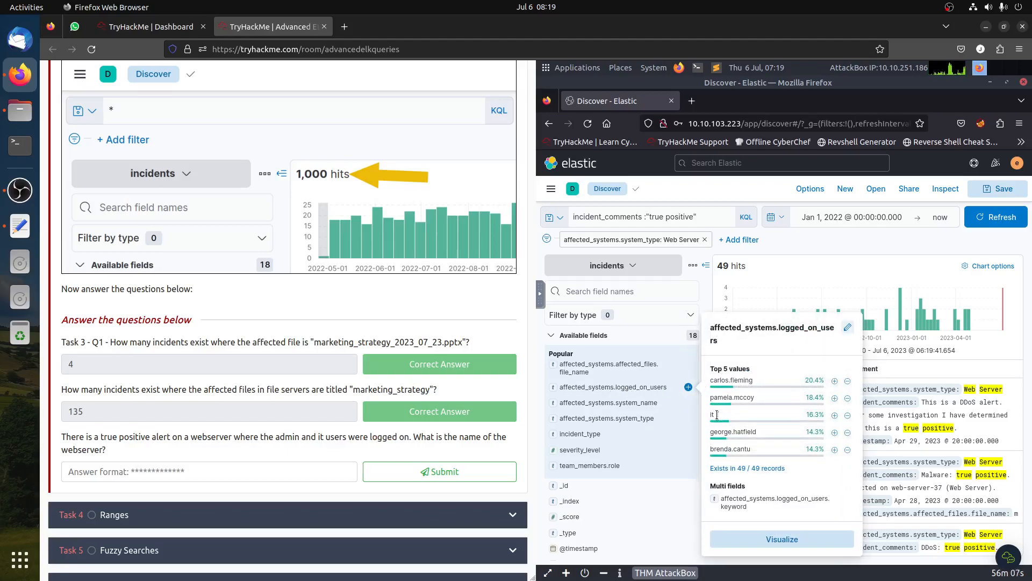
left_click(834, 415)
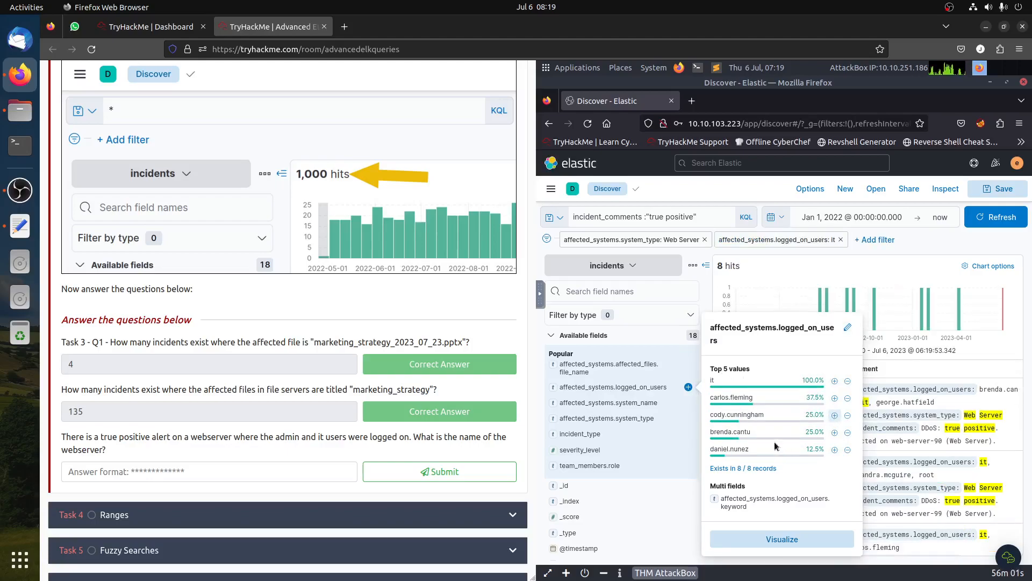
- Add a second affected_systems.logged_on_users filter and set its value to admin
left_click(834, 398)
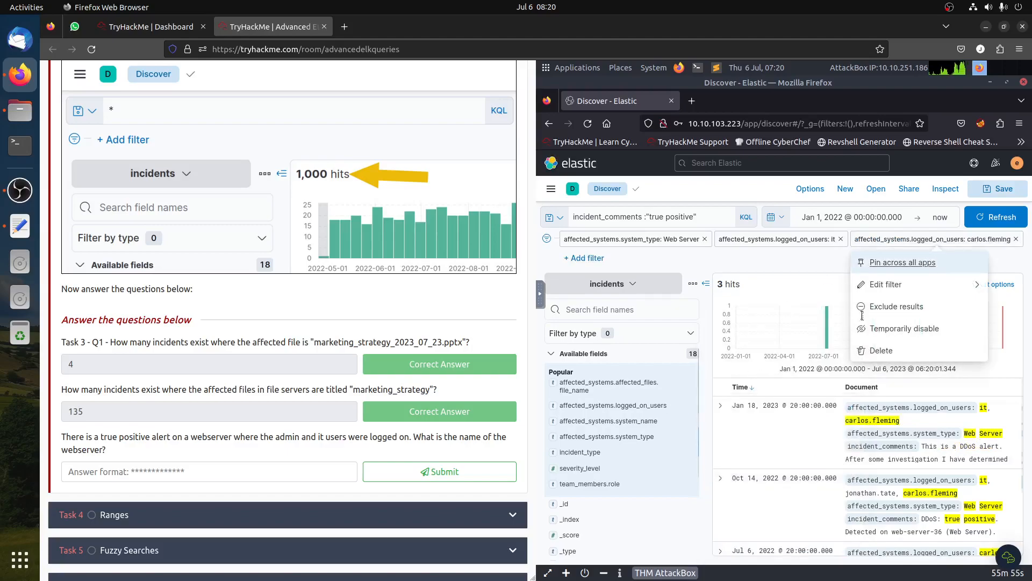
left_click(885, 283)
left_click(699, 347)
key("ctrl+a")
type("admin")
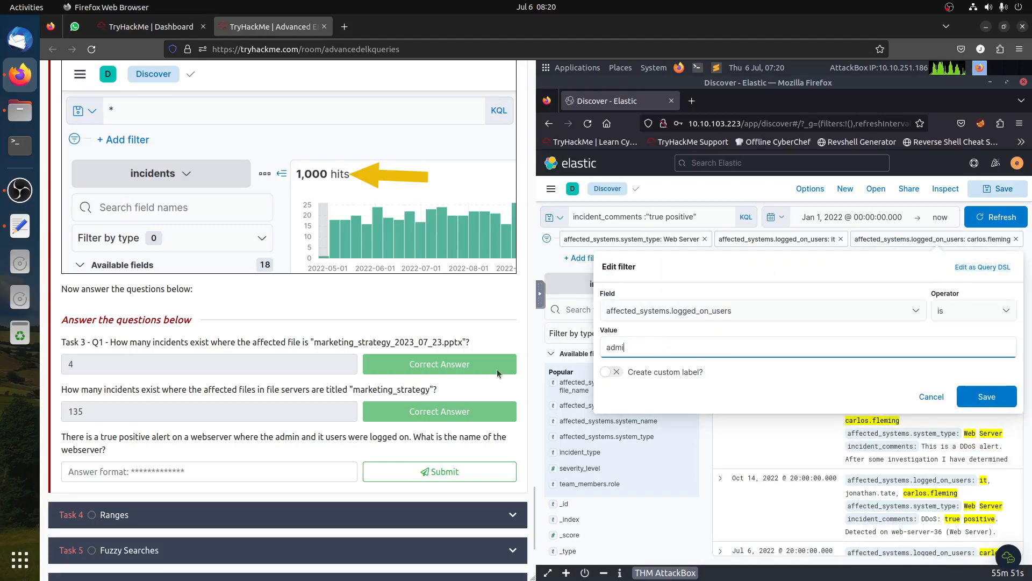
left_click(984, 396)
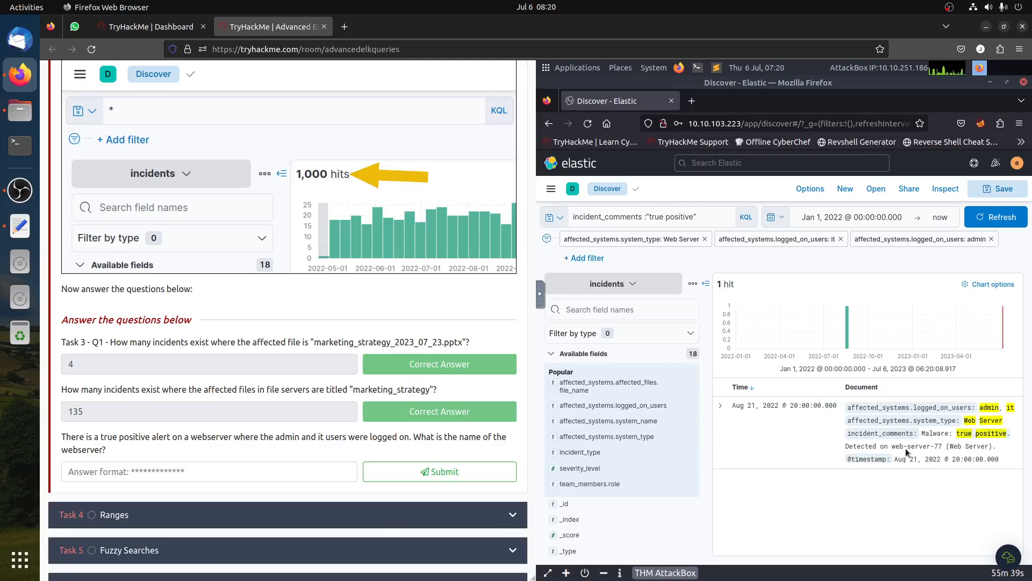
- Expand the matching incident and copy its affected_systems.system_name value from the field summary
left_click(720, 407)
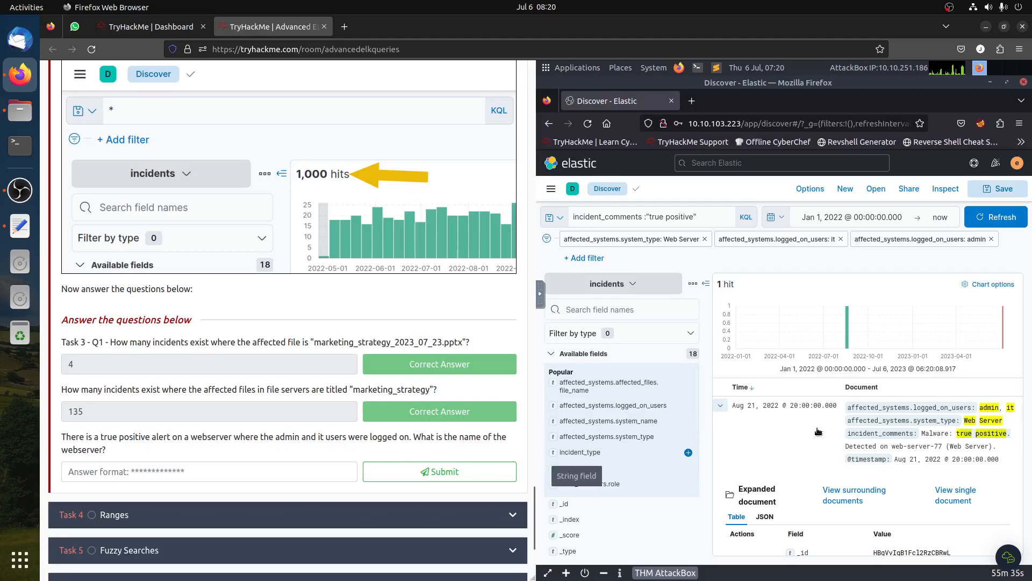
scroll(833, 455, "down", 3)
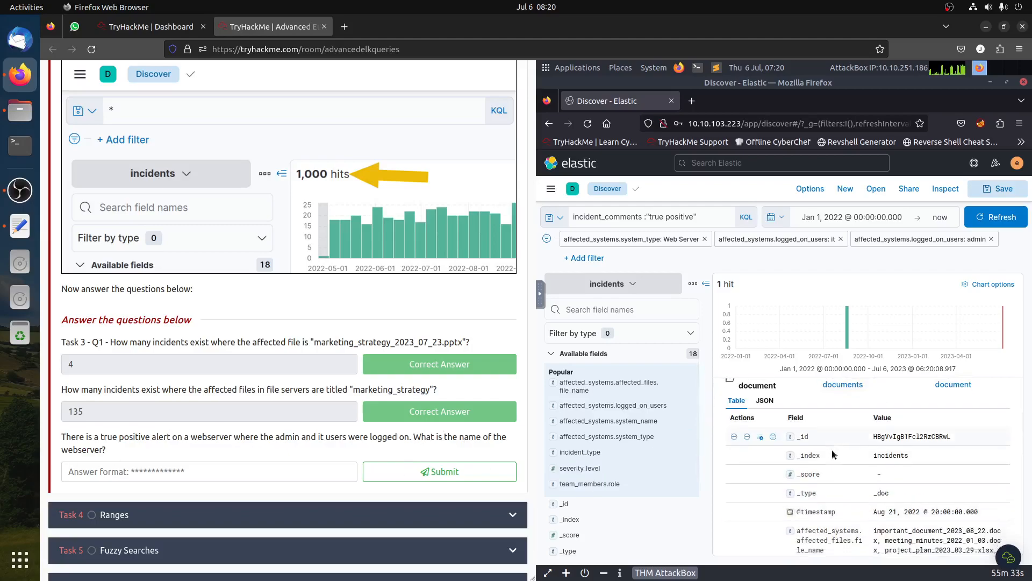
scroll(832, 454, "down", 4)
scroll(833, 455, "down", 2)
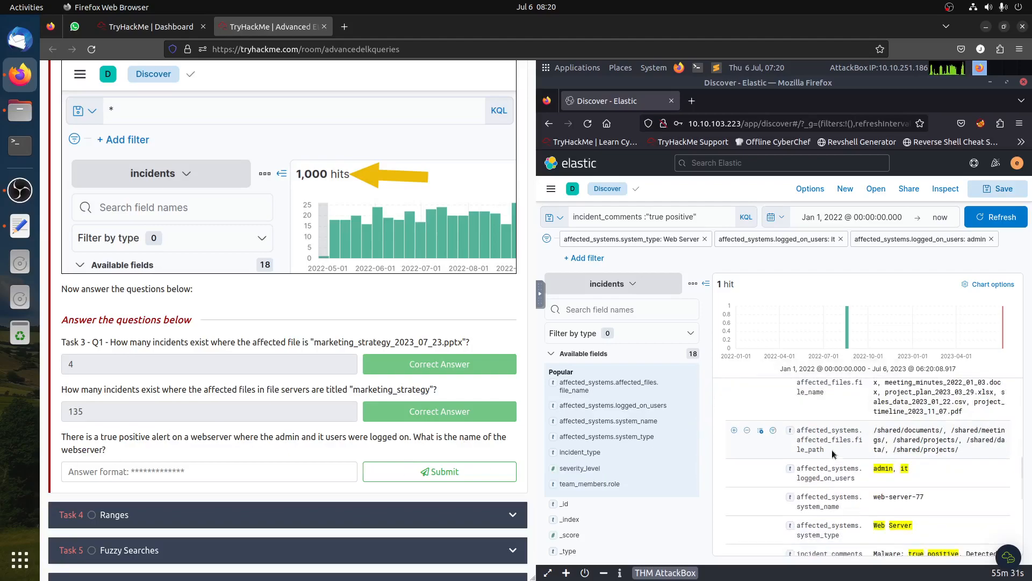
left_click(637, 423)
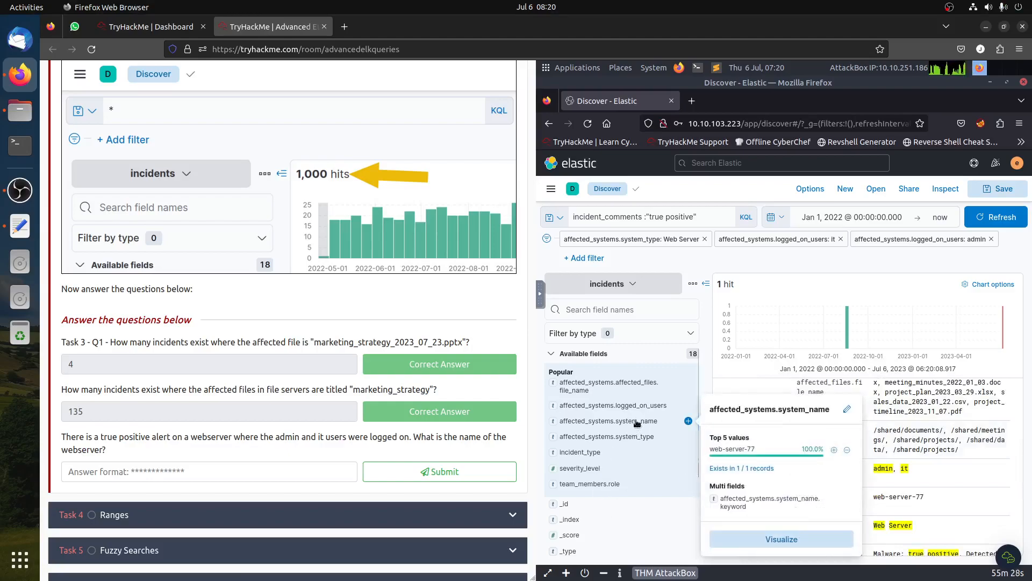
triple_click(727, 451)
right_click(727, 451)
left_click(760, 464)
- Submit web-server-77 as the webserver answer in Task 3, then open Task 4 Ranges
left_click(257, 472)
type("web-server-77")
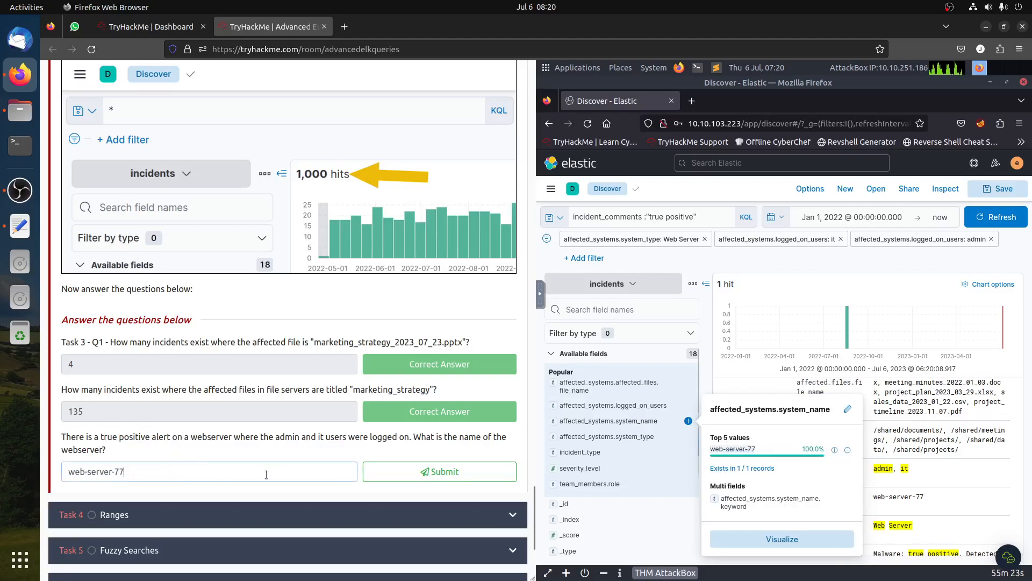
left_click(371, 477)
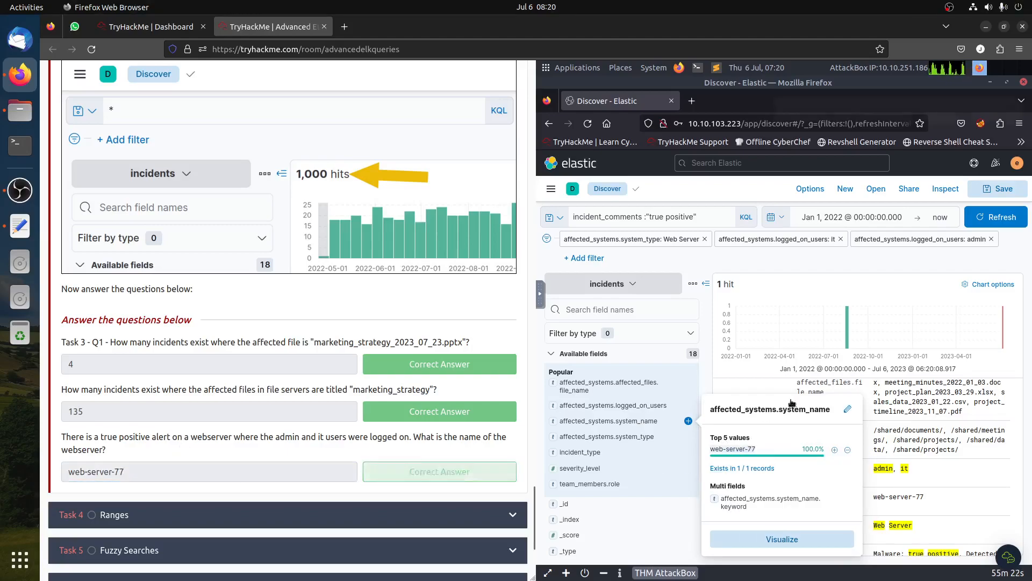
left_click(884, 477)
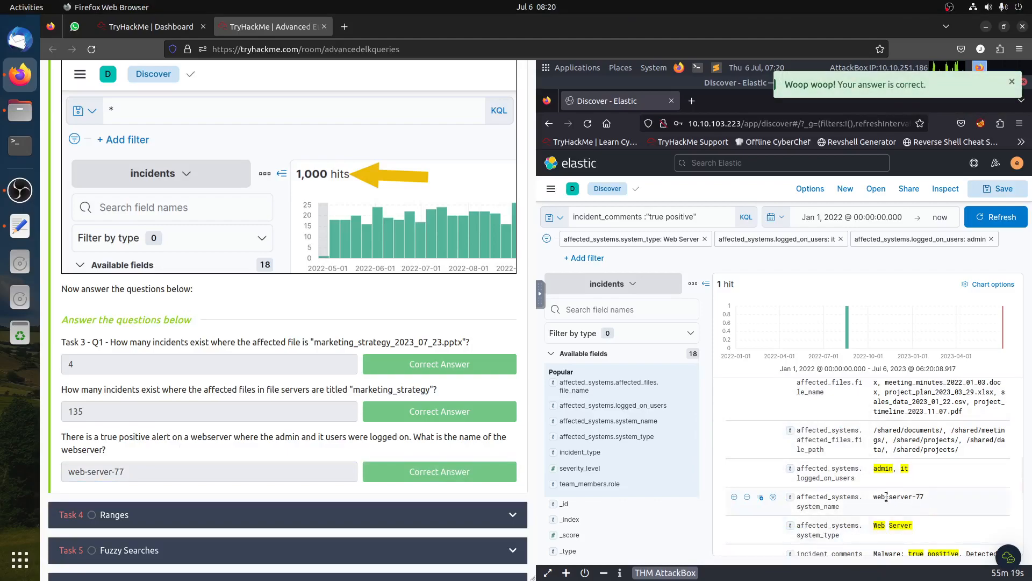
left_click(213, 516)
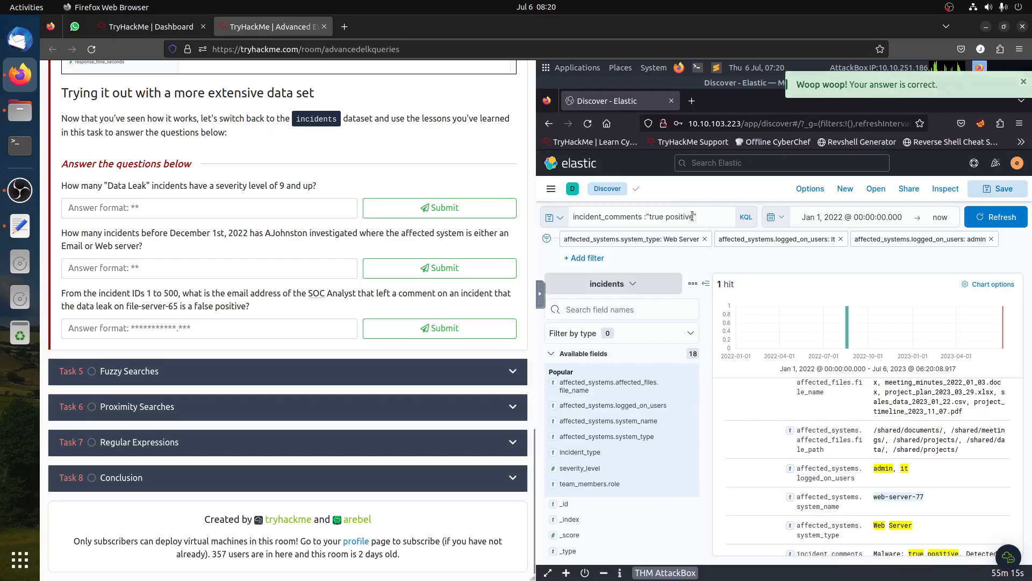
- Remove all filters, clear the KQL query and refresh Discover
left_click(705, 241)
left_click(704, 242)
left_click(686, 242)
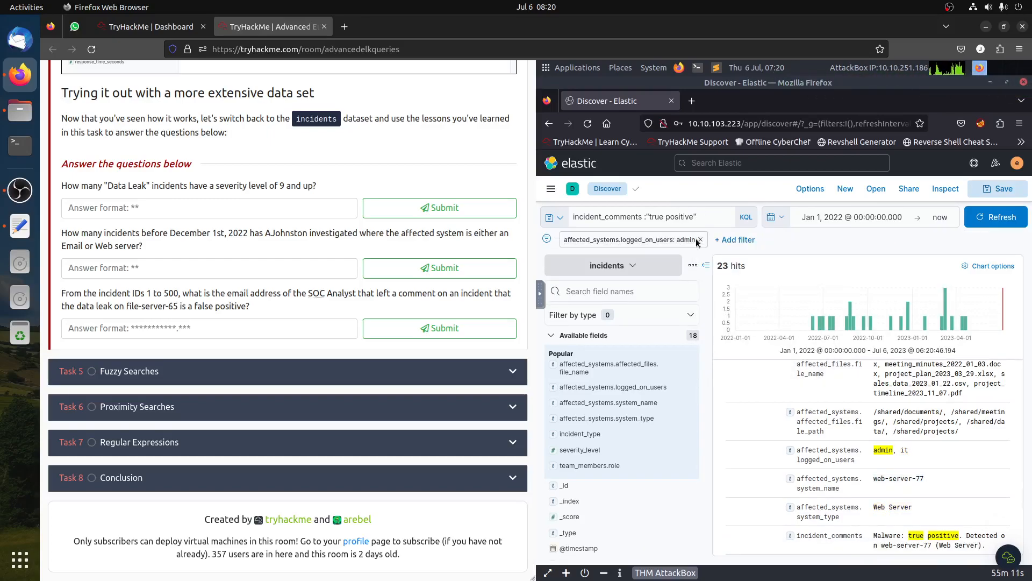
left_click(700, 240)
left_click(701, 216)
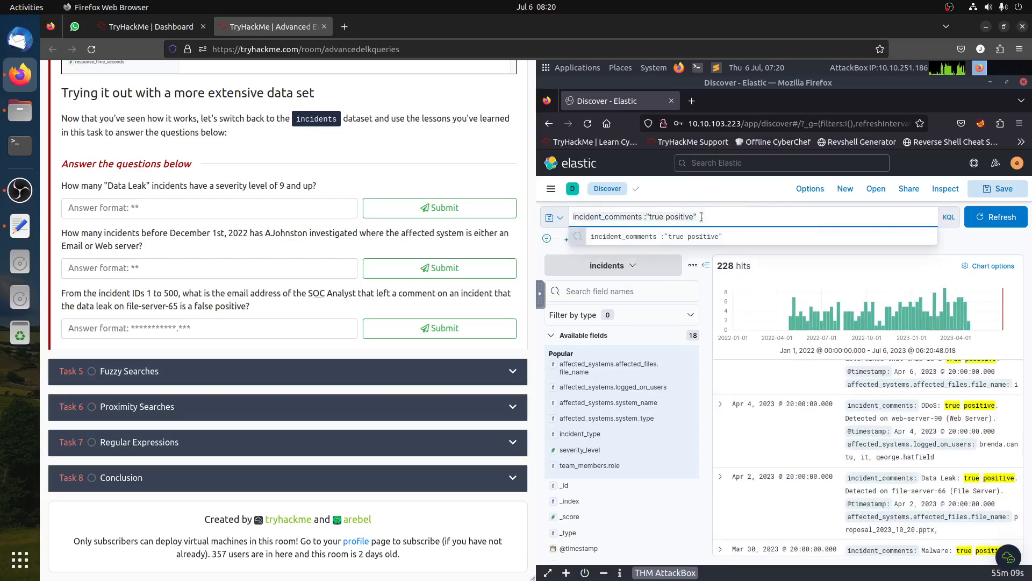
key("ctrl+a")
key("BackSpace")
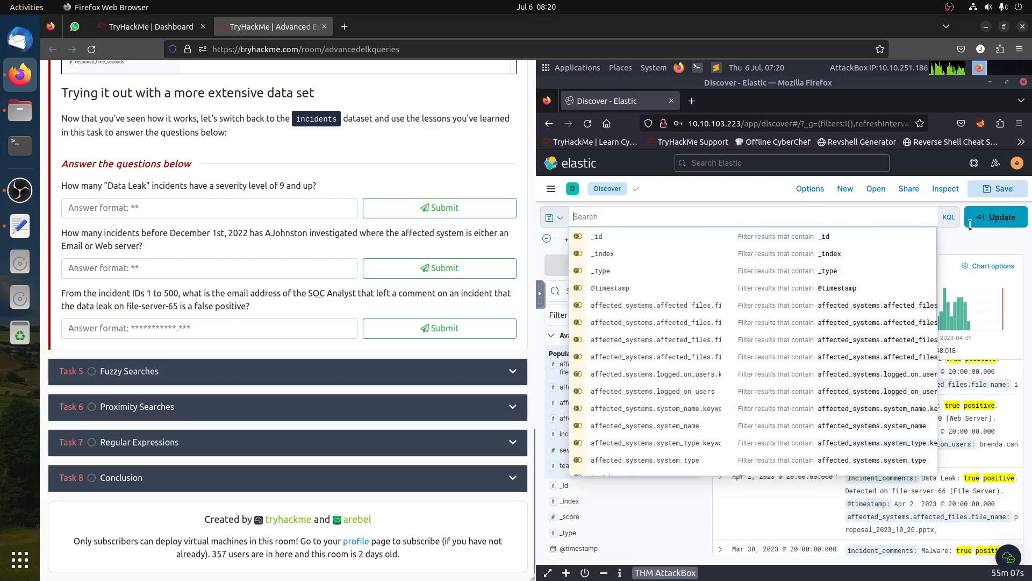
left_click(995, 216)
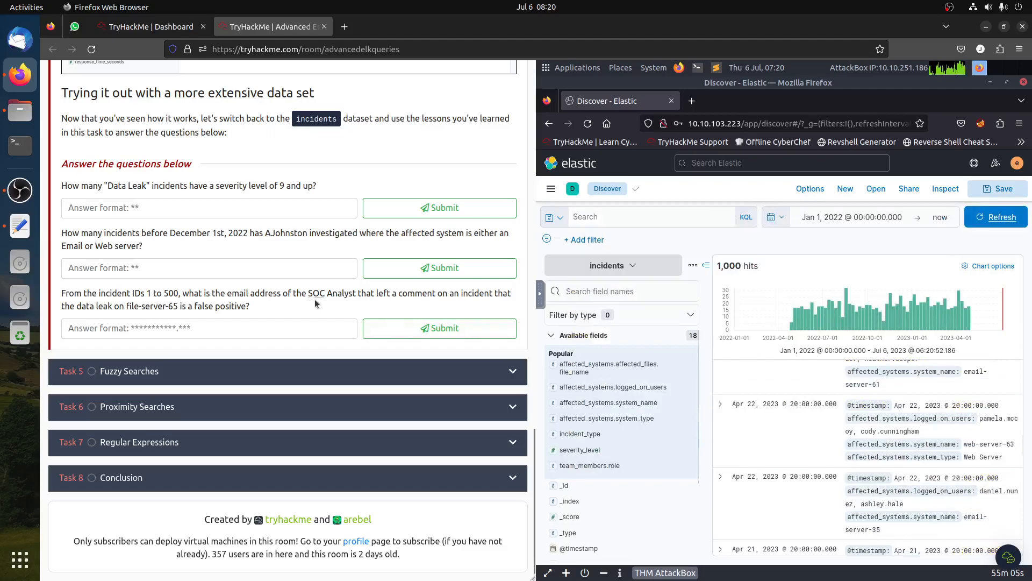
- Read Task 4's explanation of range queries and the Kibana example
scroll(313, 304, "up", 15)
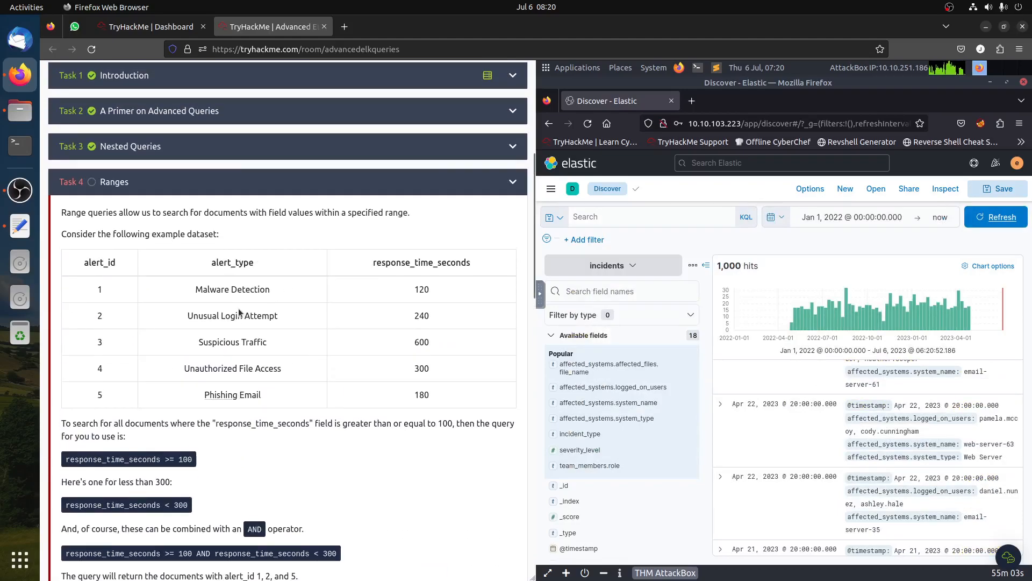
scroll(236, 308, "down", 3)
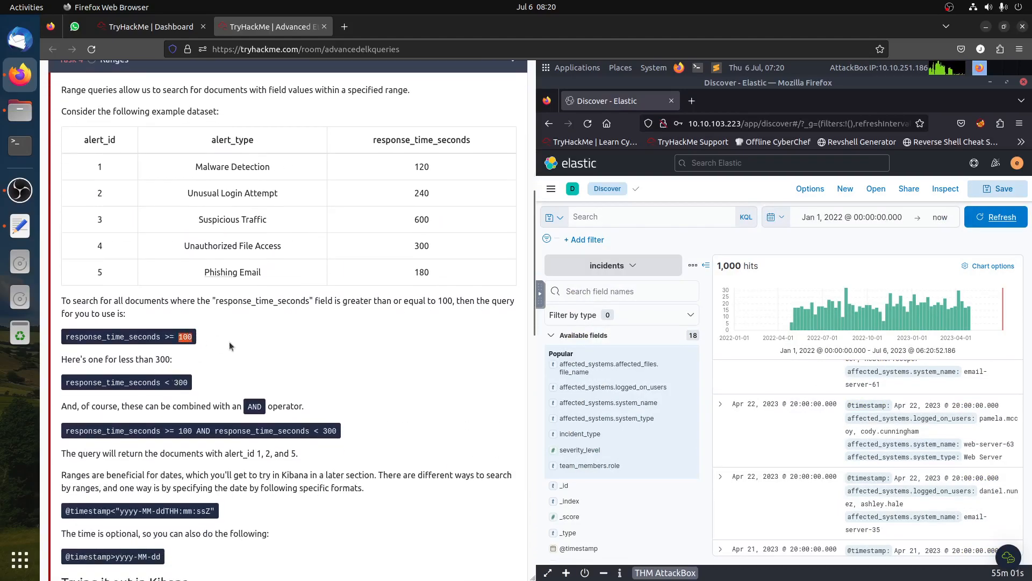
left_click_drag(174, 336, 160, 337)
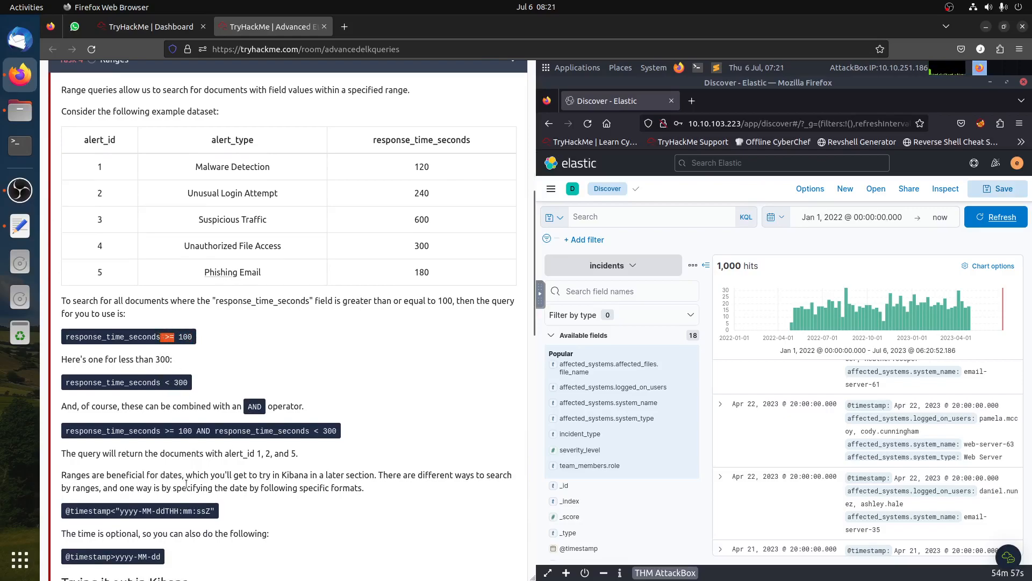
scroll(186, 484, "down", 3)
left_click_drag(116, 387, 209, 393)
scroll(227, 396, "down", 3)
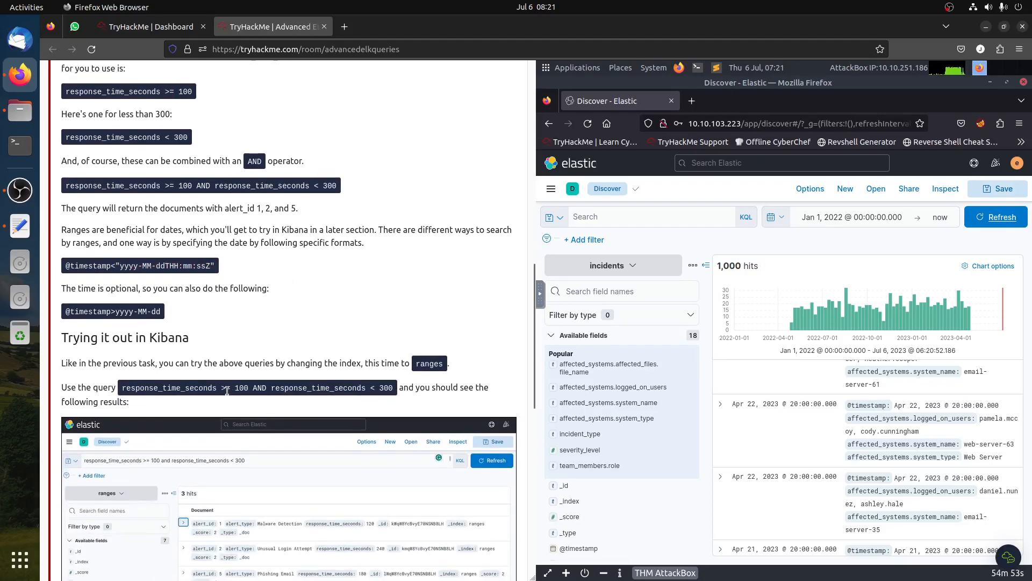
scroll(225, 387, "down", 2)
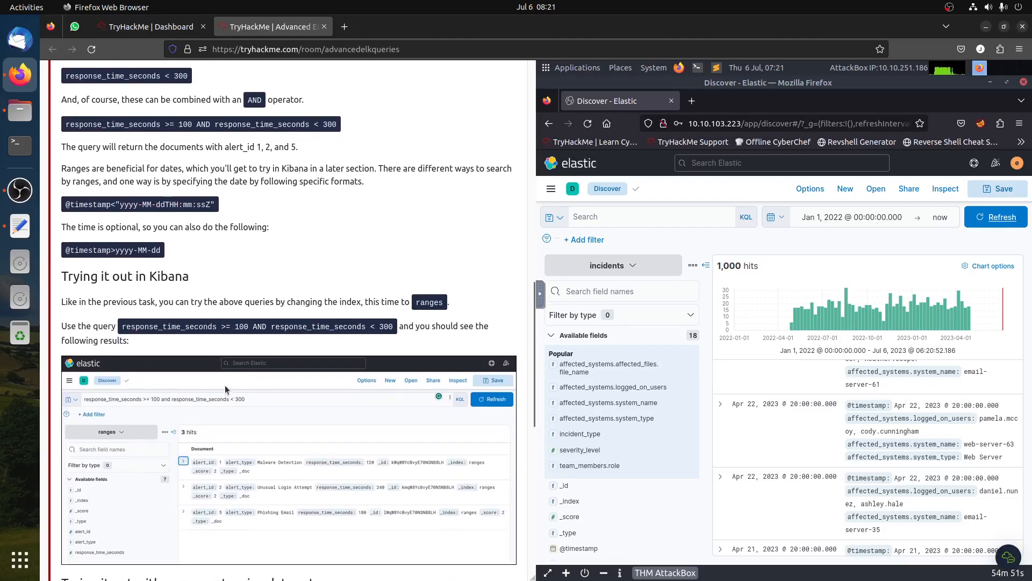
- Switch to the ranges index pattern and run the query response_time_seconds >= 100 AND response_time_seconds < 300
left_click(605, 266)
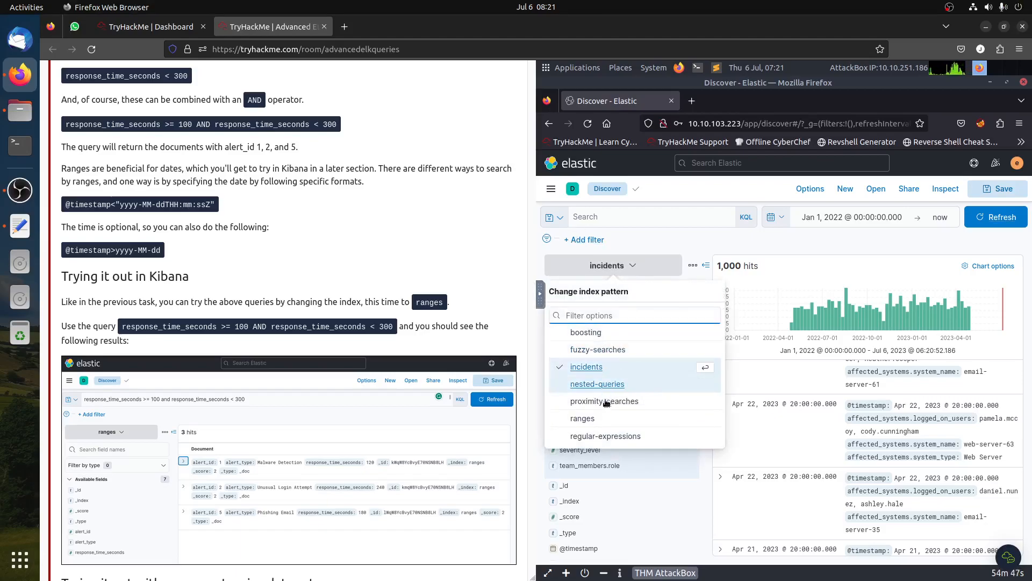
left_click(583, 418)
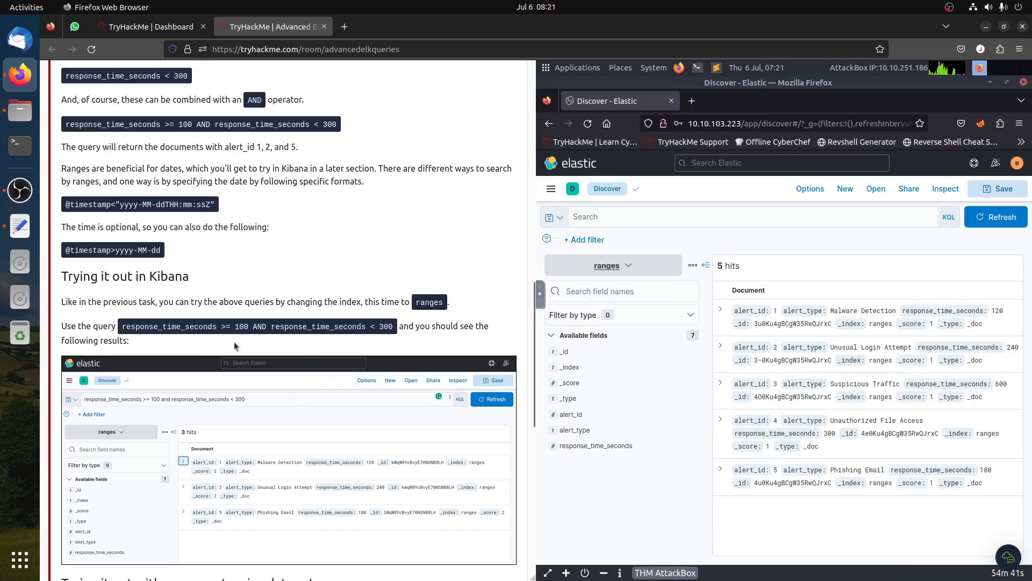
left_click(622, 217)
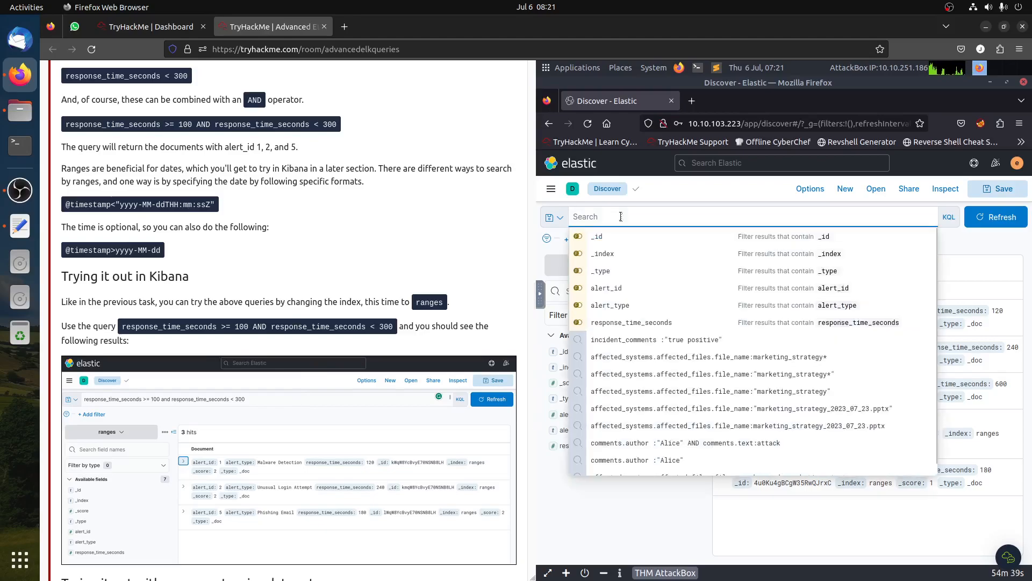
type("respon")
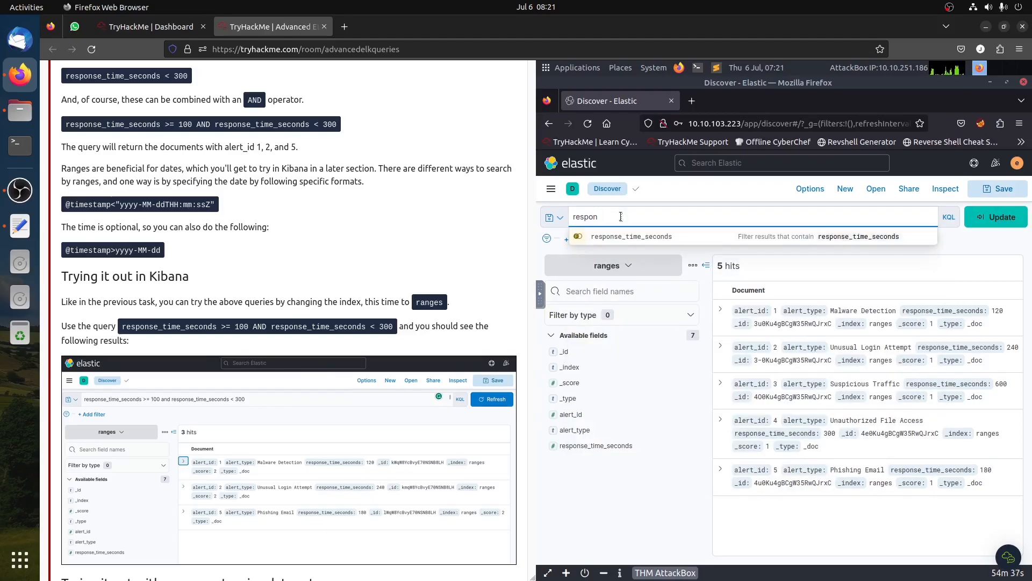
left_click(637, 236)
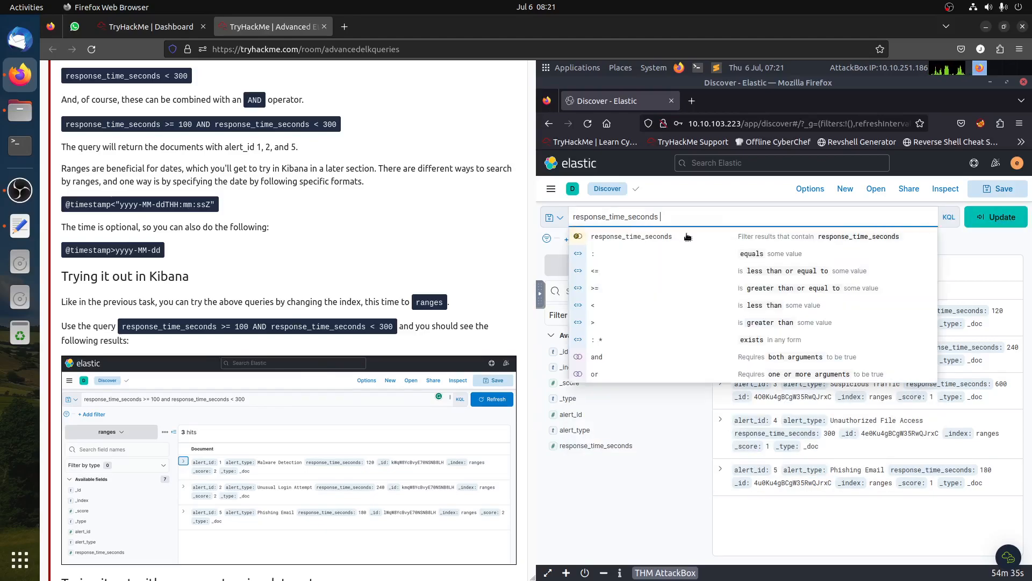
type(">= 100 AND ")
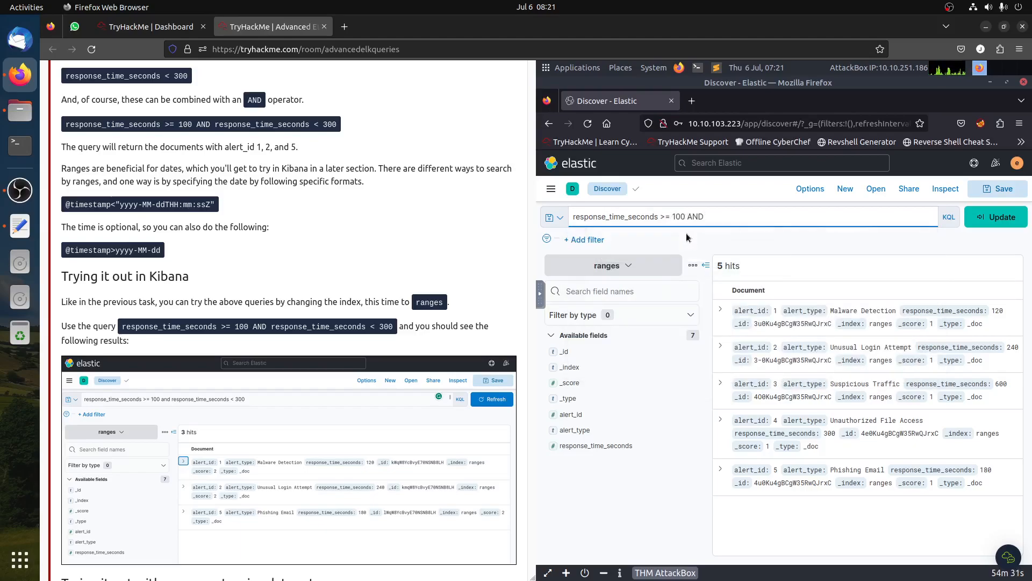
type("resp")
left_click(688, 237)
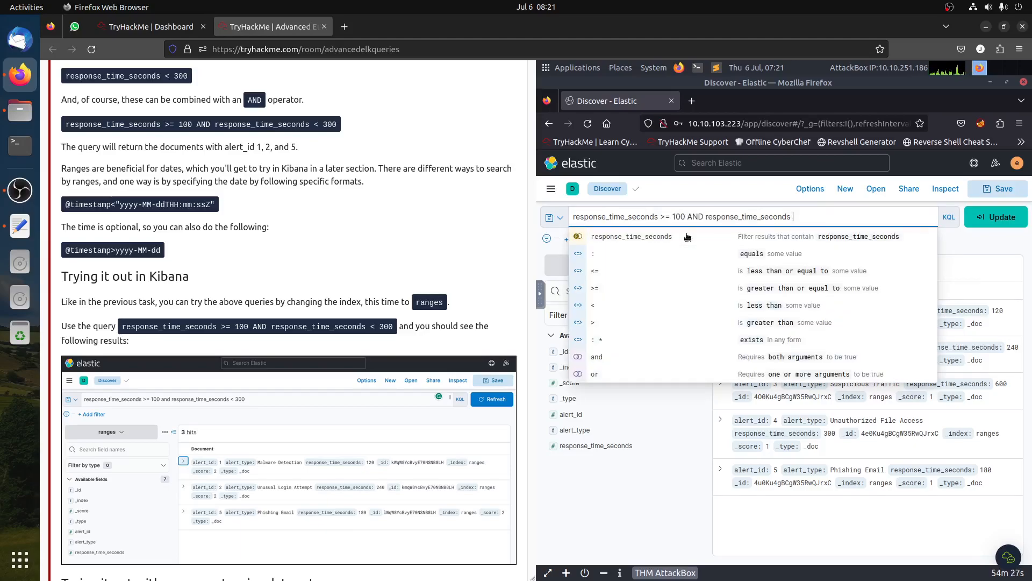
type("< 300")
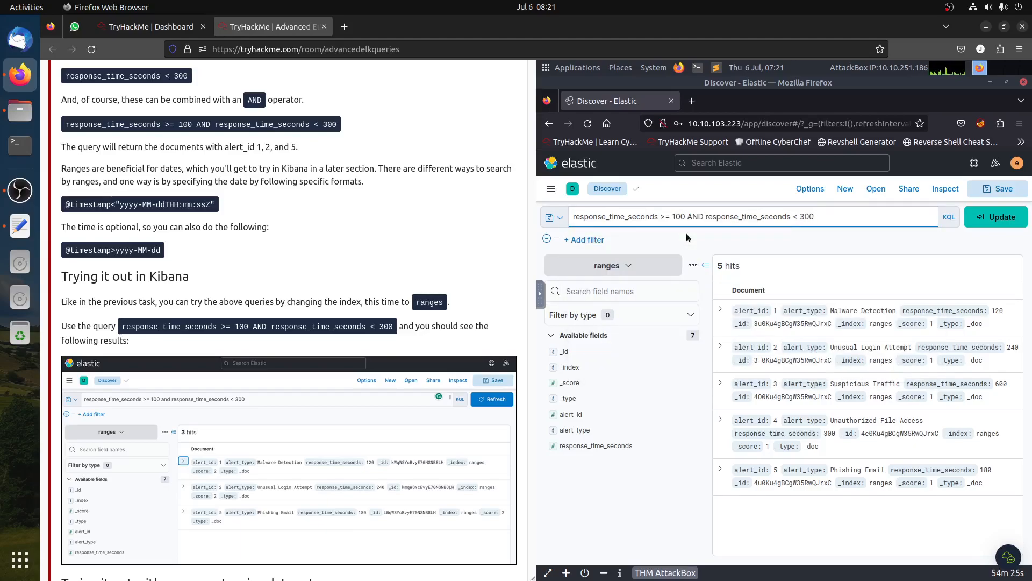
key("Return")
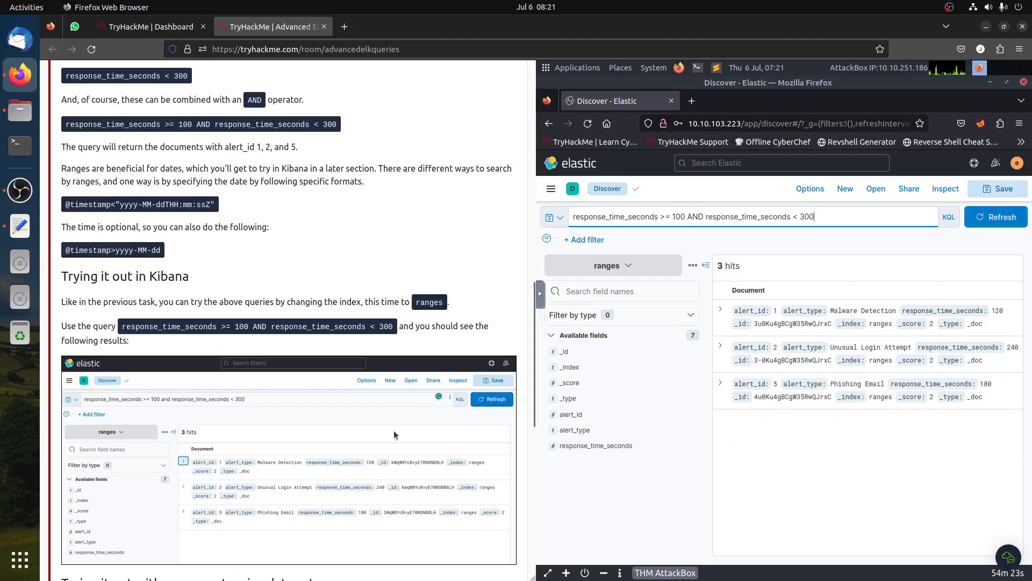
scroll(357, 447, "down", 5)
scroll(350, 414, "up", 5)
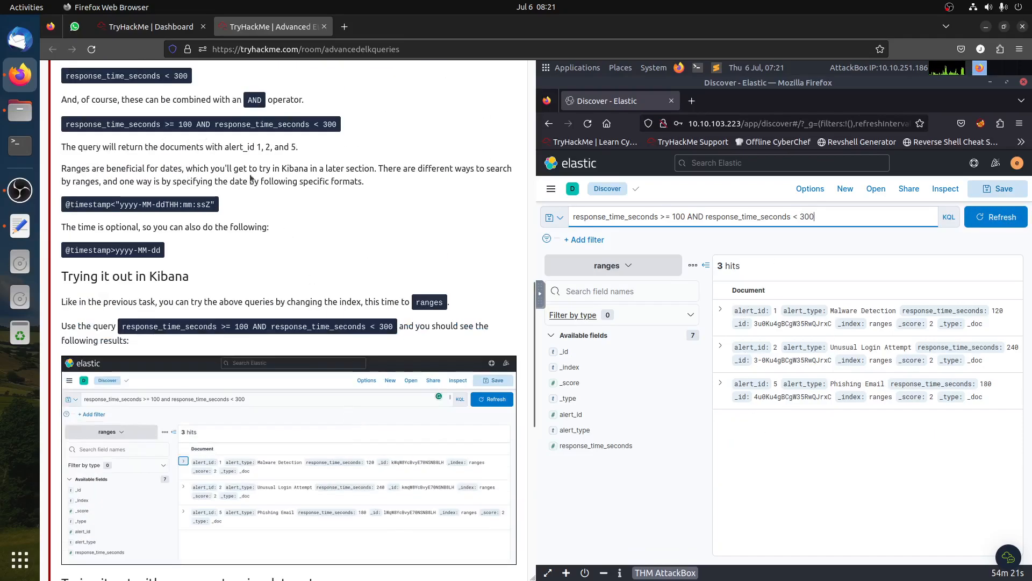
- Clear the KQL query and refresh Discover to show all ranges documents
scroll(337, 425, "down", 4)
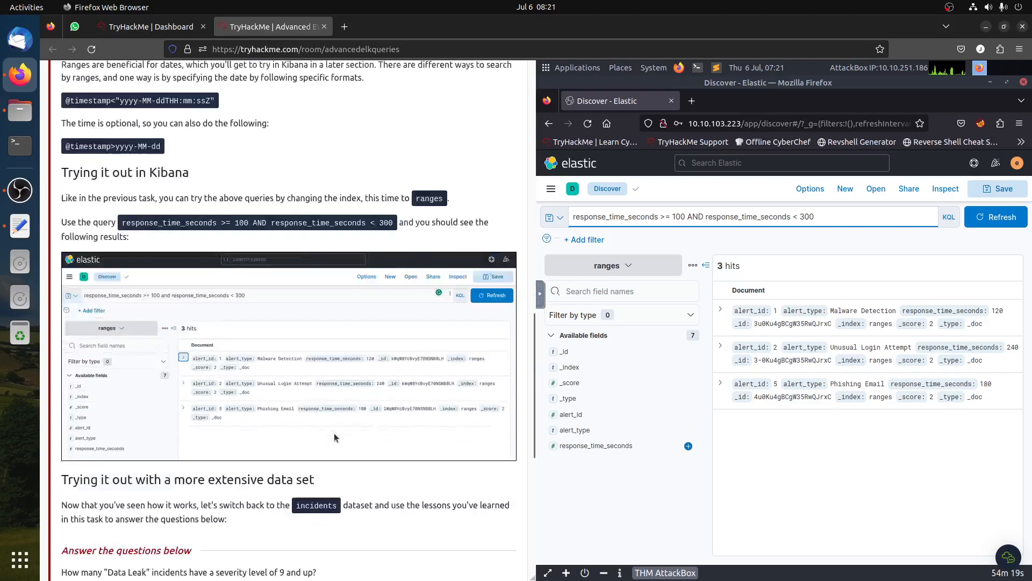
scroll(336, 425, "down", 3)
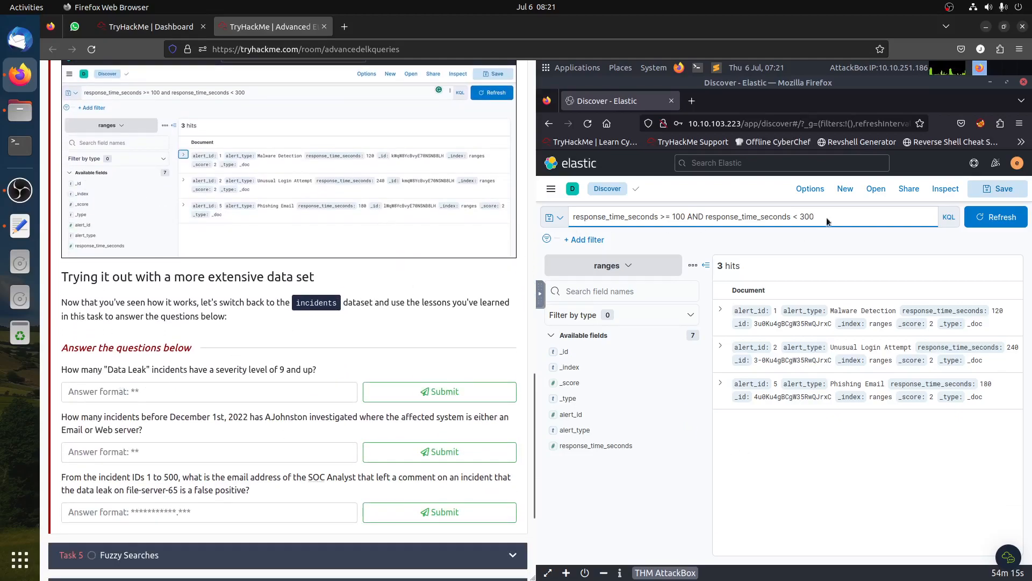
key("ctrl+a")
key("BackSpace")
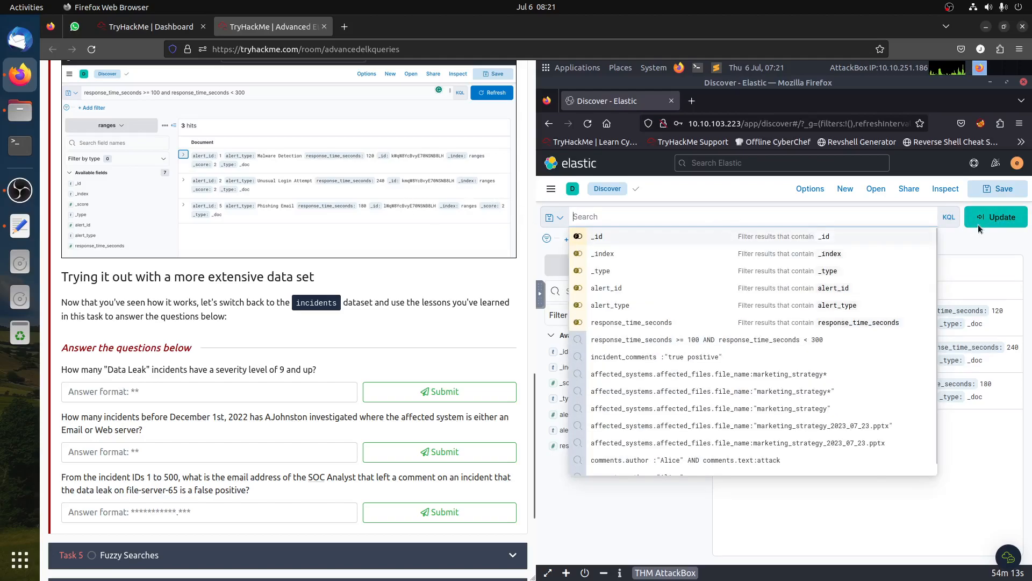
left_click(979, 222)
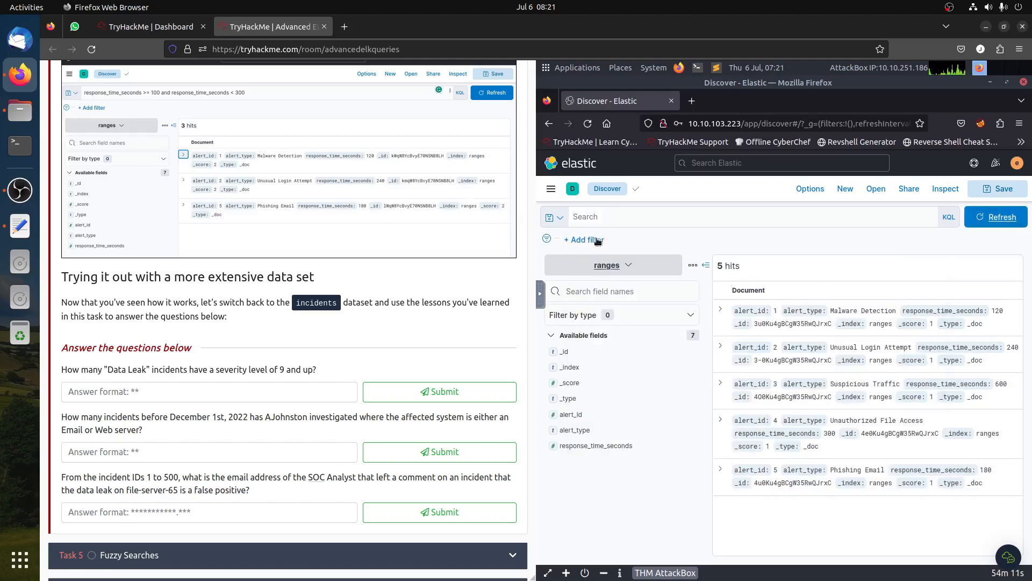
- Switch to the incidents index pattern and view the top values of the severity_level field
left_click(606, 266)
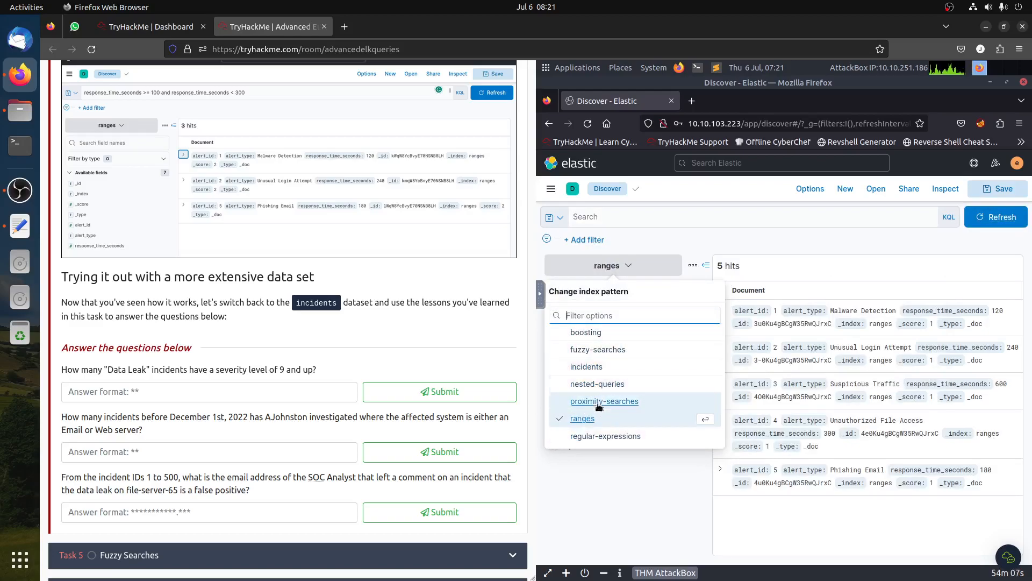
left_click(601, 366)
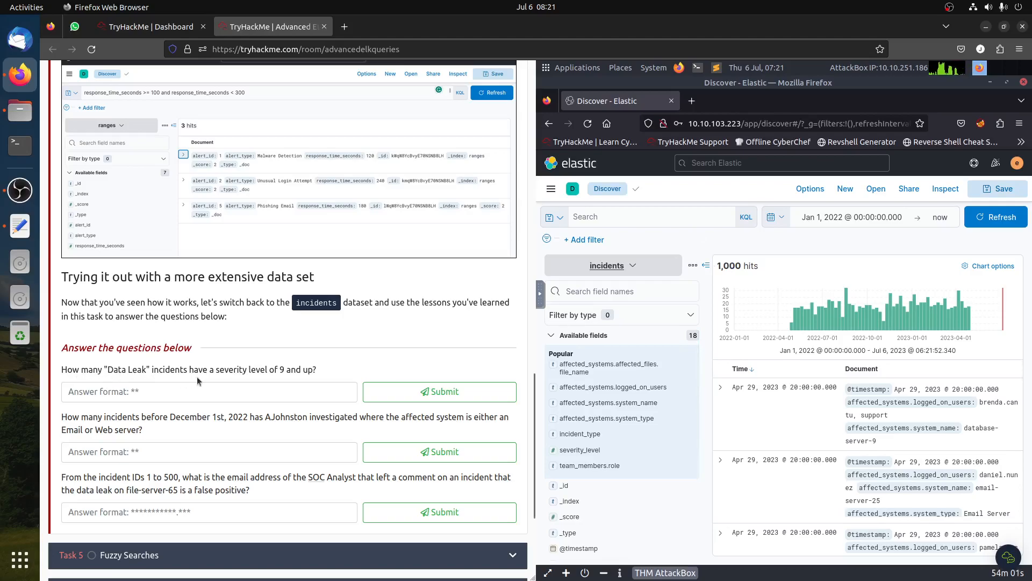
left_click(591, 451)
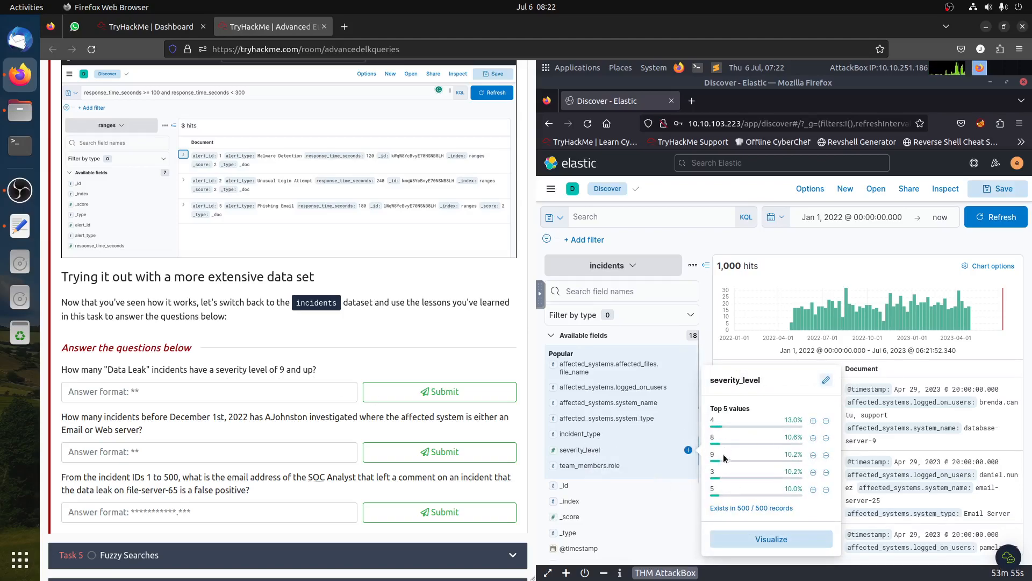
mouse_move(724, 460)
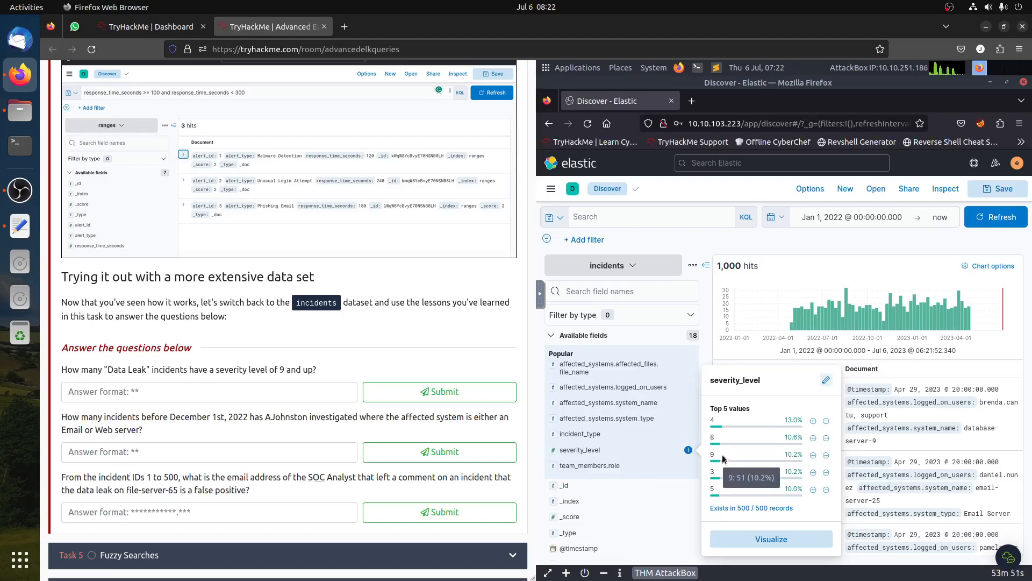
- Run the query severity_level >= 9 on the incidents data
left_click(605, 218)
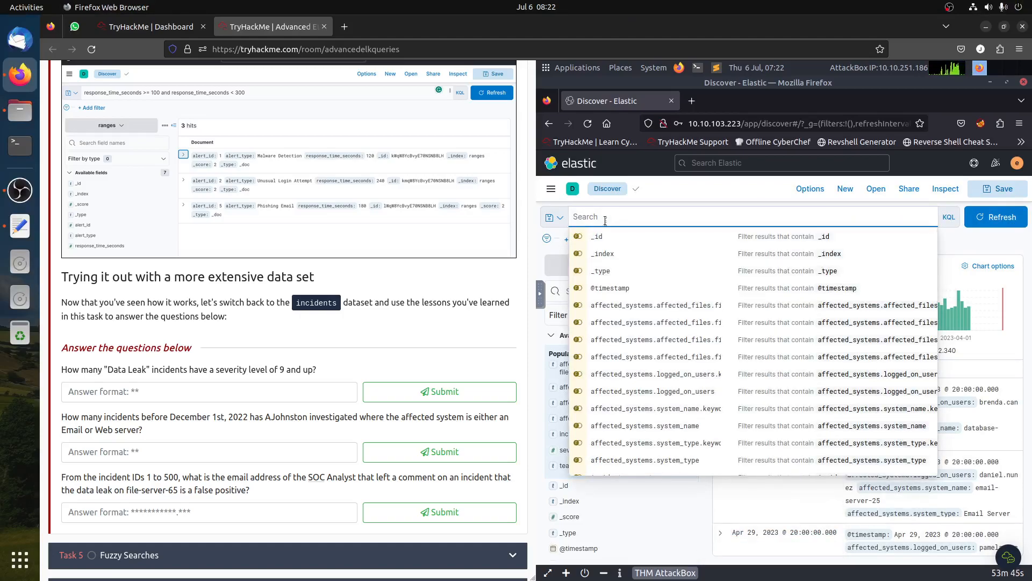
type("sev")
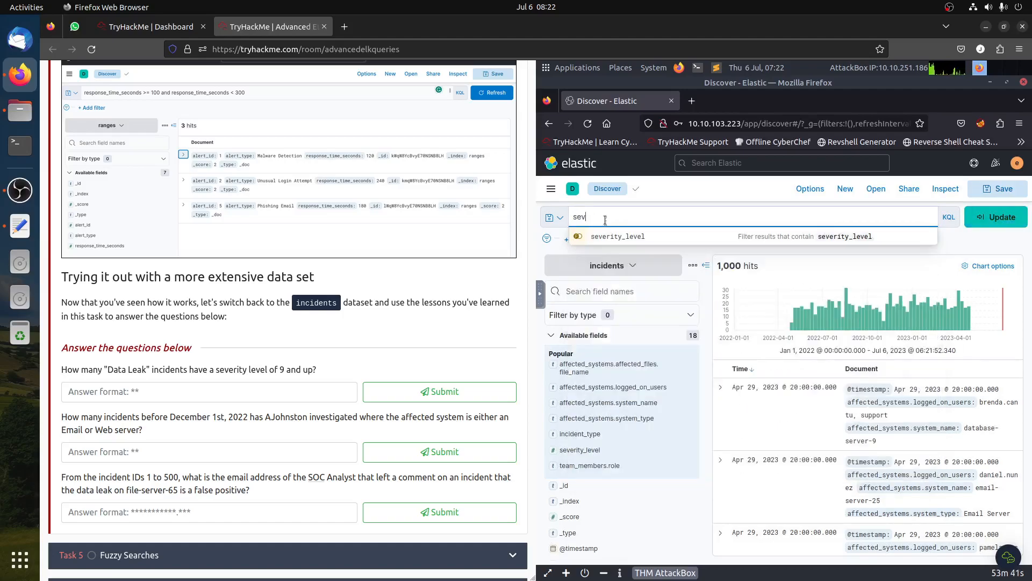
left_click(624, 237)
type(">")
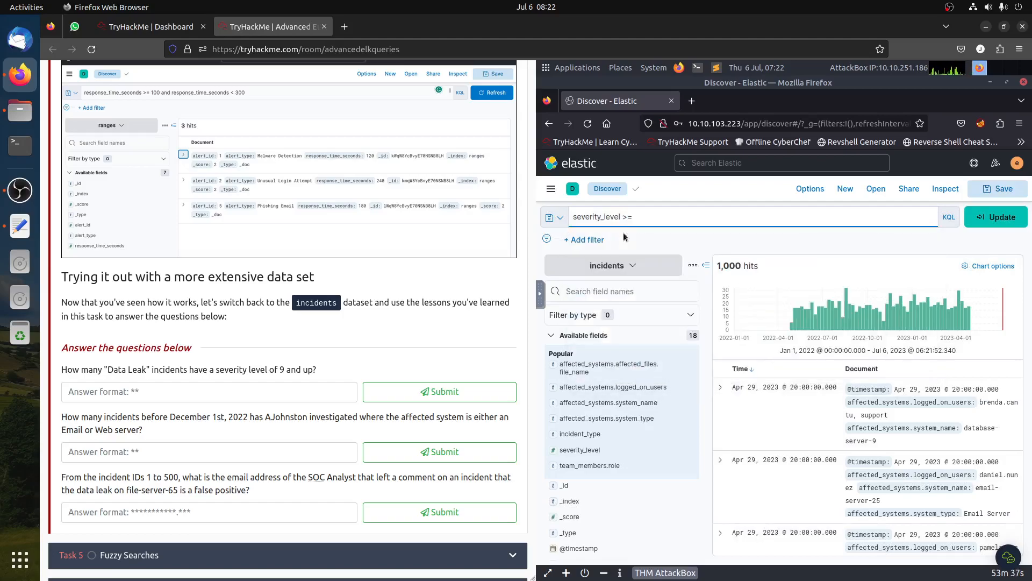
type("= 9 AND")
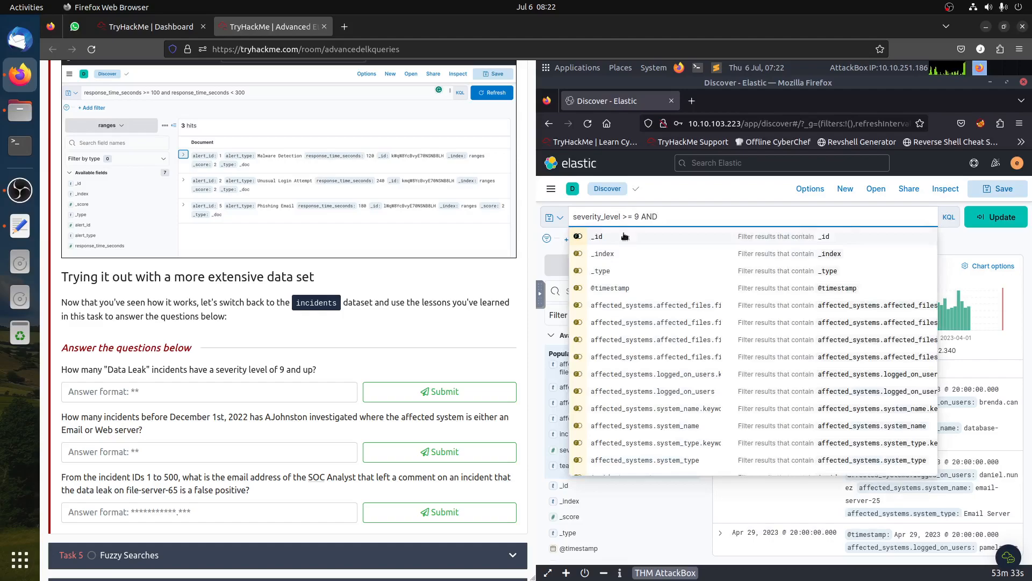
key("BackSpace")
key("BackSpace")
key("BackSpace")
key("BackSpace")
type("and")
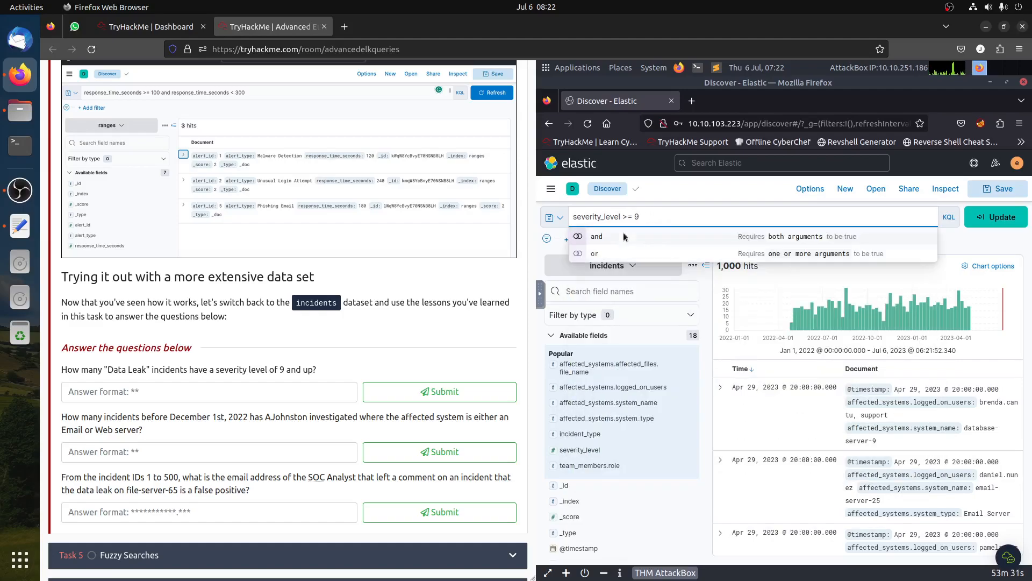
left_click_drag(639, 215, 757, 231)
key("BackSpace")
key("Return")
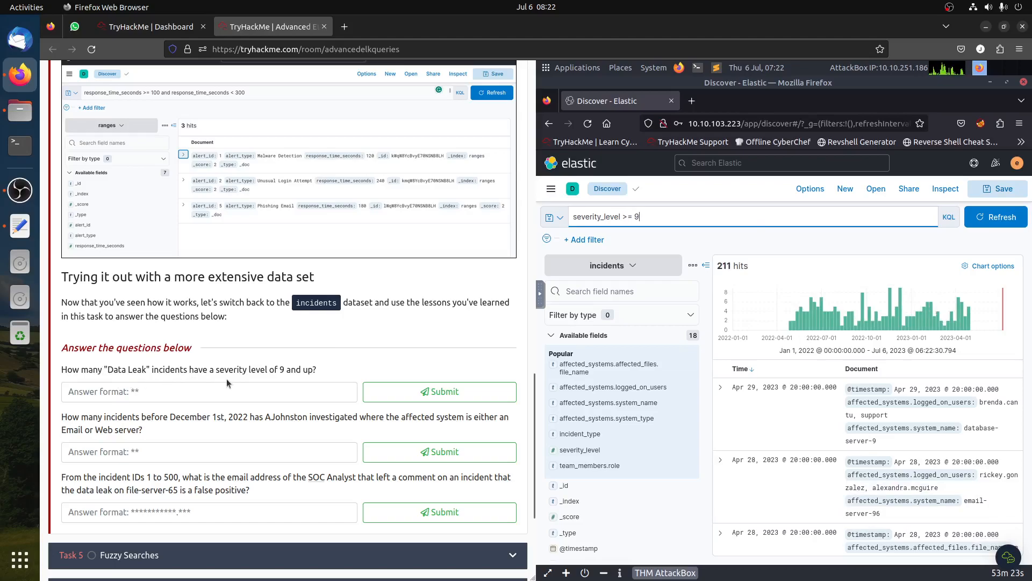
- Add a filter limiting results to incident_type Data Leak
left_click_drag(131, 369, 61, 370)
left_click(624, 446)
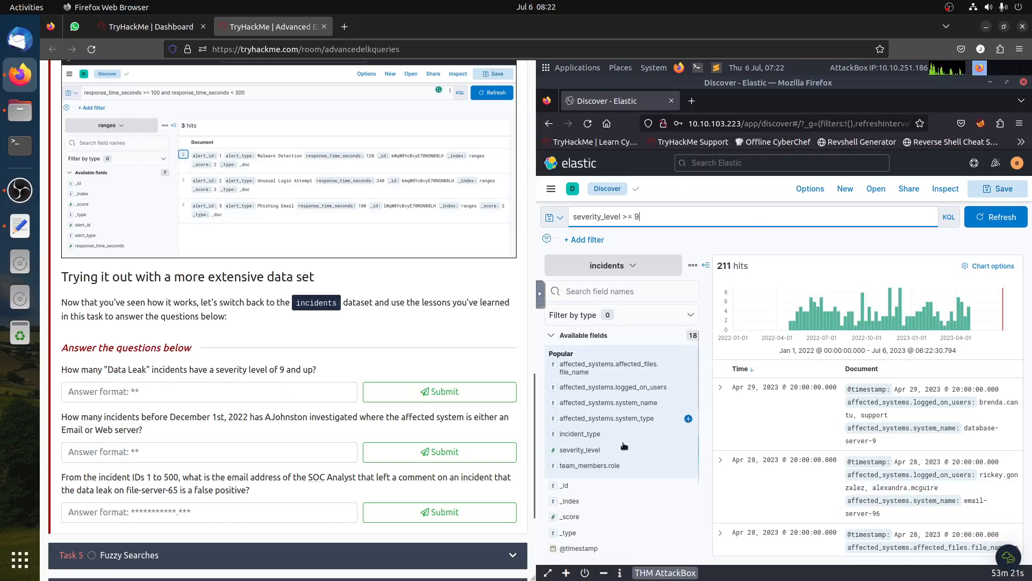
left_click(585, 435)
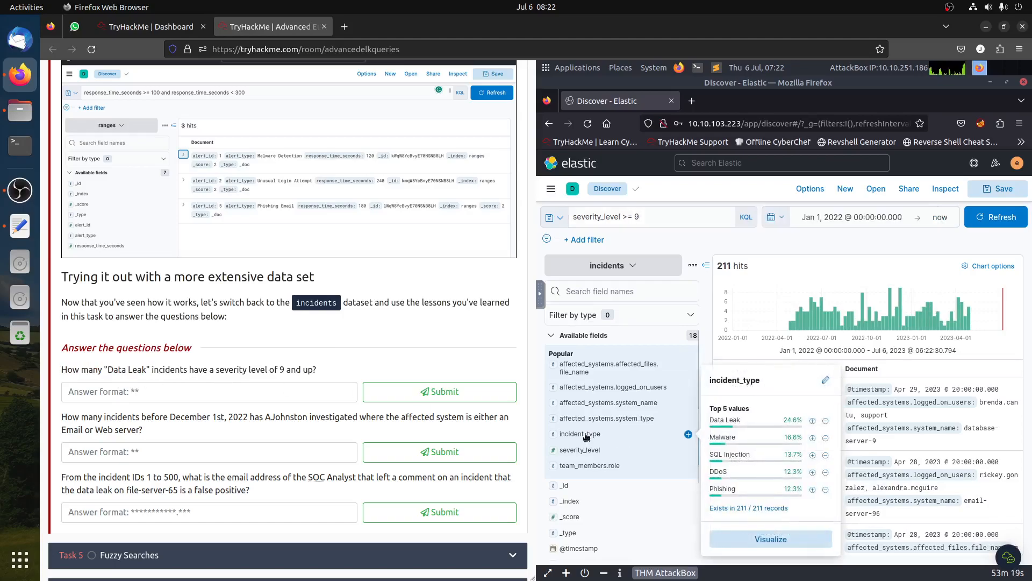
left_click(813, 422)
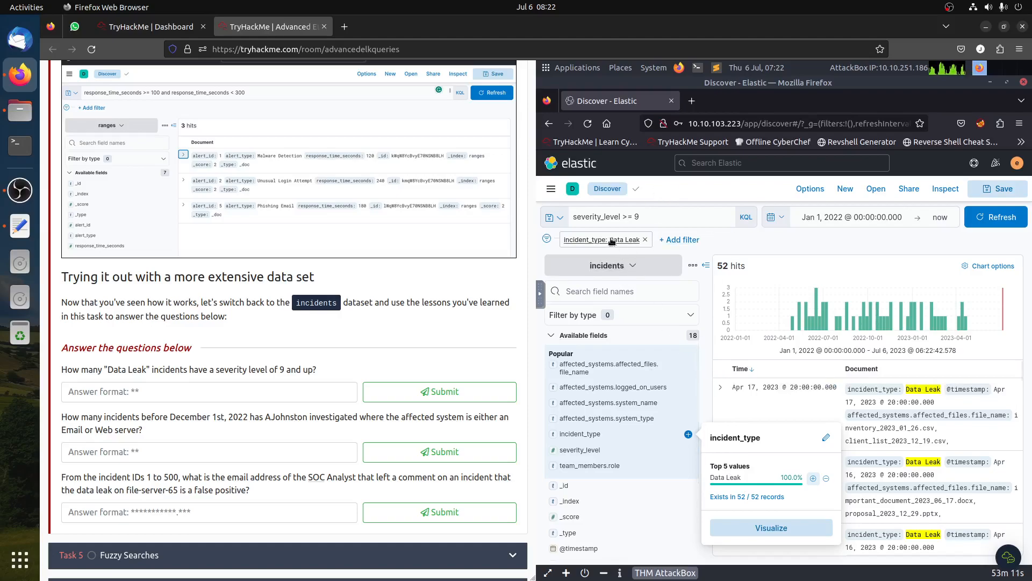
- Submit 52 as the answer for Data Leak incidents with severity level 9 and up
left_click(196, 392)
type("523")
key("BackSpace")
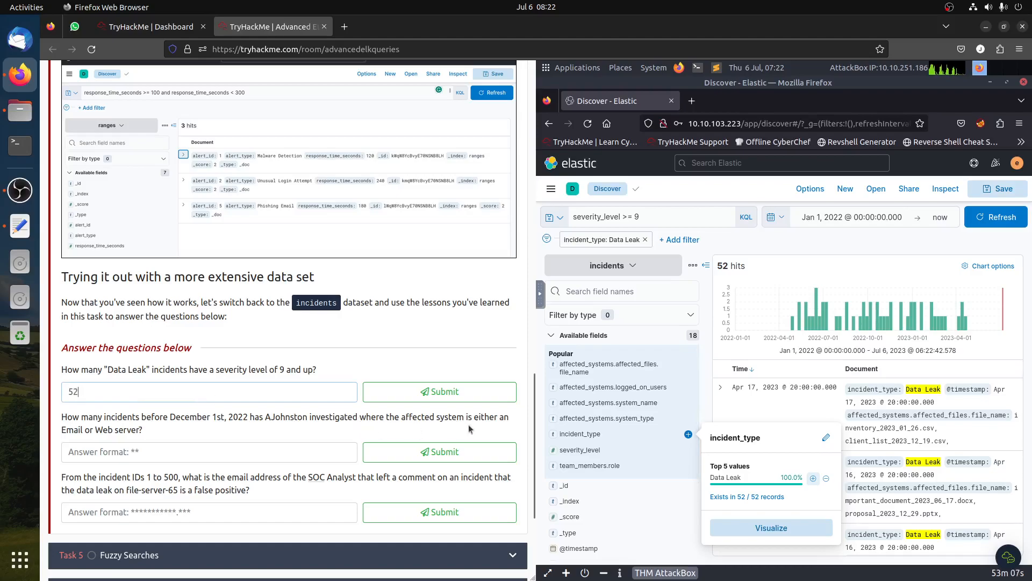
left_click(471, 395)
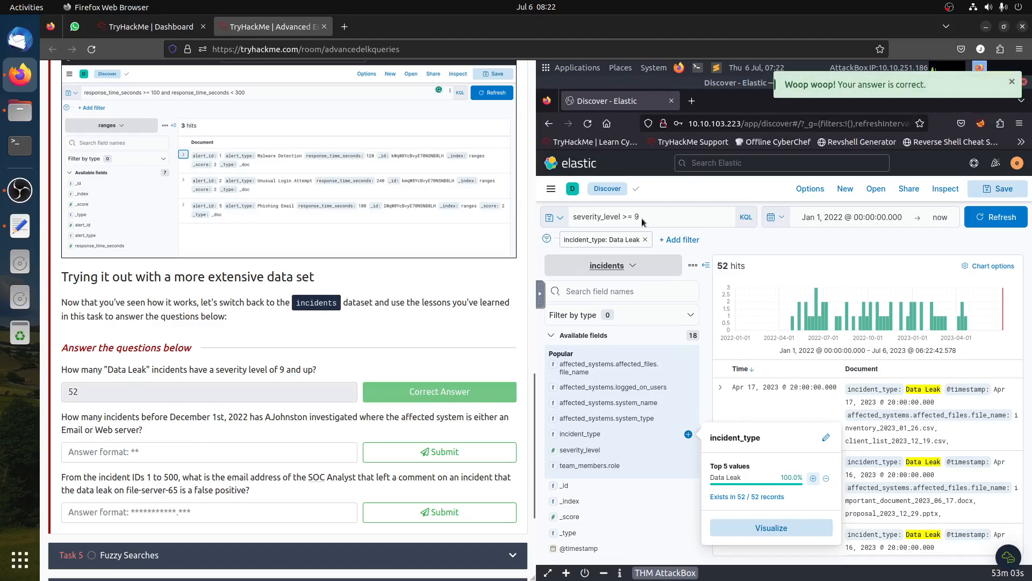
- Remove the Data Leak filter, clear the query and refresh Discover
left_click(645, 240)
left_click_drag(642, 215, 511, 209)
key("BackSpace")
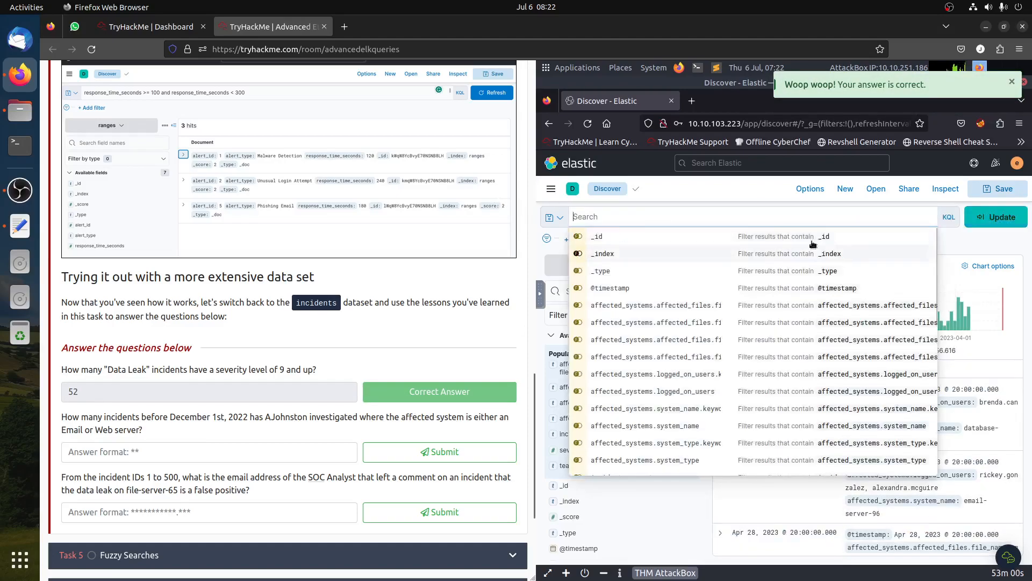
left_click(993, 220)
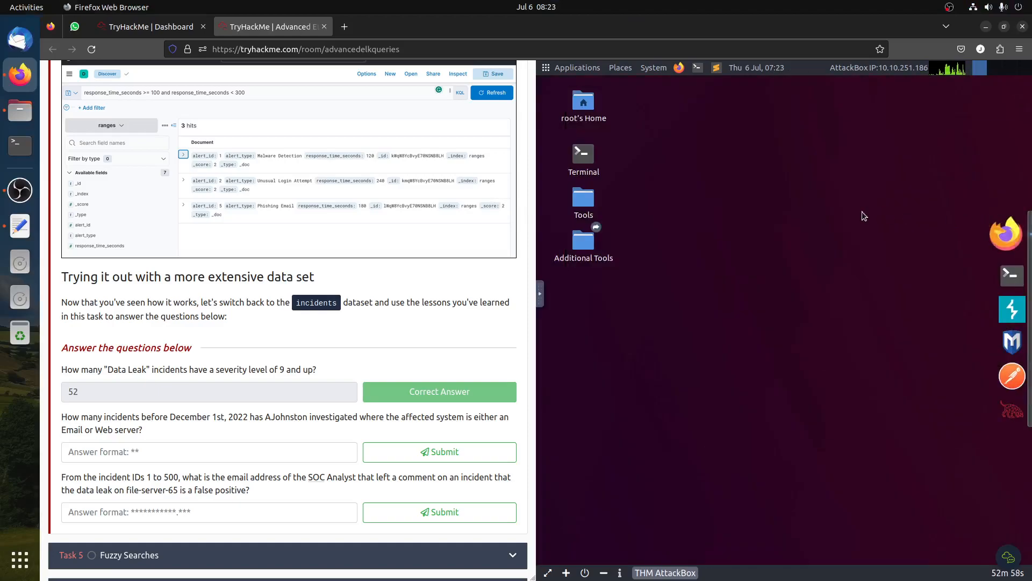
left_click(1012, 229)
left_click(985, 223)
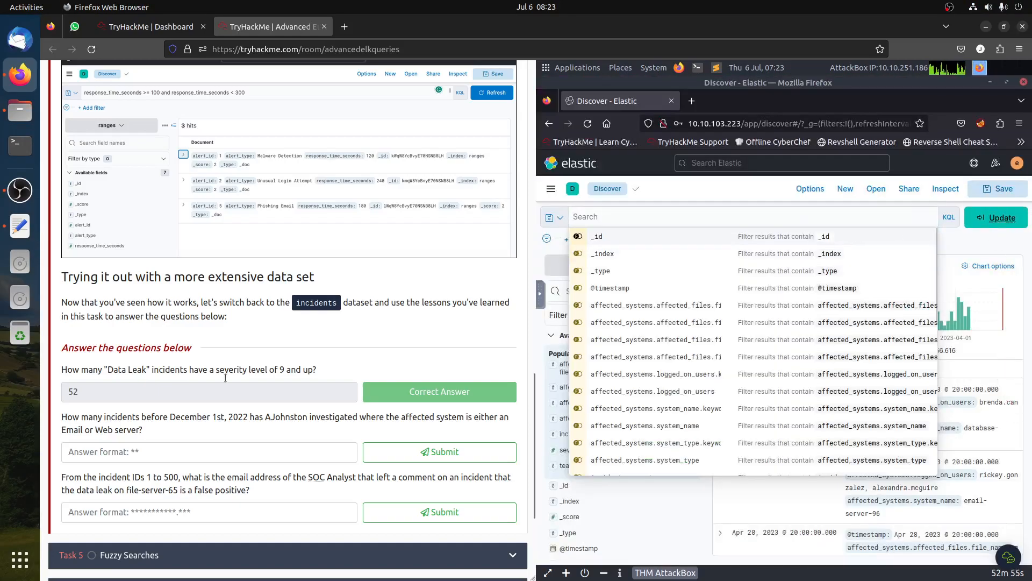
- Read the next question and inspect the incident_date field's top values
left_click_drag(176, 417, 316, 417)
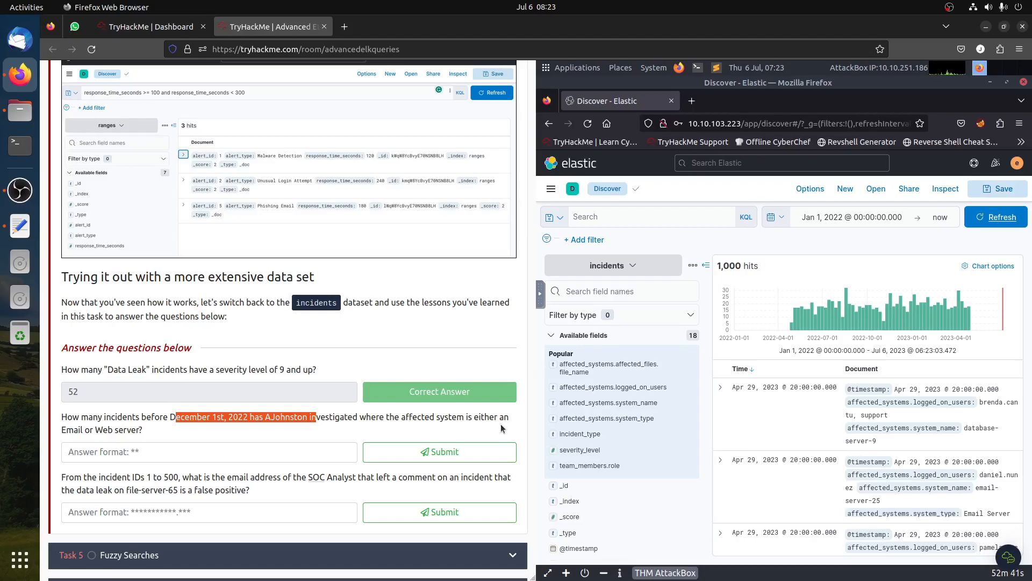
left_click(537, 454)
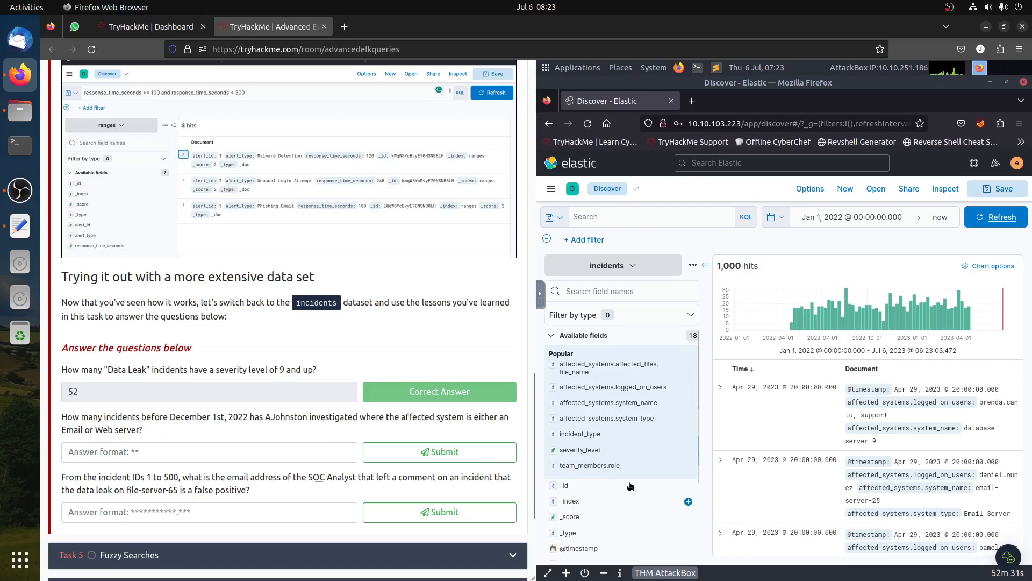
scroll(603, 473, "down", 3)
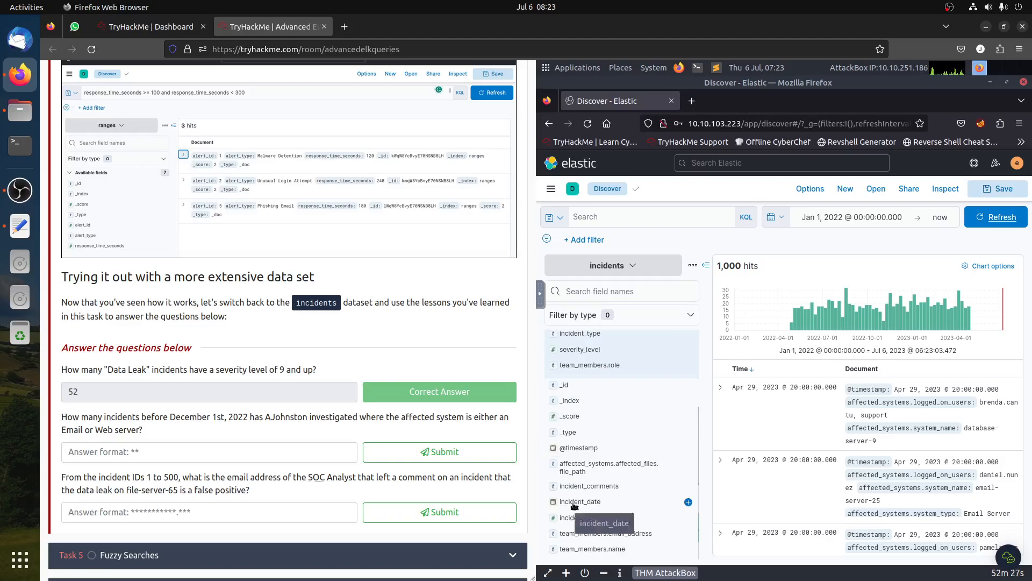
left_click(574, 502)
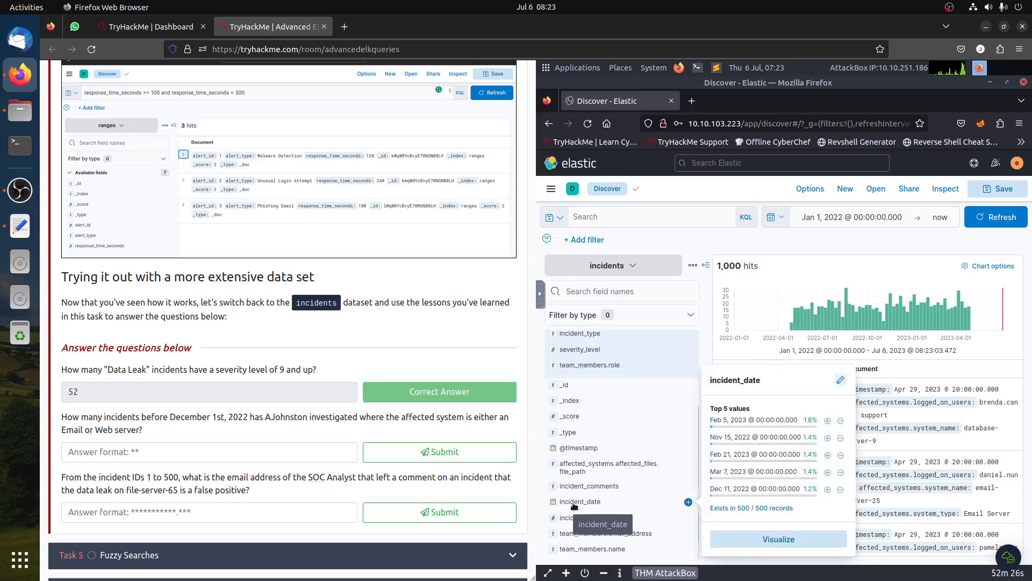
- Run the query incident_date < "2022-12-01" on the incidents data
left_click(608, 221)
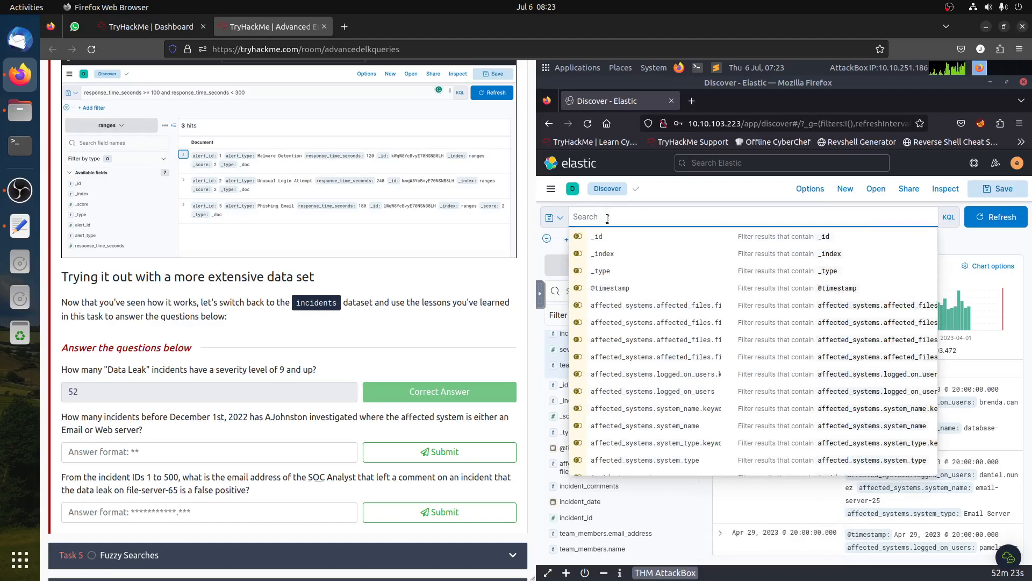
type("incide")
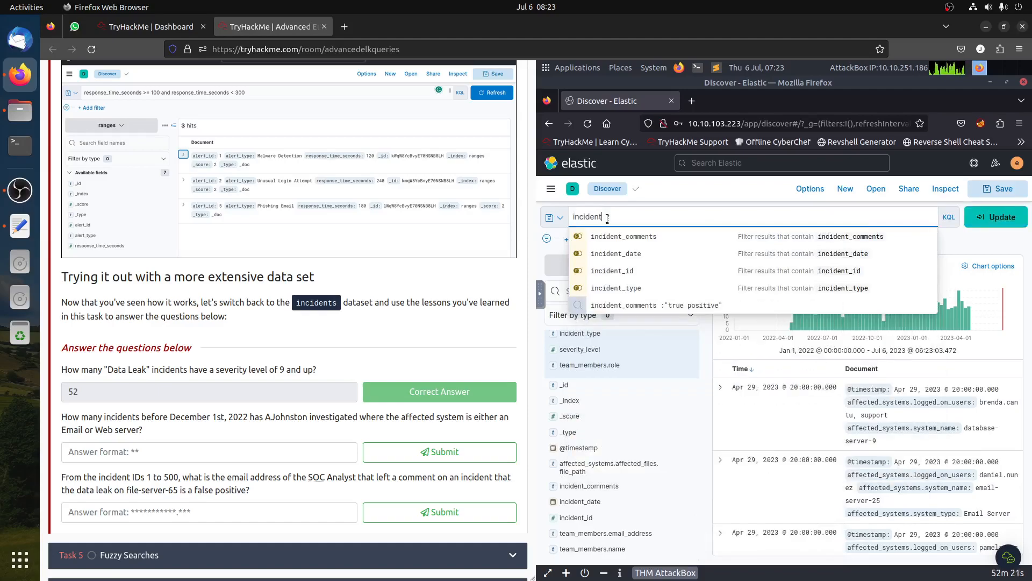
type("nt")
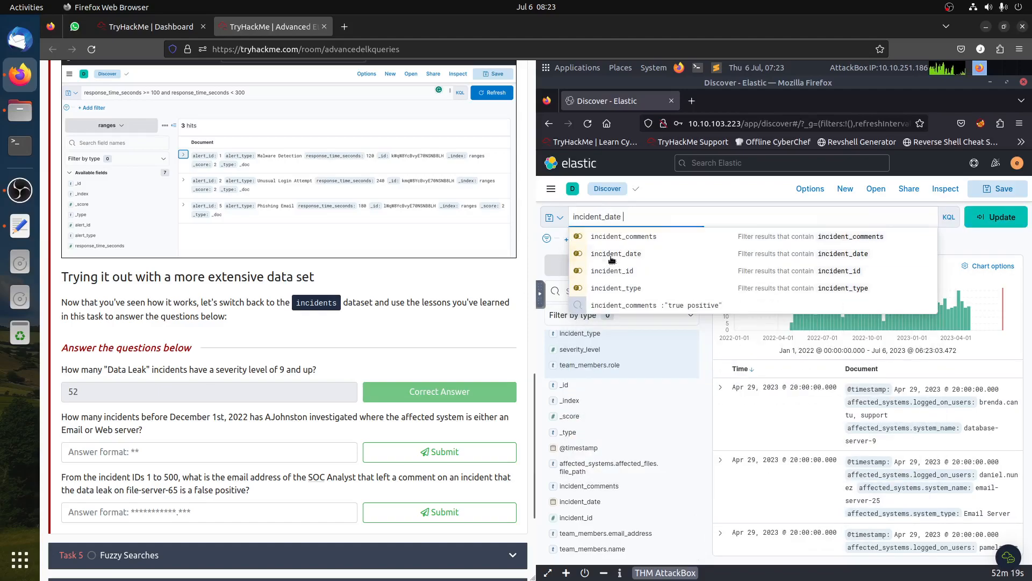
left_click(612, 260)
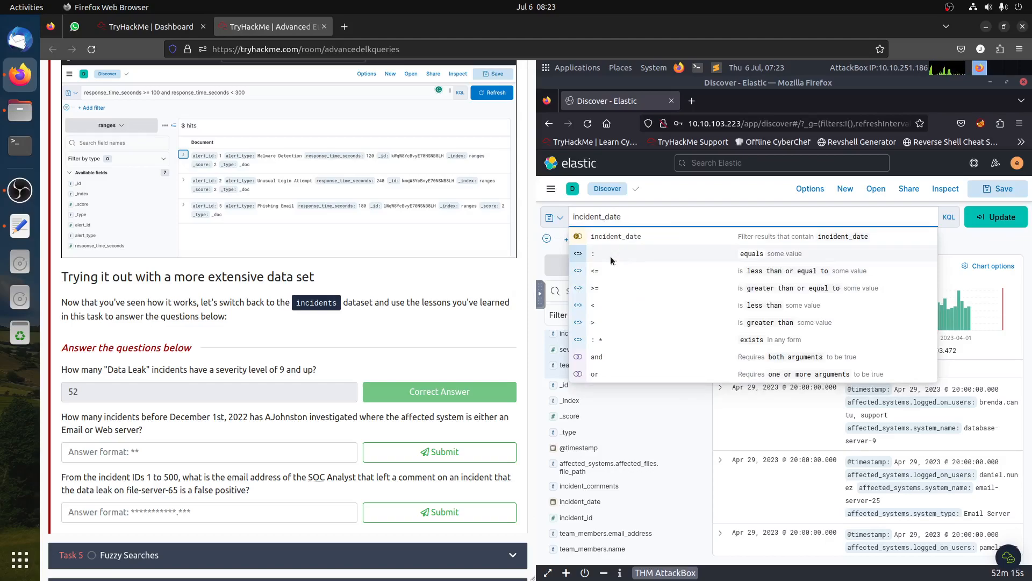
type("<")
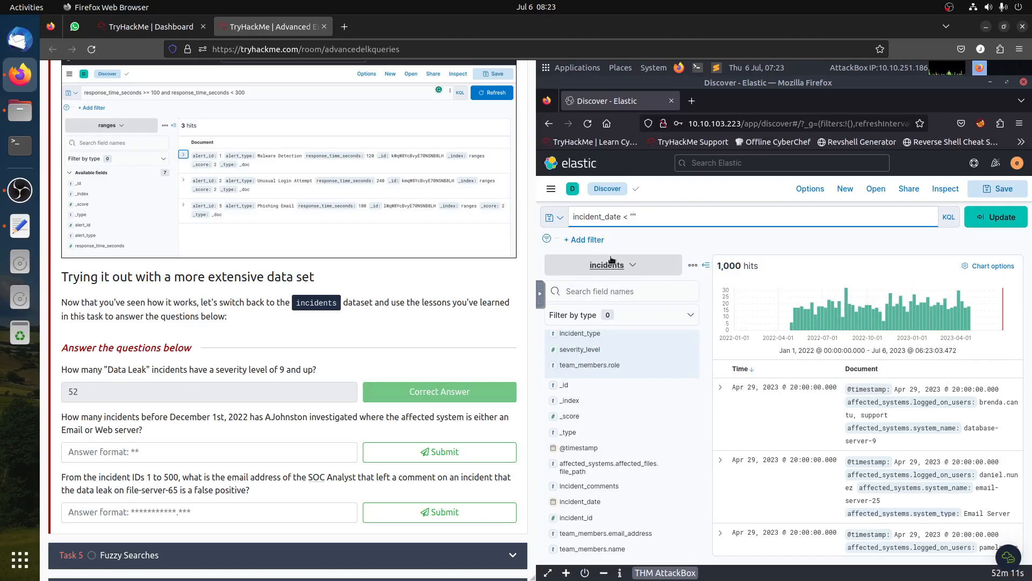
scroll(226, 330, "up", 8)
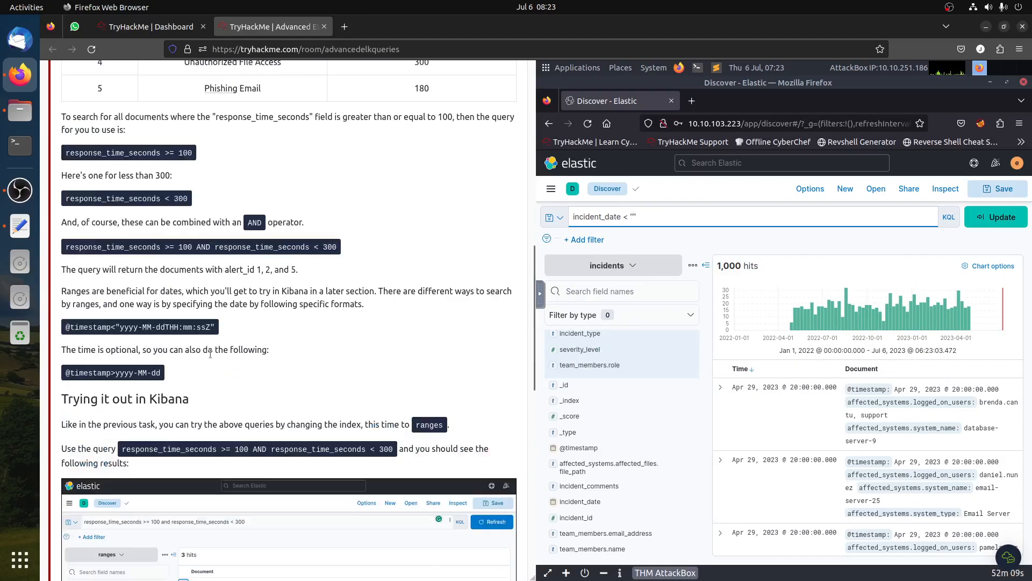
scroll(134, 339, "down", 6)
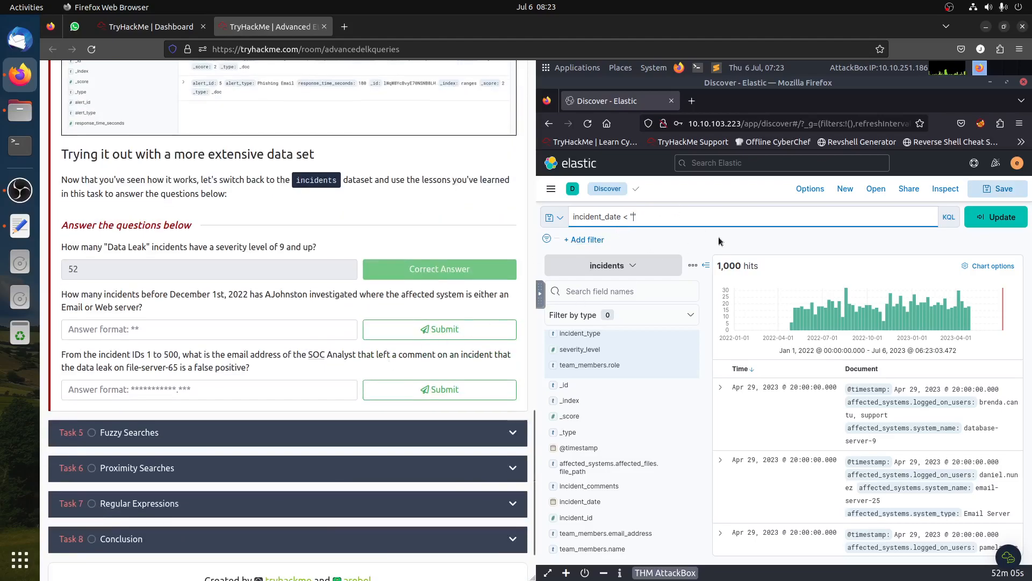
type("2022-")
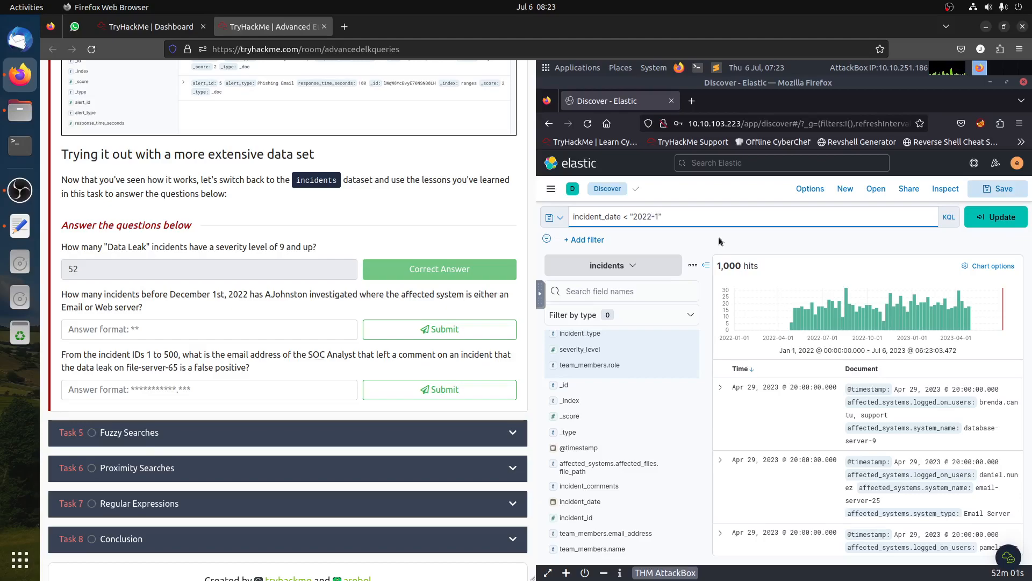
type("12-01")
key("Return")
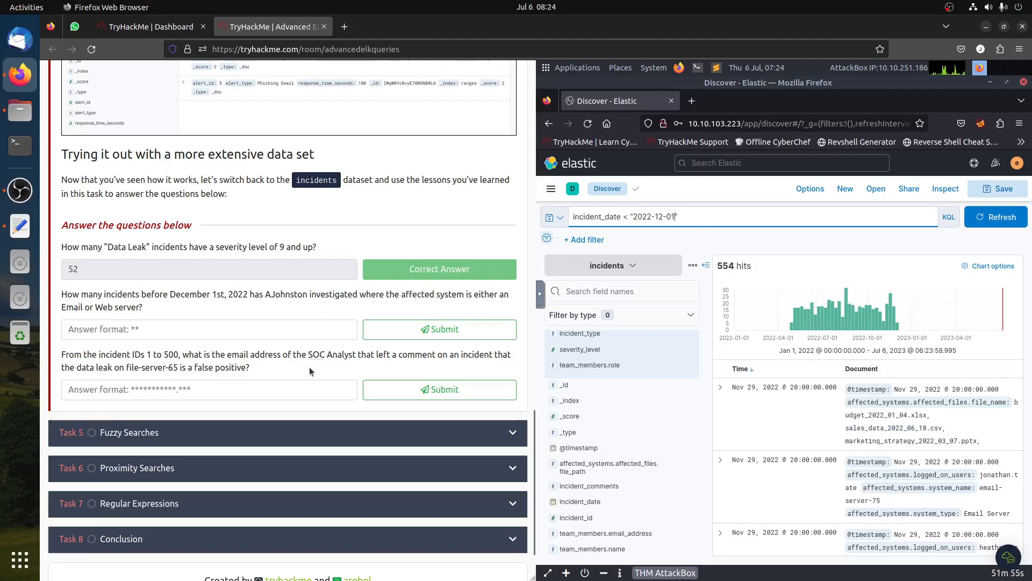
key("super")
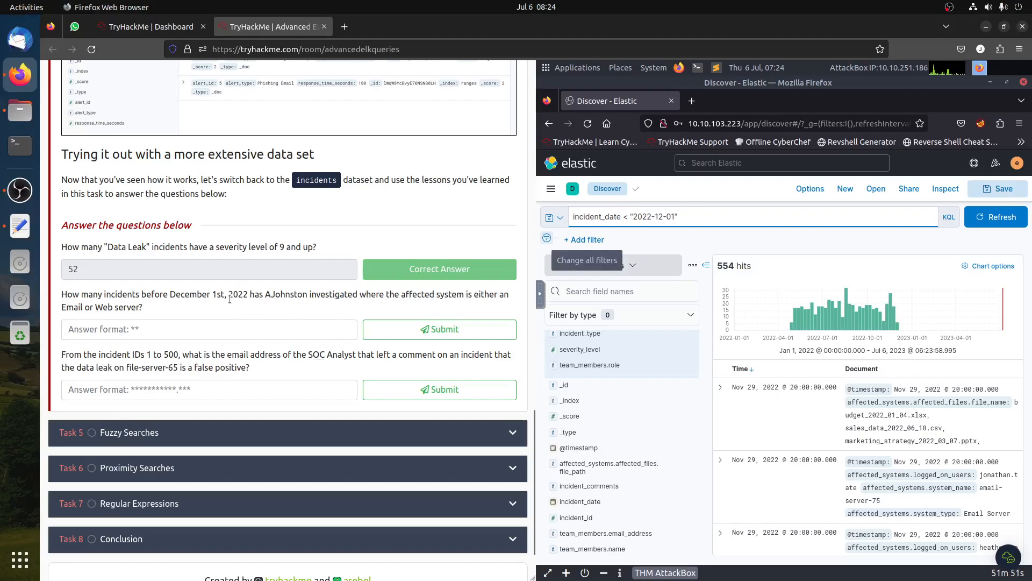
left_click_drag(265, 294, 305, 296)
left_click(304, 296)
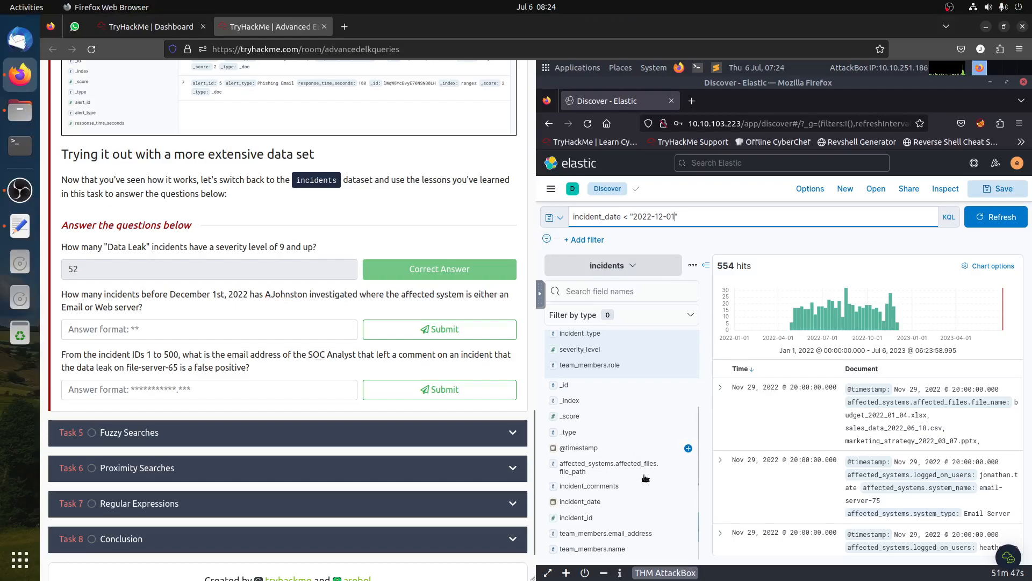
scroll(644, 451, "up", 1)
scroll(644, 450, "up", 3)
scroll(644, 451, "down", 3)
scroll(645, 443, "up", 3)
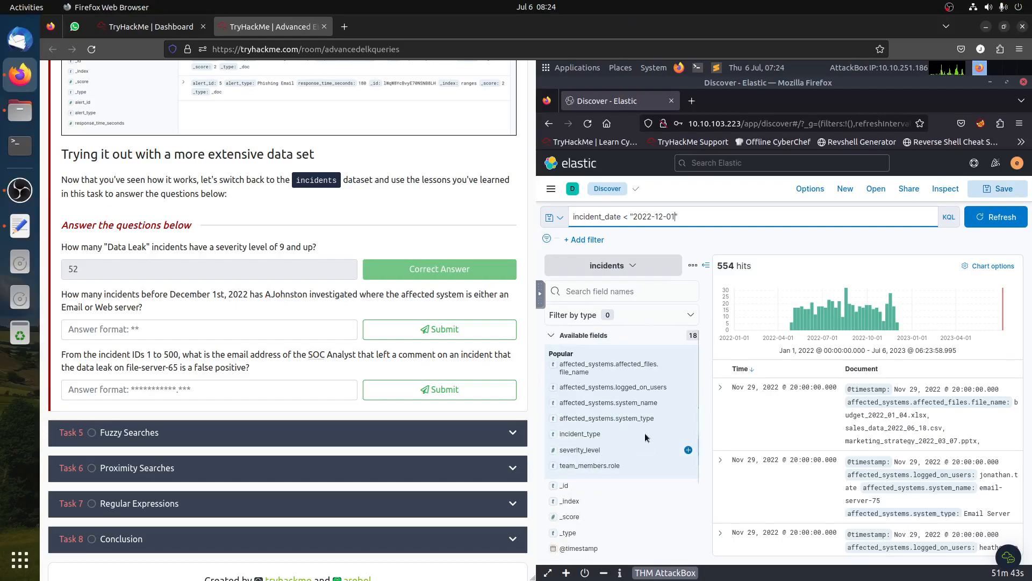
scroll(647, 437, "down", 3)
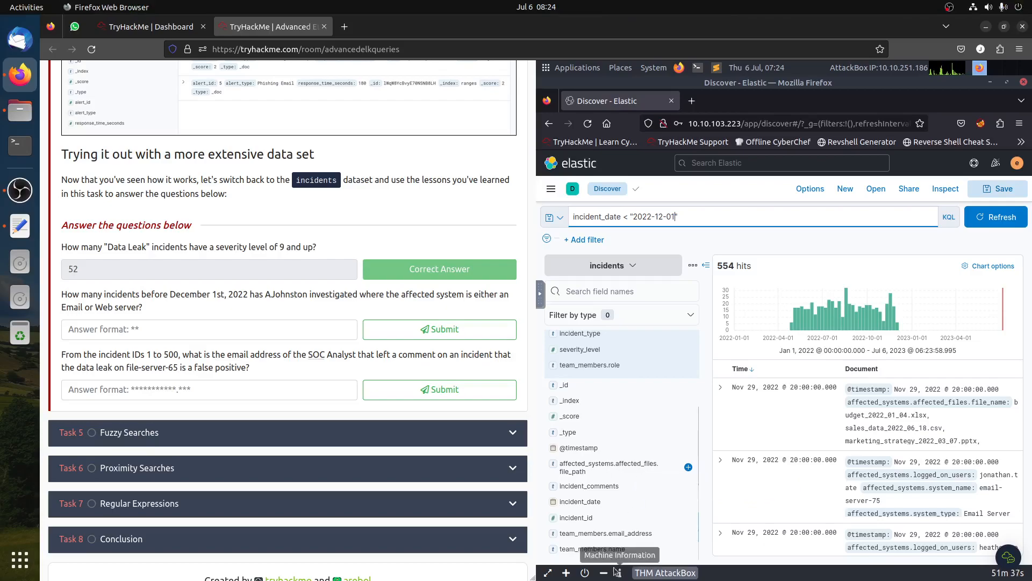
left_click(604, 554)
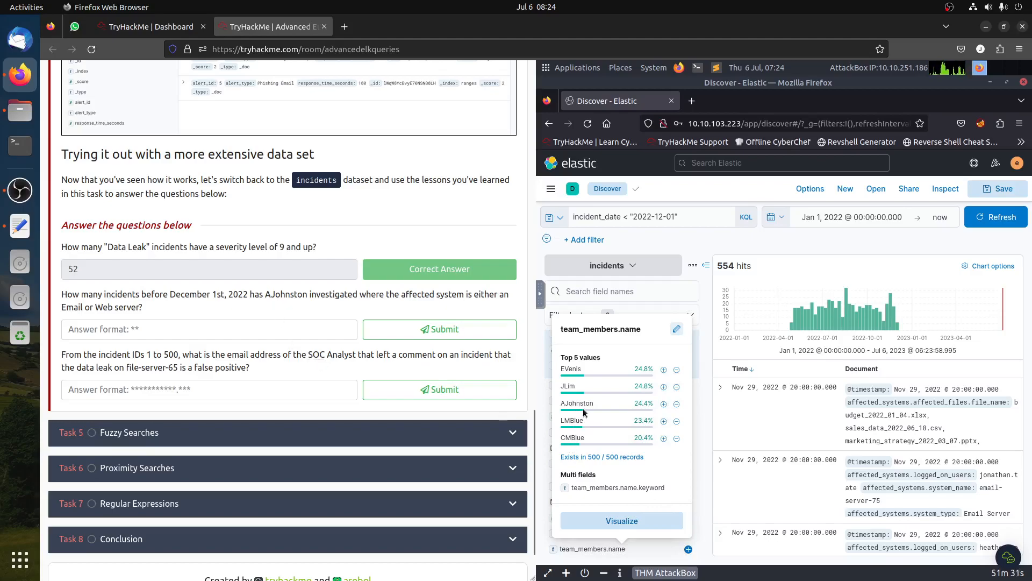
left_click(664, 404)
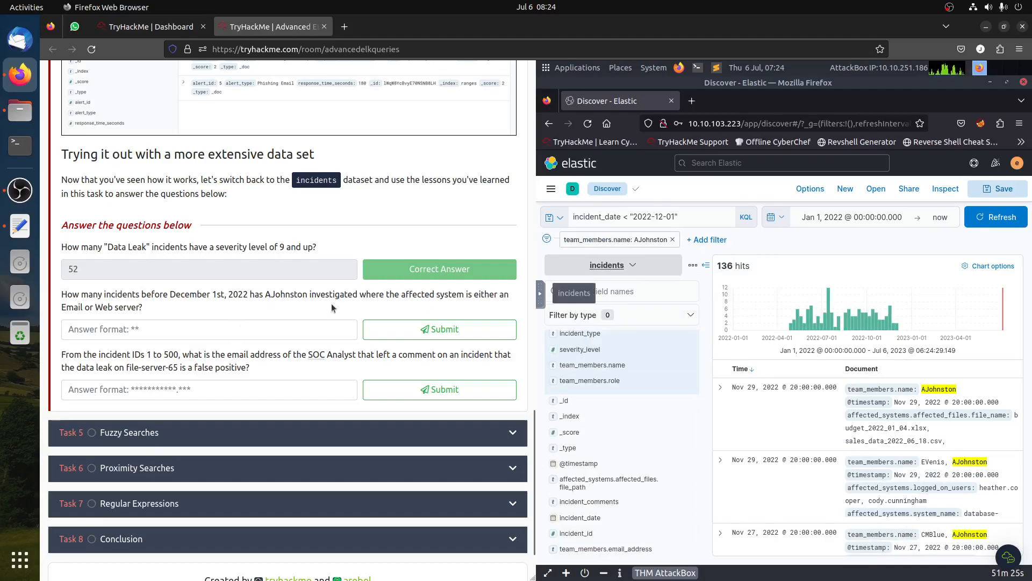
- Add a filter for affected_systems.system_type set to Web Server
left_click_drag(474, 299, 503, 305)
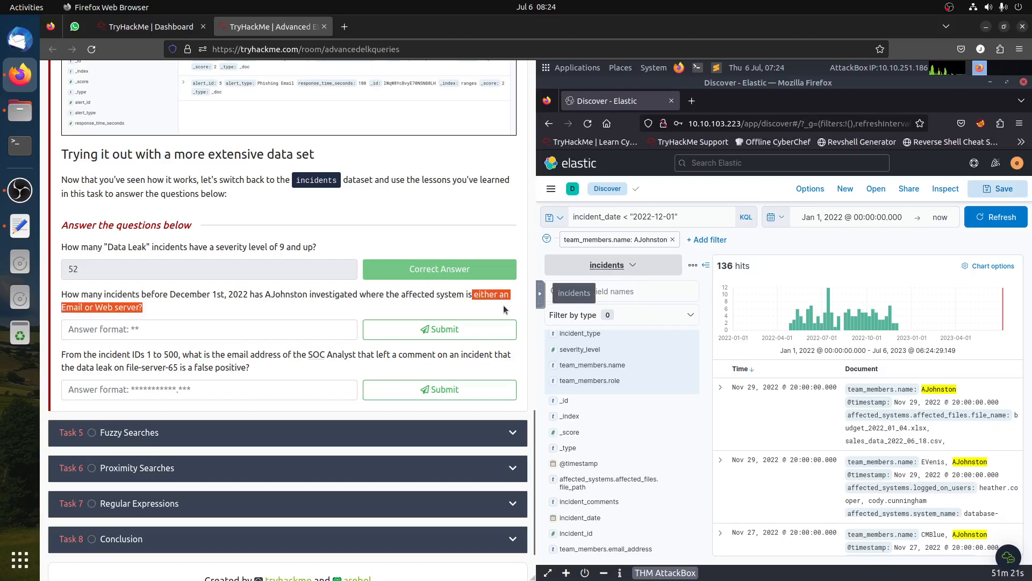
left_click(480, 241)
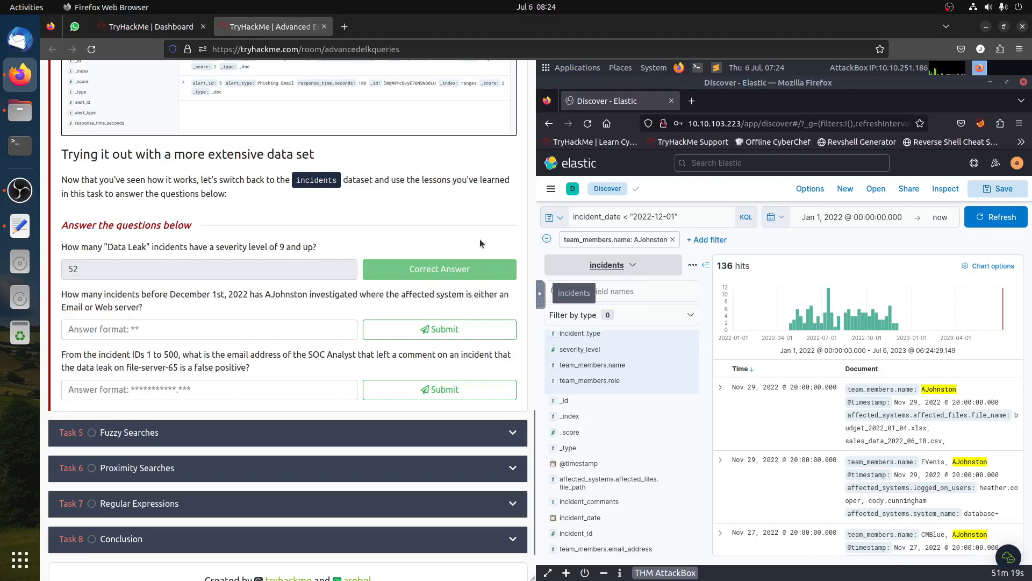
scroll(630, 468, "up", 3)
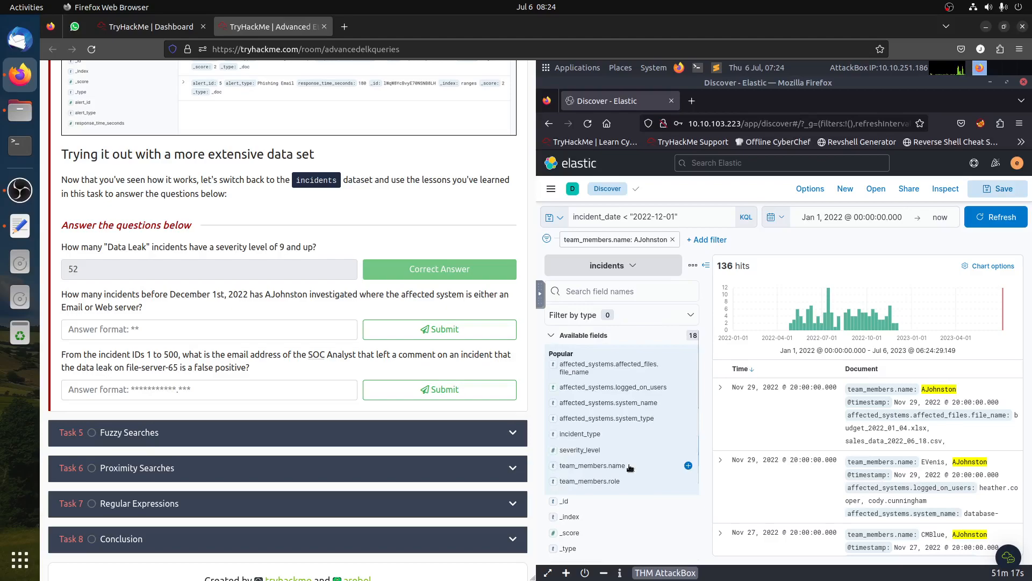
left_click(642, 419)
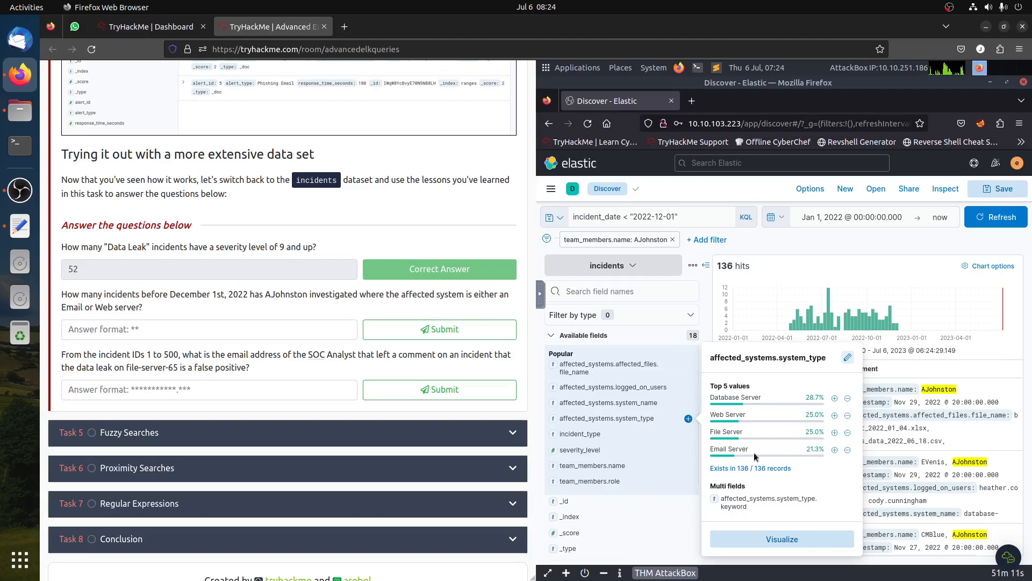
left_click(835, 415)
- Edit the system type filter to use the operator is one of with values Email Server and Web Server, and save it
left_click(747, 240)
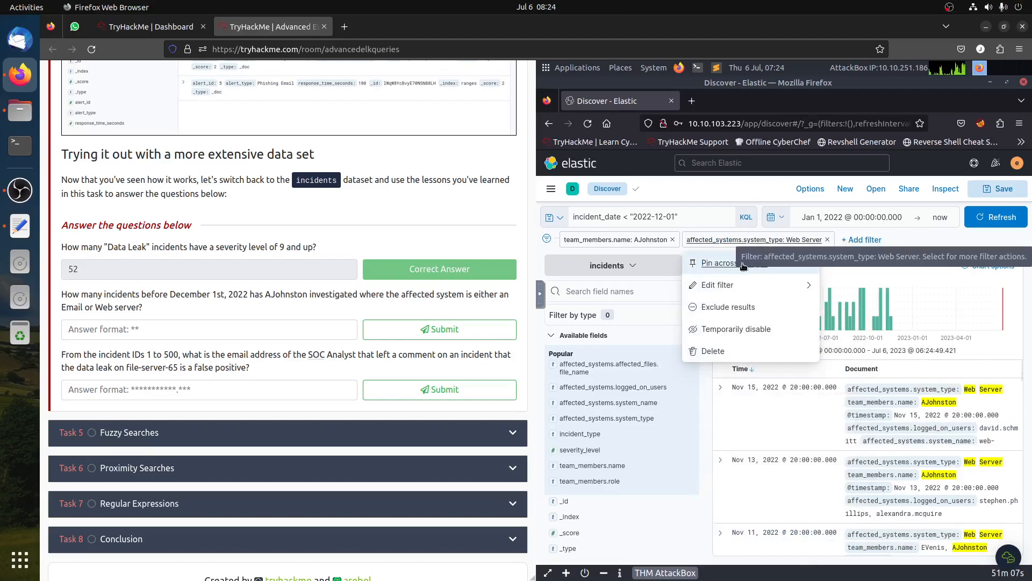
left_click(718, 285)
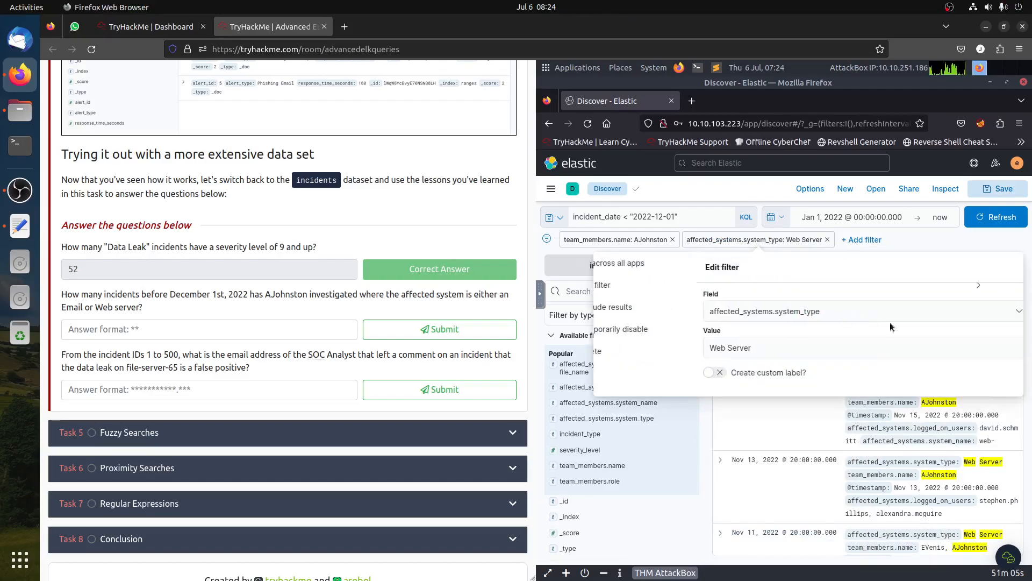
left_click(967, 313)
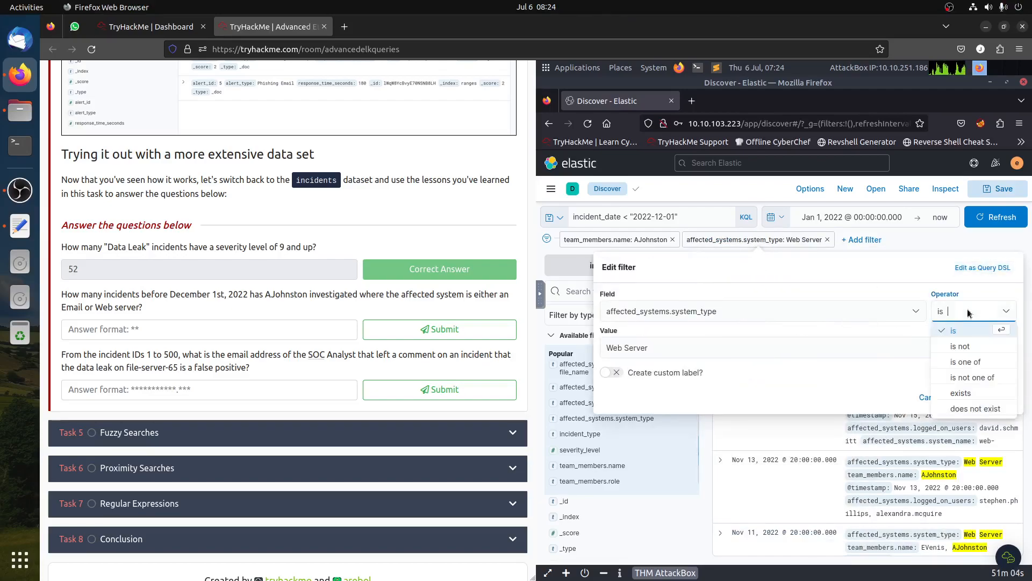
left_click(967, 361)
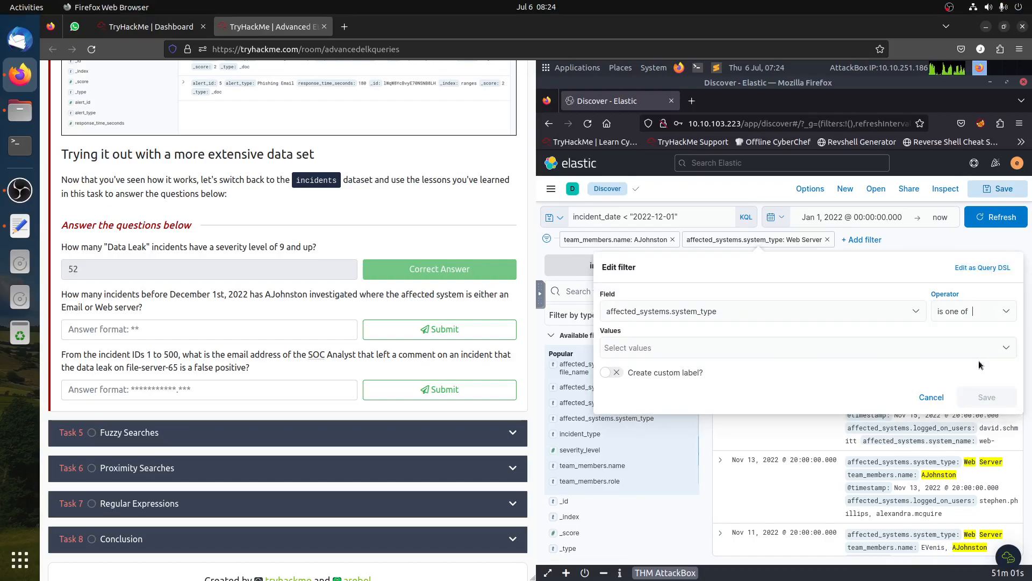
left_click(678, 339)
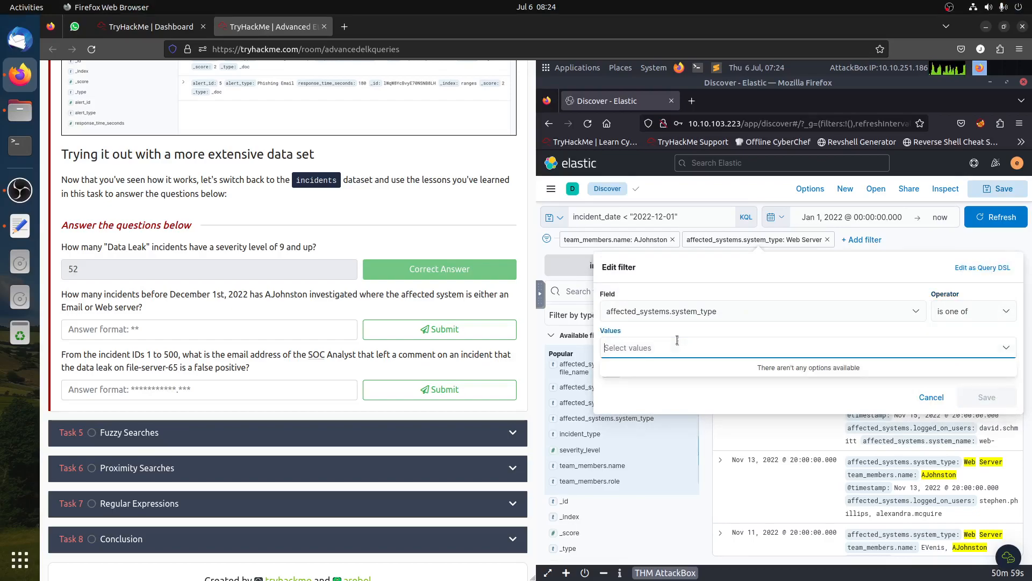
type("Email")
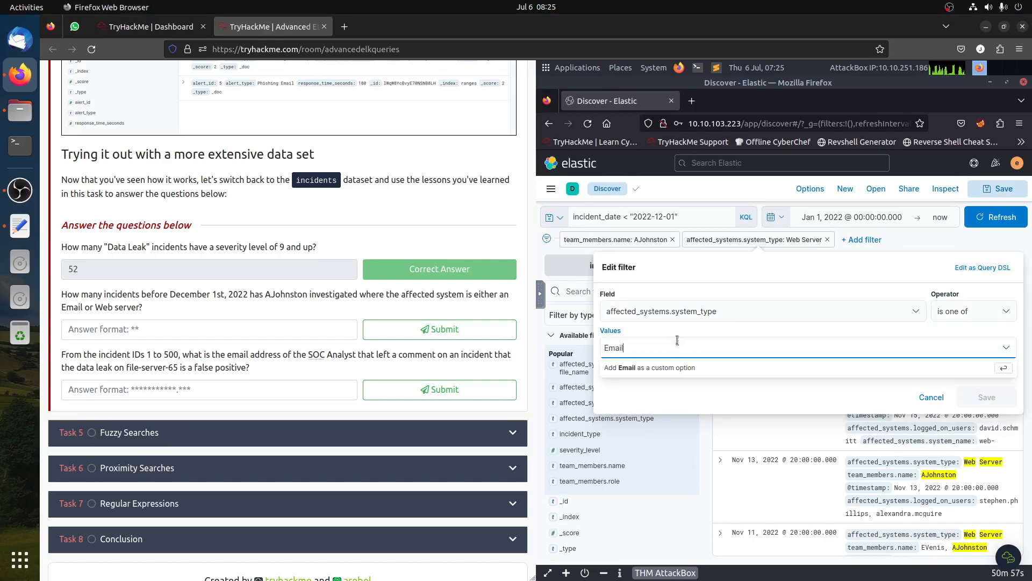
type(" Server")
key("Return")
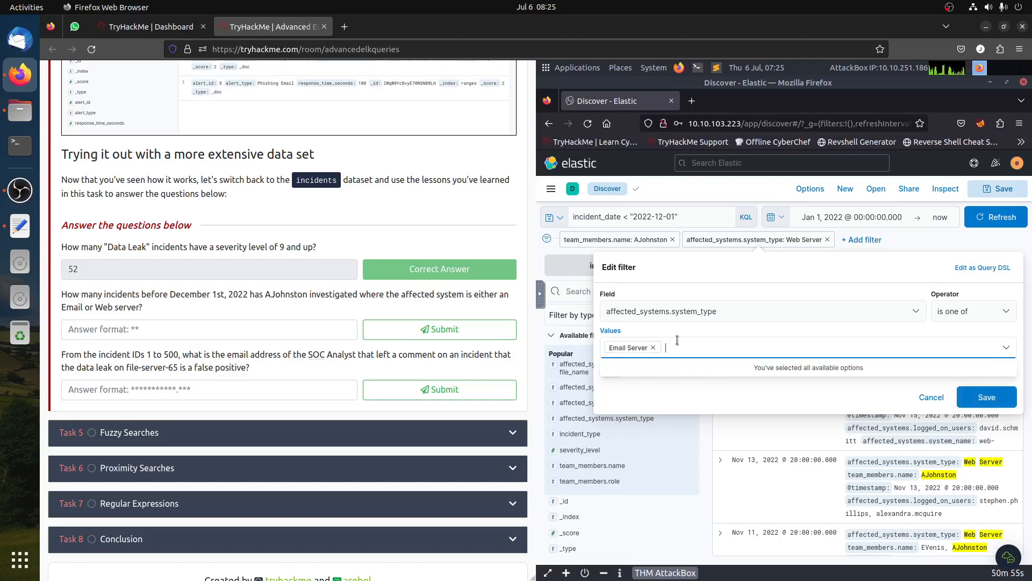
type("Web Server")
key("Return")
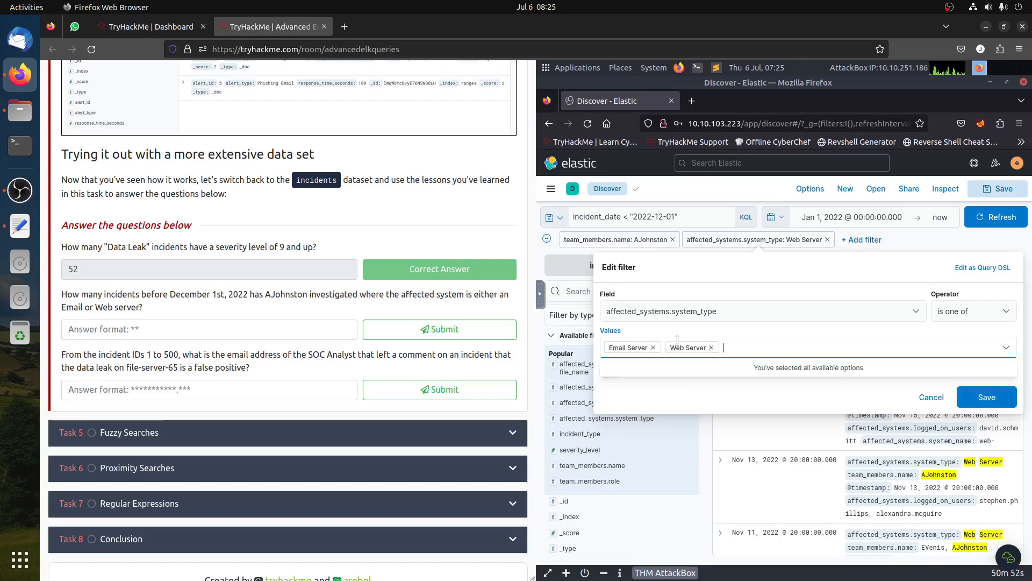
left_click(978, 401)
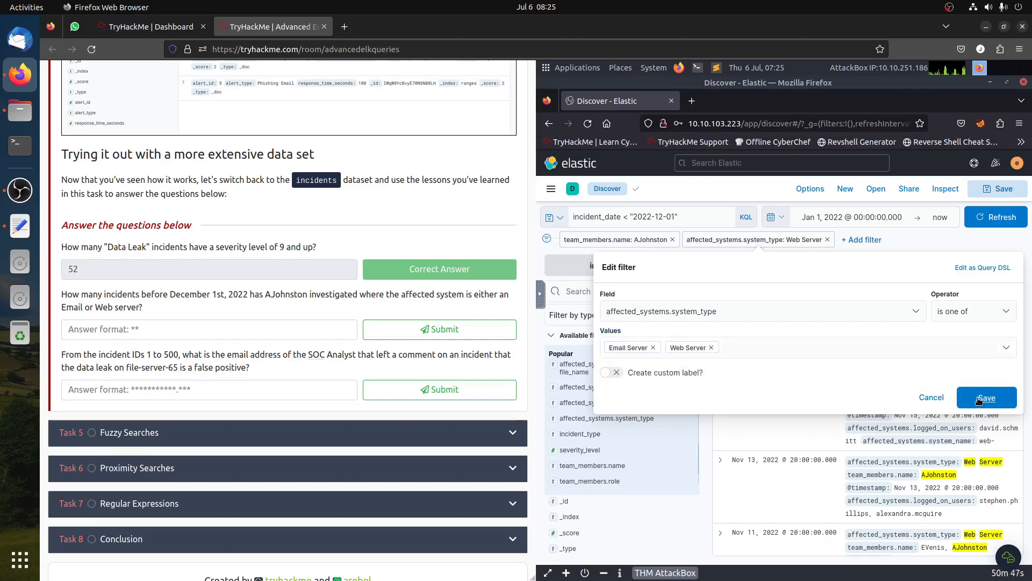
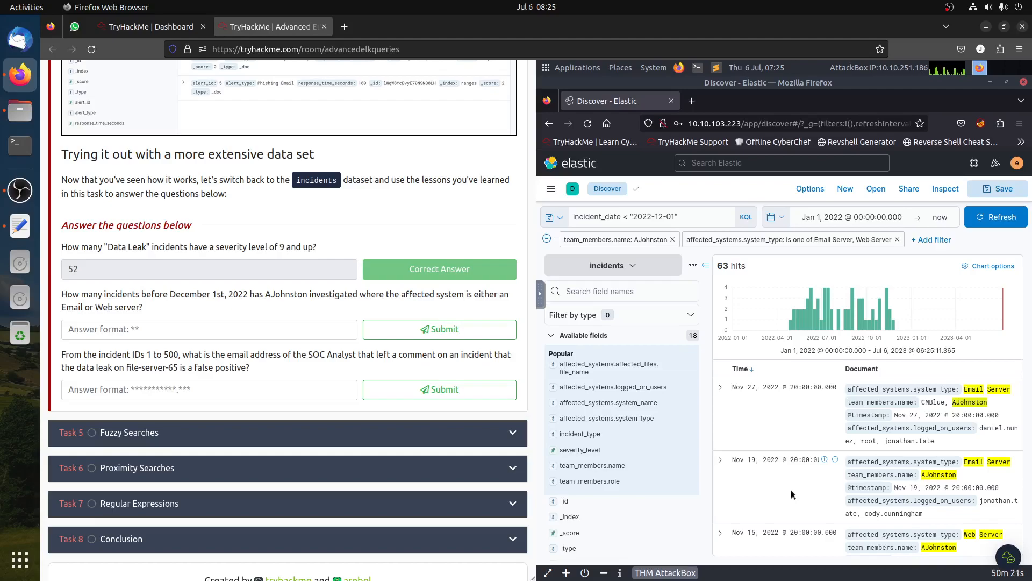
left_click(720, 387)
scroll(762, 453, "down", 5)
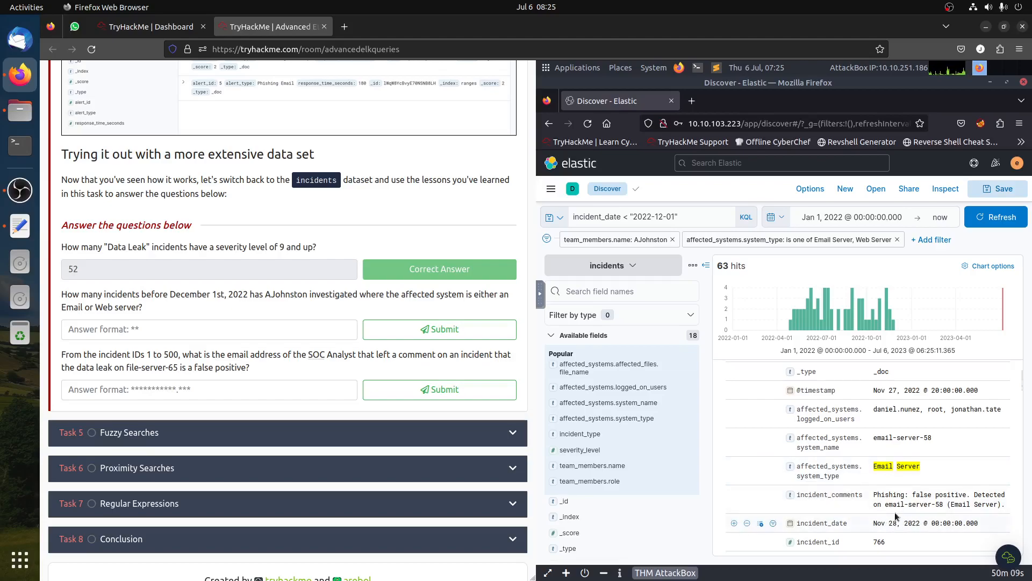
left_click(154, 322)
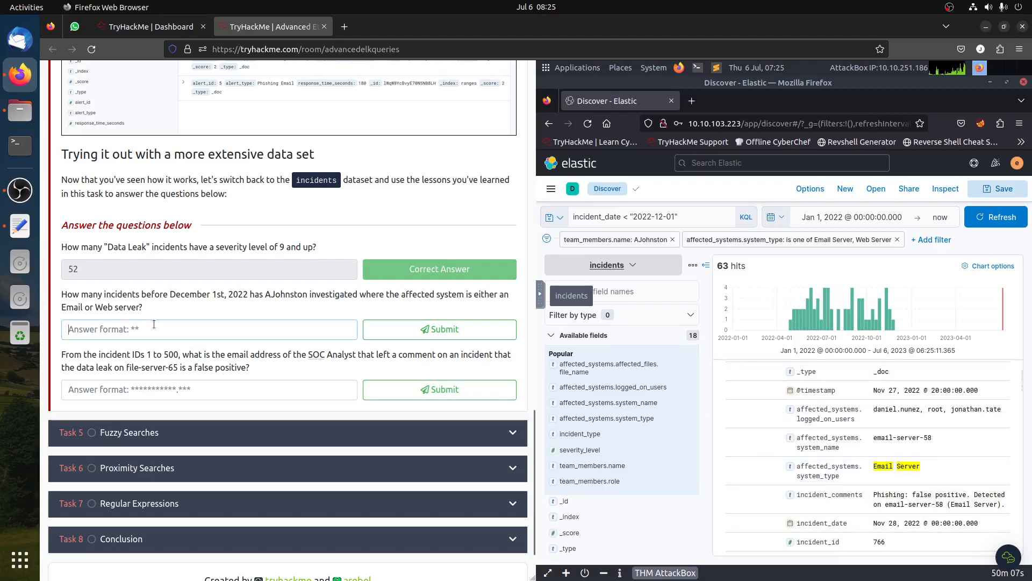
type("63")
left_click(440, 336)
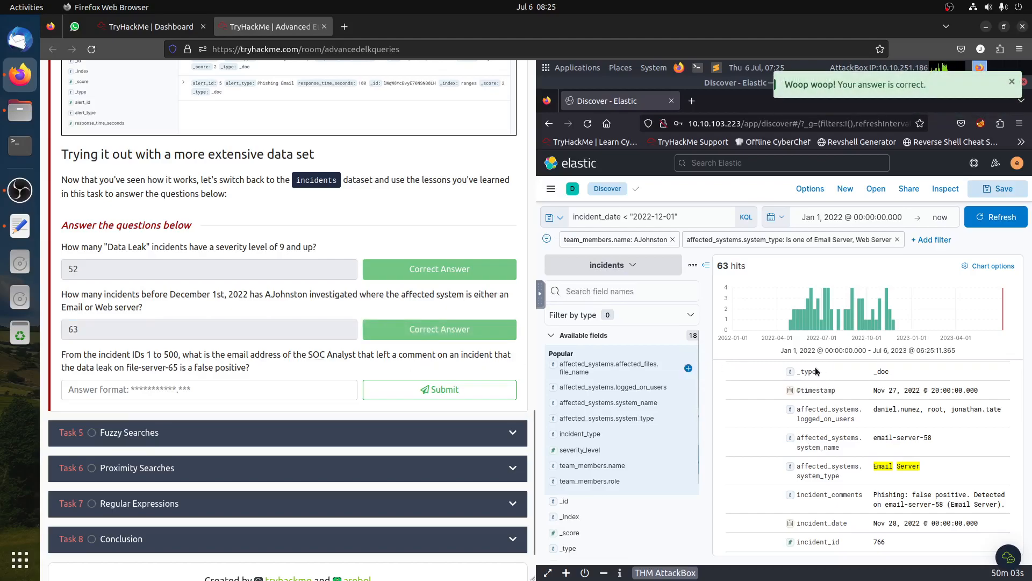
scroll(812, 405, "up", 5)
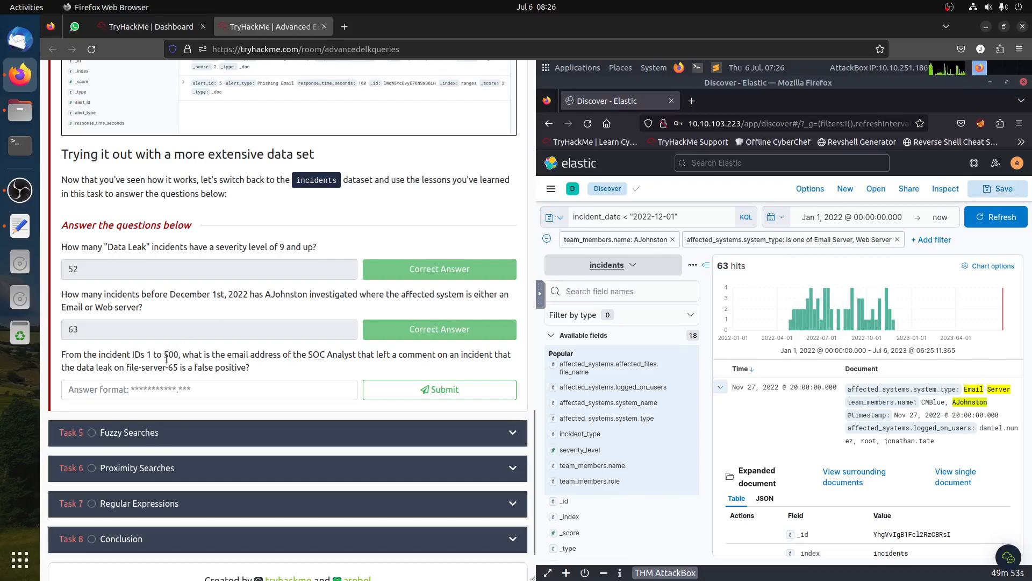
left_click(672, 241)
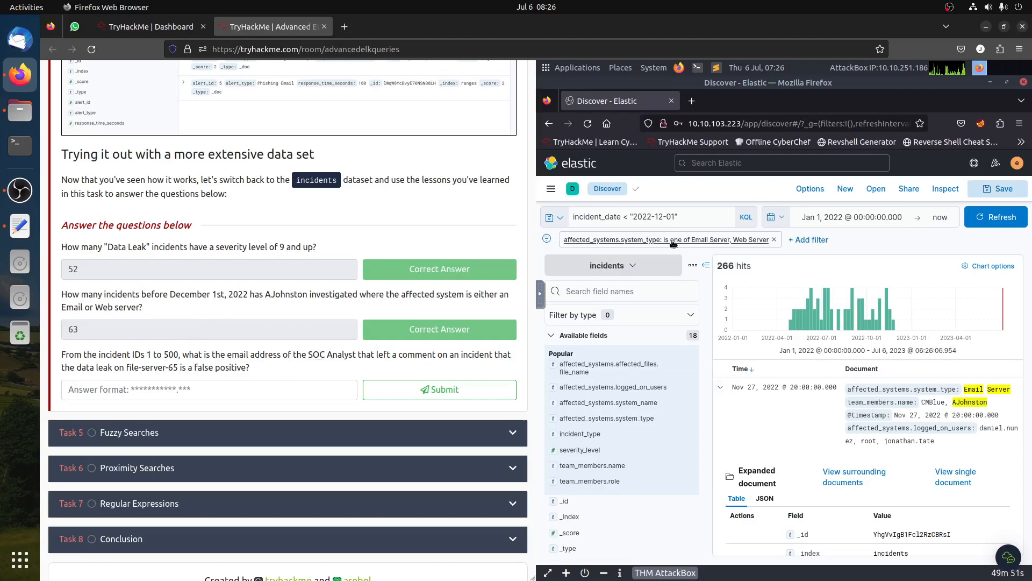
left_click(774, 239)
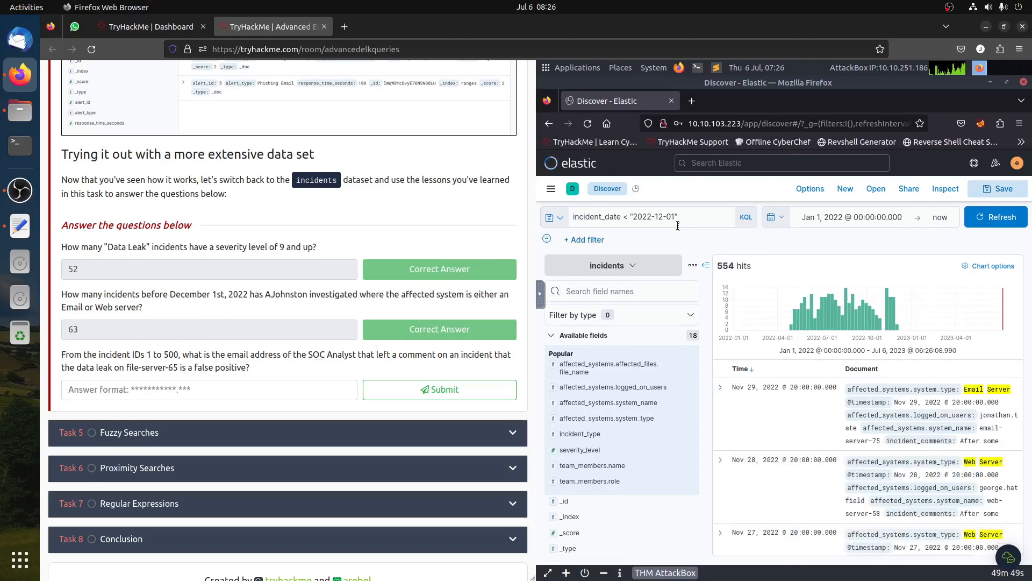
left_click(690, 215)
key("ctrl+a")
key("BackSpace")
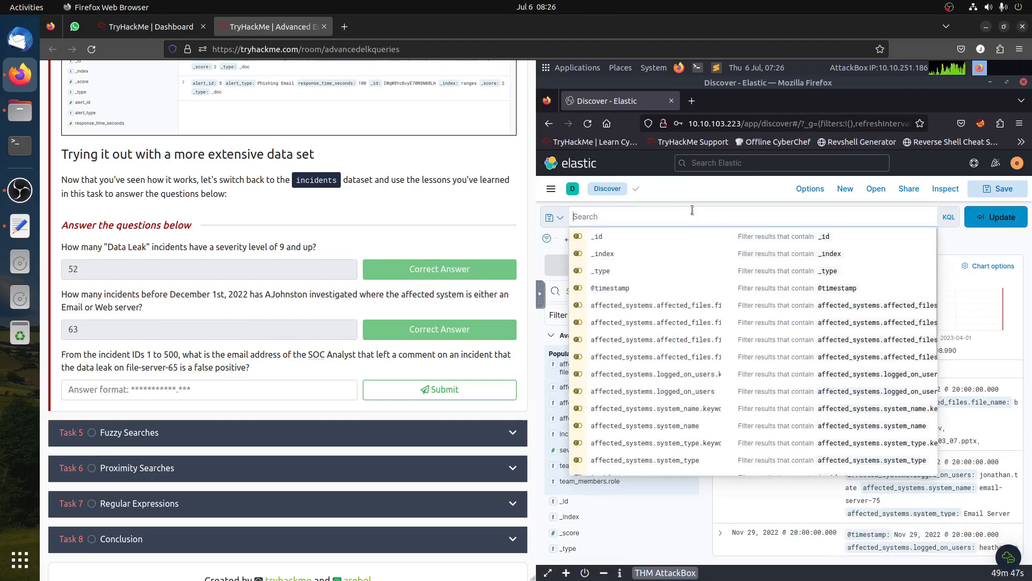
left_click(980, 215)
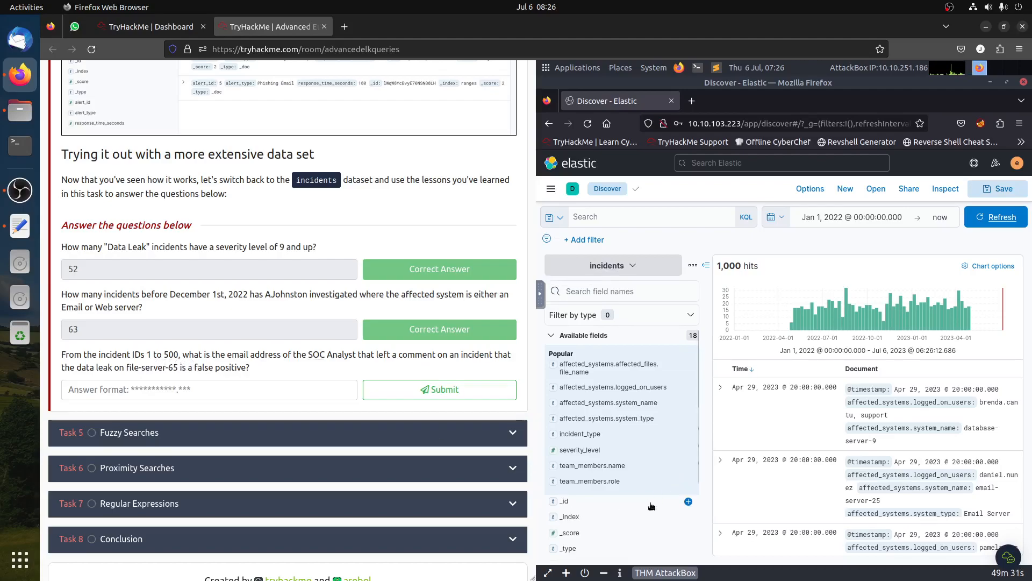
- Query the incidents for incident_id <=500
scroll(652, 506, "down", 3)
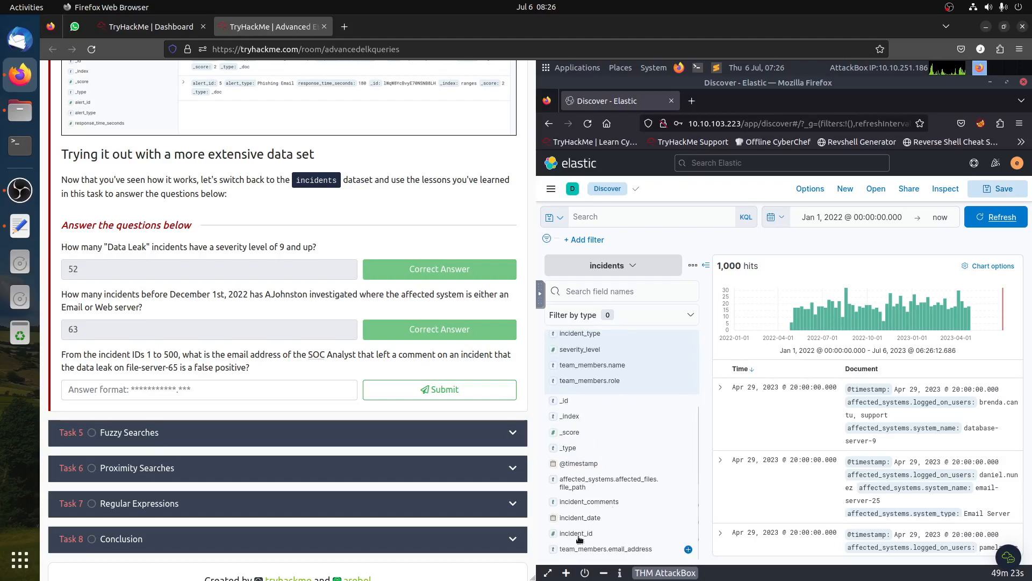
left_click(602, 218)
type("incdi")
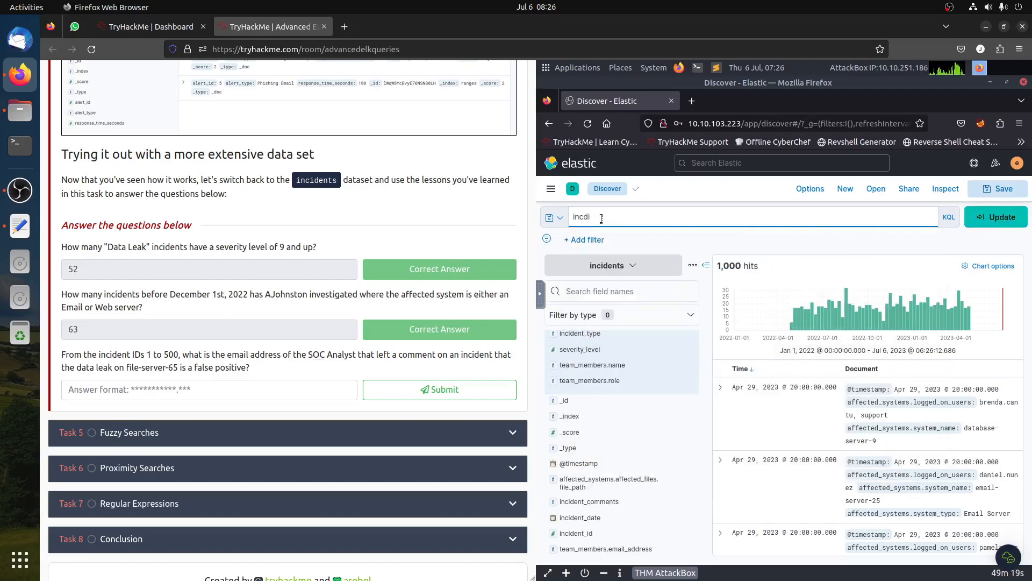
key("BackSpace")
key("BackSpace")
type("ide")
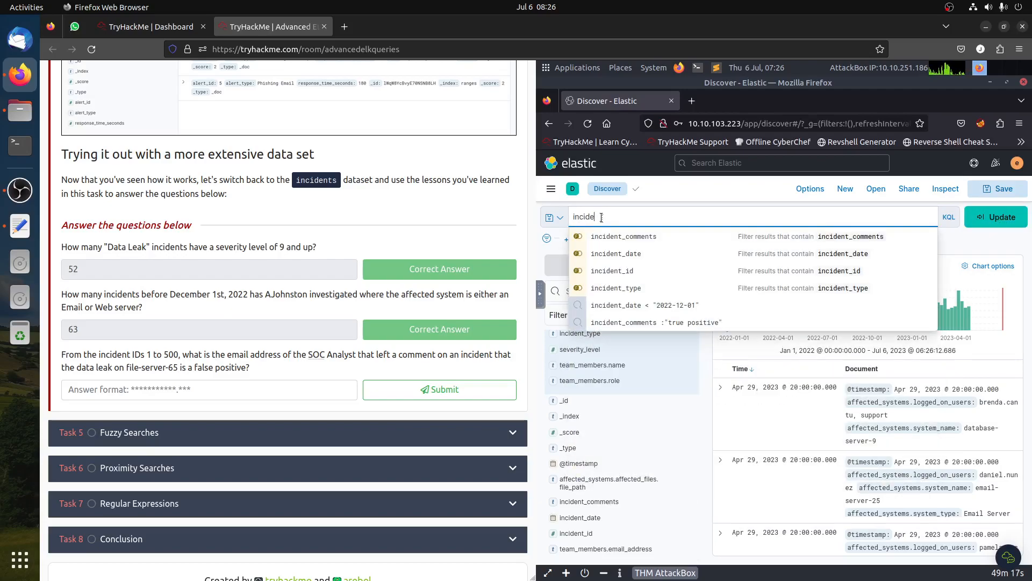
left_click(649, 272)
type("<=500")
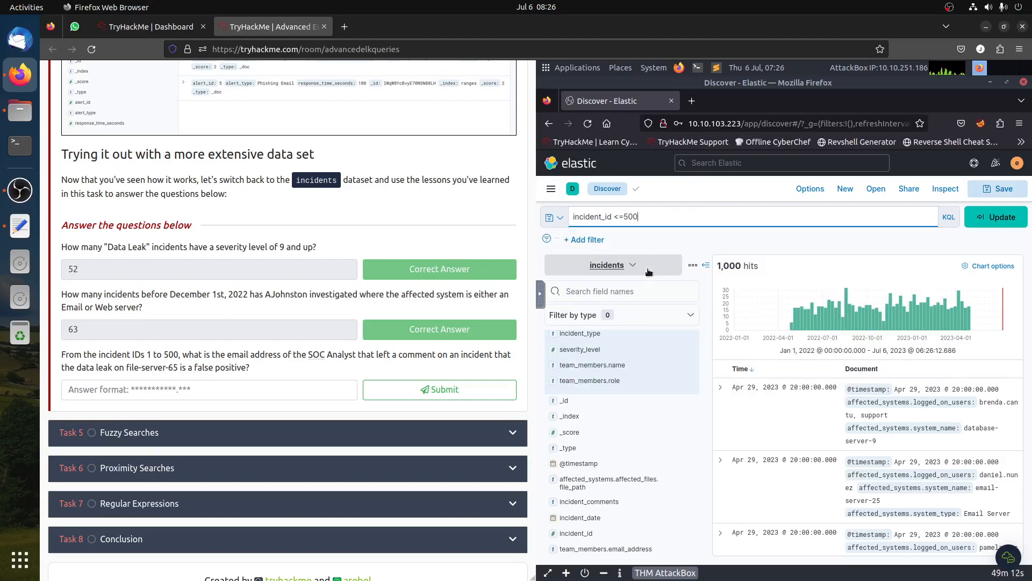
key("Return")
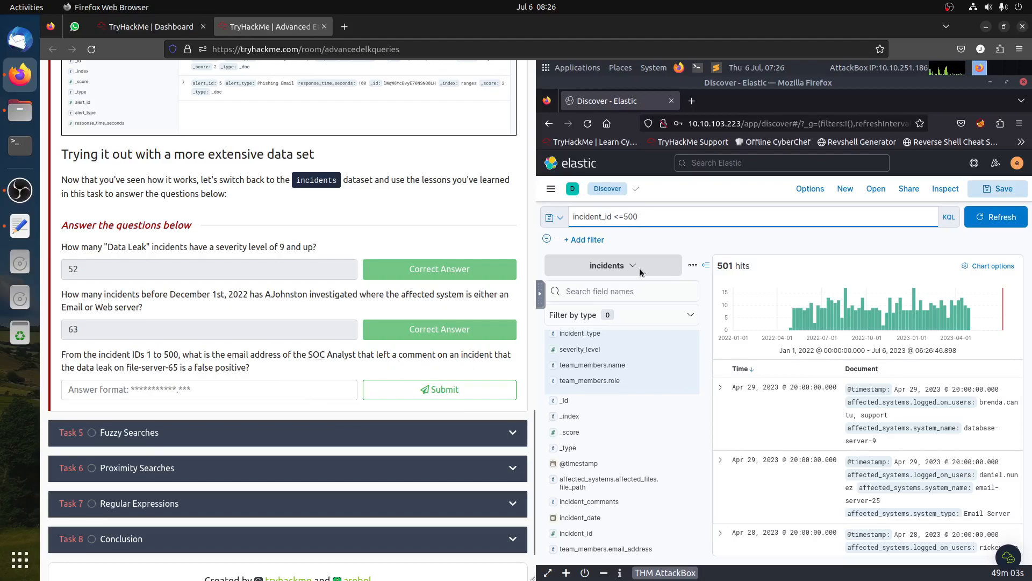
- Extend the query with AND incident_comments :"false positive" and run it
left_click(670, 215)
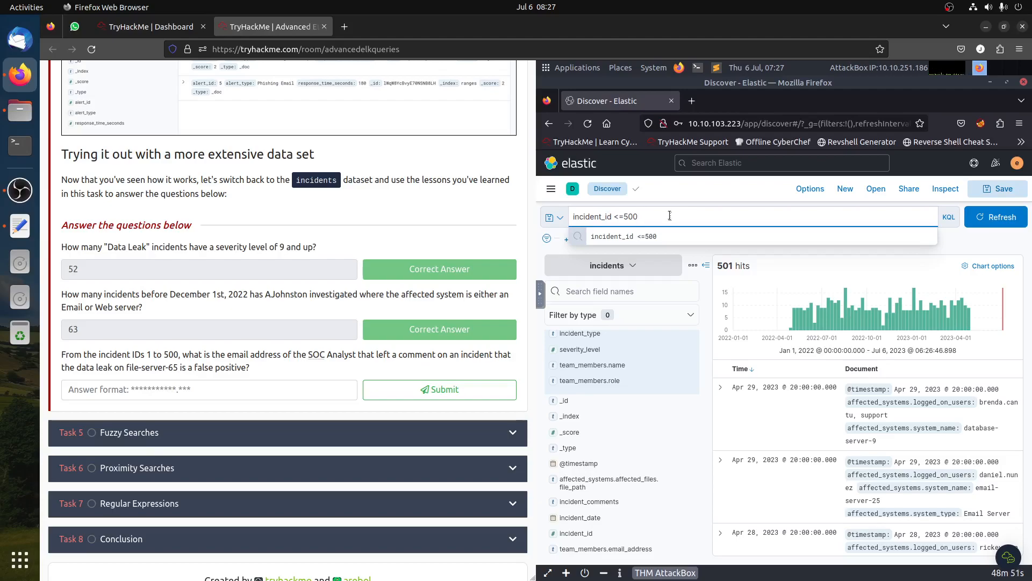
type("AN")
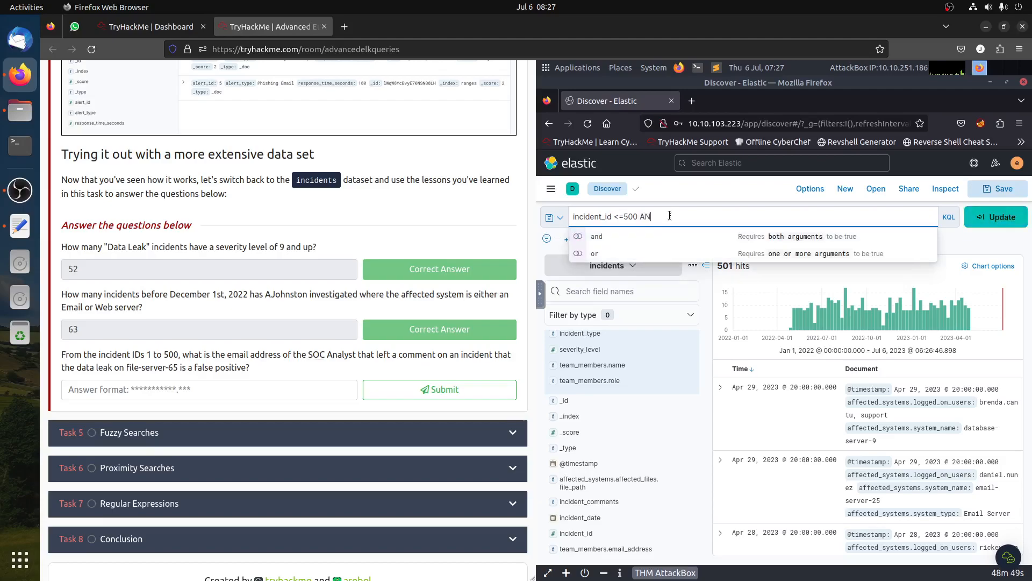
type("D ")
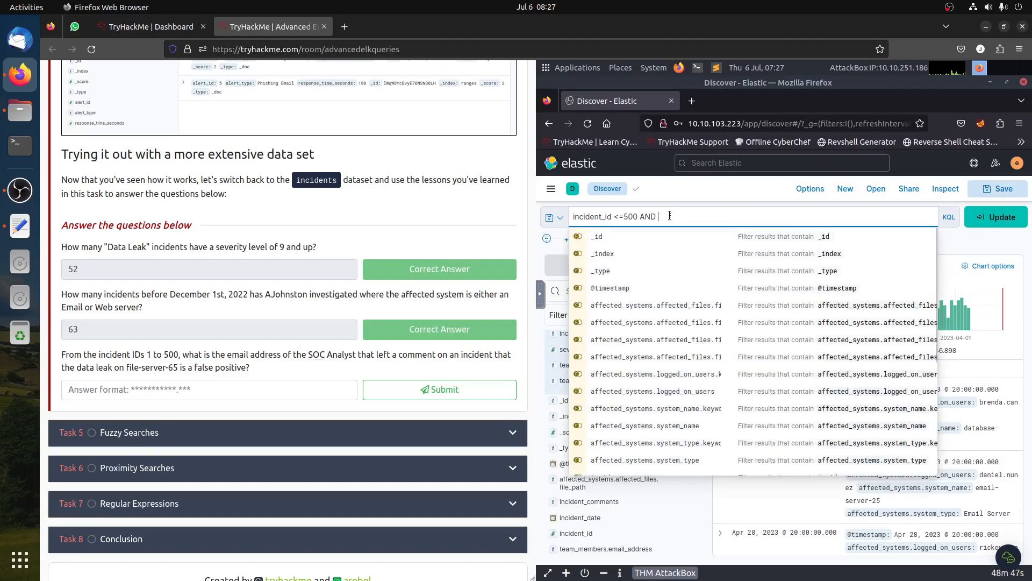
type("i")
key("BackSpace")
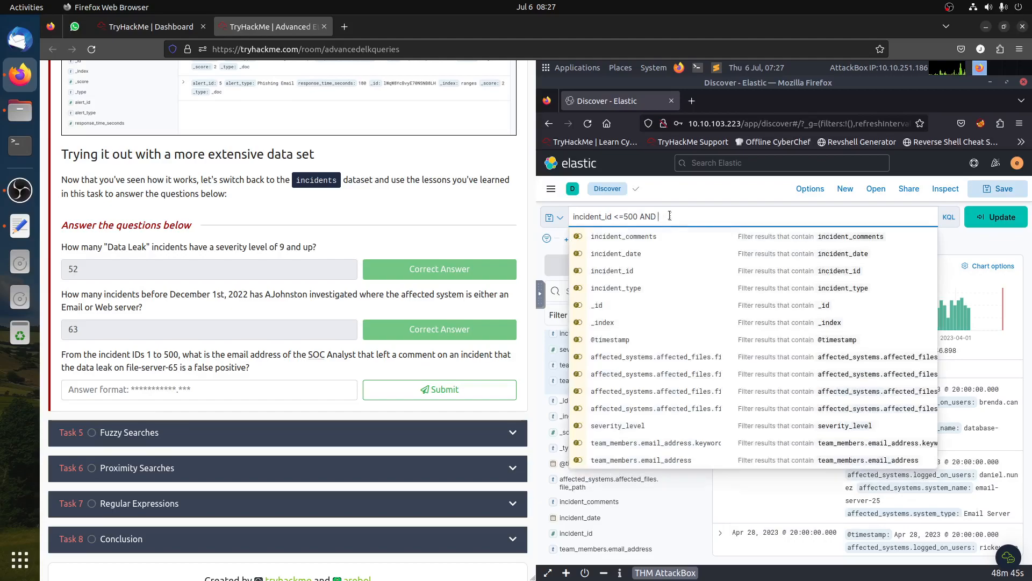
type("in")
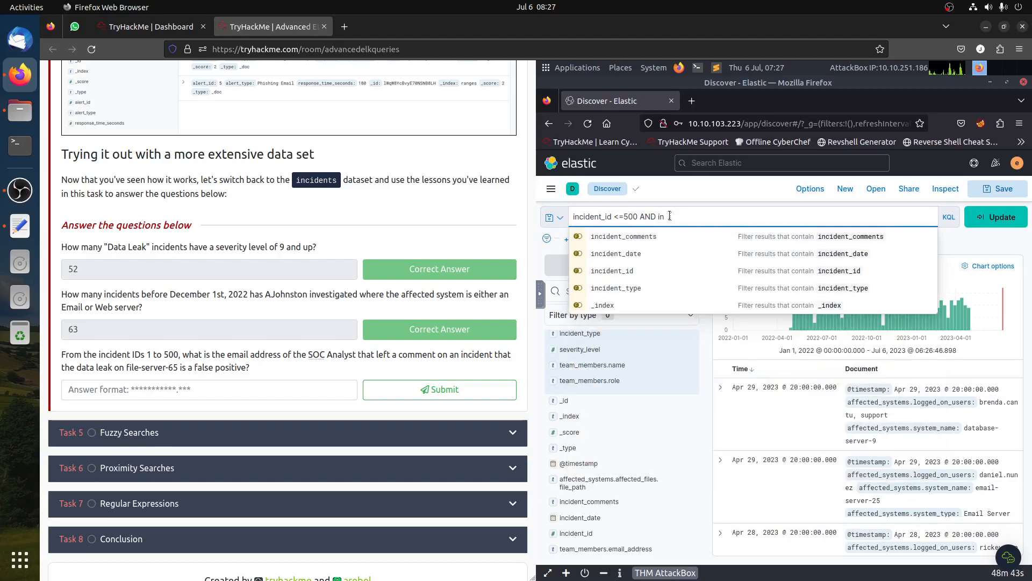
type("ciden")
left_click(624, 237)
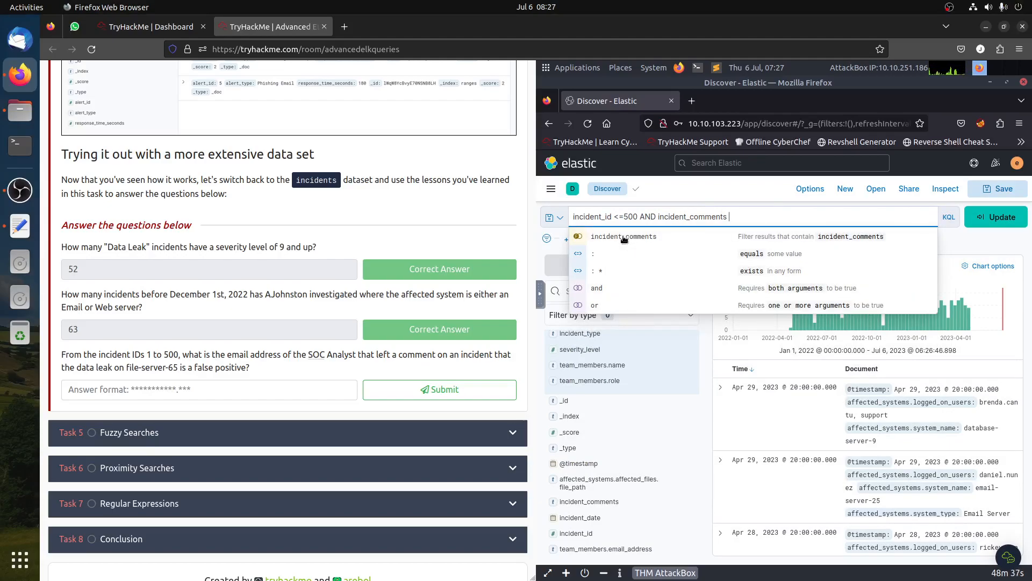
type(":")
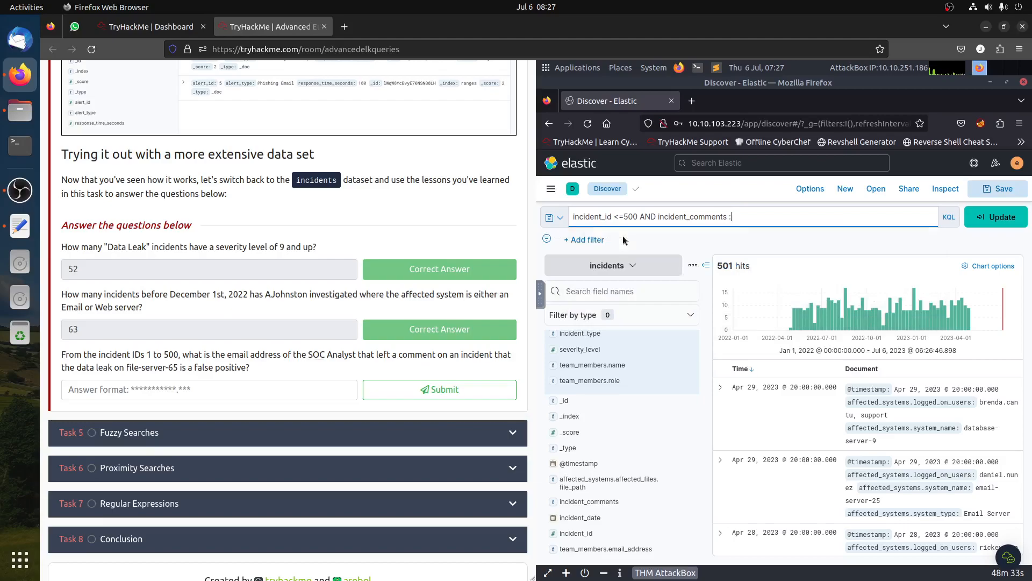
type("\"false positive")
key("Return")
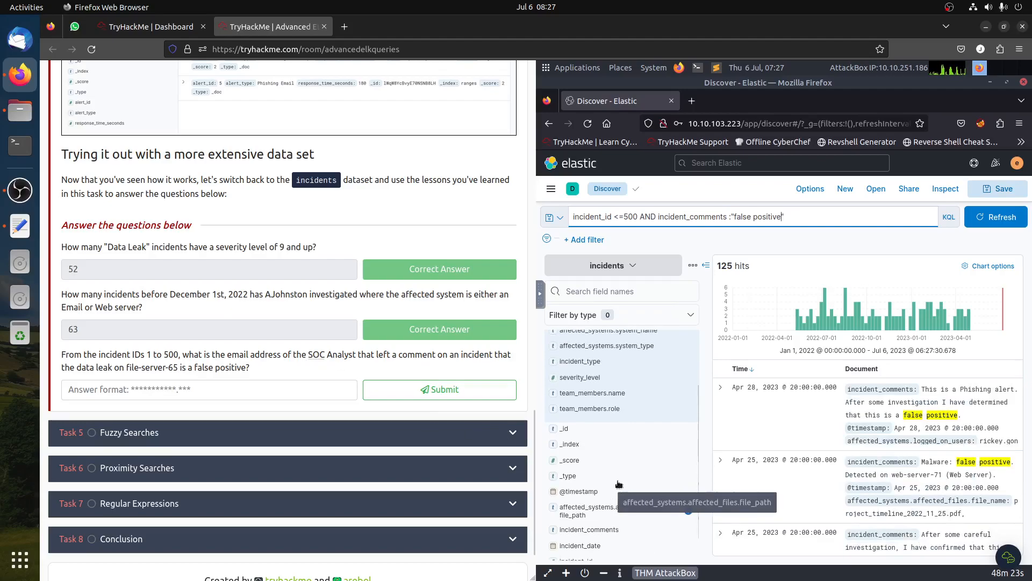
- Add a filter for incident_type Data Leak from the field's top values
scroll(618, 484, "up", 2)
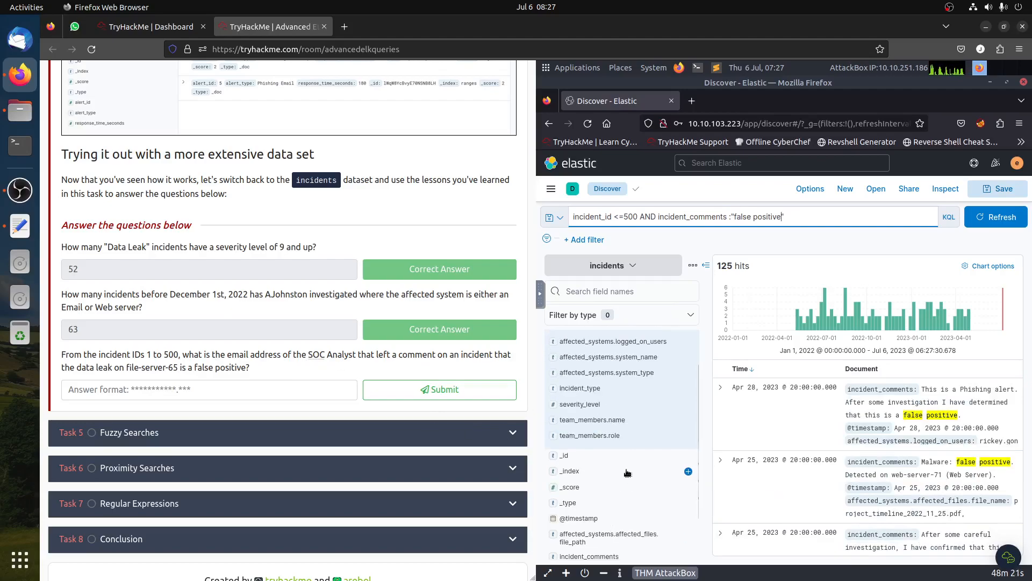
left_click(612, 436)
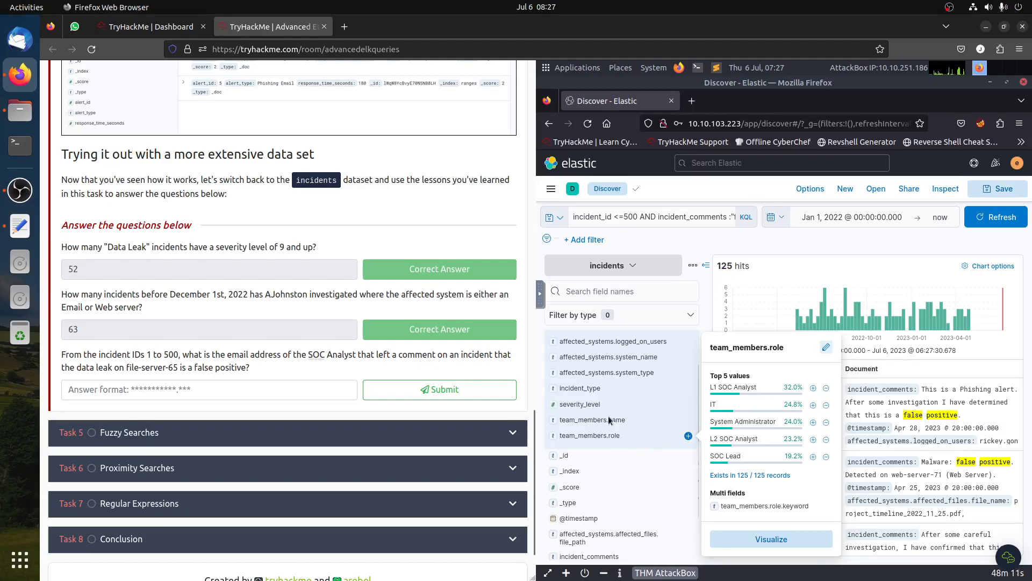
left_click(591, 394)
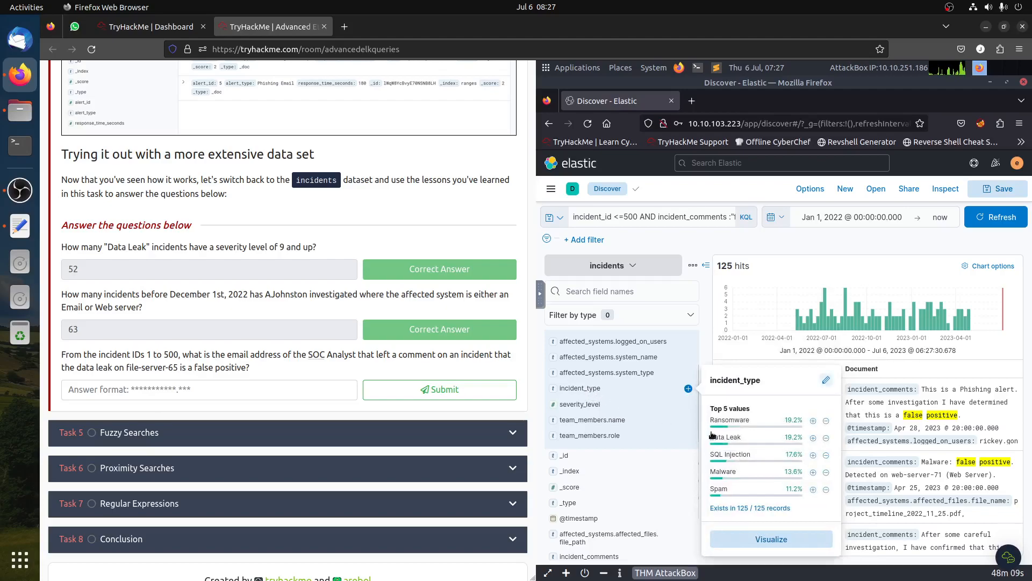
left_click(813, 438)
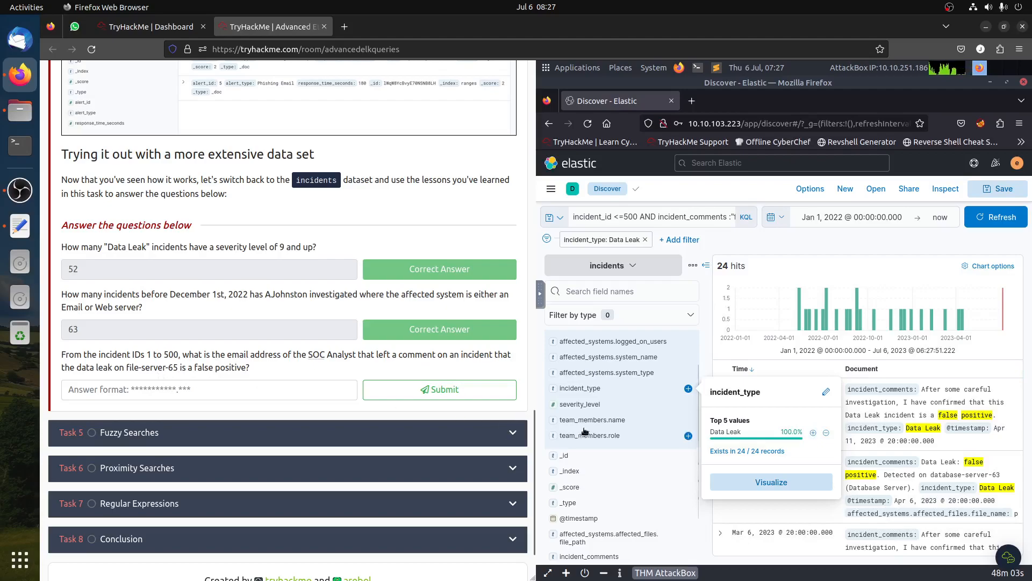
- Add a filter on affected_systems.system_name and set its value to file-server-65
left_click(629, 359)
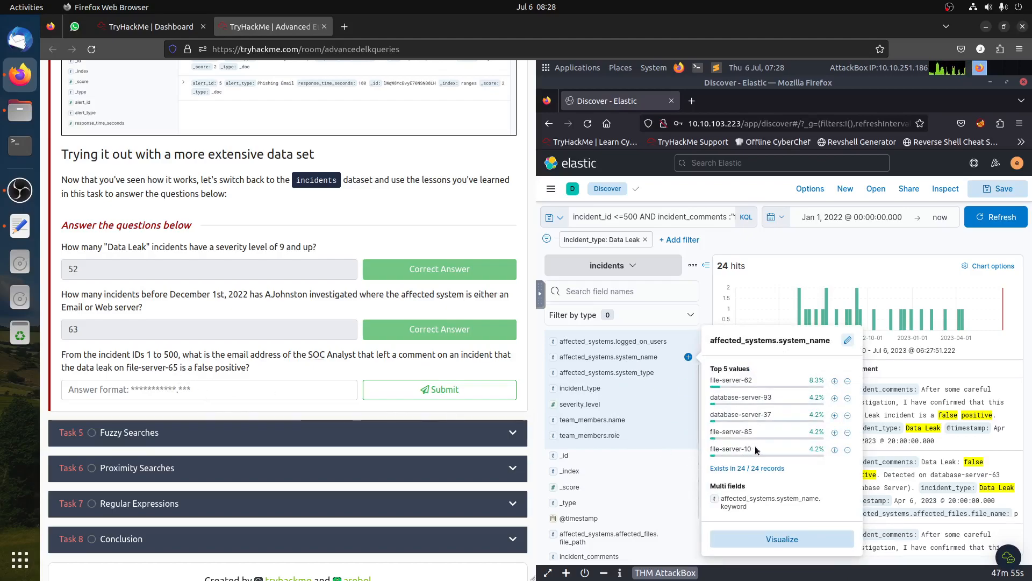
left_click(835, 381)
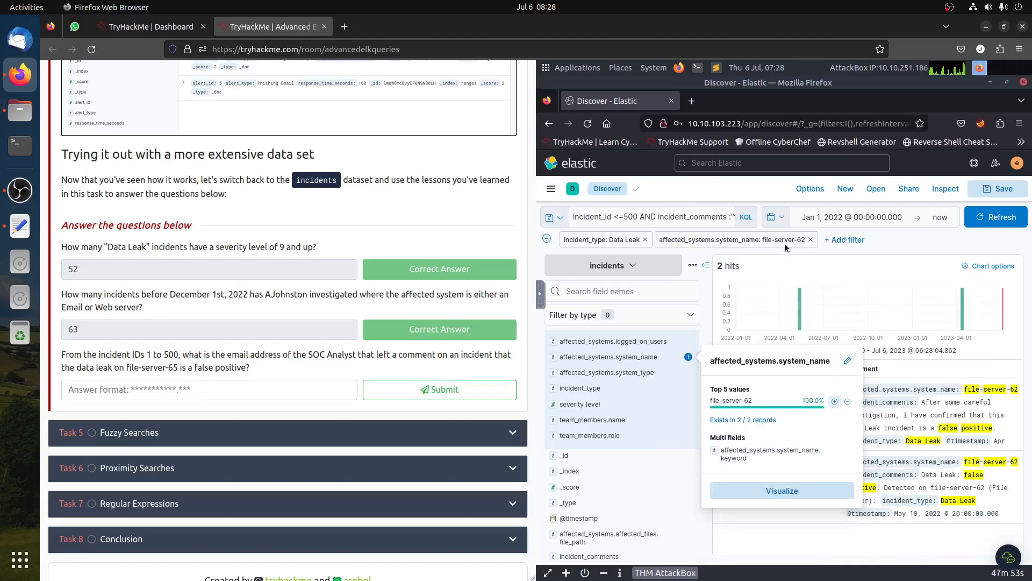
left_click(772, 243)
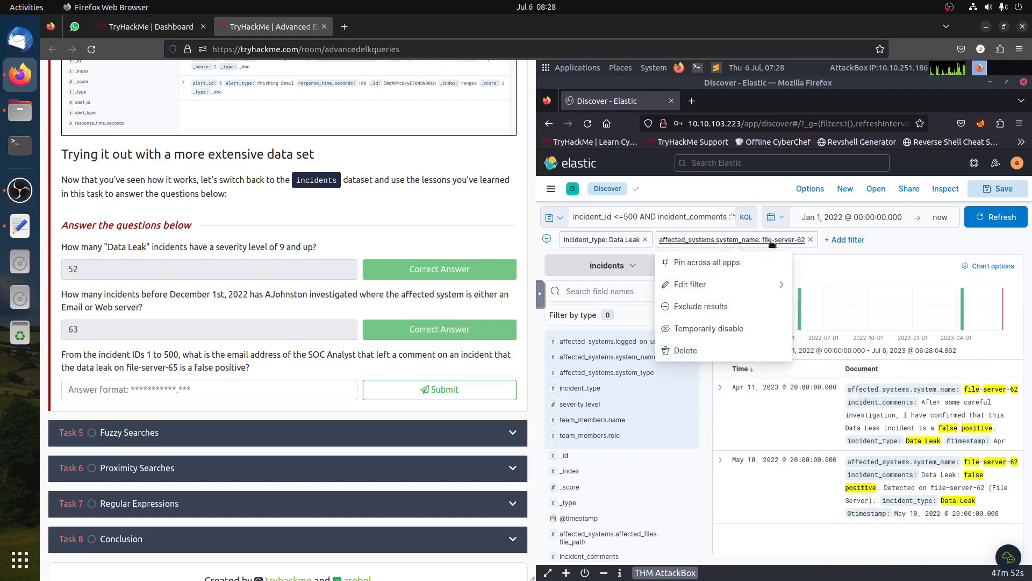
left_click(690, 285)
left_click(670, 346)
key("BackSpace")
type("5")
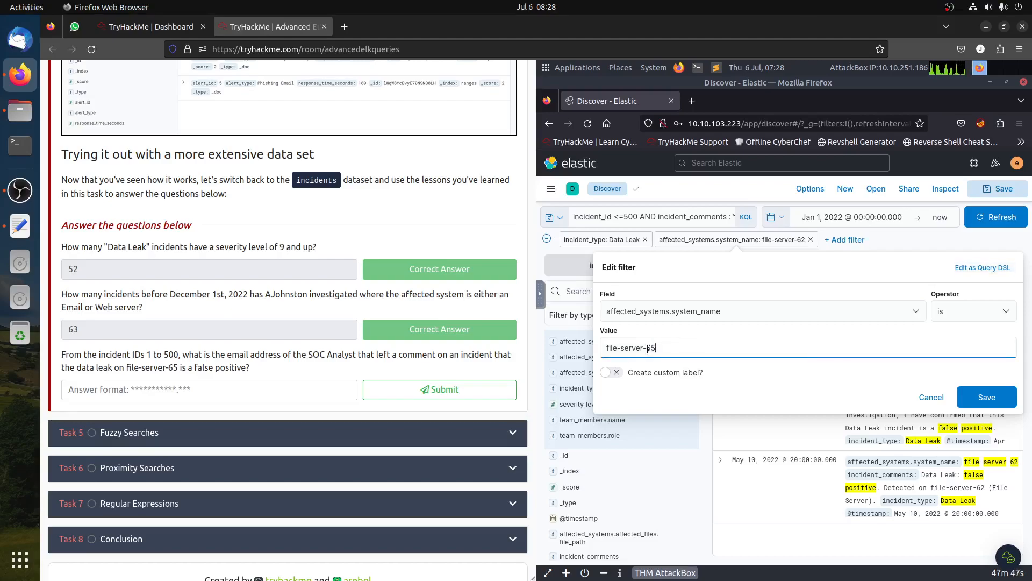
left_click(986, 398)
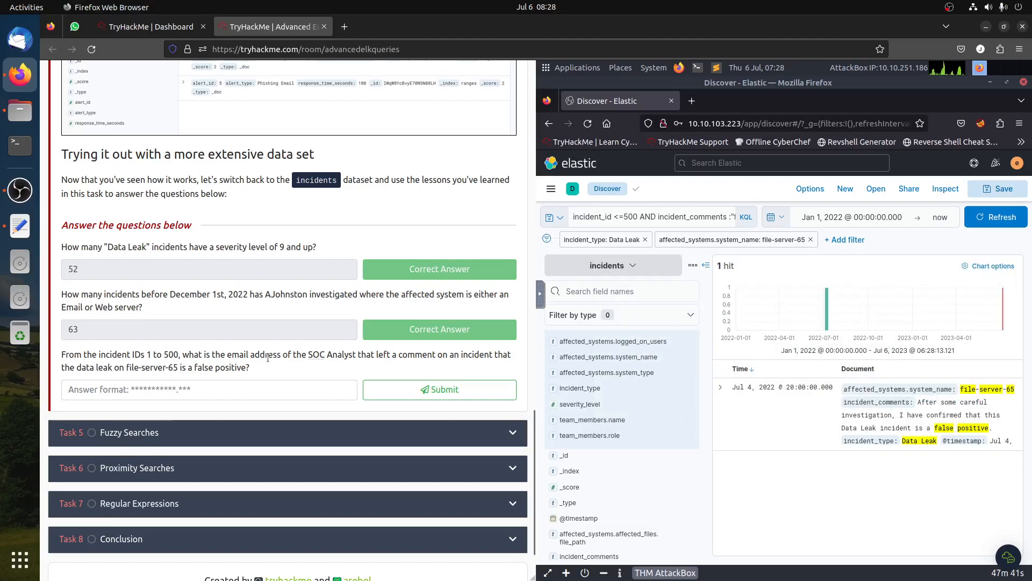
- Expand the single matching incident and select the team member's email address in its details
left_click(721, 387)
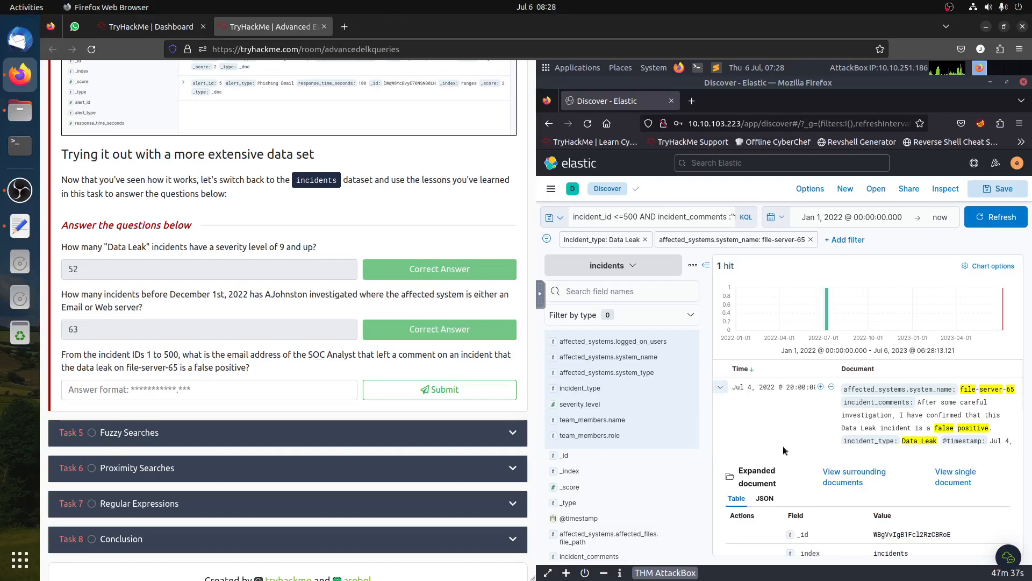
scroll(784, 451, "down", 2)
scroll(784, 450, "down", 5)
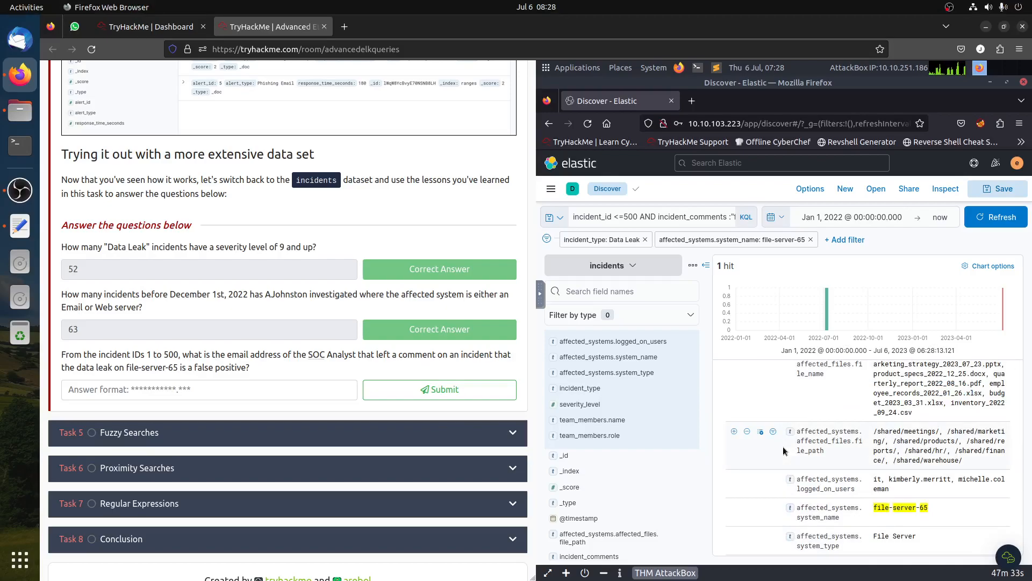
scroll(878, 461, "down", 6)
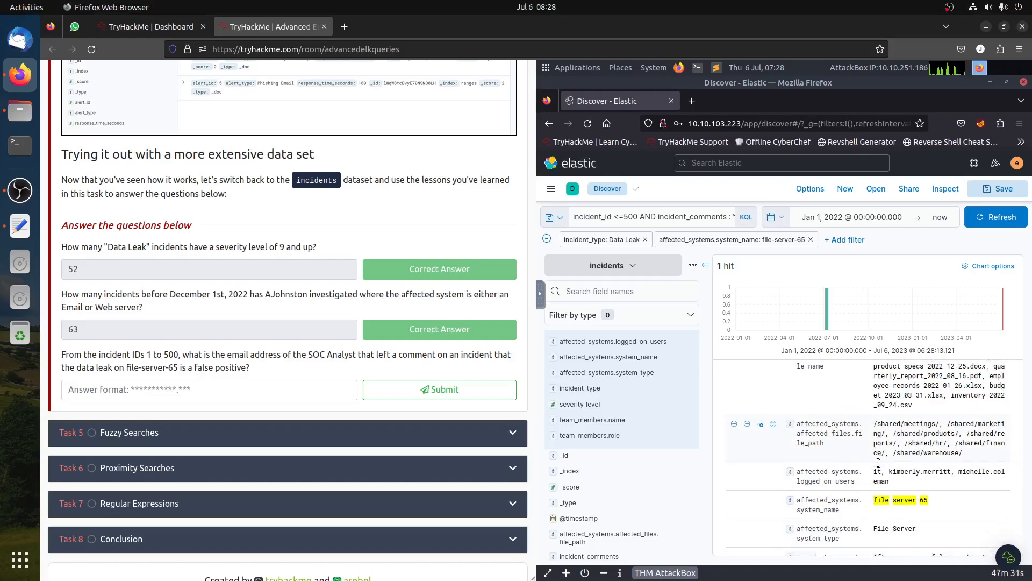
scroll(880, 465, "down", 2)
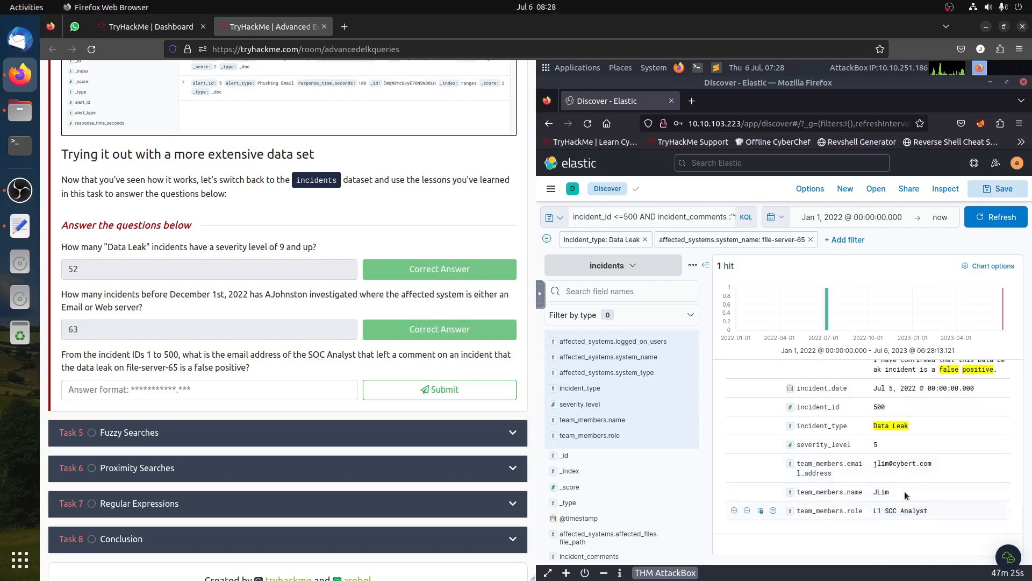
left_click_drag(874, 463, 932, 463)
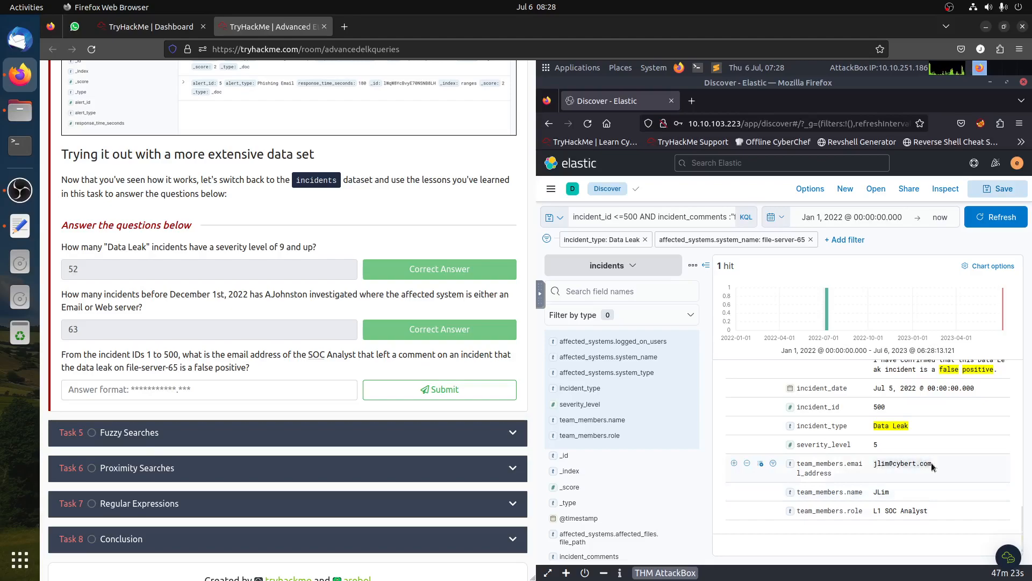
- Copy the team member's e-mail address into the third answer field and submit it
key("ctrl+c")
left_click(210, 389)
key("ctrl+v")
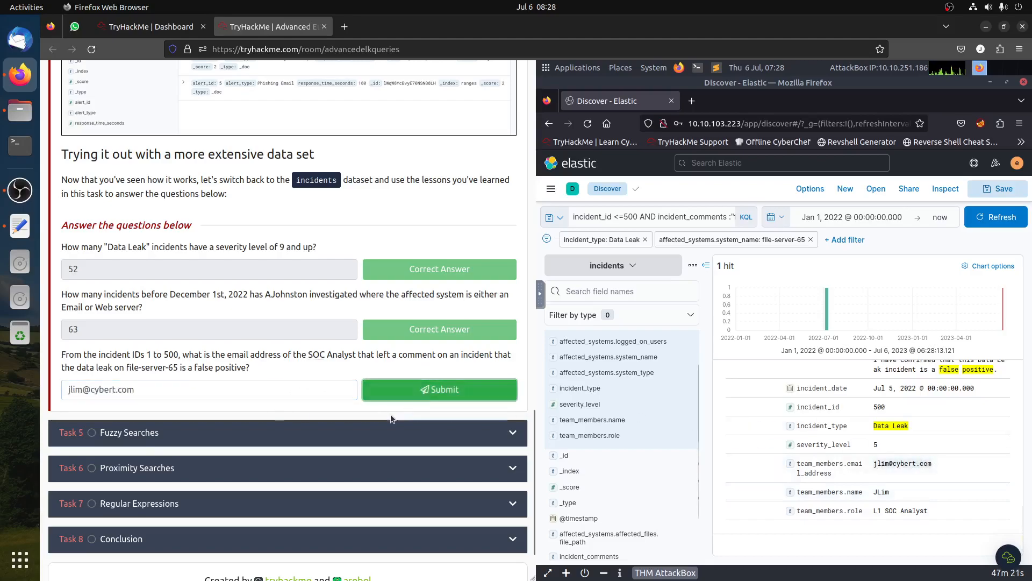
left_click(439, 389)
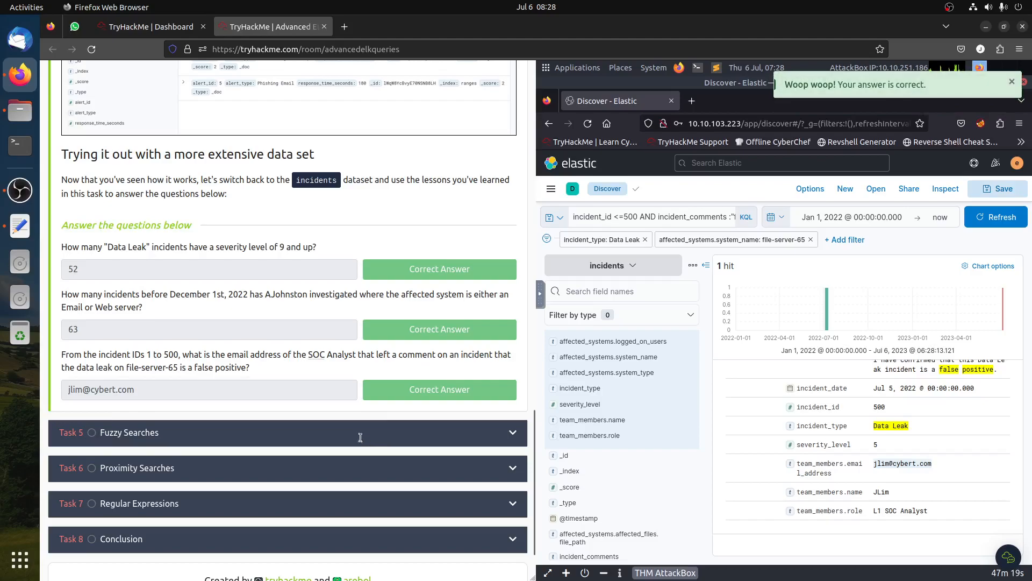
- Clear the query, remove both the incident_type and system_name filters, and refresh the results
left_click(361, 442)
scroll(362, 442, "up", 5)
left_click(704, 221)
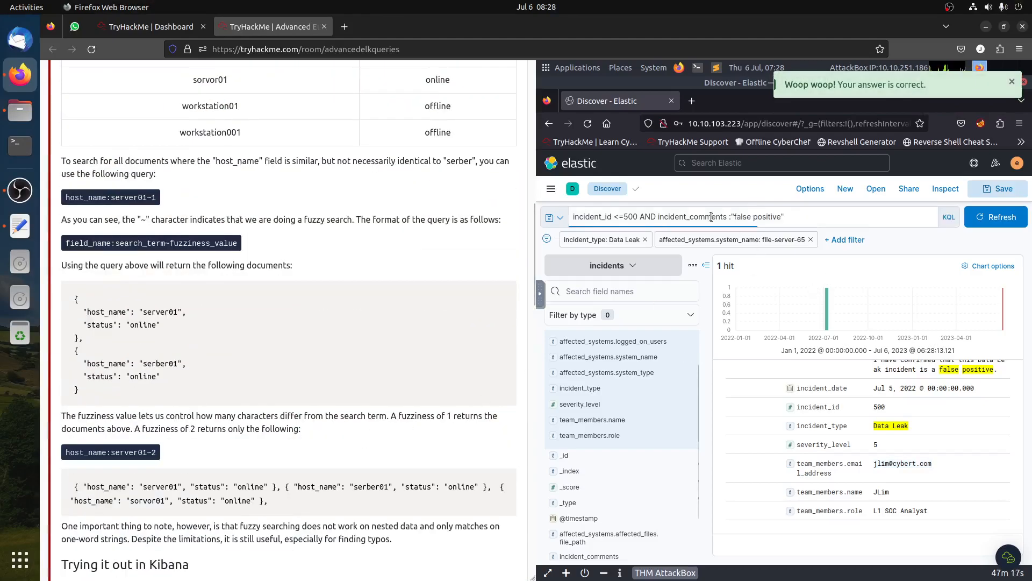
key("BackSpace")
left_click(968, 245)
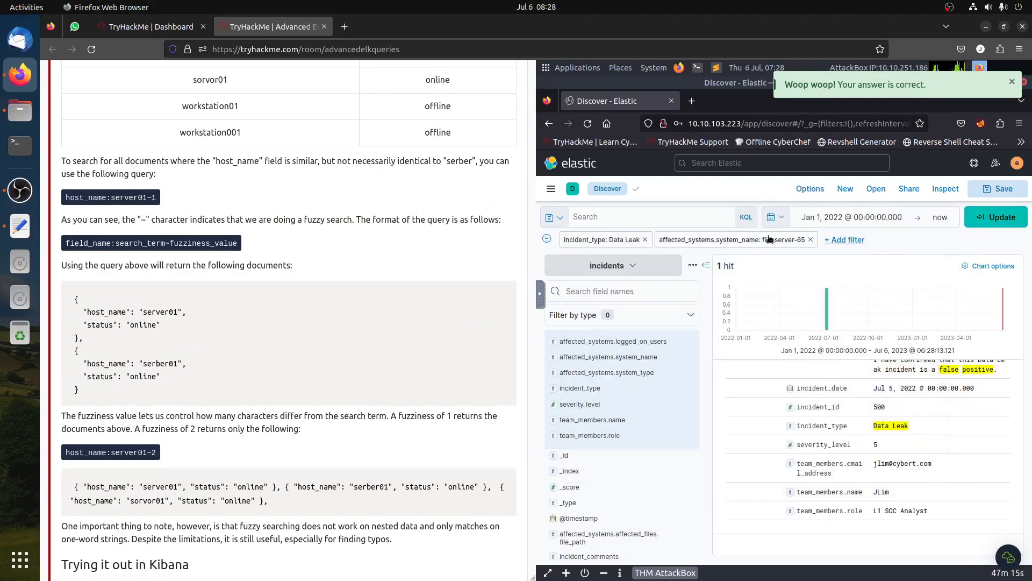
left_click(811, 239)
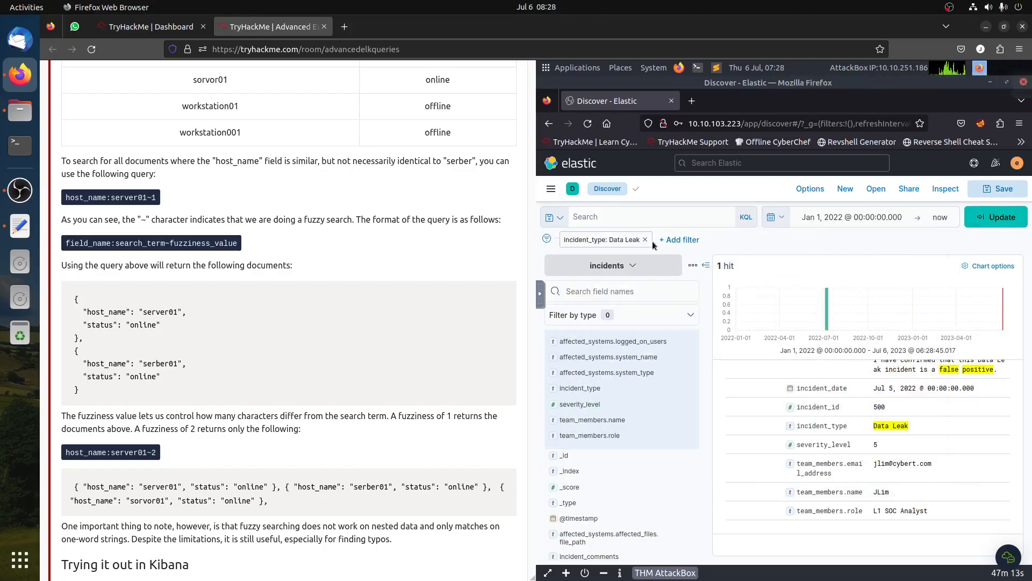
left_click(647, 240)
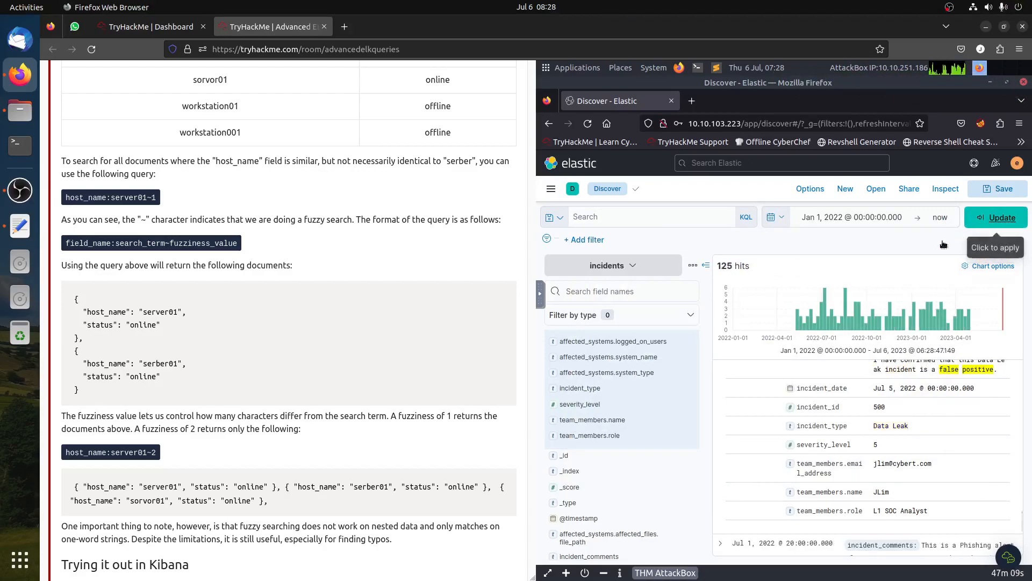
left_click(988, 222)
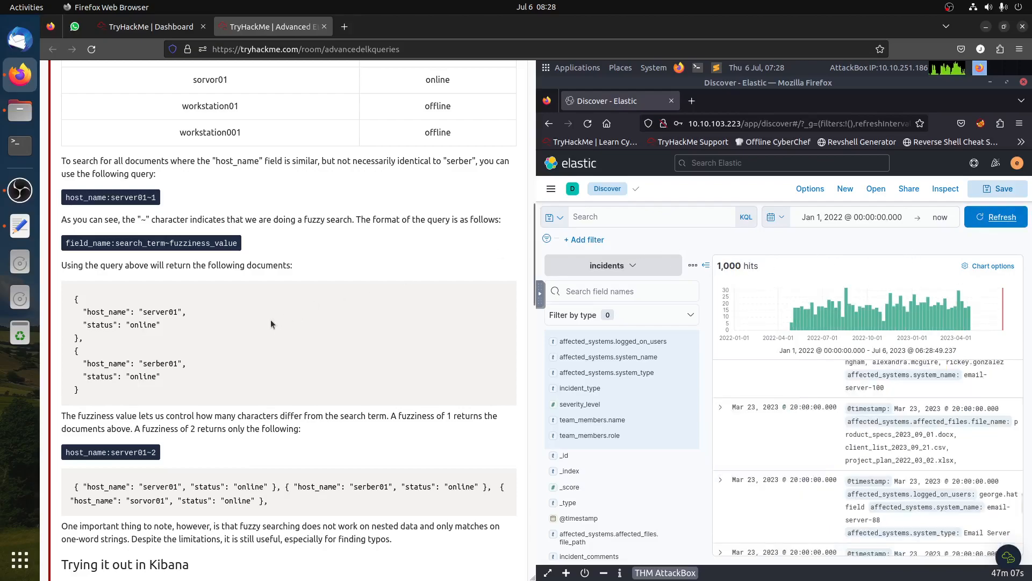
- Read the Fuzzy Searches task's explanation of fuzzy query syntax and fuzziness values
scroll(267, 325, "up", 9)
scroll(266, 320, "down", 3)
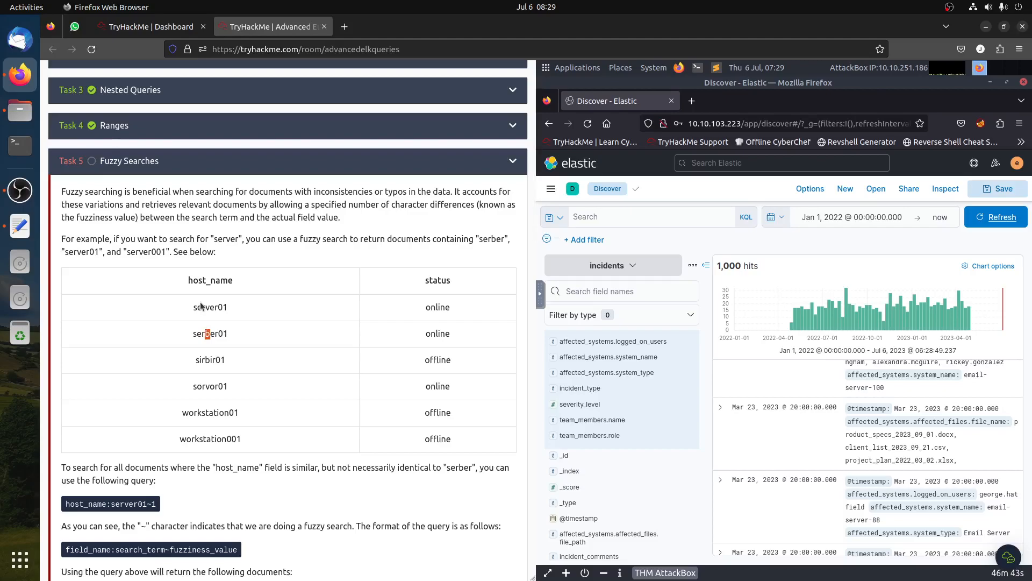
scroll(307, 415, "down", 2)
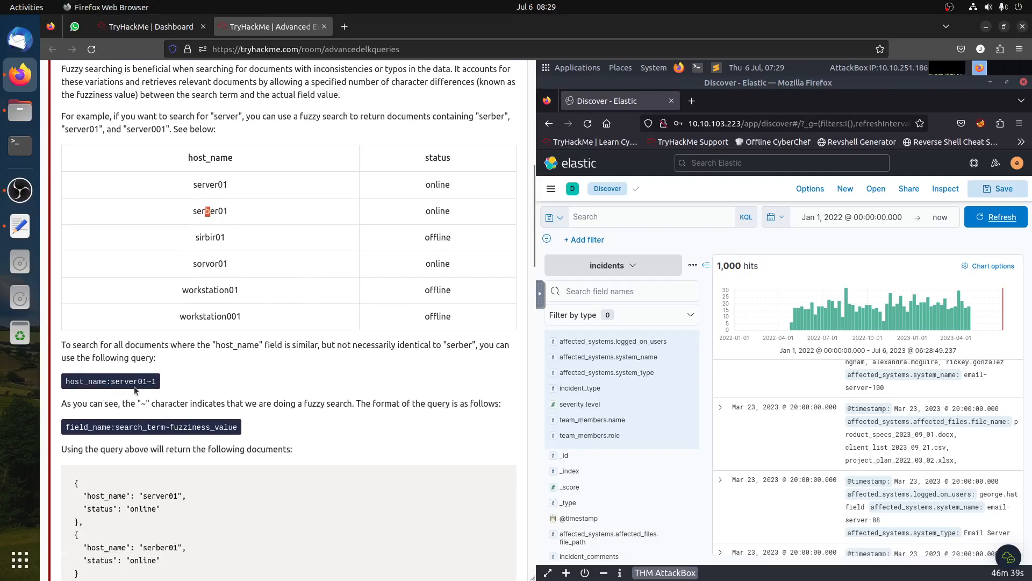
left_click_drag(138, 382, 143, 382)
left_click(153, 380)
left_click_drag(472, 344, 446, 346)
left_click_drag(146, 403, 141, 403)
left_click_drag(358, 404, 282, 397)
scroll(463, 417, "down", 3)
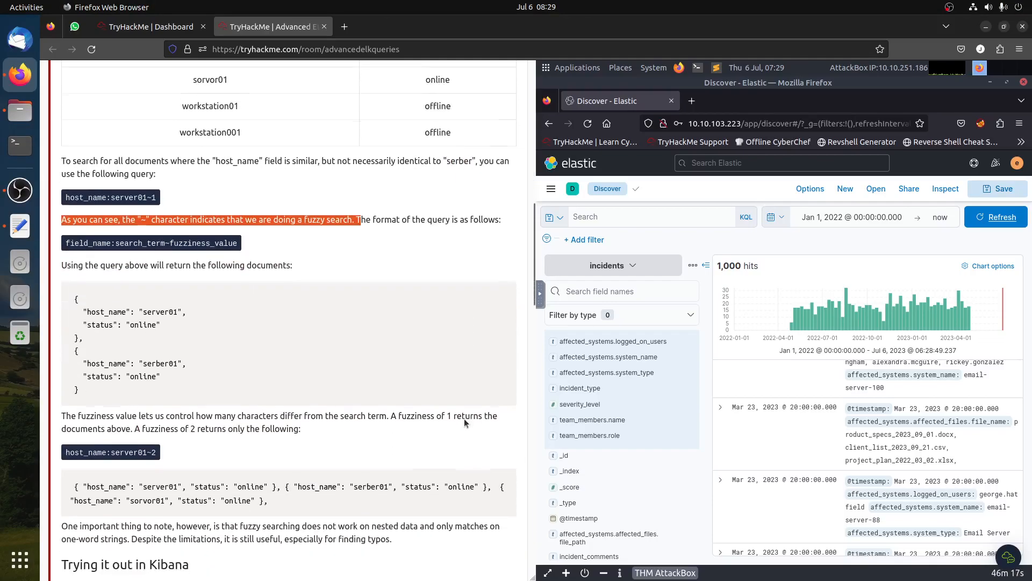
left_click_drag(123, 242, 222, 243)
left_click(176, 245)
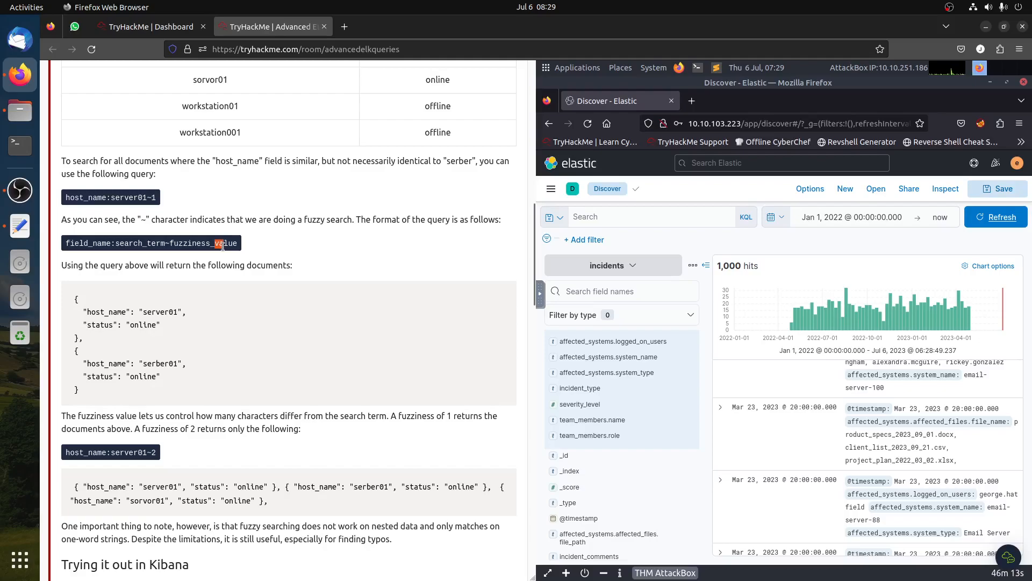
left_click(235, 259)
left_click_drag(152, 198, 159, 200)
scroll(348, 380, "down", 2)
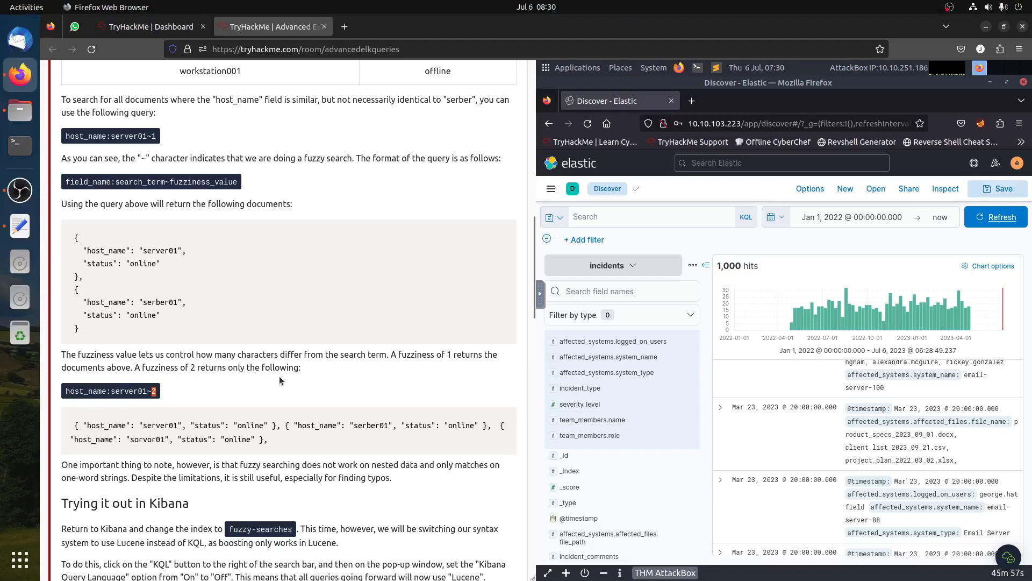
scroll(280, 375, "down", 5)
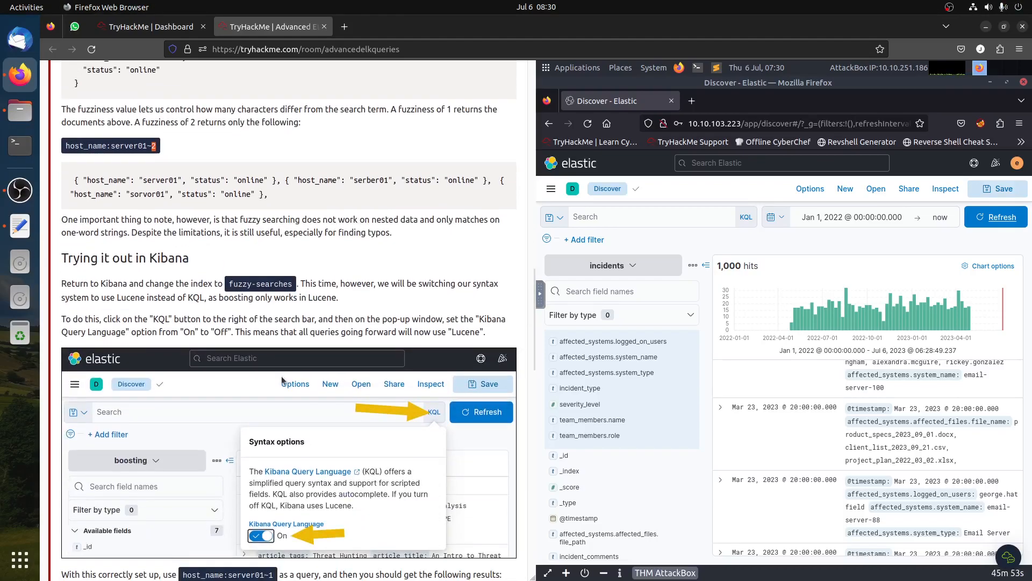
scroll(282, 375, "down", 1)
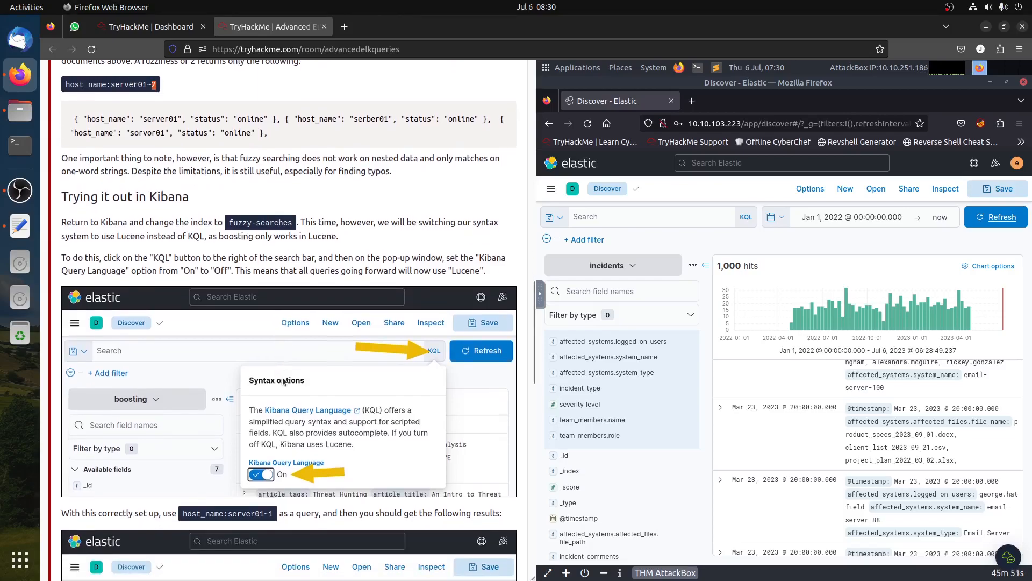
- Switch the query language from KQL to Lucene and change the index pattern to fuzzy-searches
left_click(746, 218)
left_click(571, 341)
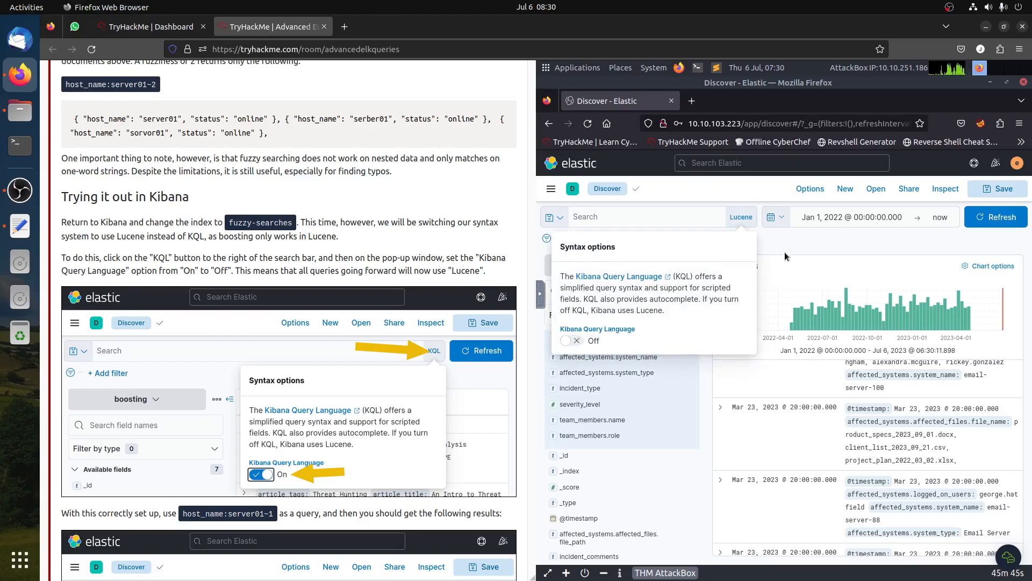
left_click(741, 219)
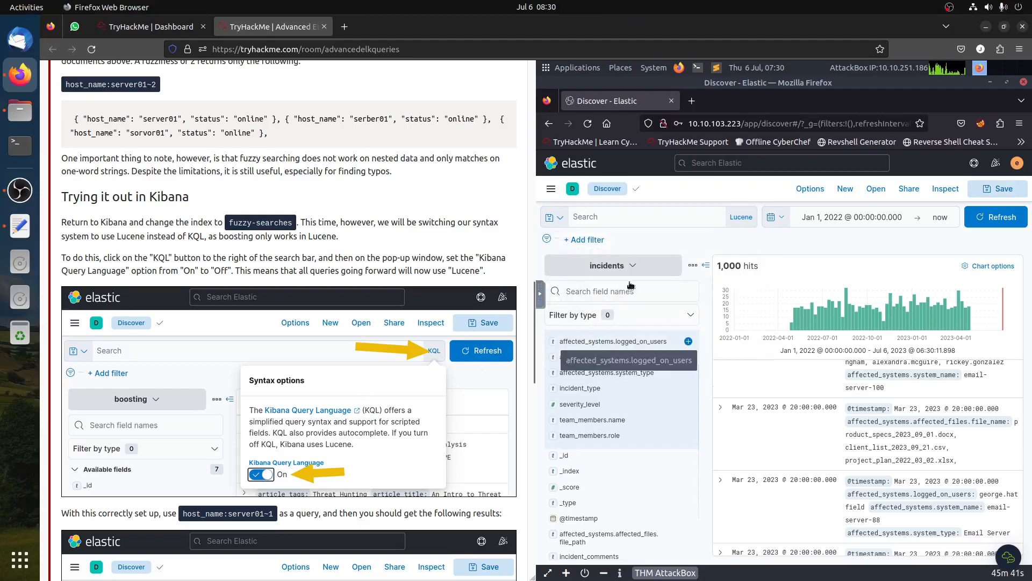
left_click(629, 265)
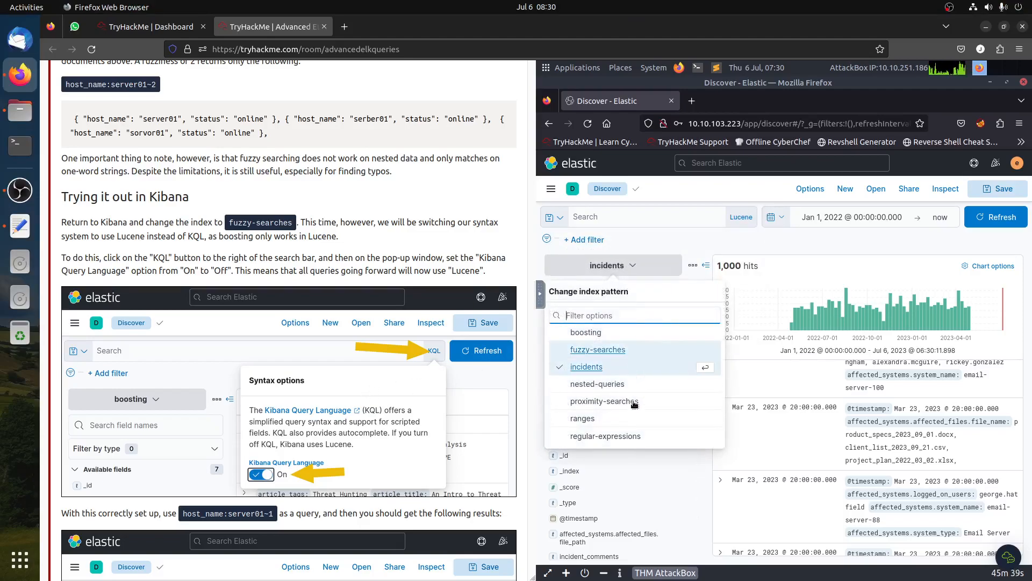
left_click(588, 351)
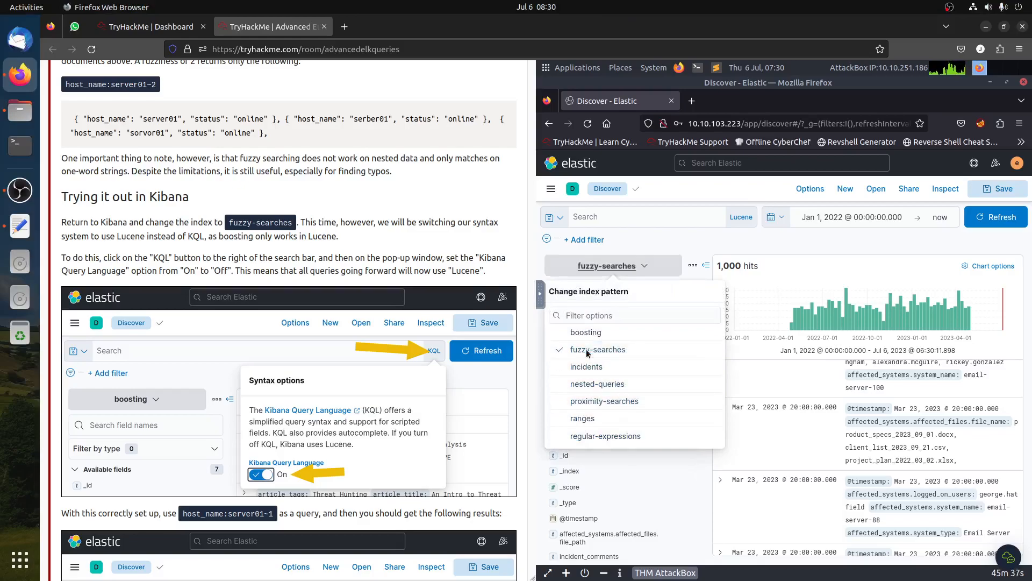
scroll(333, 390, "down", 5)
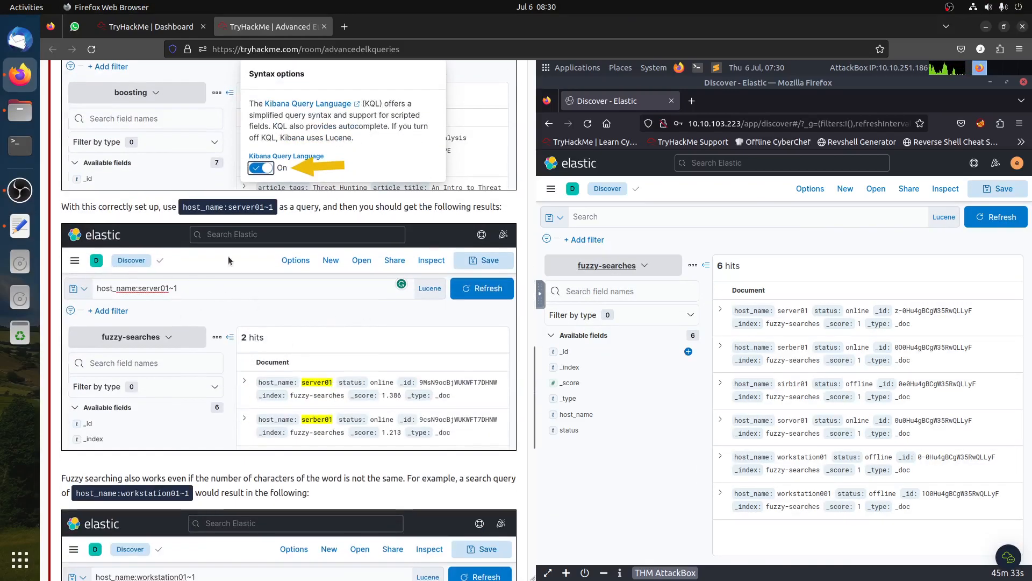
- Run the fuzzy query host_name:server01~1
left_click(636, 216)
type("host_nmam")
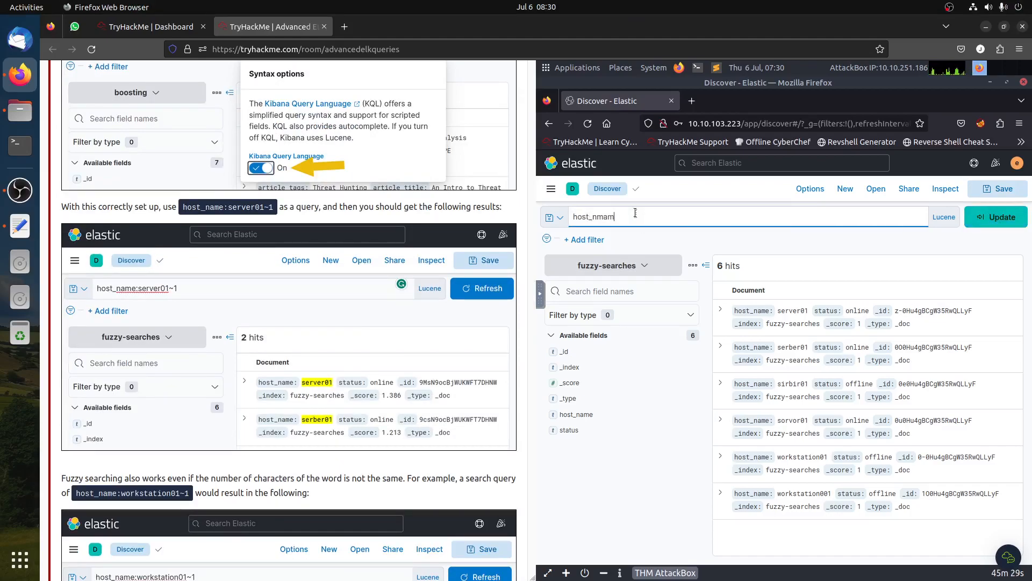
key("BackSpace")
key("BackSpace")
type("ame:server01")
key("Return")
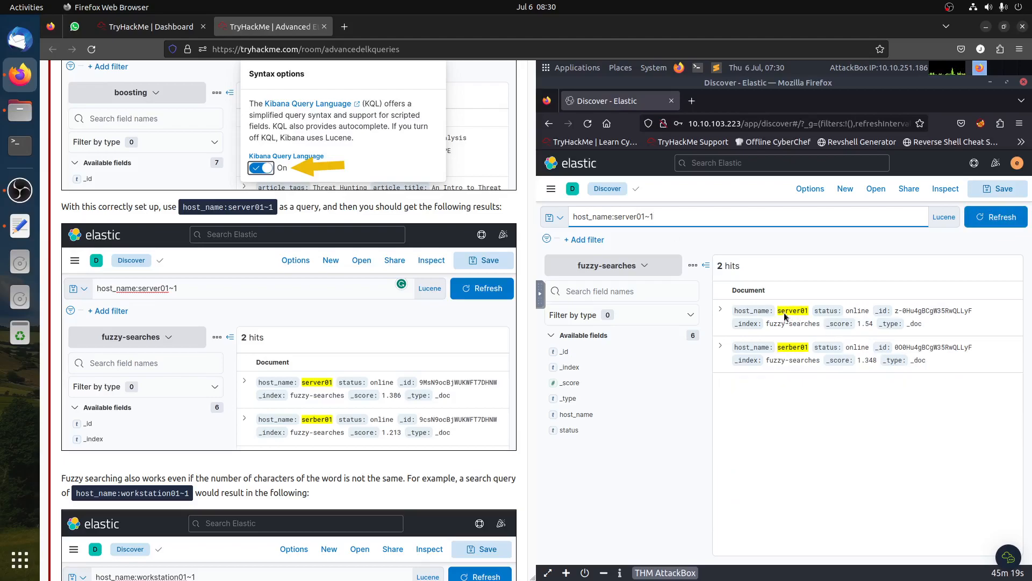
left_click(809, 310)
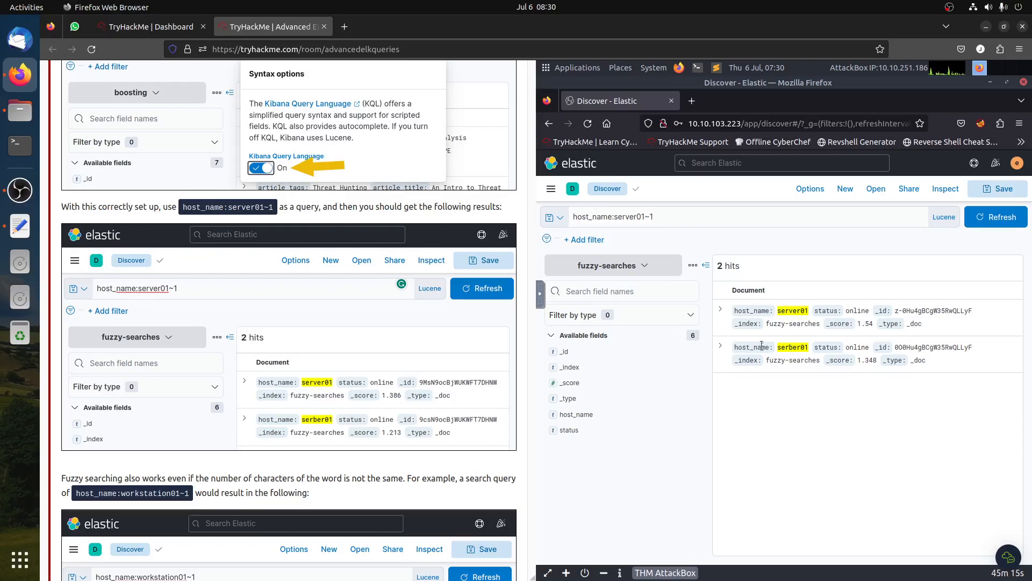
scroll(379, 392, "down", 8)
scroll(381, 394, "up", 2)
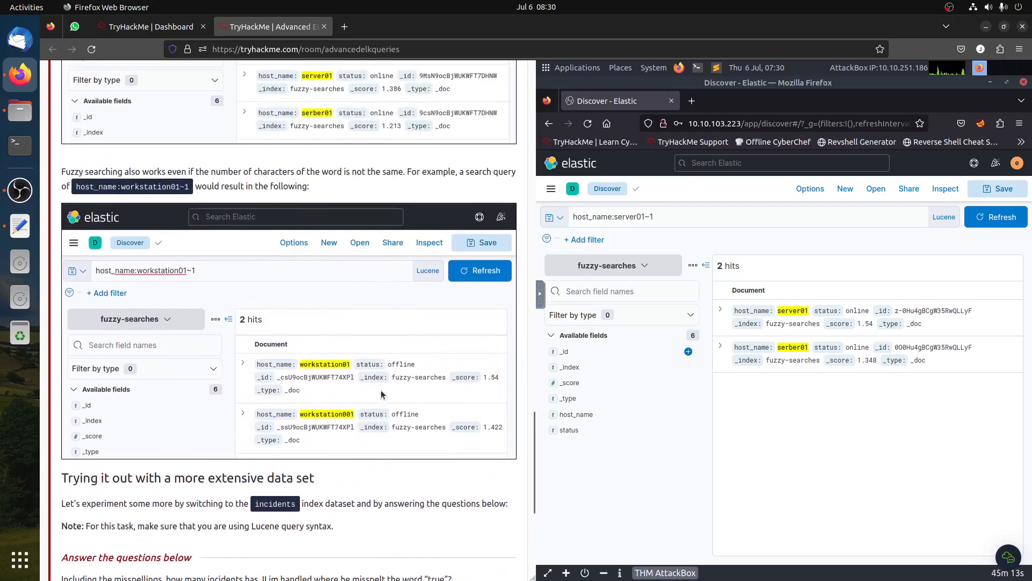
- Change the query to host_name:workstation01~1 and run it
left_click(625, 215)
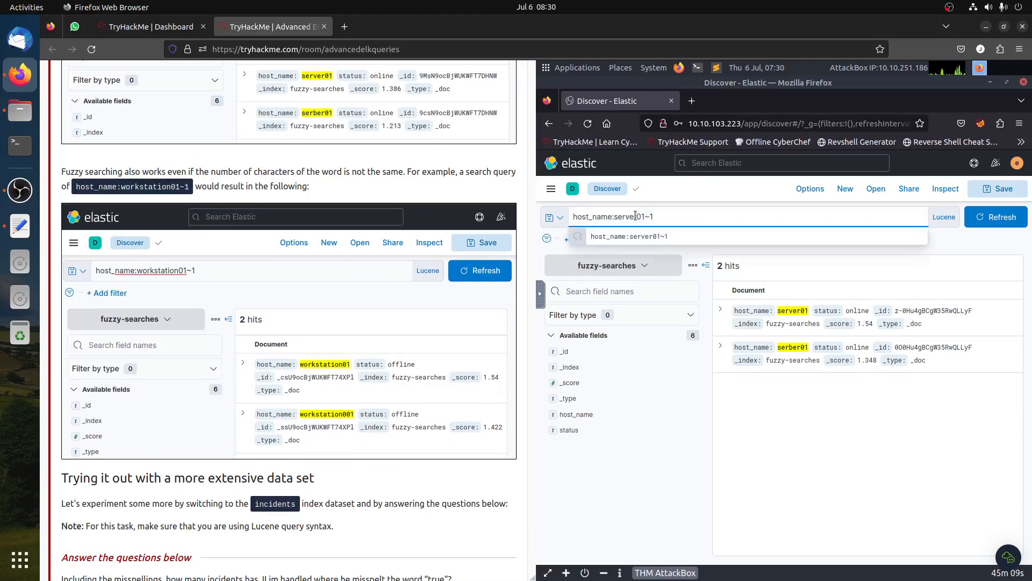
left_click_drag(636, 216, 615, 216)
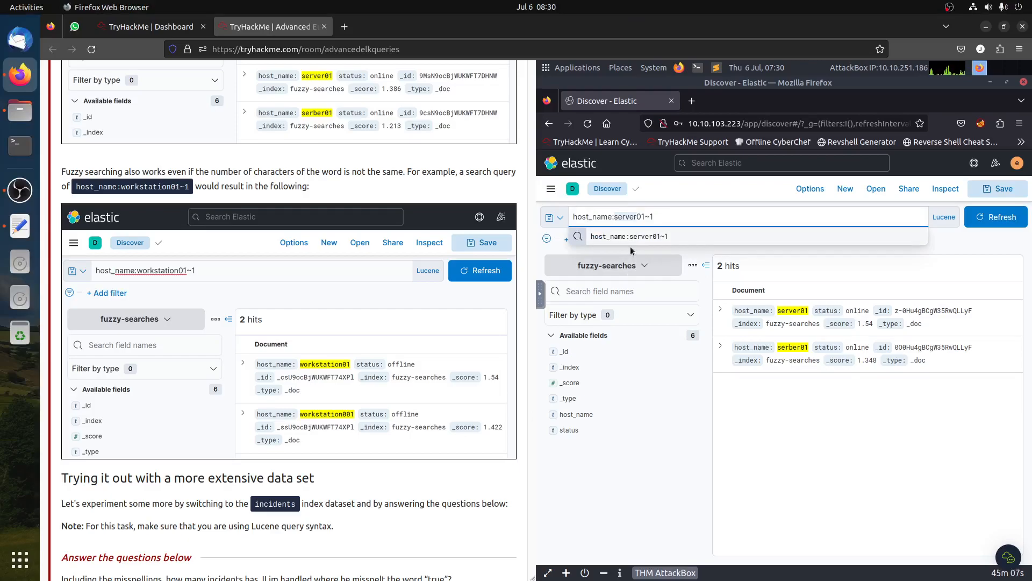
type("workstation")
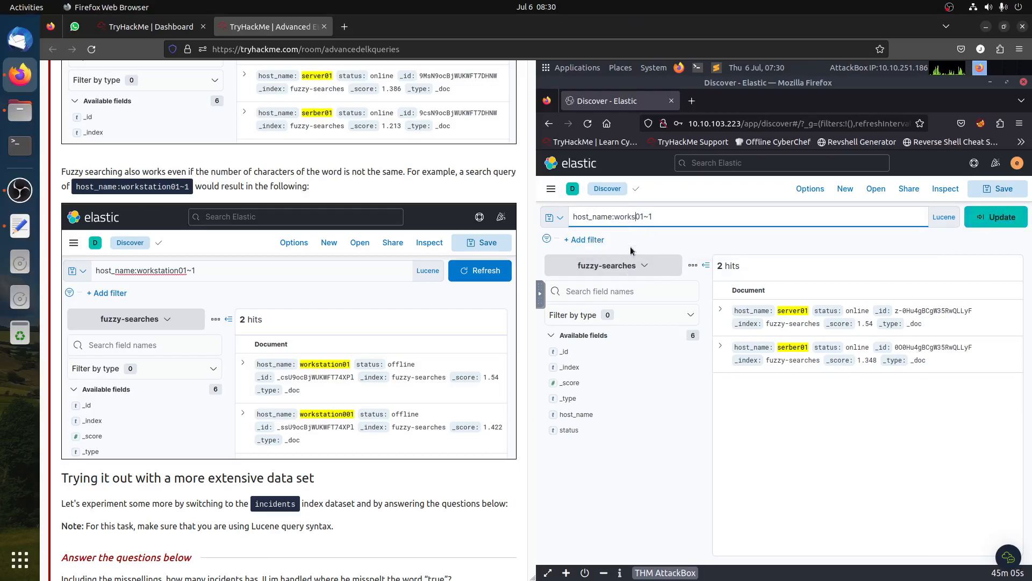
key("Return")
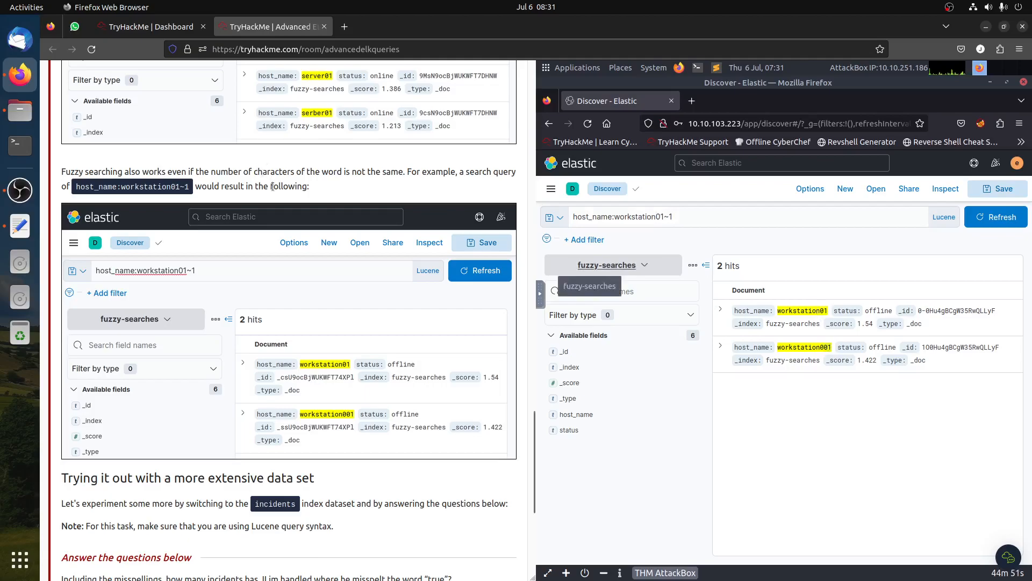
- Clear the query, switch the index pattern back to incidents, and refresh the results
scroll(276, 193, "down", 5)
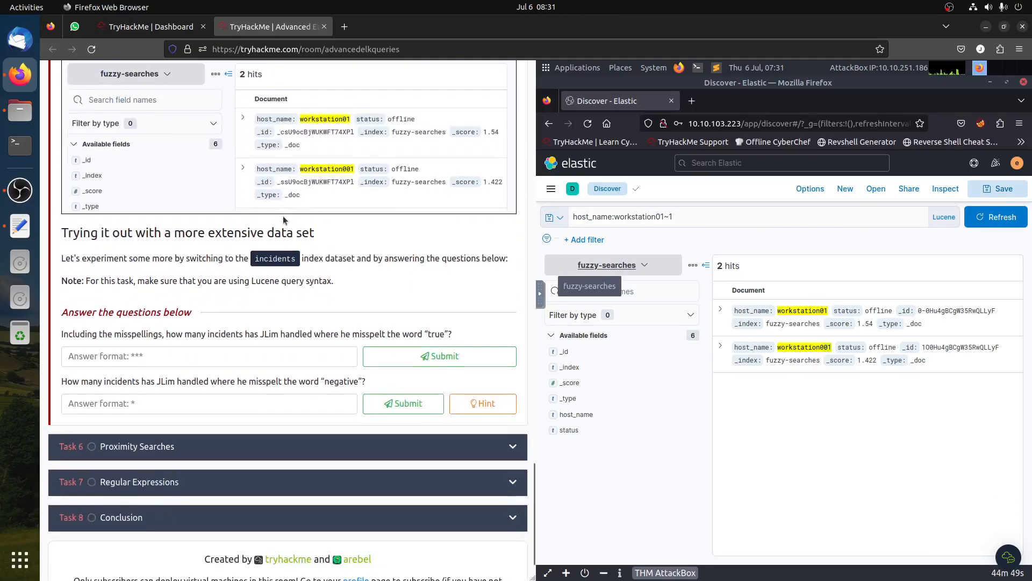
left_click_drag(144, 282, 410, 301)
left_click(363, 284)
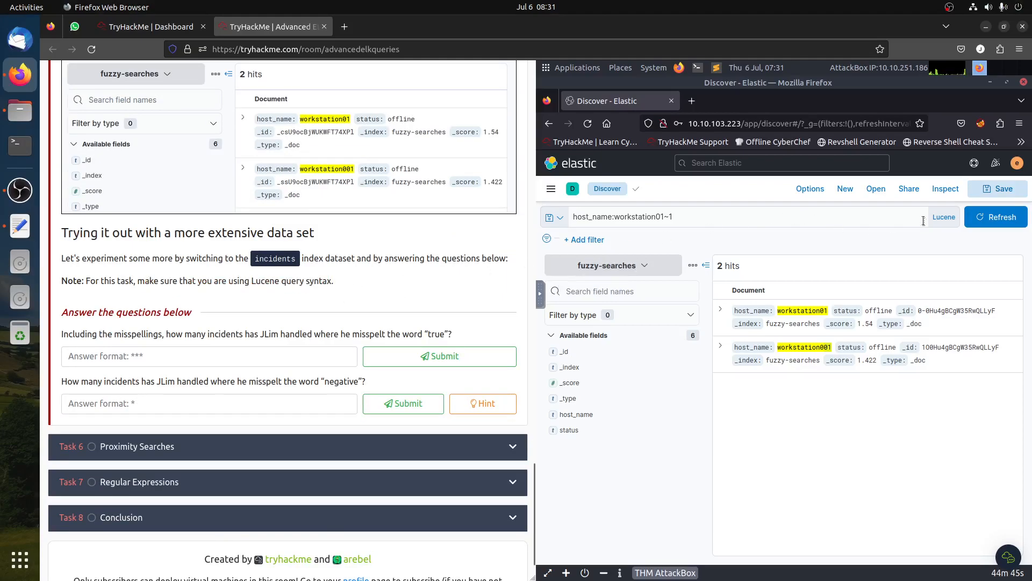
left_click(944, 218)
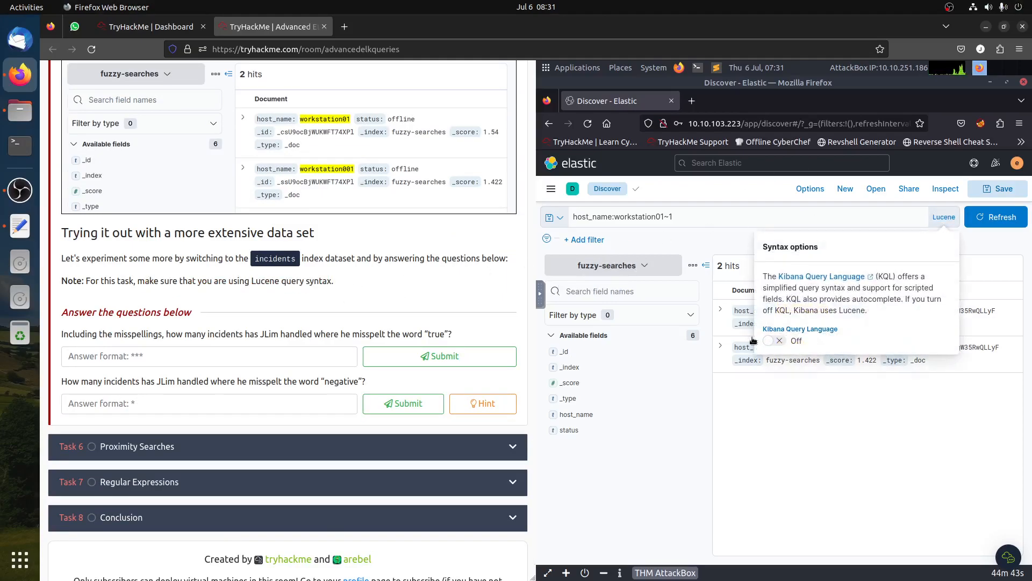
left_click(685, 216)
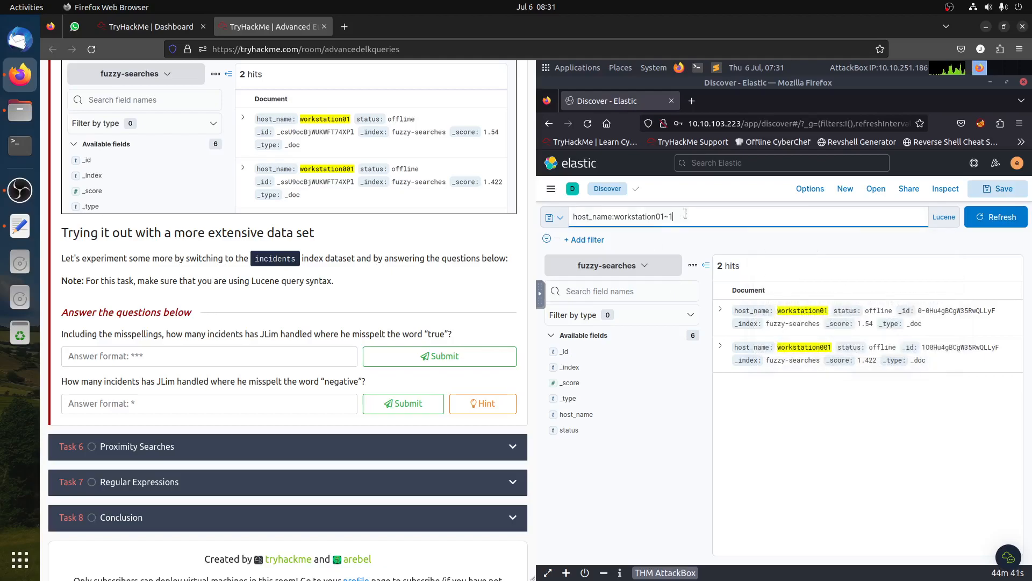
key("ctrl+a")
key("BackSpace")
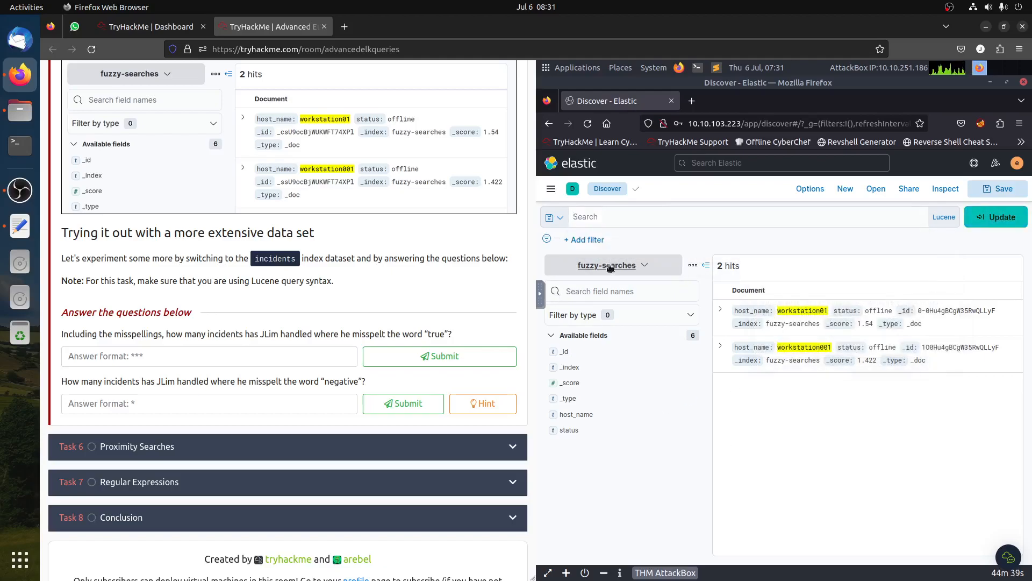
left_click(607, 266)
left_click(589, 367)
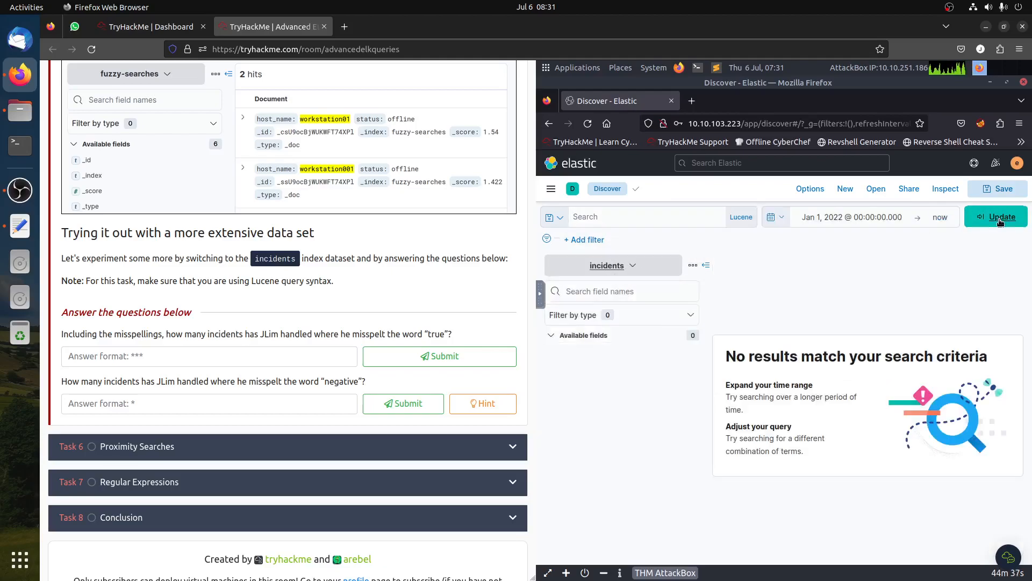
left_click(996, 217)
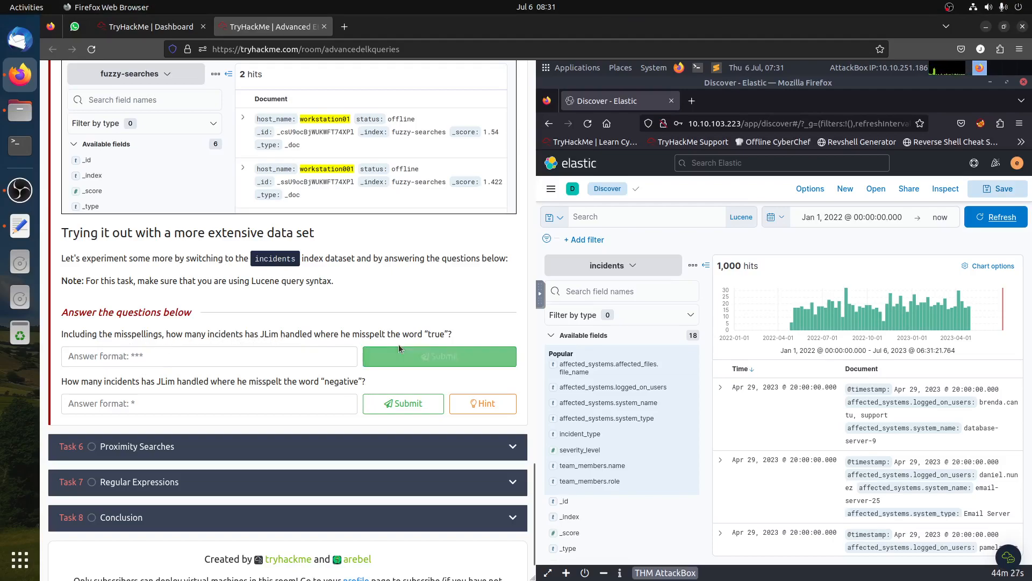
left_click_drag(450, 334, 312, 324)
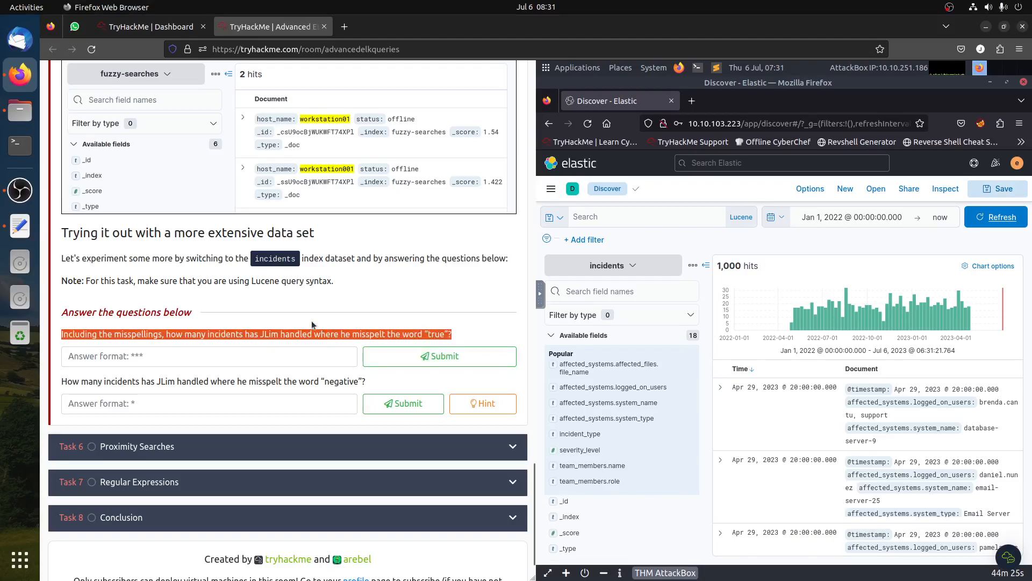
left_click(311, 325)
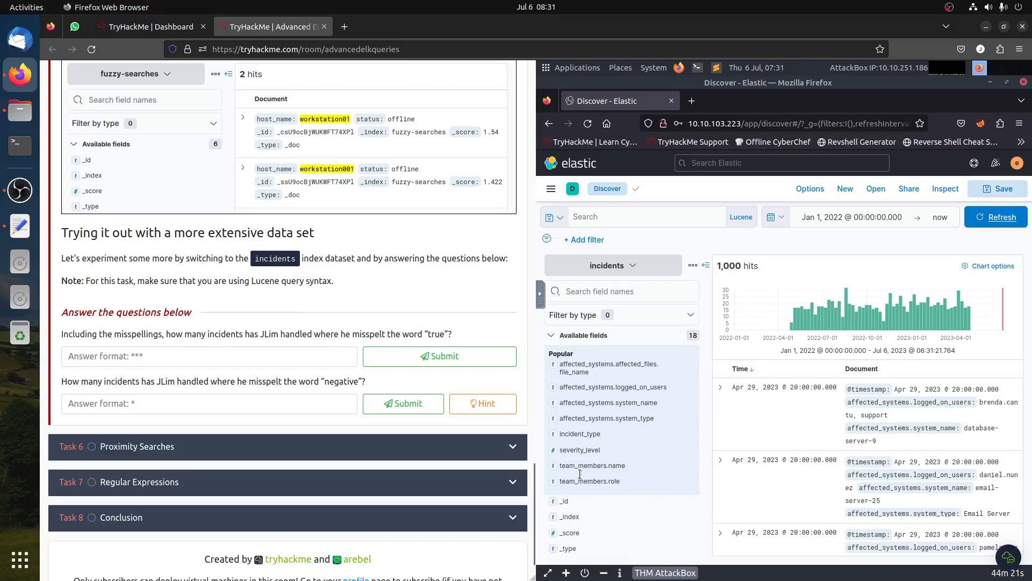
left_click(609, 467)
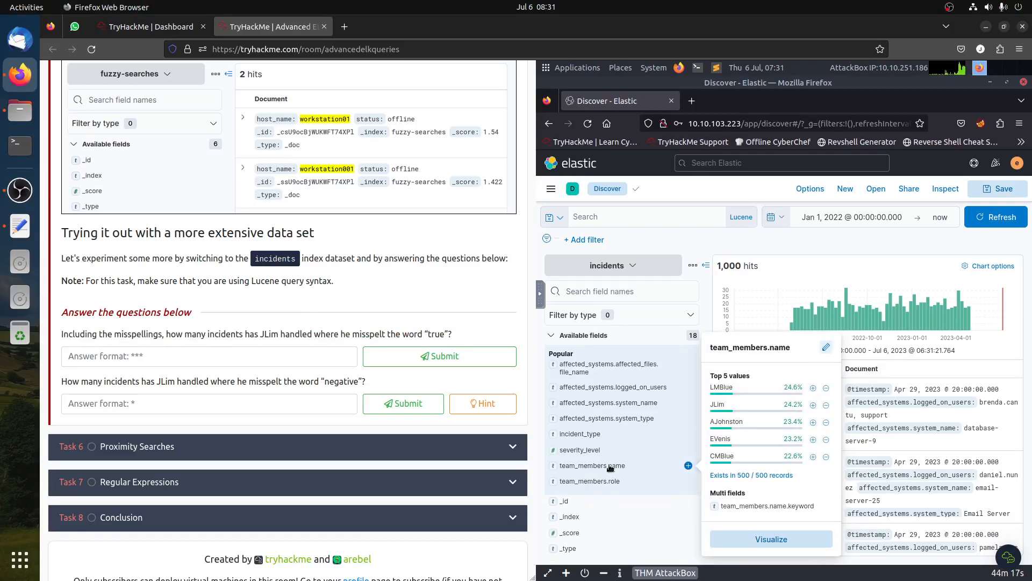
left_click(813, 404)
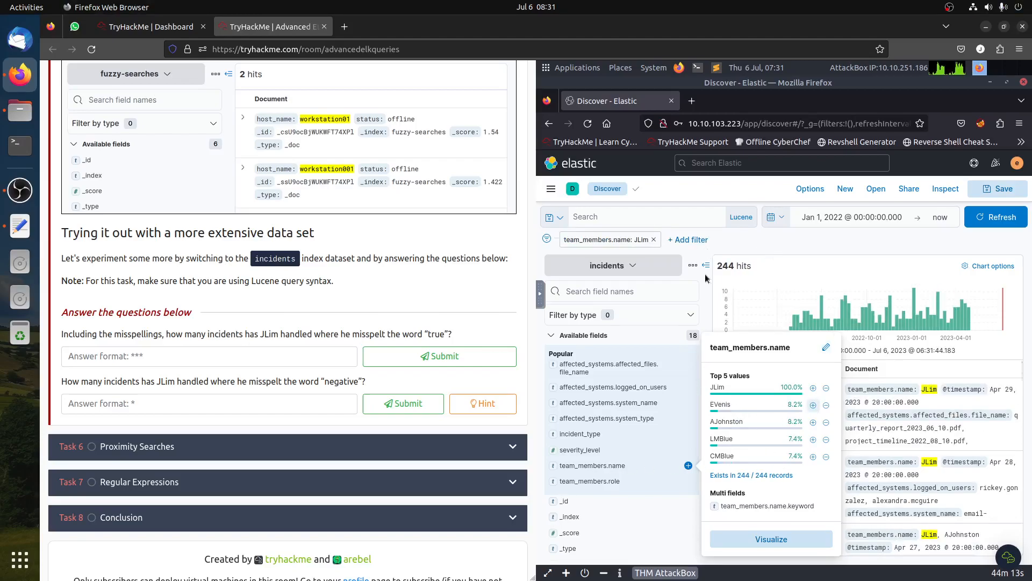
left_click(749, 242)
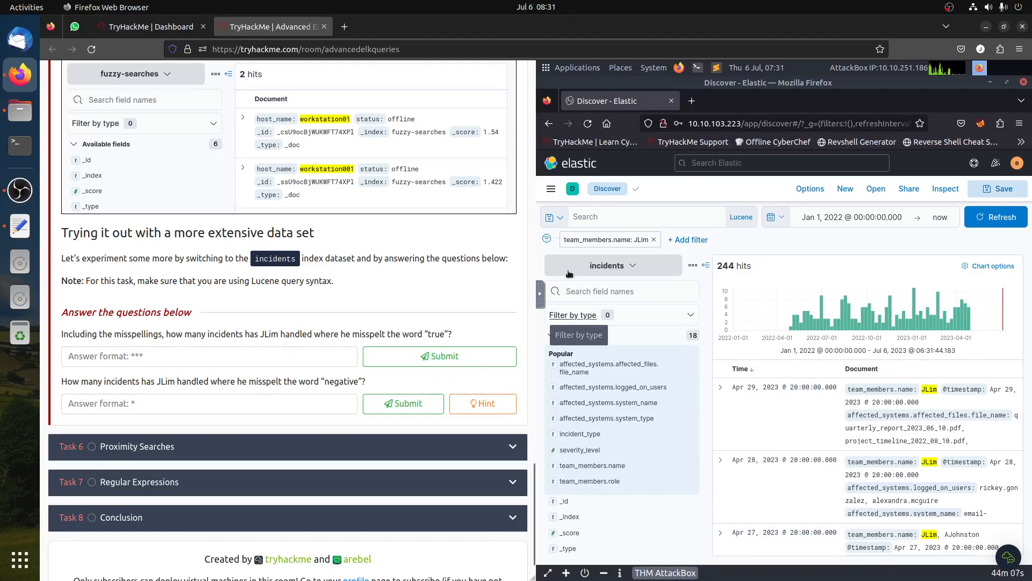
- Run the fuzzy query incident_comments:true~2
left_click(646, 216)
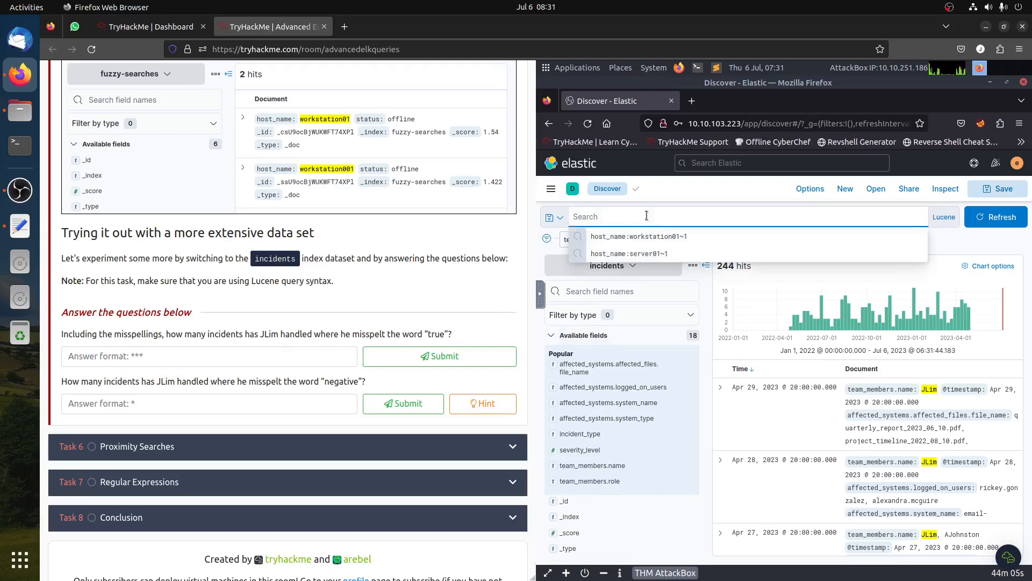
type("in")
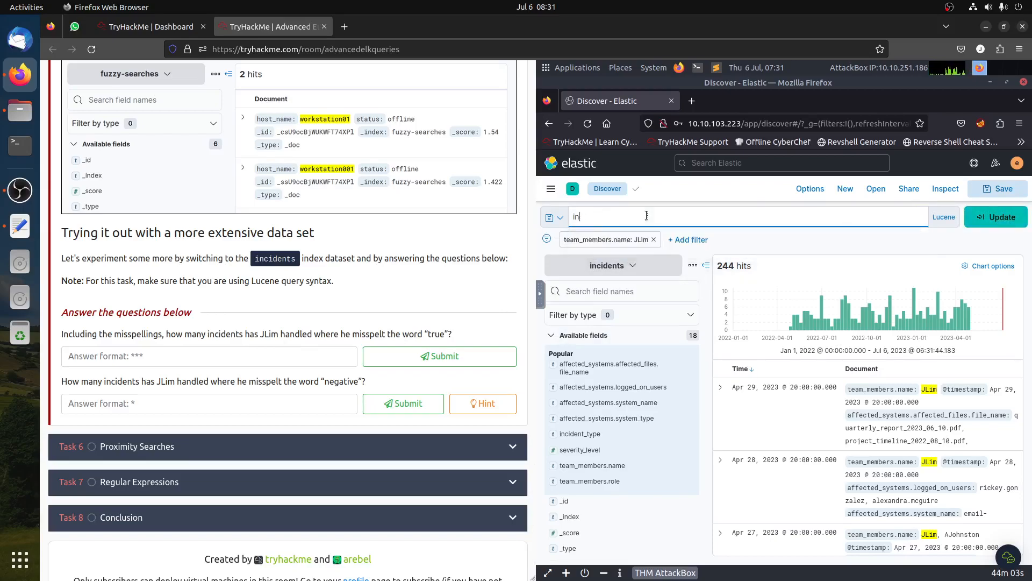
type("ccid")
scroll(650, 476, "down", 2)
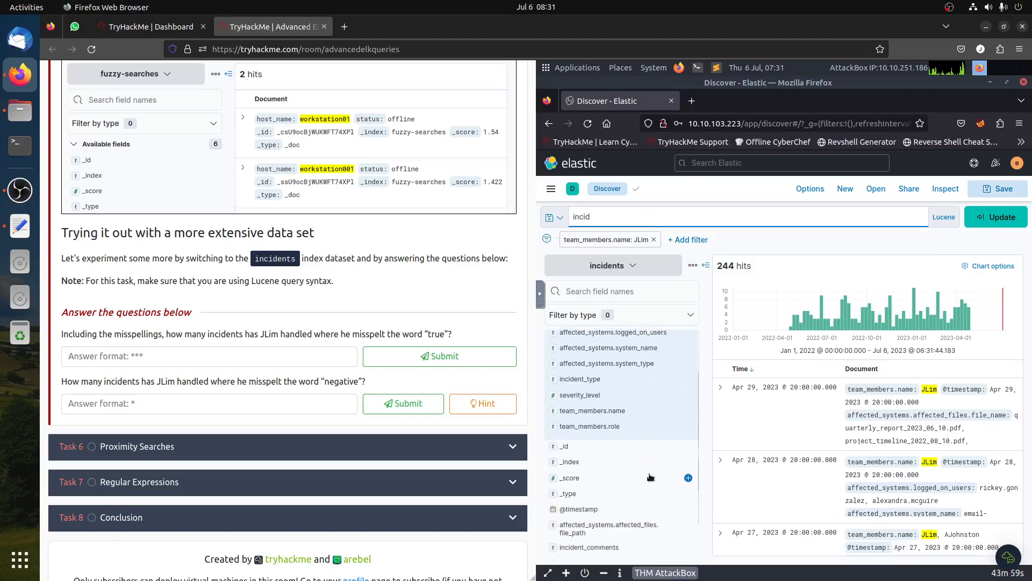
scroll(651, 478, "down", 2)
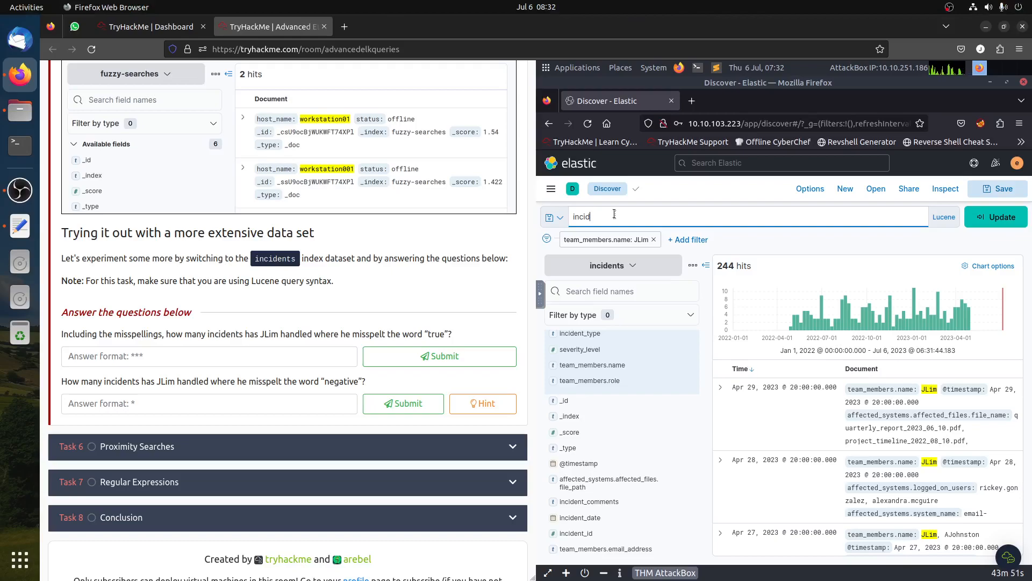
type("ent_comments:true~1")
key("Return")
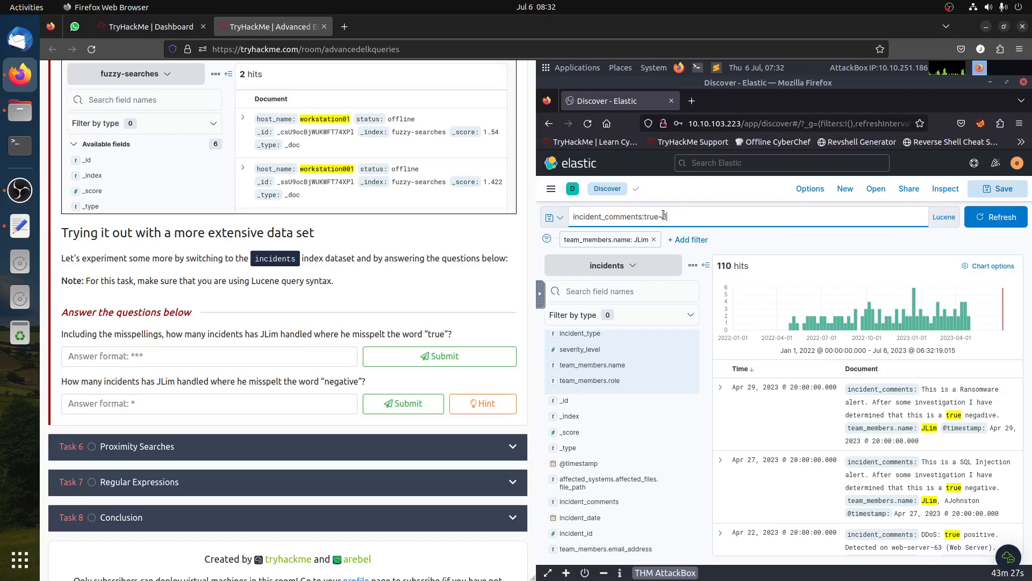
key("Return")
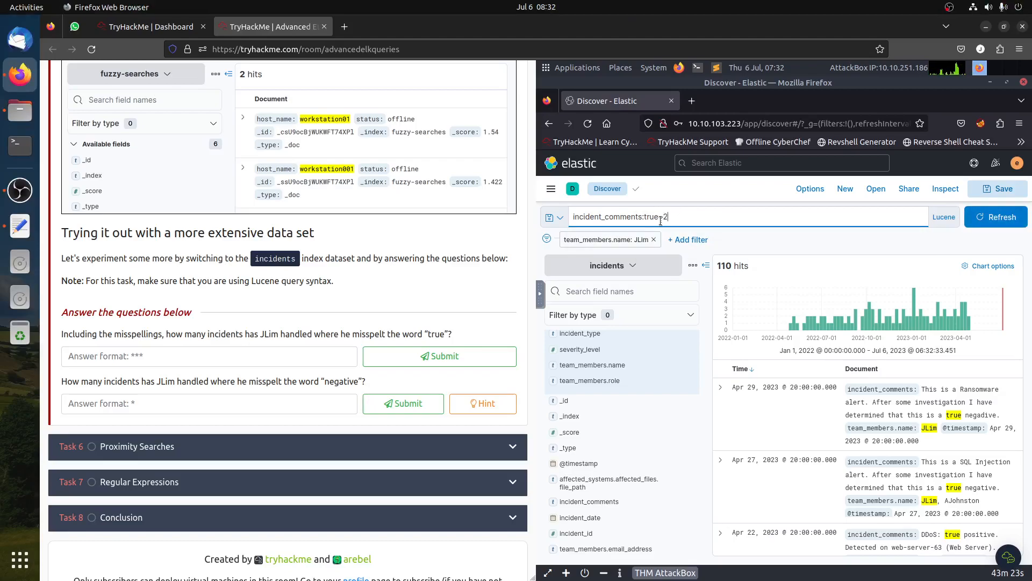
- Rerun the query with fuzziness 1, then 3, then back to incident_comments:true~1
key("BackSpace")
type("1")
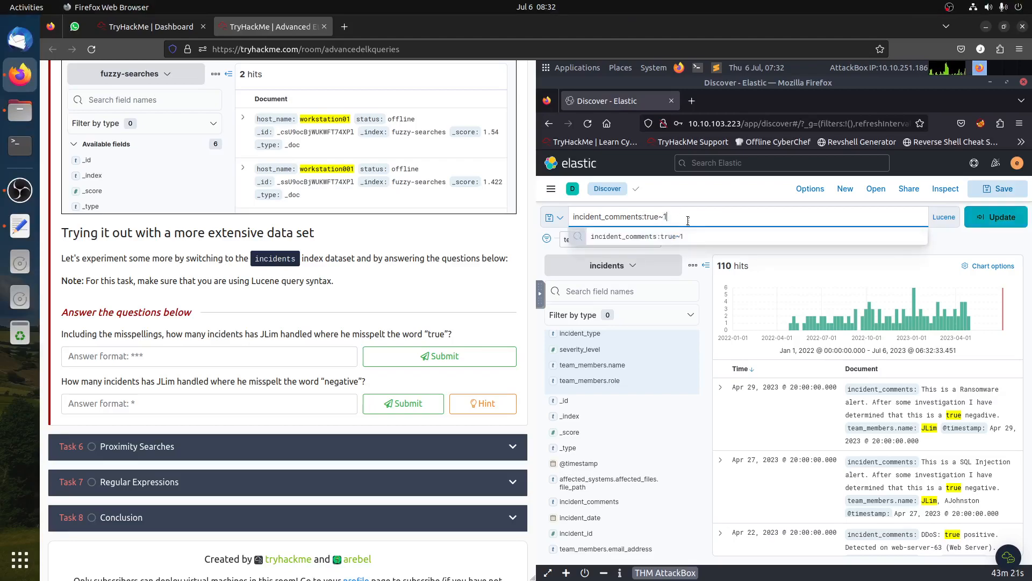
key("Return")
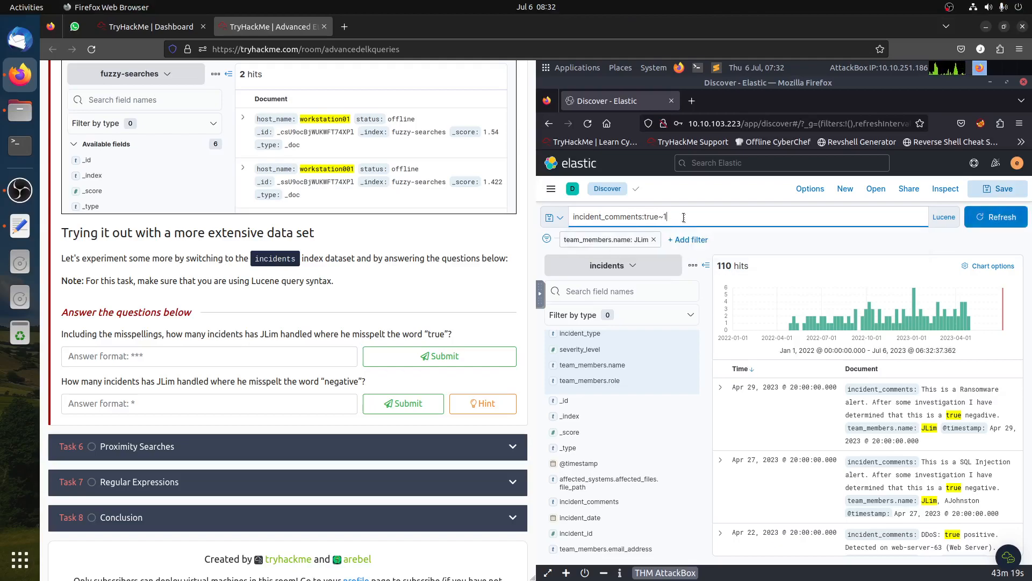
key("BackSpace")
type("3")
key("Return")
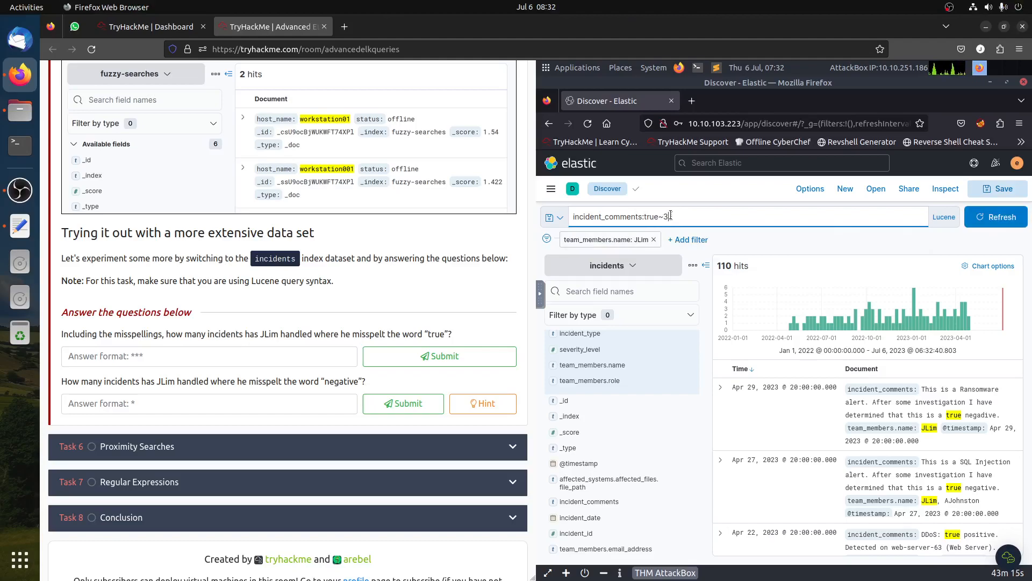
left_click(670, 215)
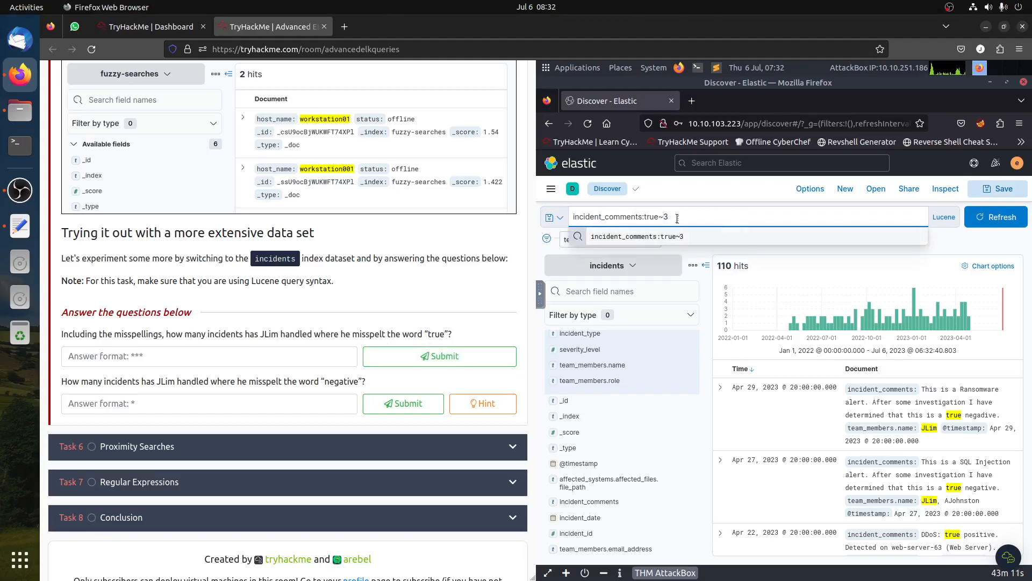
key("BackSpace")
type("1")
key("Return")
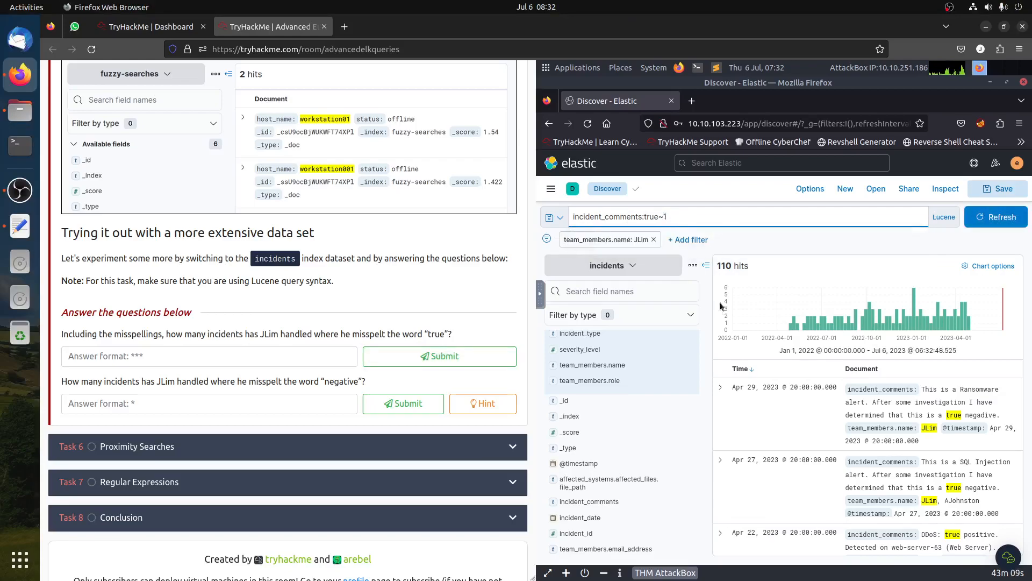
- Answer the misspelled "true" question with 110 and submit it
left_click(79, 350)
type("110")
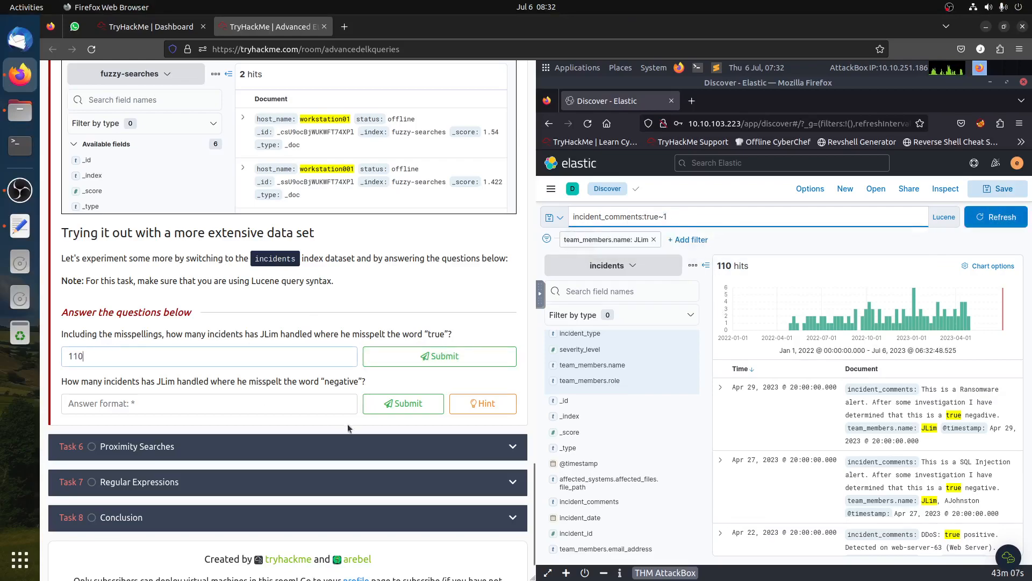
left_click(451, 356)
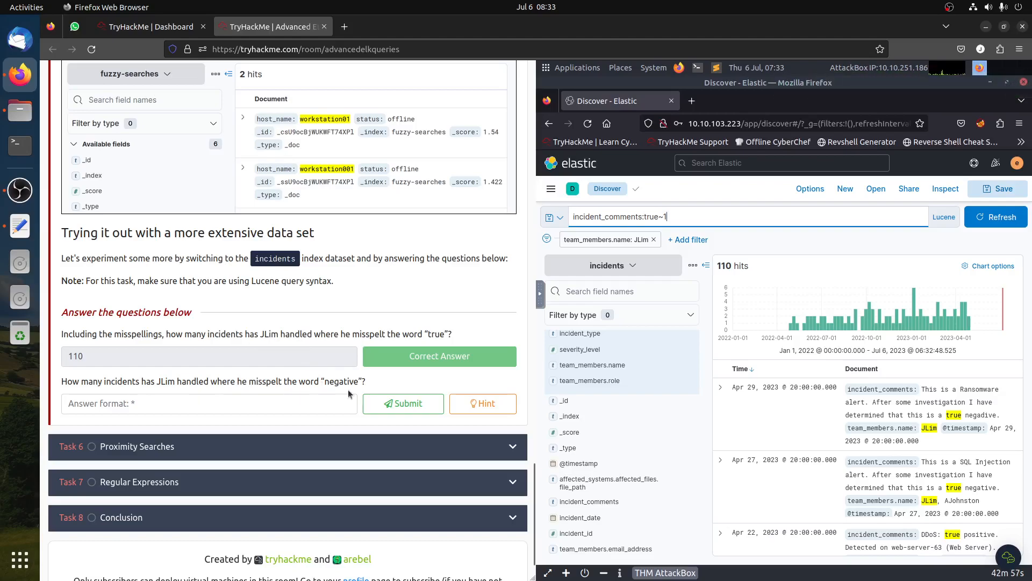
- Open the hint for the "negative" question and close it
left_click(476, 408)
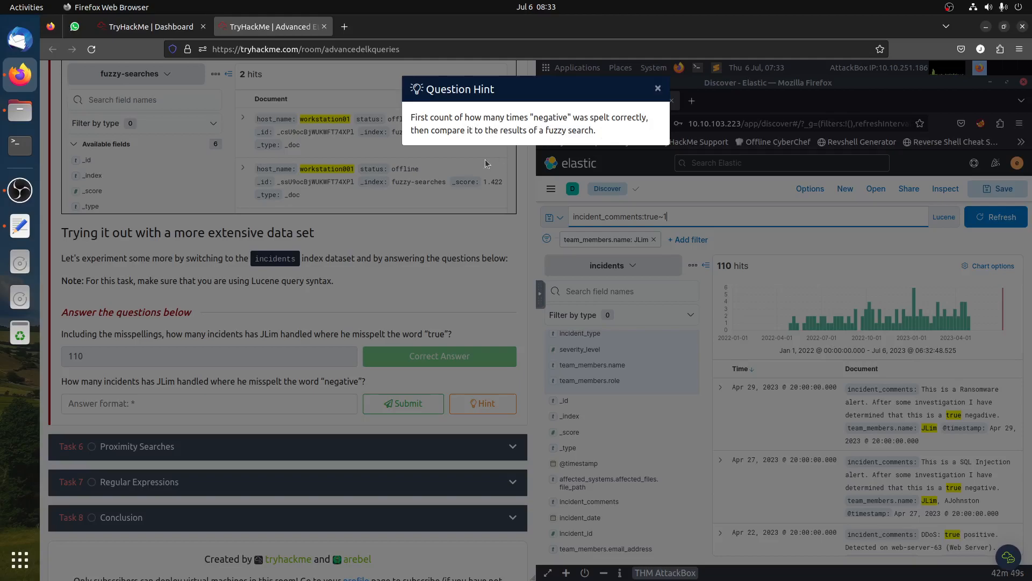
left_click(430, 283)
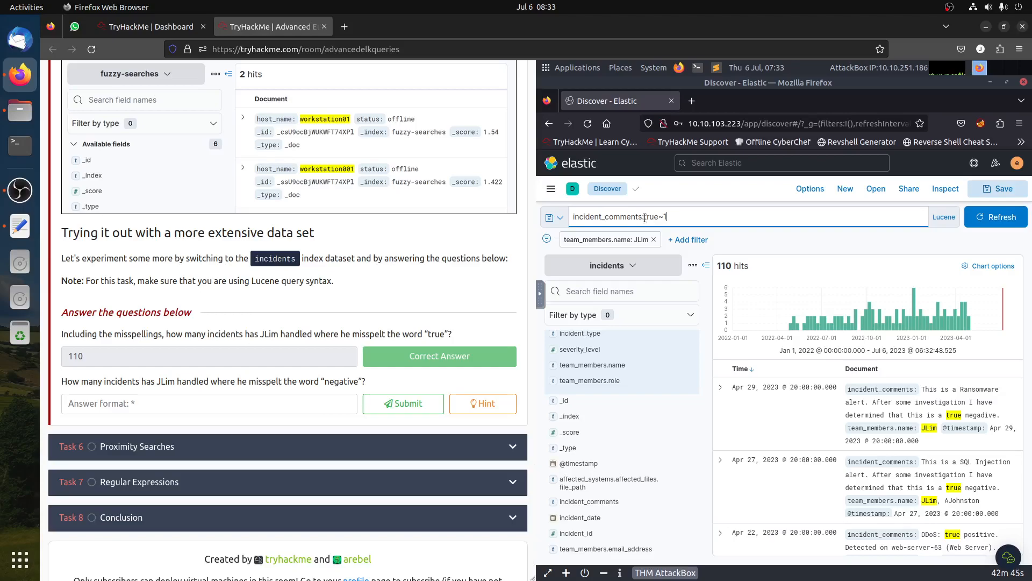
- Search incident_comments for negative, then for the quoted phrase "negative"
left_click(717, 217)
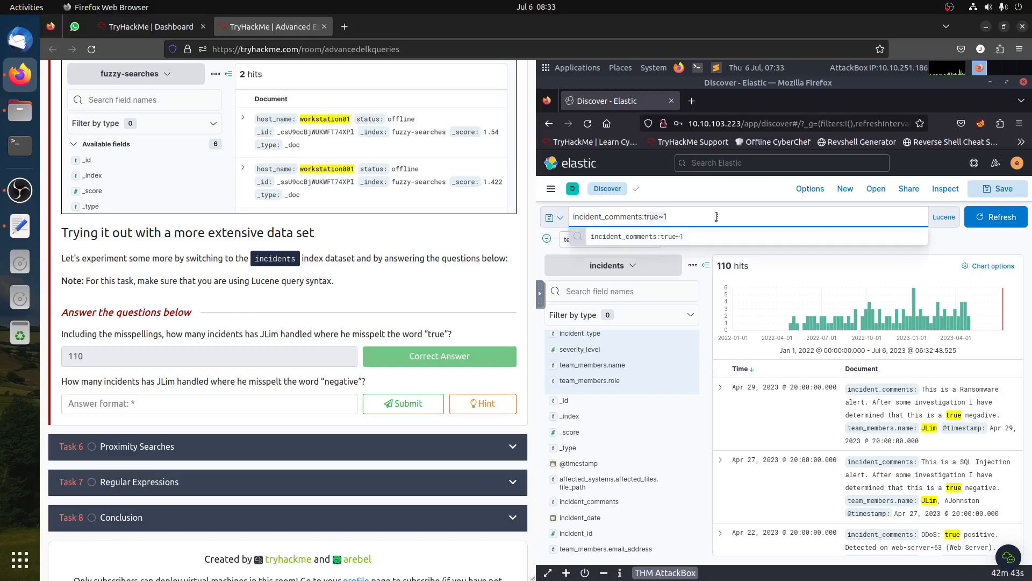
key("BackSpace")
key("BackSpace")
key("BackSpace")
key("BackSpace")
key("BackSpace")
key("BackSpace")
type("negative")
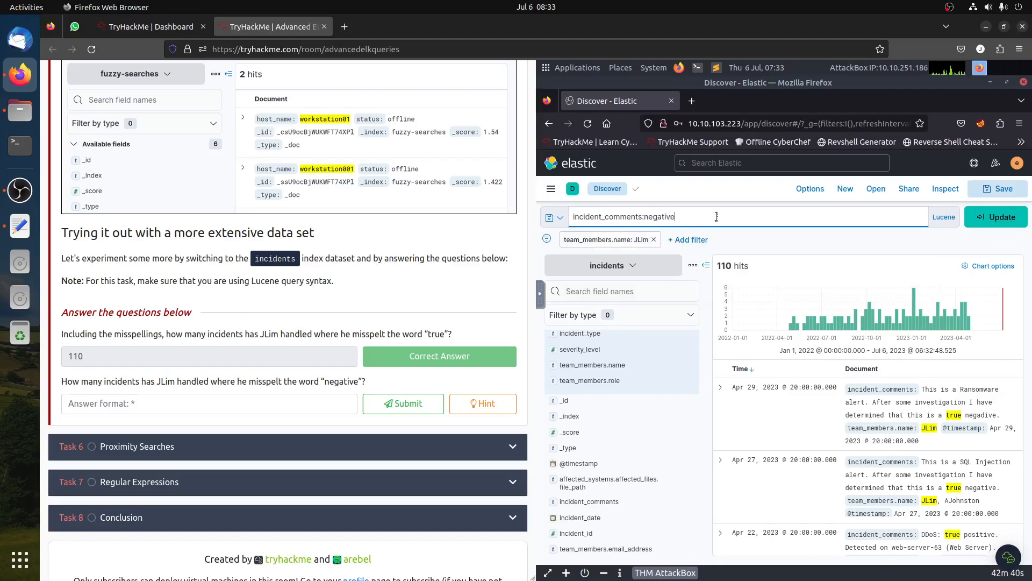
key("Return")
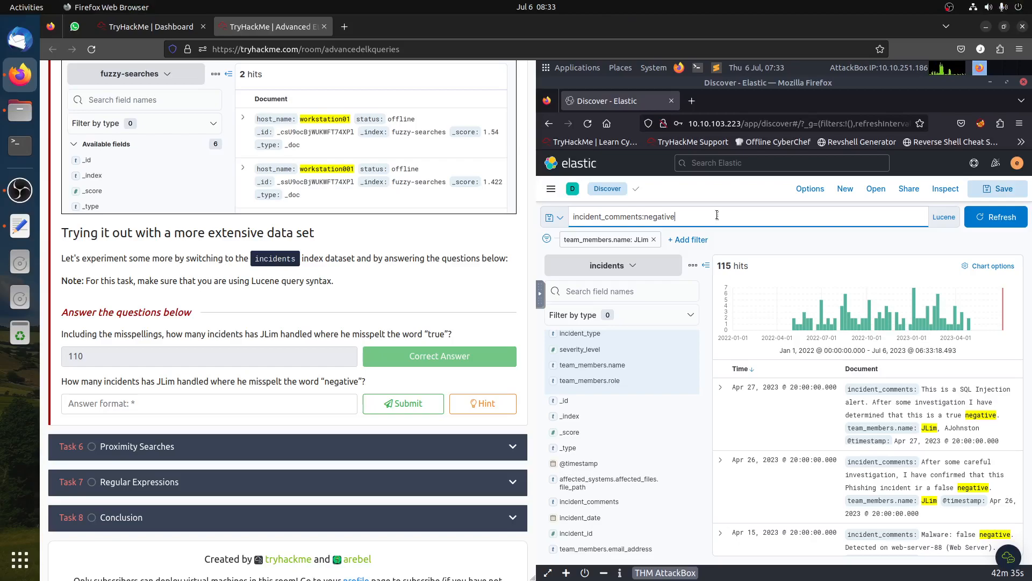
type("\"")
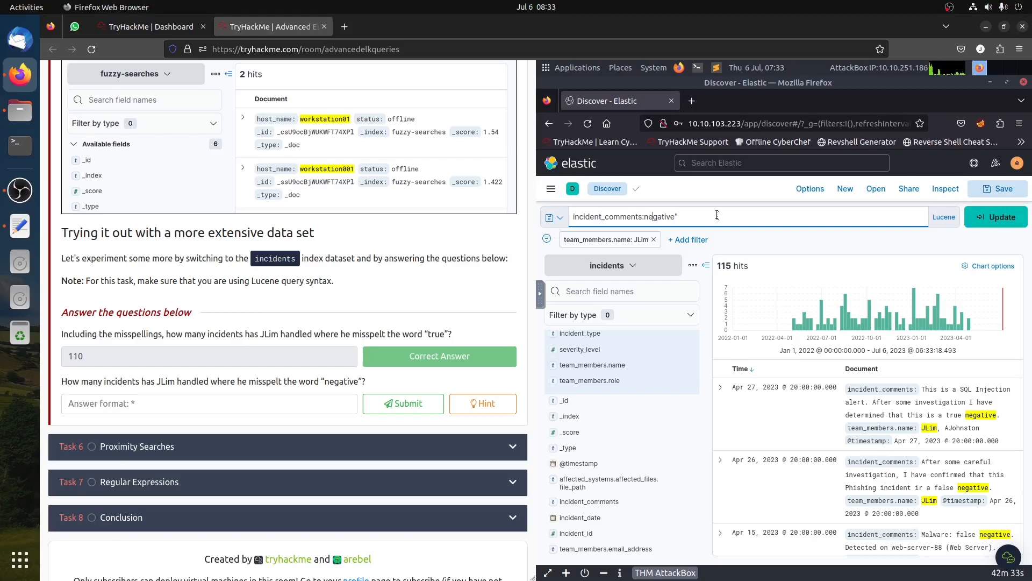
type("\"")
key("Return")
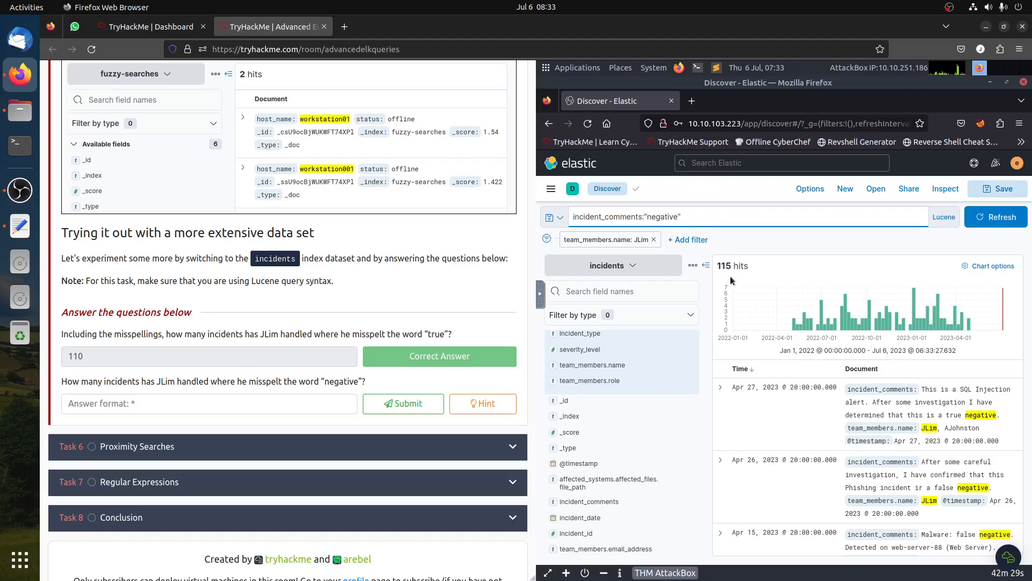
- Run fuzzy searches incident_comments:negative~1 through negative~7 to compare the hit counts
key("BackSpace")
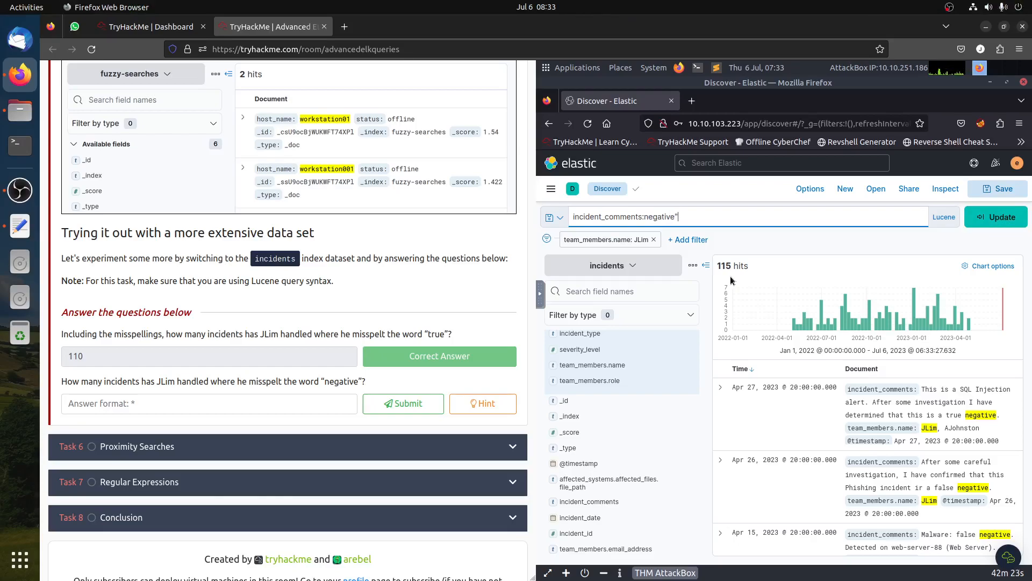
key("BackSpace")
type("~1")
key("Return")
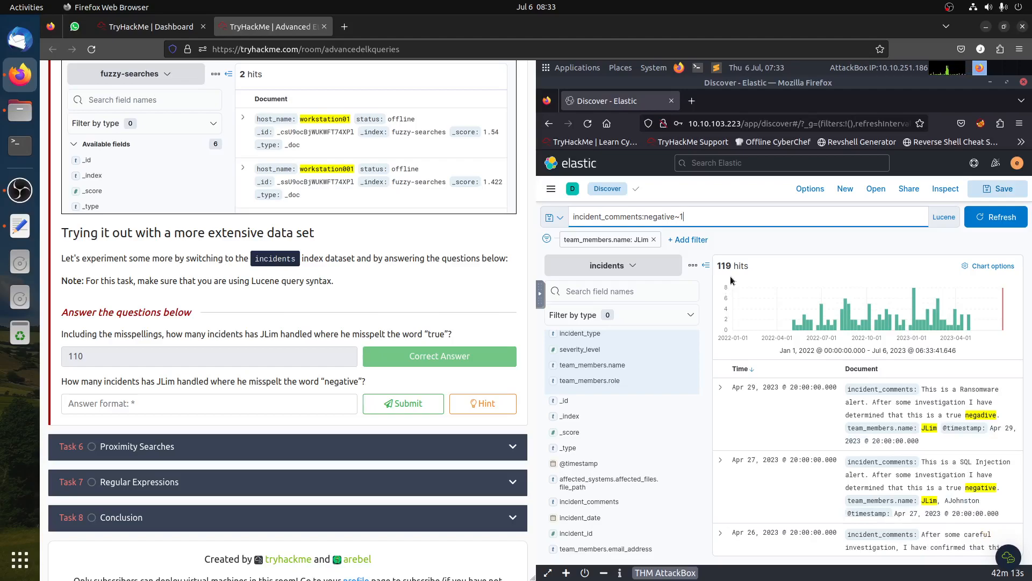
key("BackSpace")
type("2")
key("Return")
key("BackSpace")
type("3")
key("Return")
key("BackSpace")
type("4")
key("Return")
key("BackSpace")
type("5")
key("Return")
left_click(992, 415)
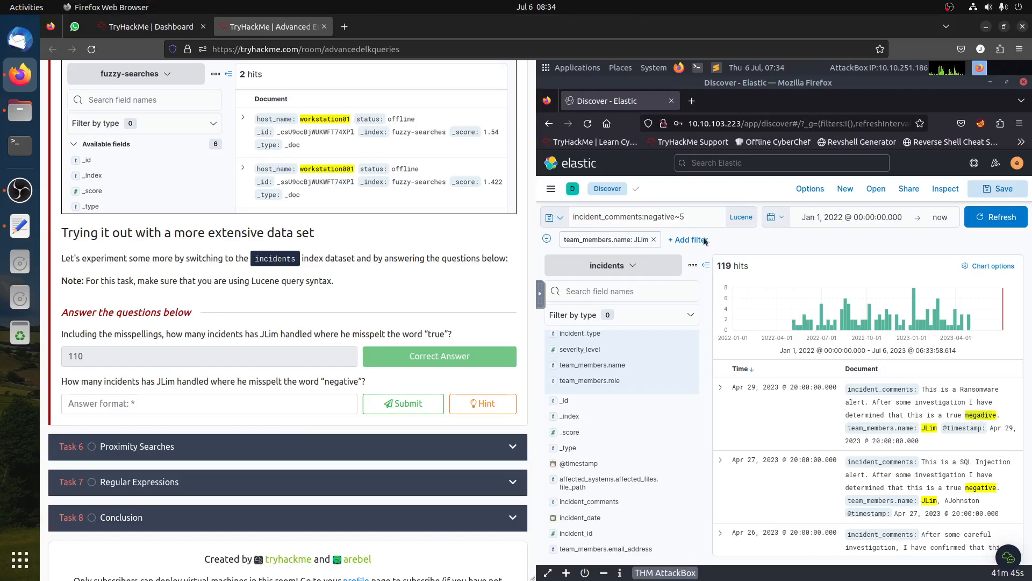
left_click(690, 220)
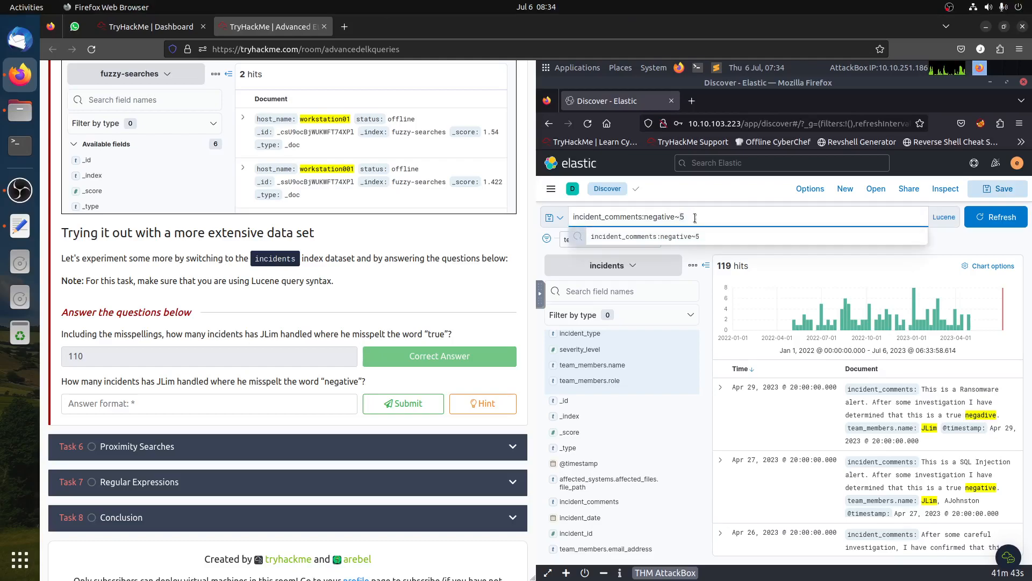
key("BackSpace")
type("6")
key("Return")
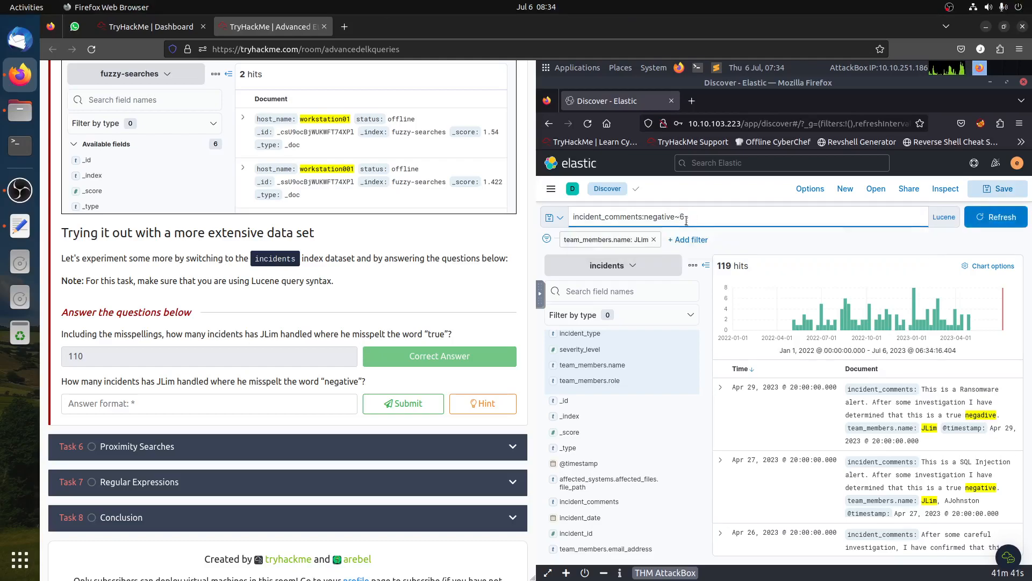
key("BackSpace")
type("7")
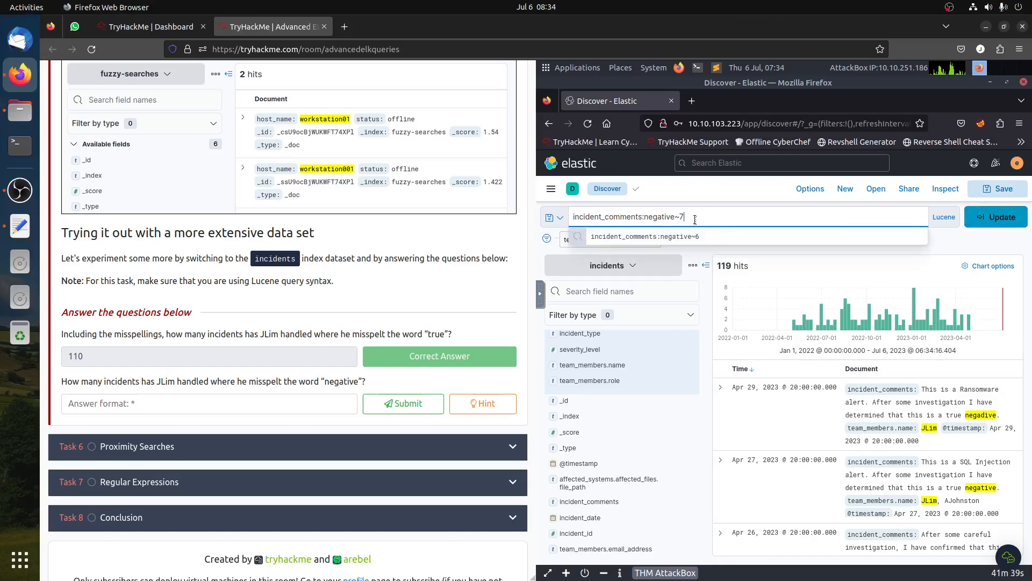
key("Return")
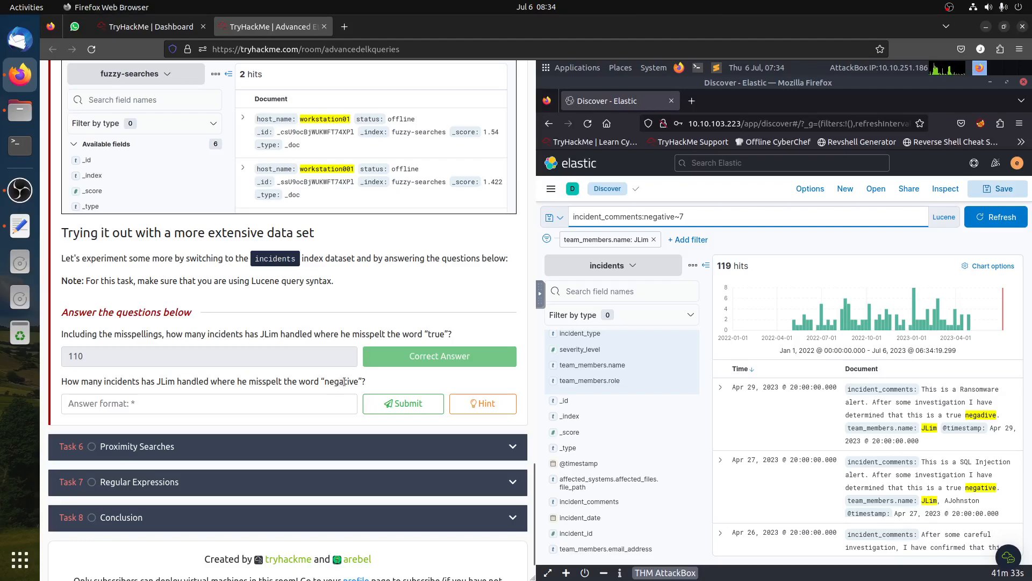
- Remove the fuzziness and rerun the query incident_comments:negative
left_click(707, 224)
type("8")
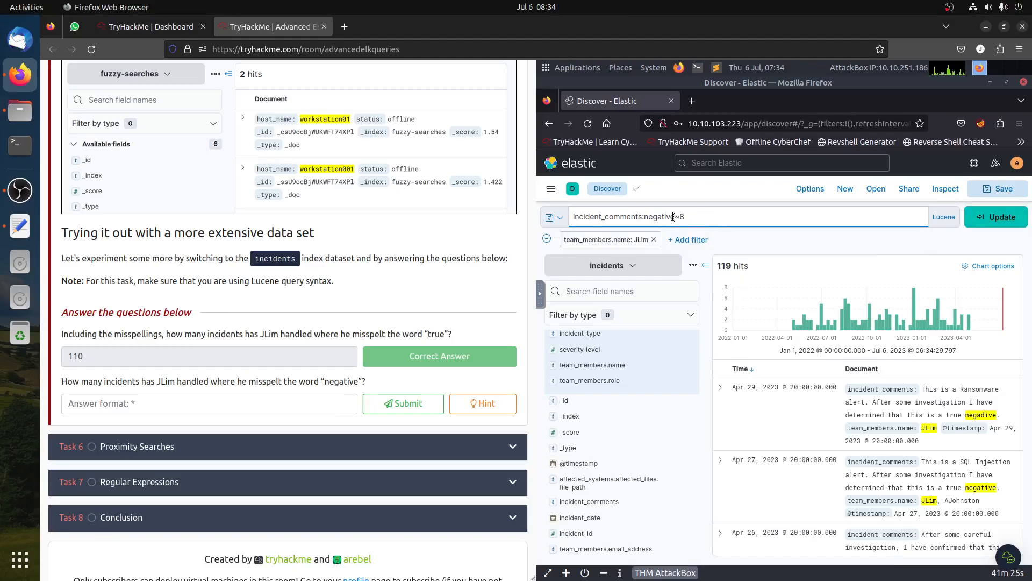
key("BackSpace")
key("BackSpace")
key("Return")
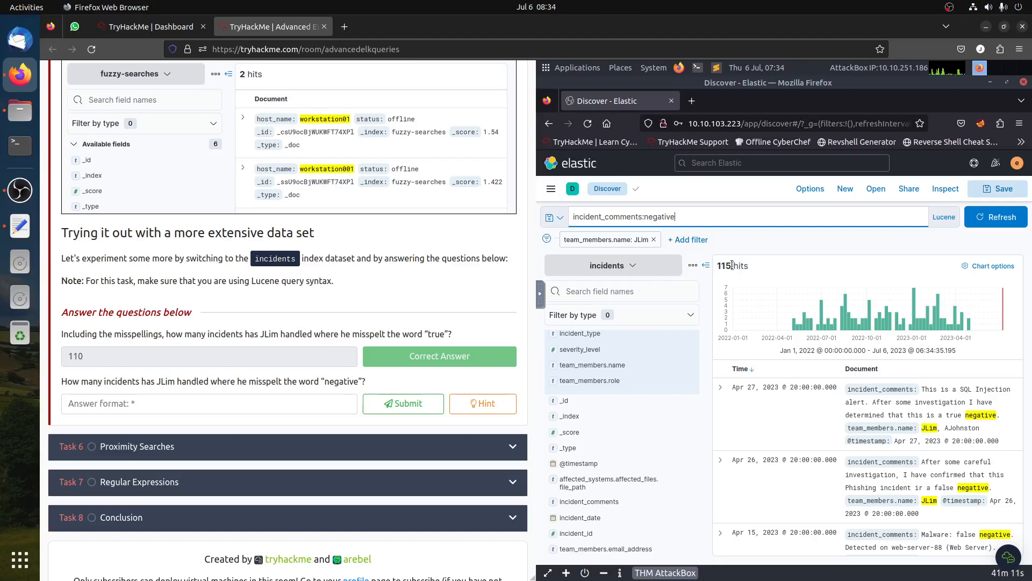
- Answer the misspelled "negative" question with 4 and submit it
left_click(237, 406)
type("4")
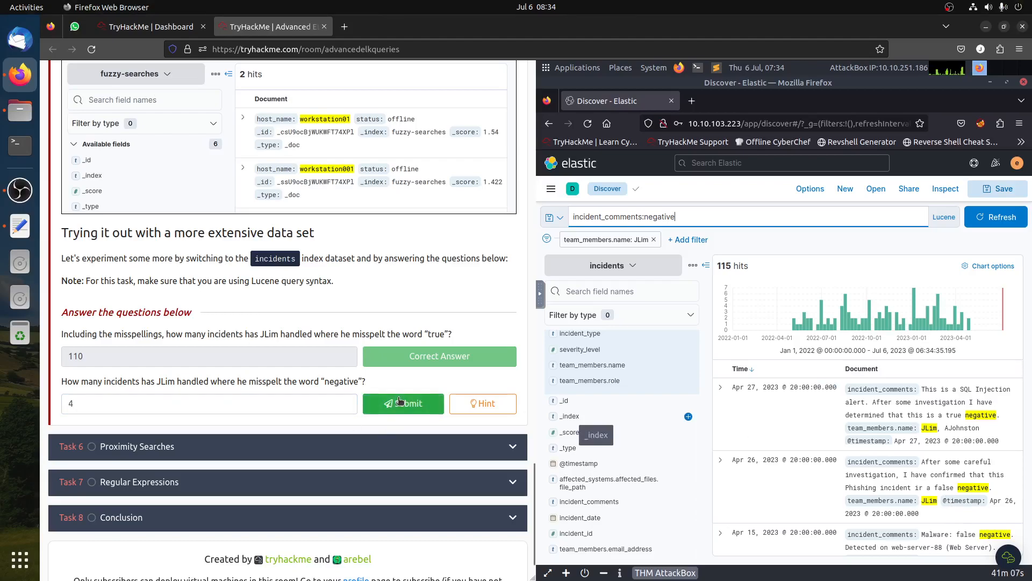
left_click(398, 402)
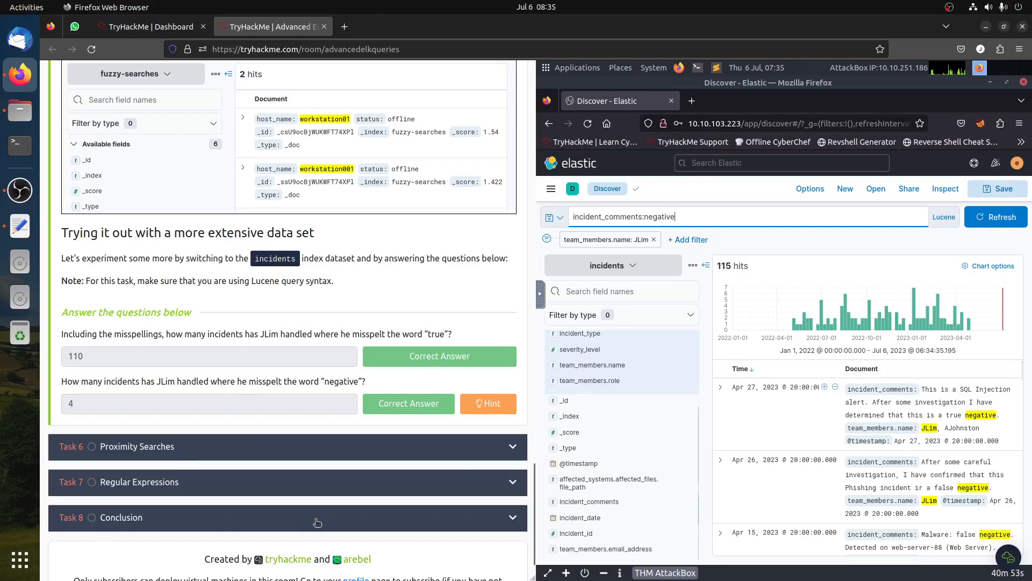
- Expand the Proximity Searches task, then clear the Kibana query and remove the team_members.name filter
left_click(274, 451)
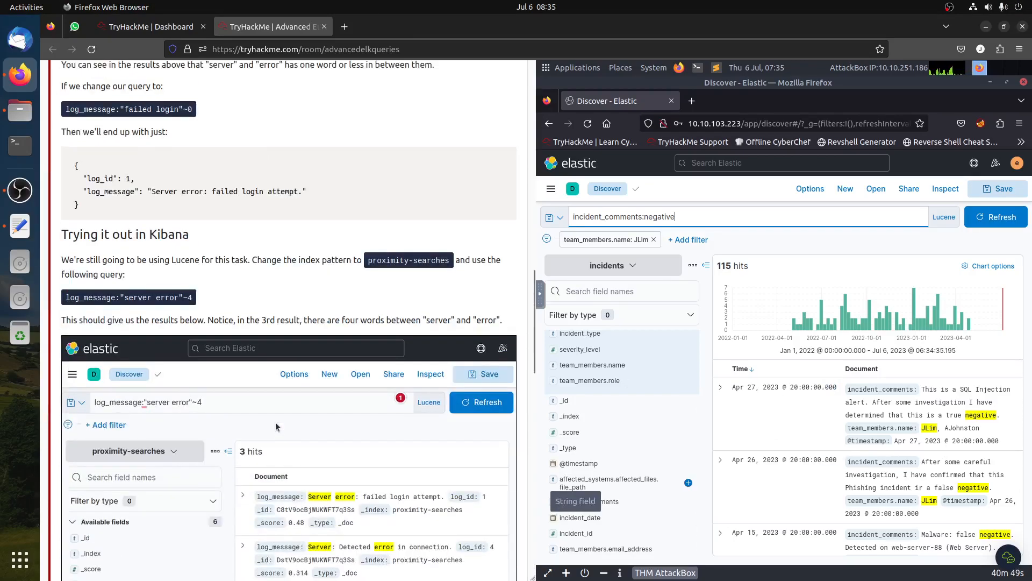
triple_click(702, 217)
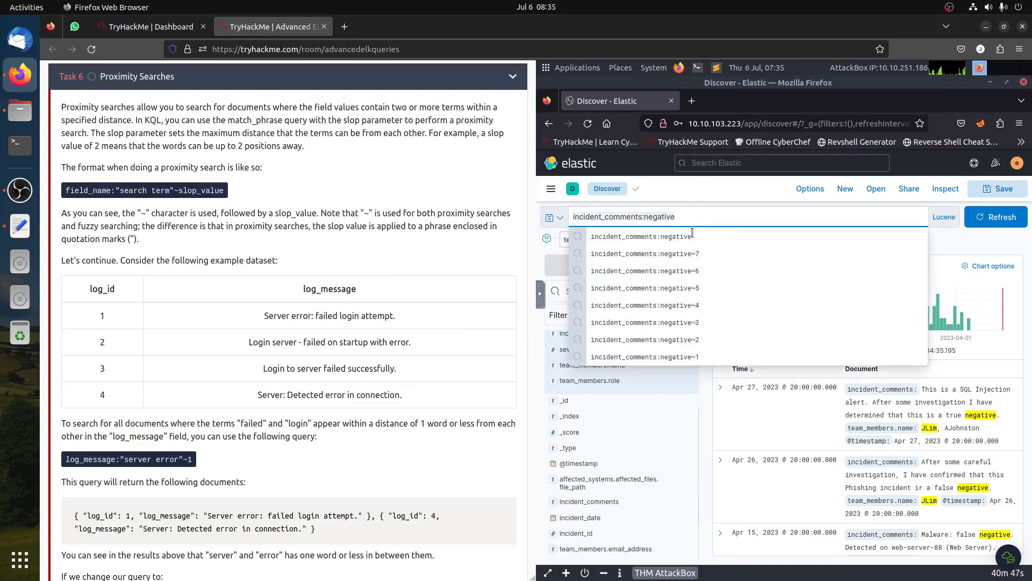
key("BackSpace")
left_click(953, 245)
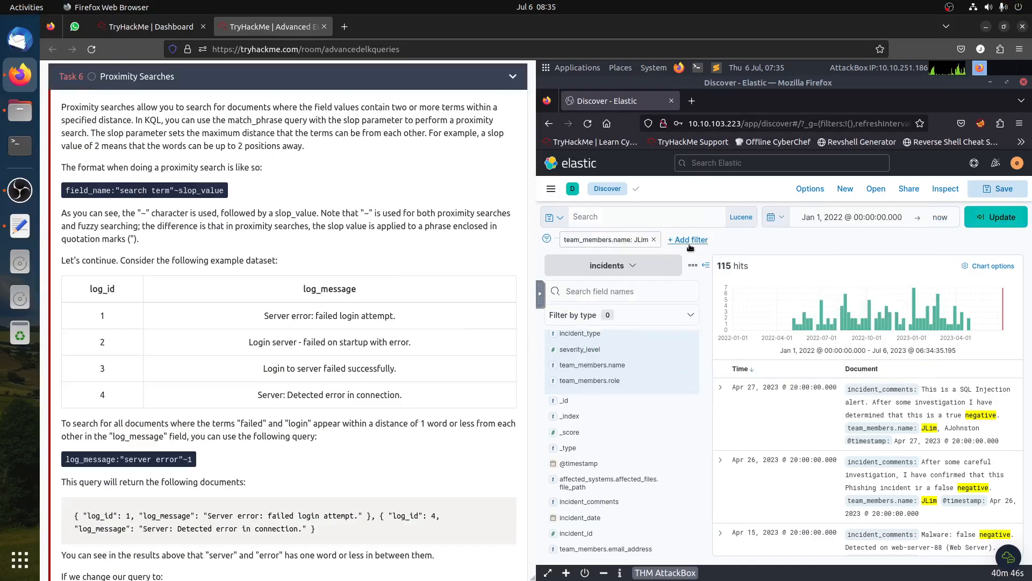
left_click(654, 239)
left_click(985, 218)
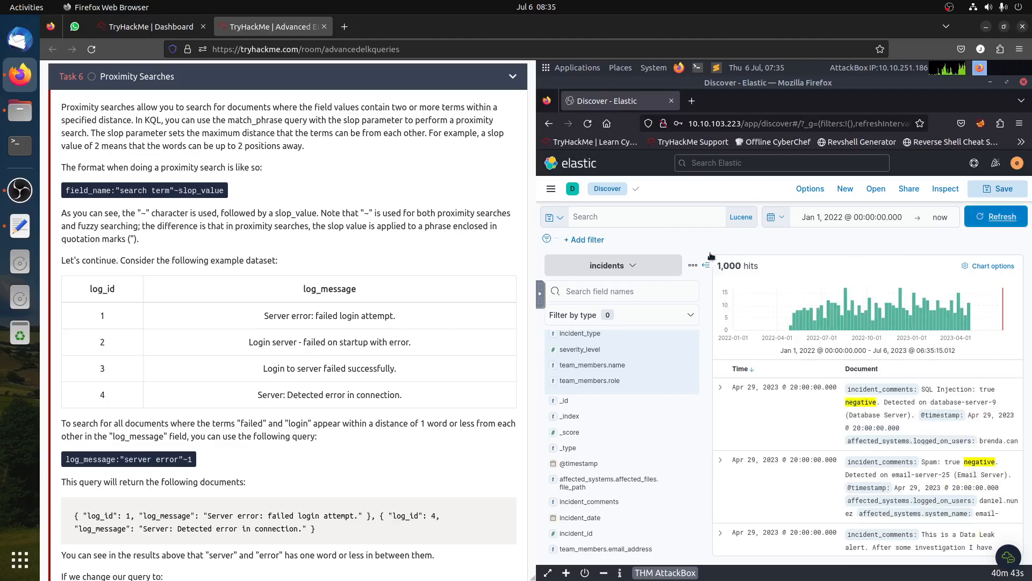
- Read the Proximity Searches explanation of the slop syntax and example dataset
scroll(333, 367, "up", 3)
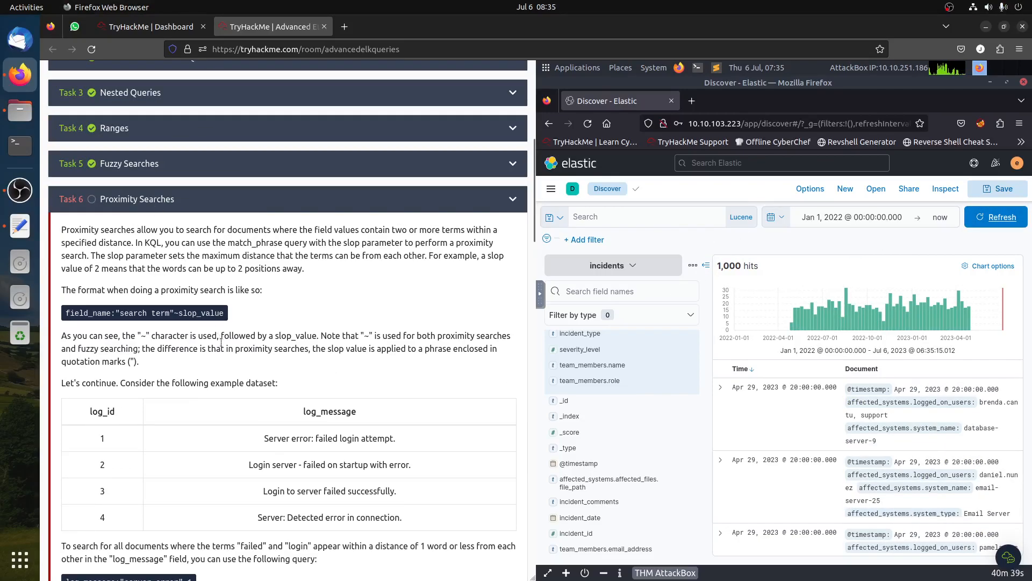
scroll(224, 348, "down", 3)
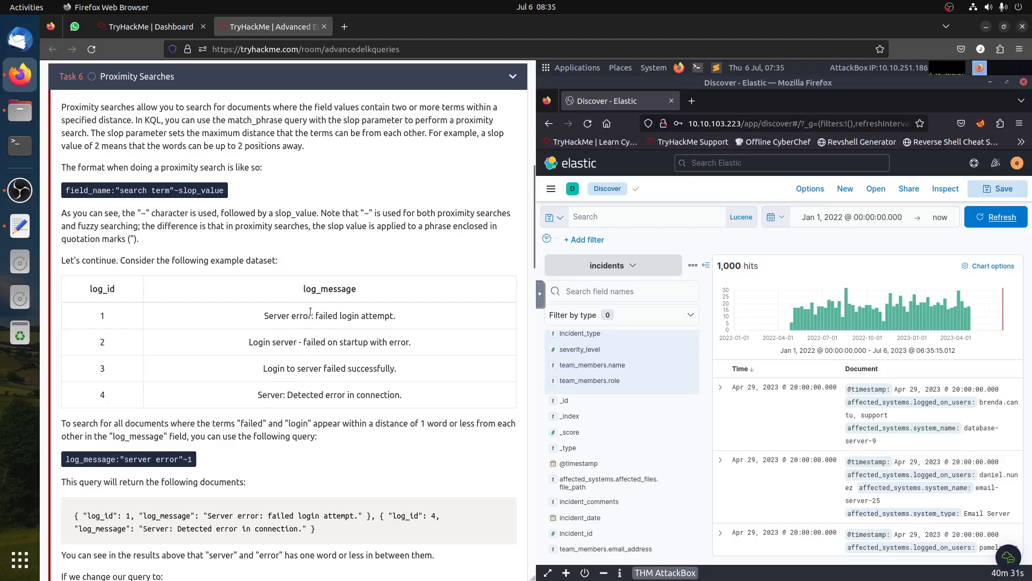
scroll(310, 312, "up", 3)
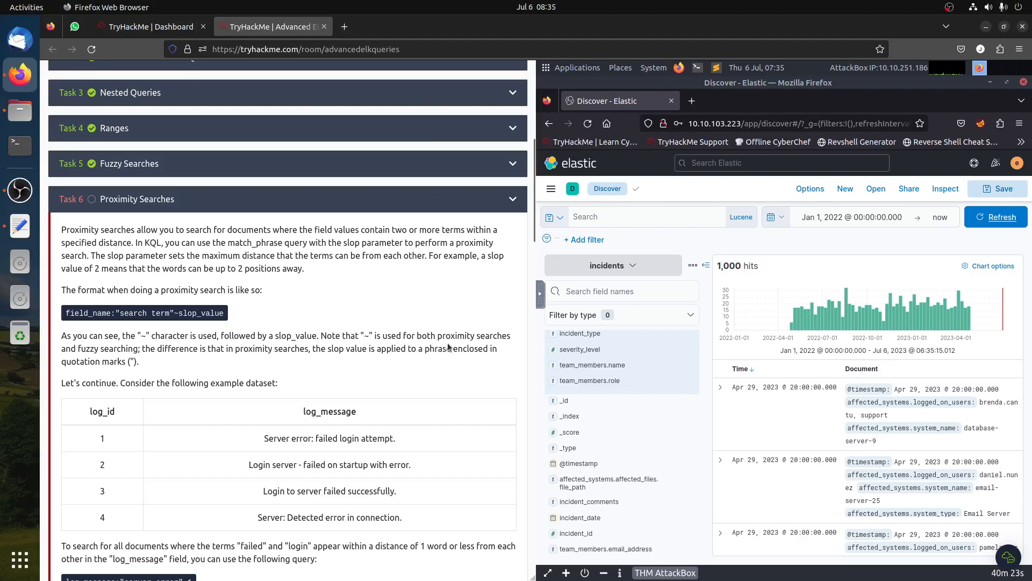
left_click_drag(515, 336, 446, 334)
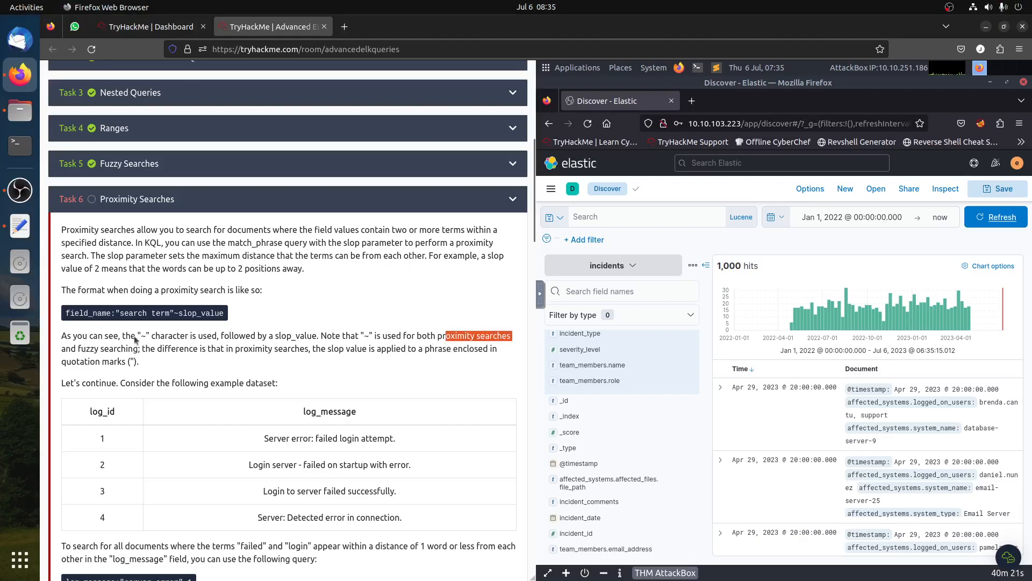
left_click_drag(173, 312, 187, 312)
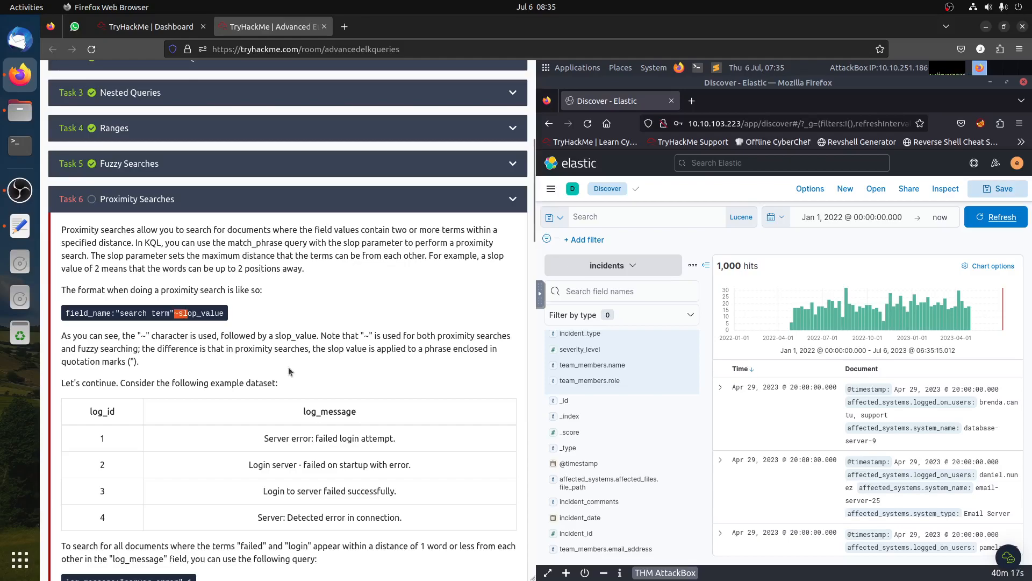
left_click(289, 369)
scroll(334, 418, "down", 1)
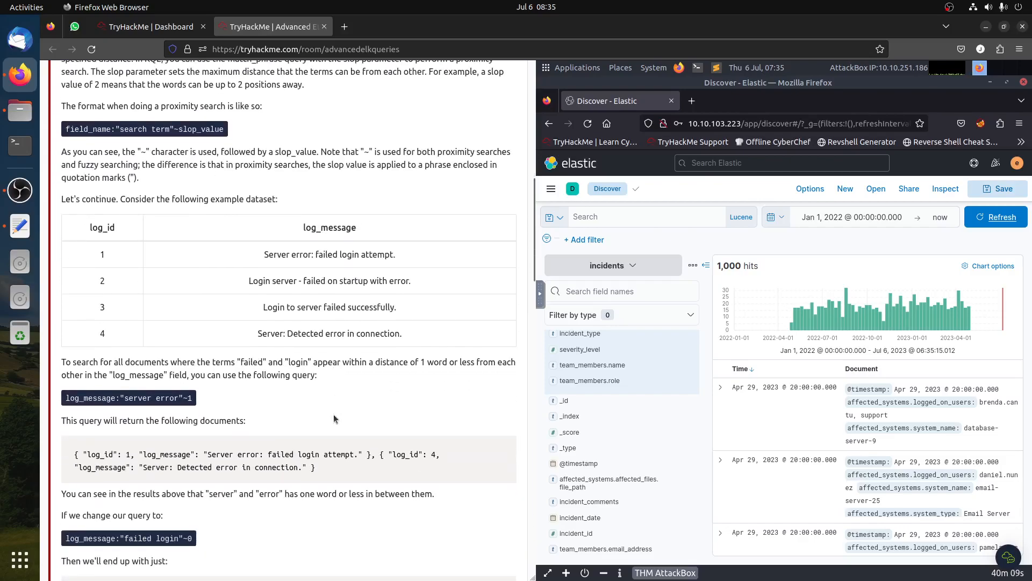
scroll(334, 414, "down", 5)
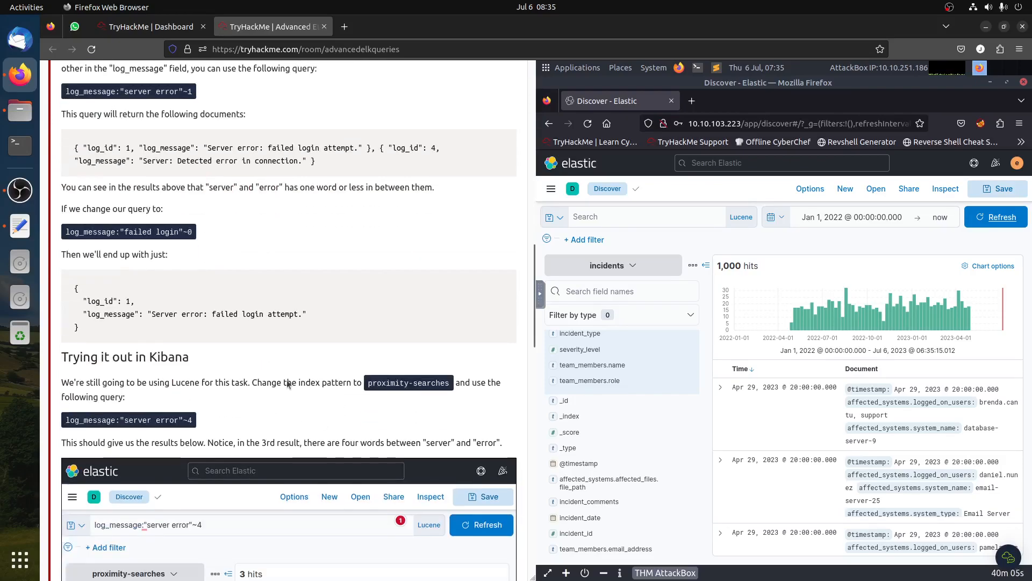
- Switch the index pattern to proximity-searches and run the query log_message:"server error"~4
left_click(628, 275)
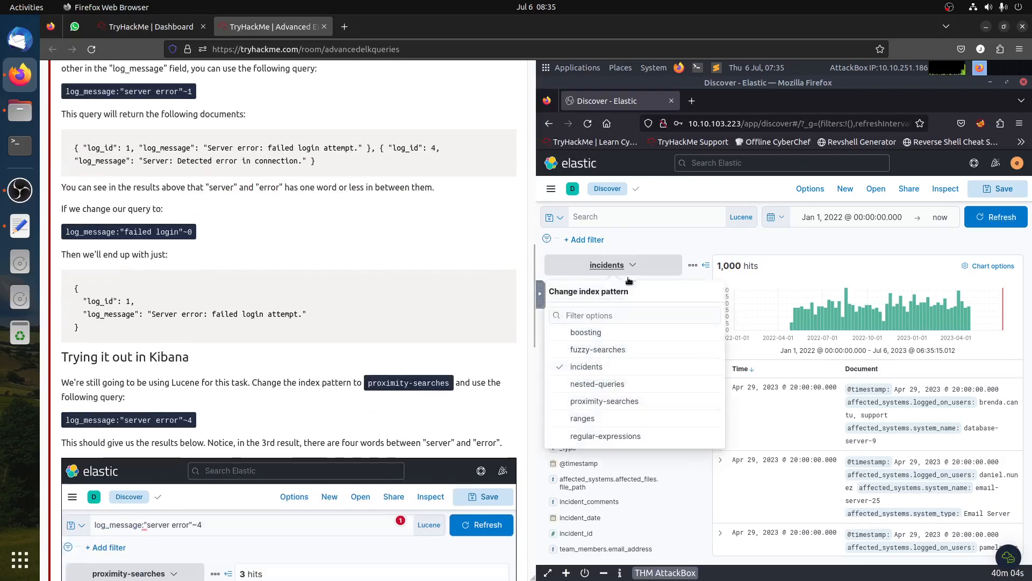
left_click(604, 402)
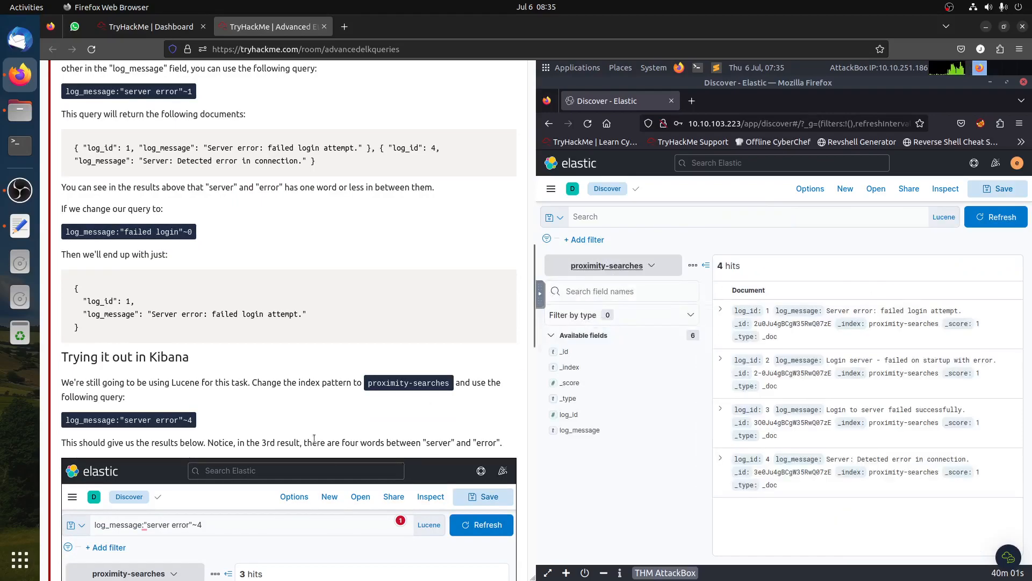
left_click(638, 216)
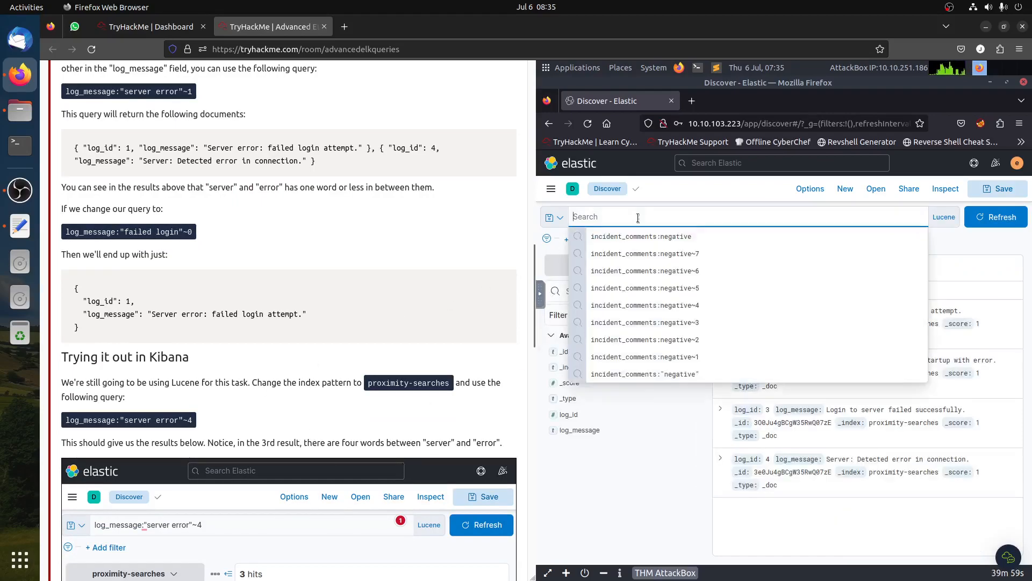
type("log_message")
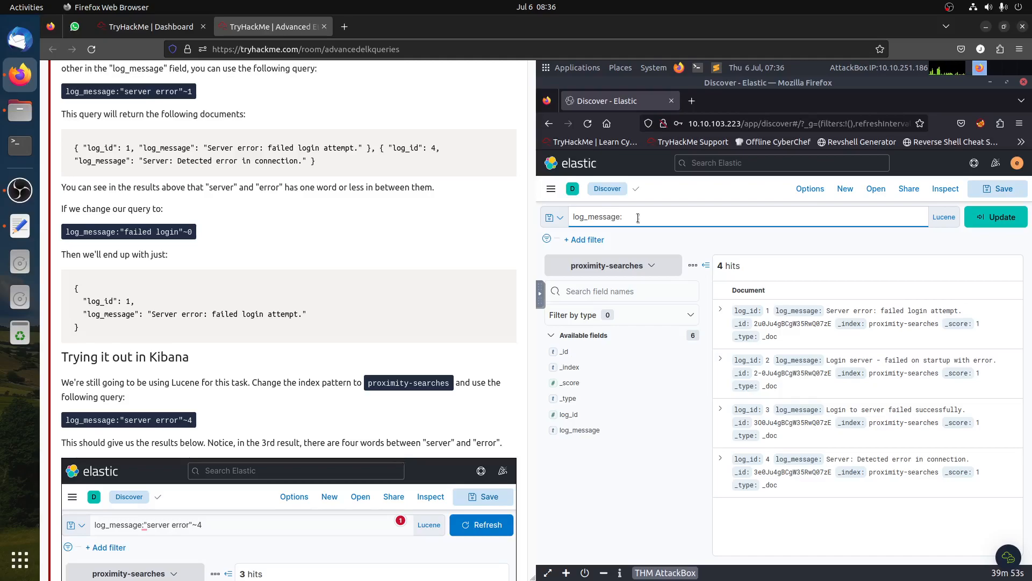
type(":\"server\" er")
key("Return")
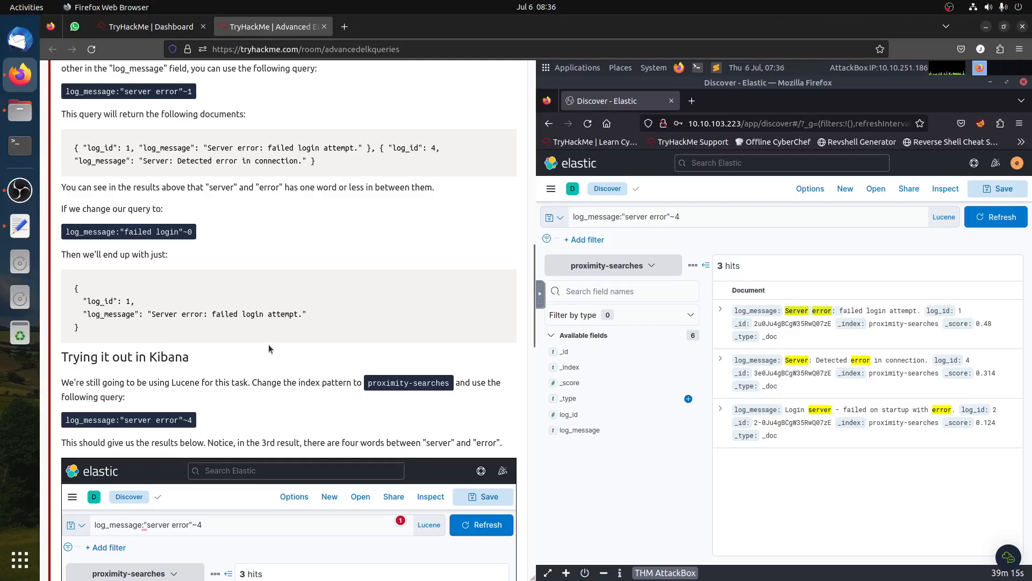
- Change the query to log_message:"server error"~1 OR "login server"~1 and run it
scroll(267, 342, "down", 3)
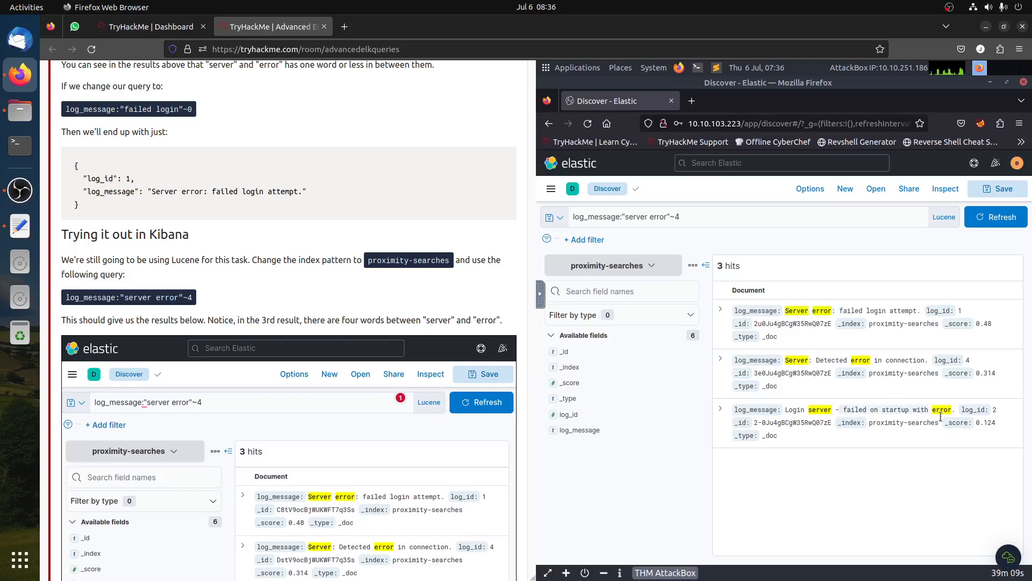
scroll(410, 407, "down", 3)
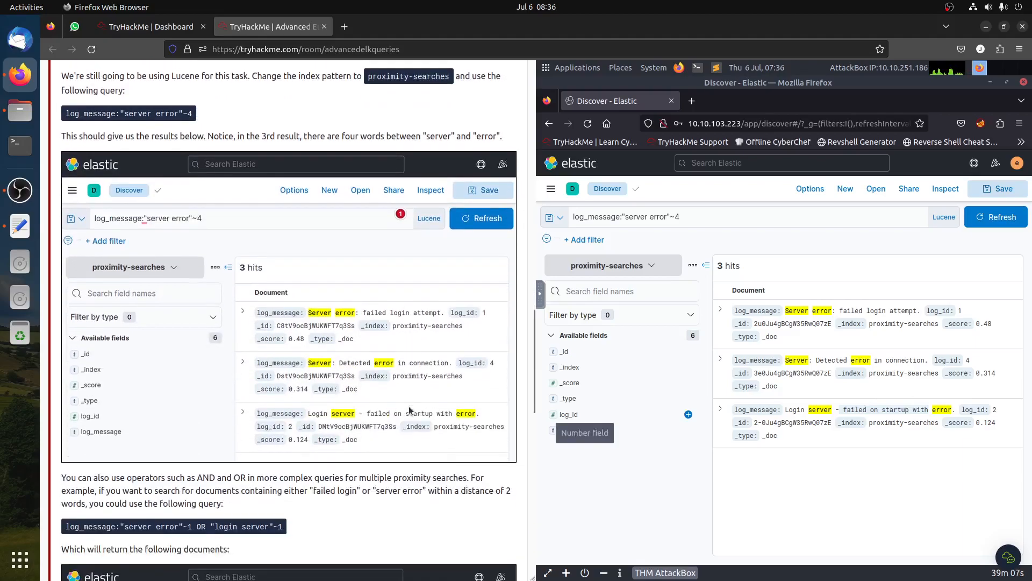
scroll(410, 407, "down", 4)
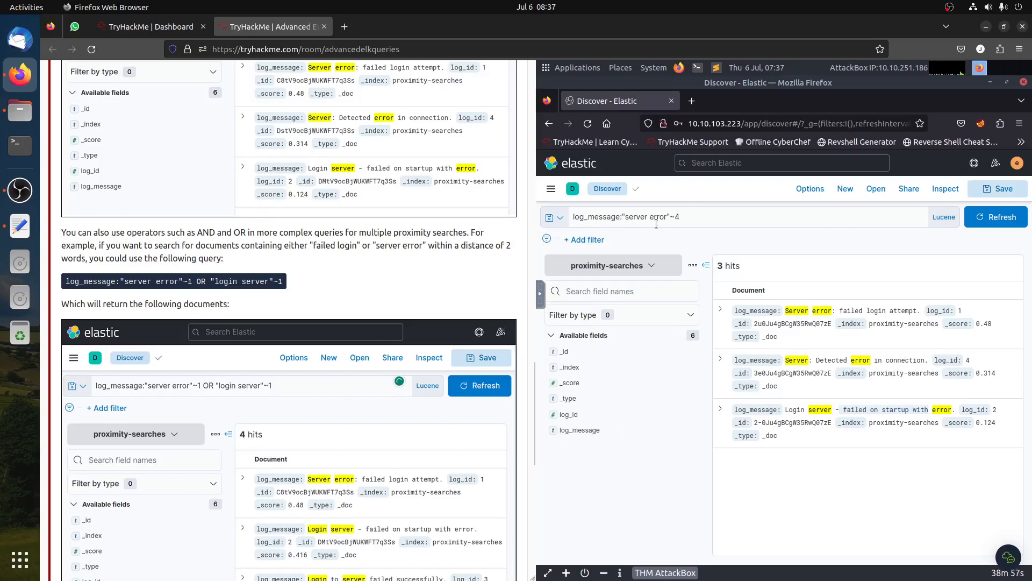
left_click(698, 217)
key("BackSpace")
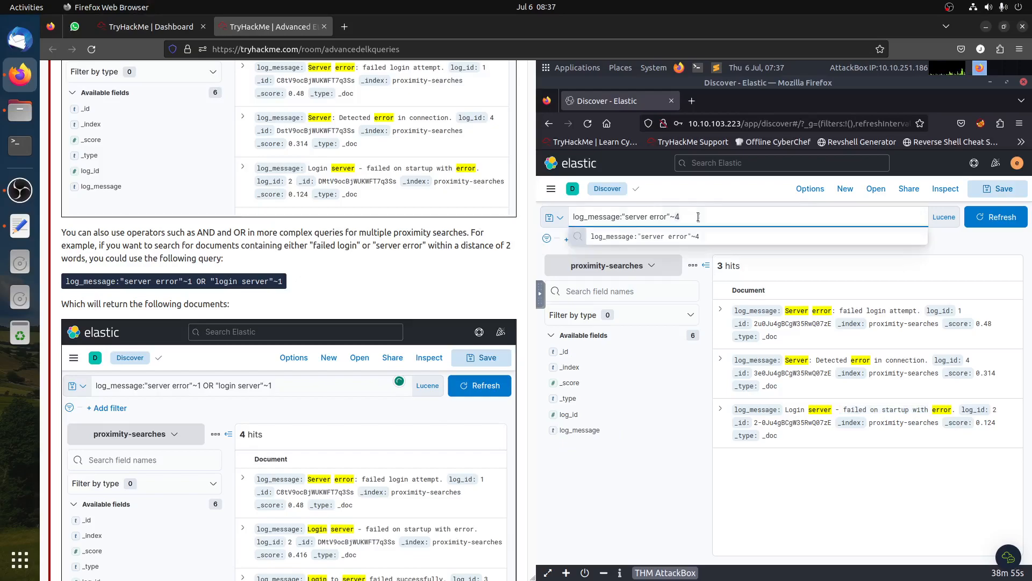
type("1")
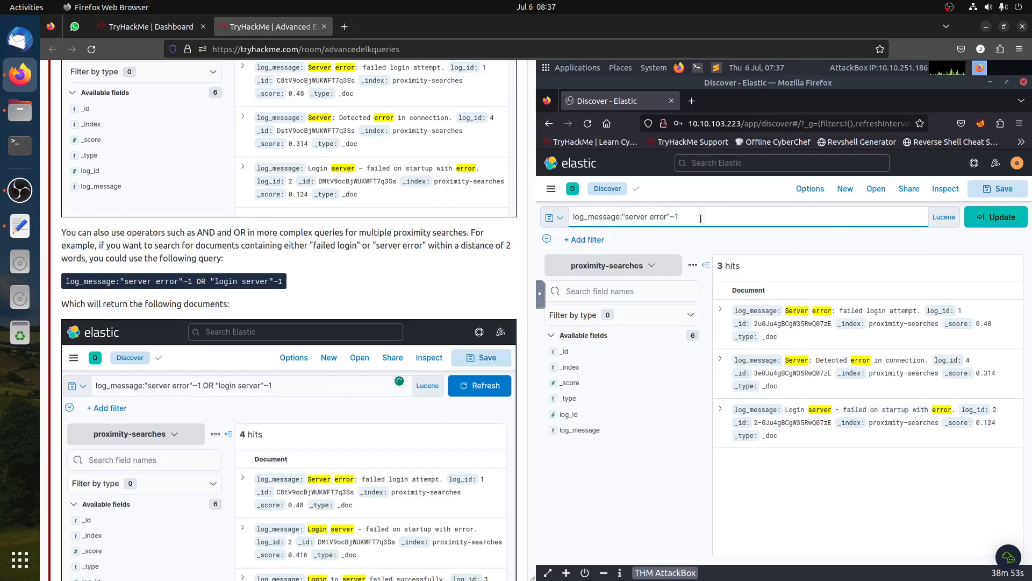
type(" OR \"login server\"~1")
key("Return")
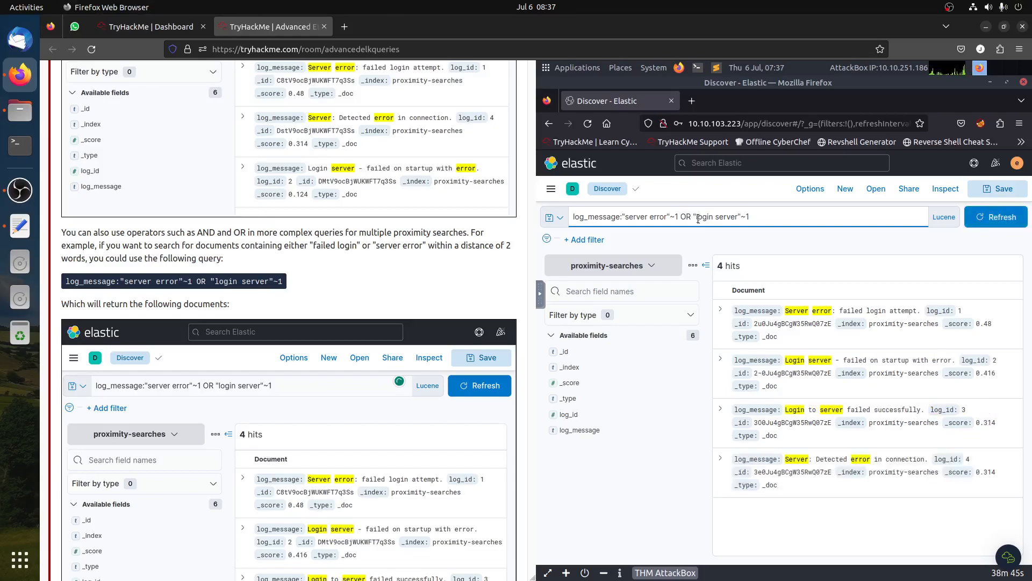
- Clear the query and switch the index pattern back to incidents
left_click(810, 410)
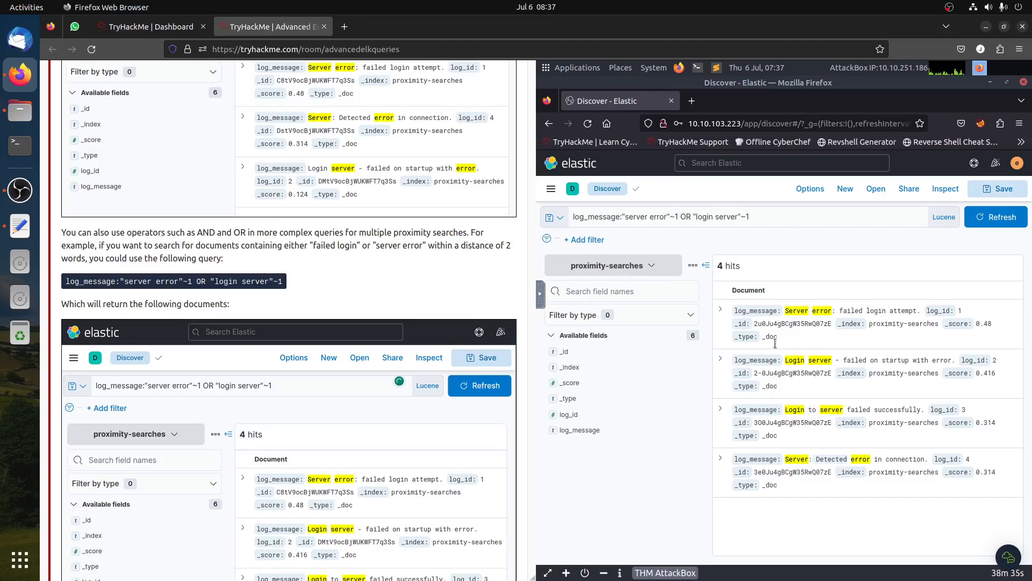
scroll(365, 383, "down", 5)
scroll(365, 383, "down", 4)
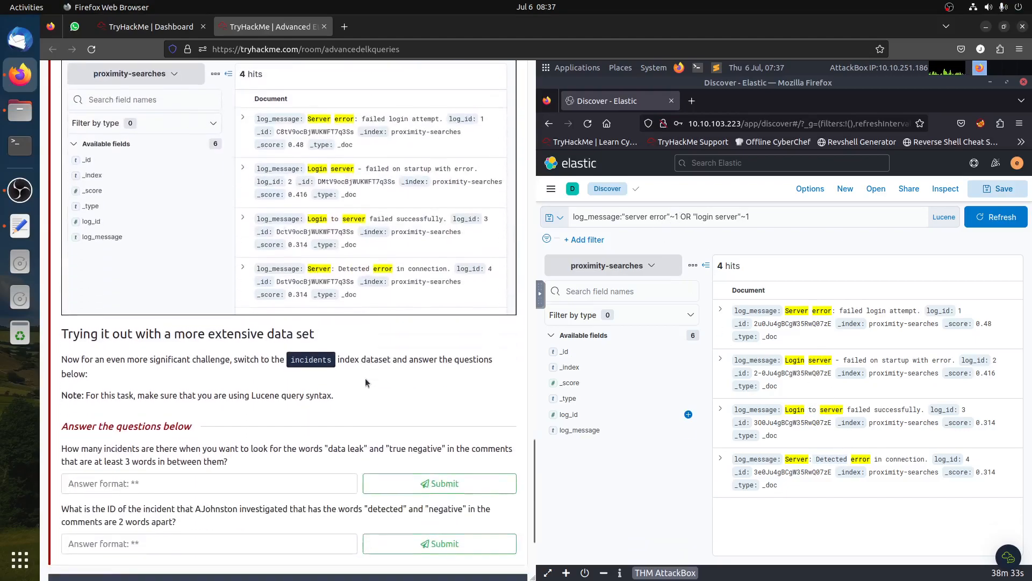
left_click(842, 214)
key("ctrl+a")
key("BackSpace")
left_click(960, 245)
left_click(590, 266)
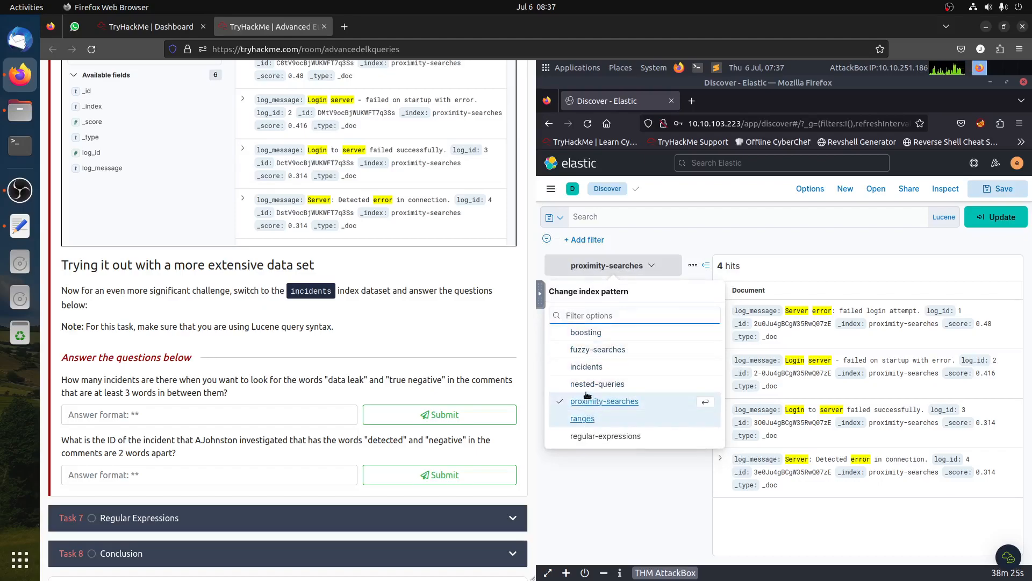
left_click(587, 367)
left_click(996, 218)
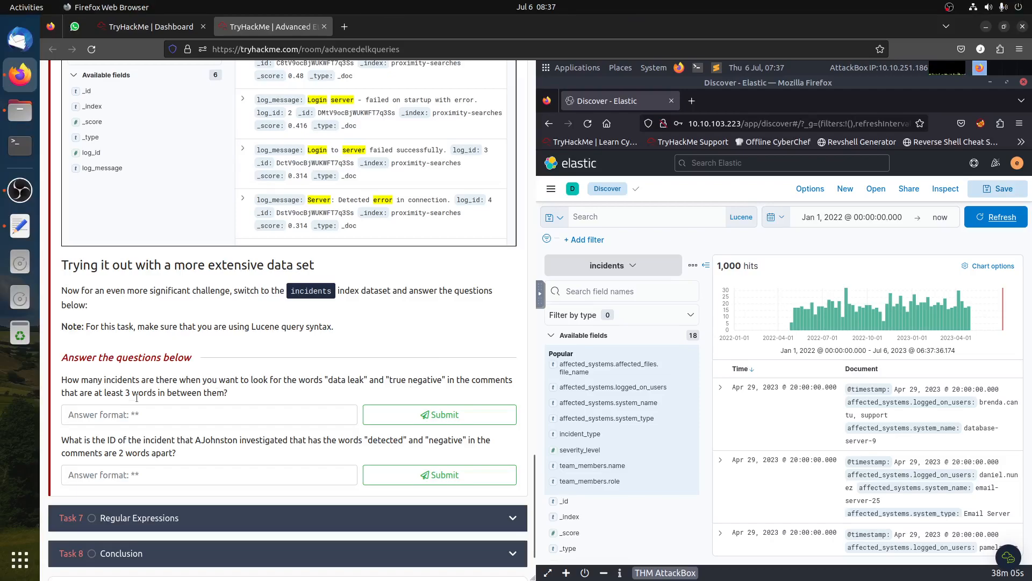
- Run the proximity query incident_comments:"data leak"~3 AND incident_comments:"ture negative"~3 on incidents
left_click(610, 219)
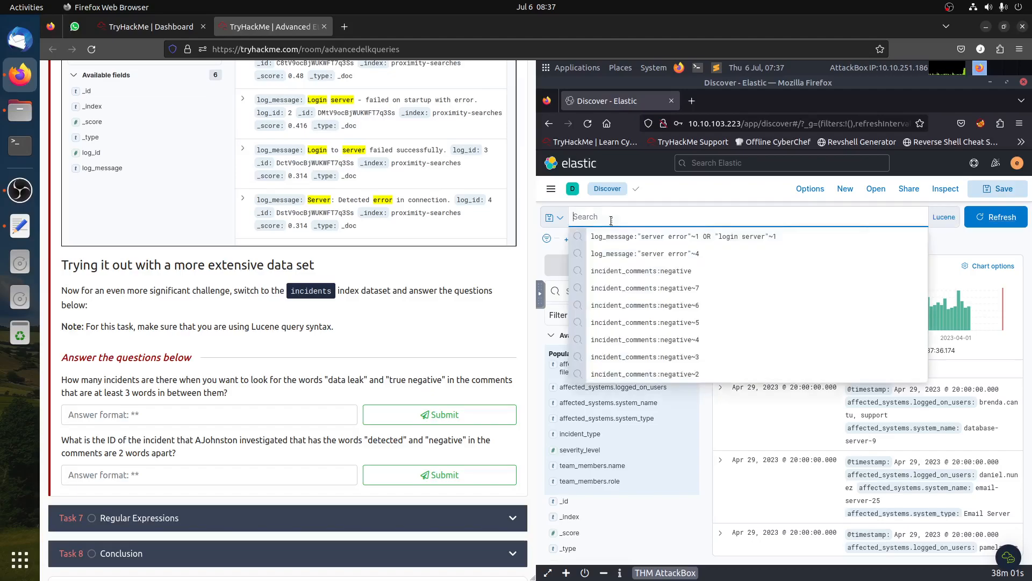
type("incd")
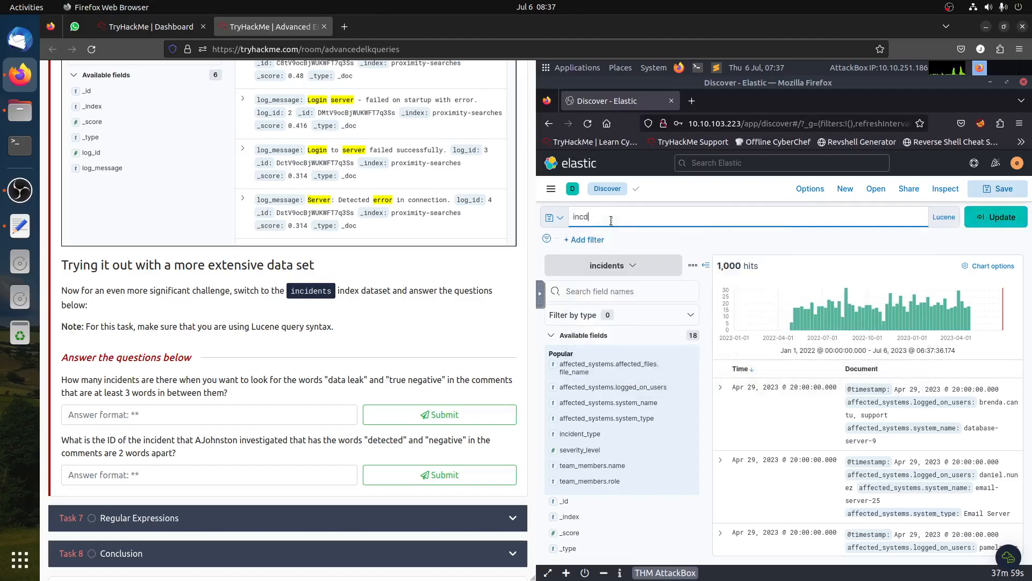
key("BackSpace")
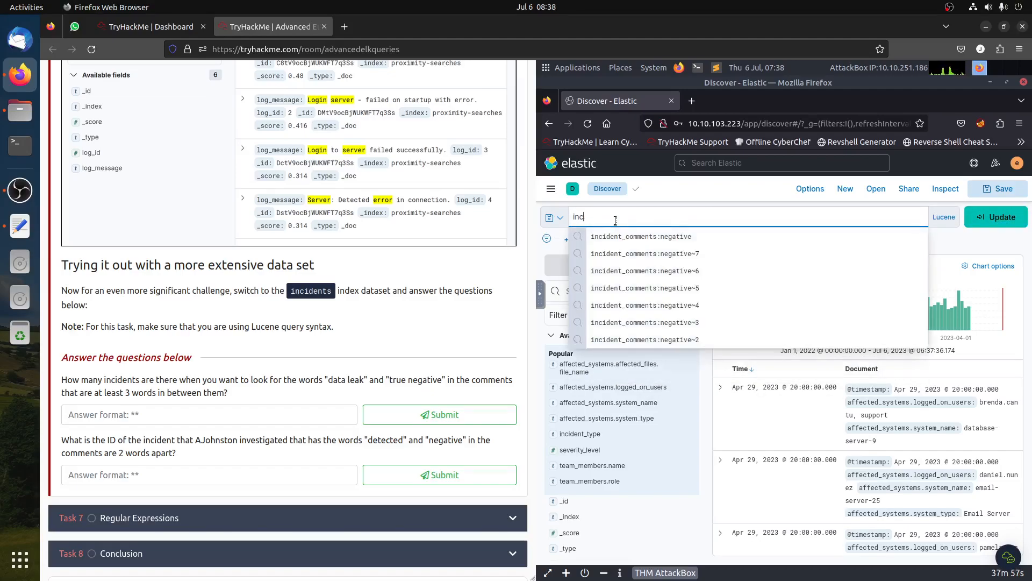
left_click(631, 236)
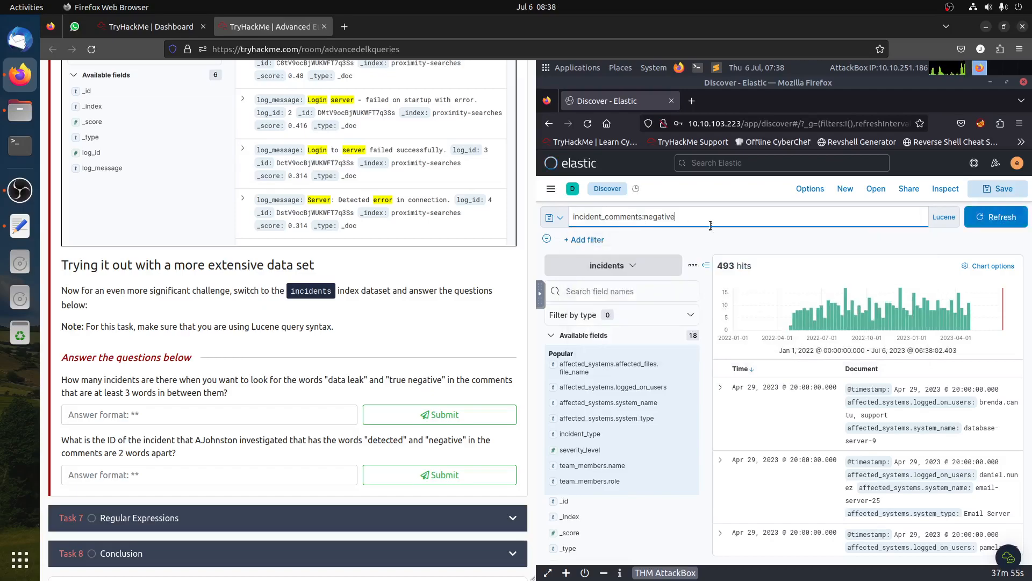
left_click(756, 225)
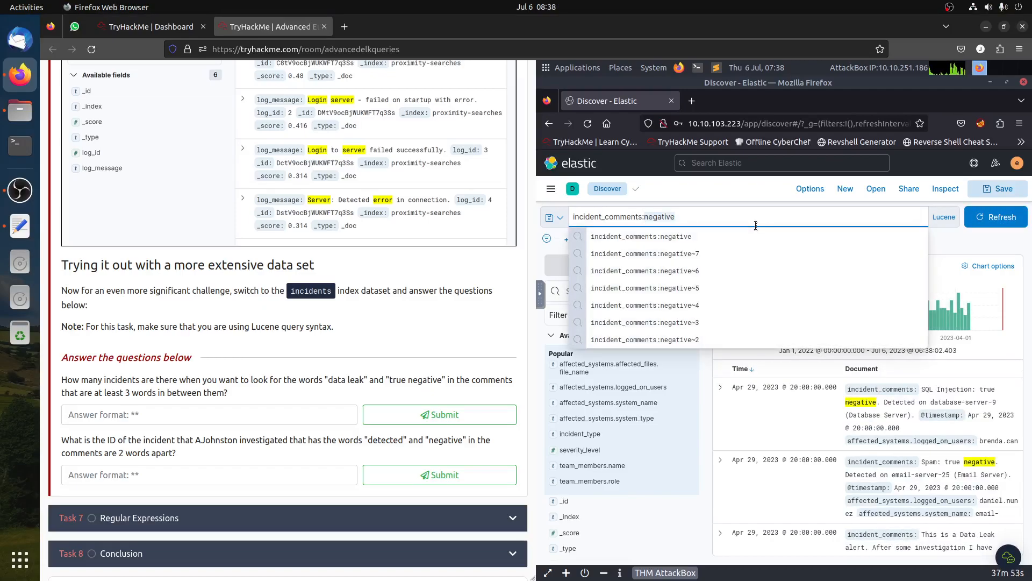
type("\"data leak")
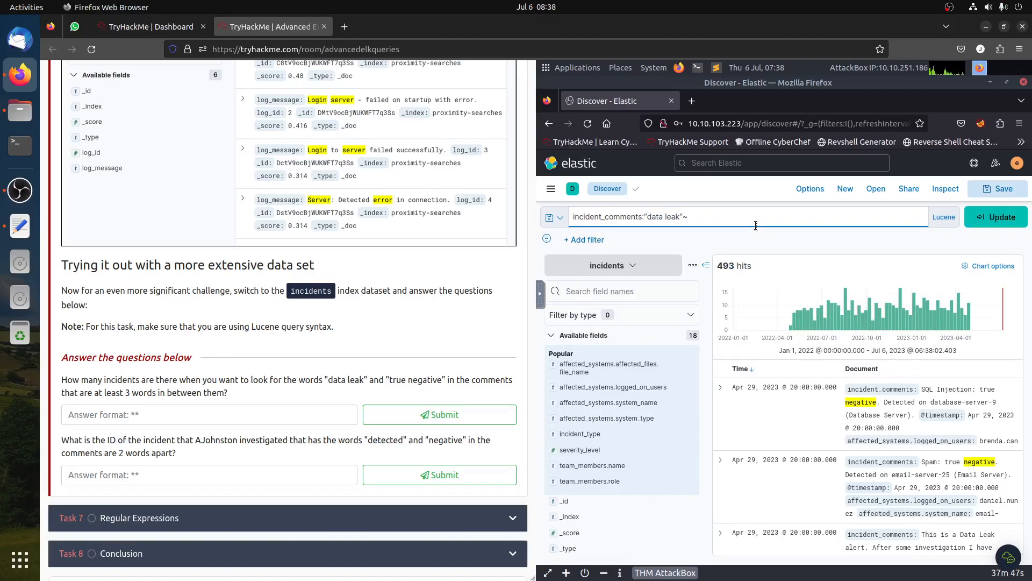
type("~3 AND")
type("incident_comments:\"ture negative")
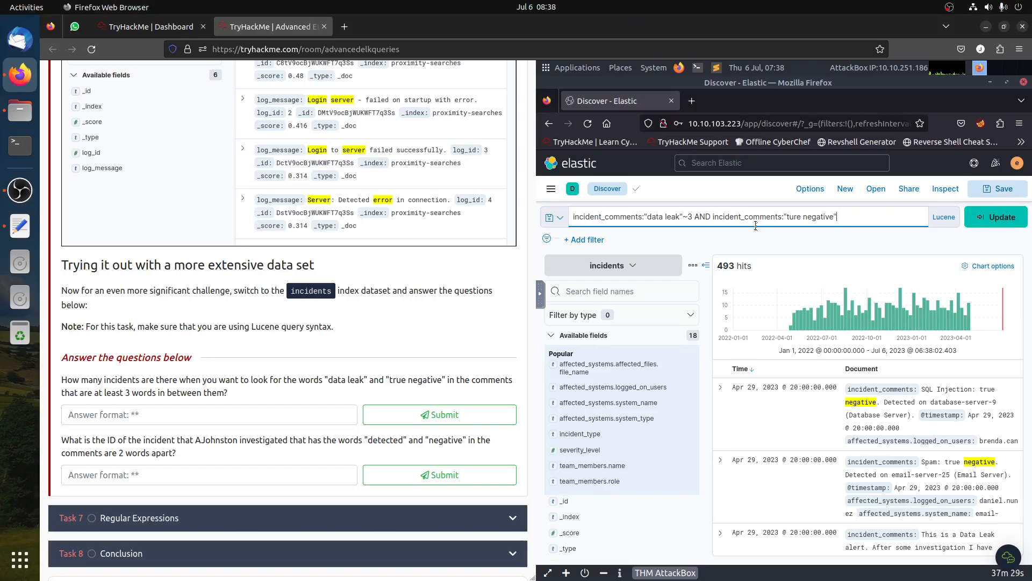
key("Return")
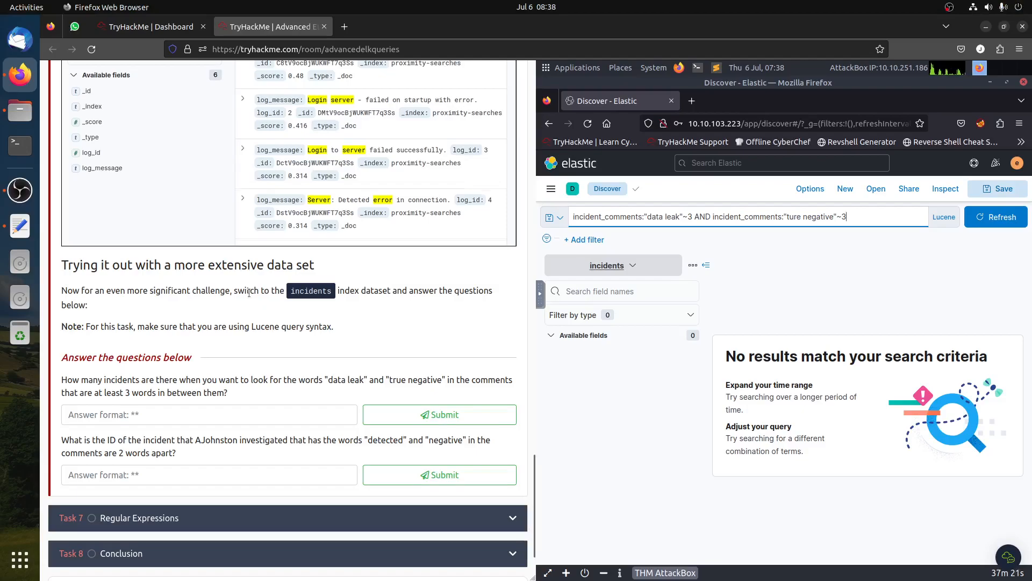
scroll(250, 297, "up", 7)
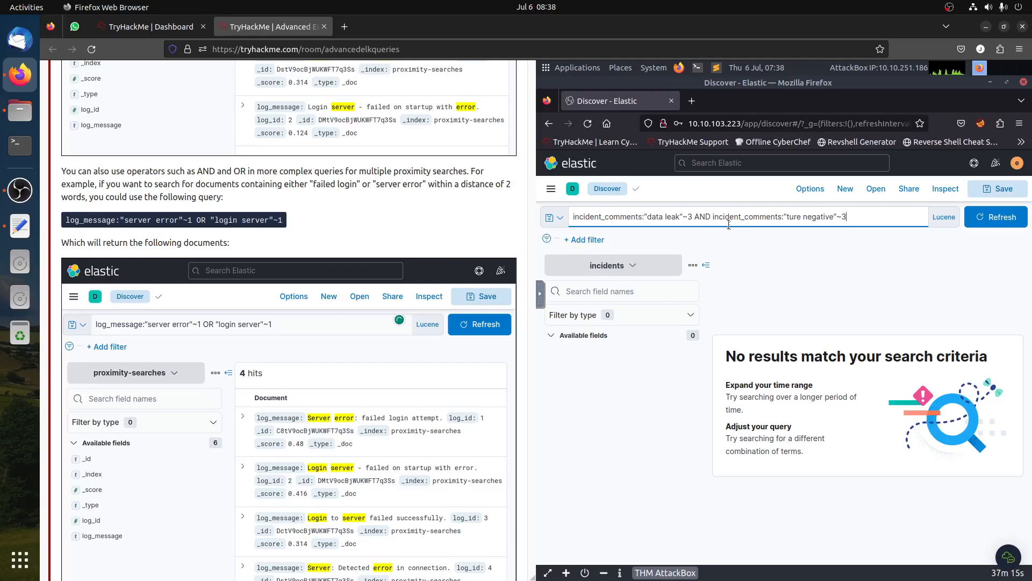
- Correct the misspelled word in the query to "true negative" and run the search
double_click(795, 215)
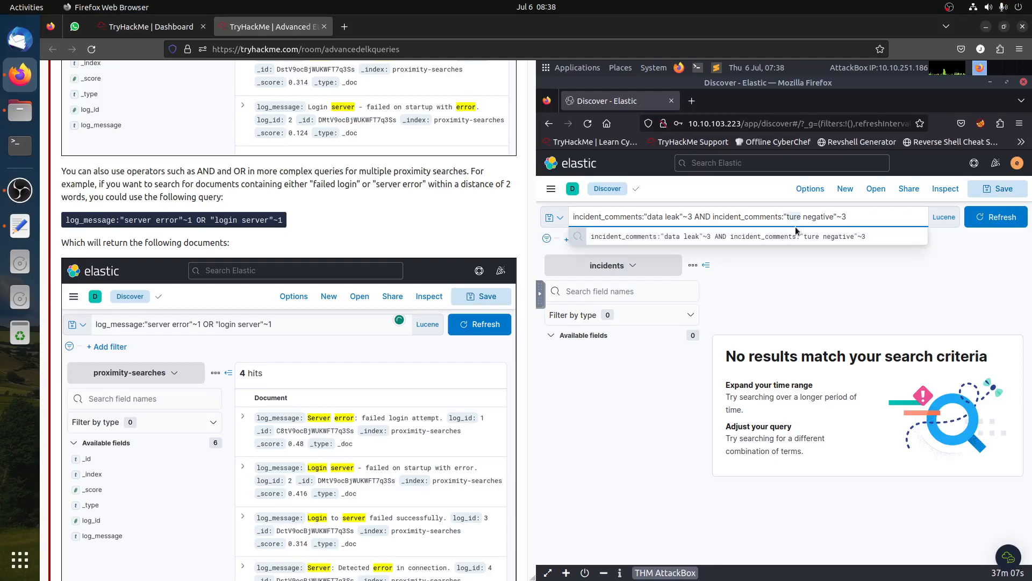
type("true")
key("Return")
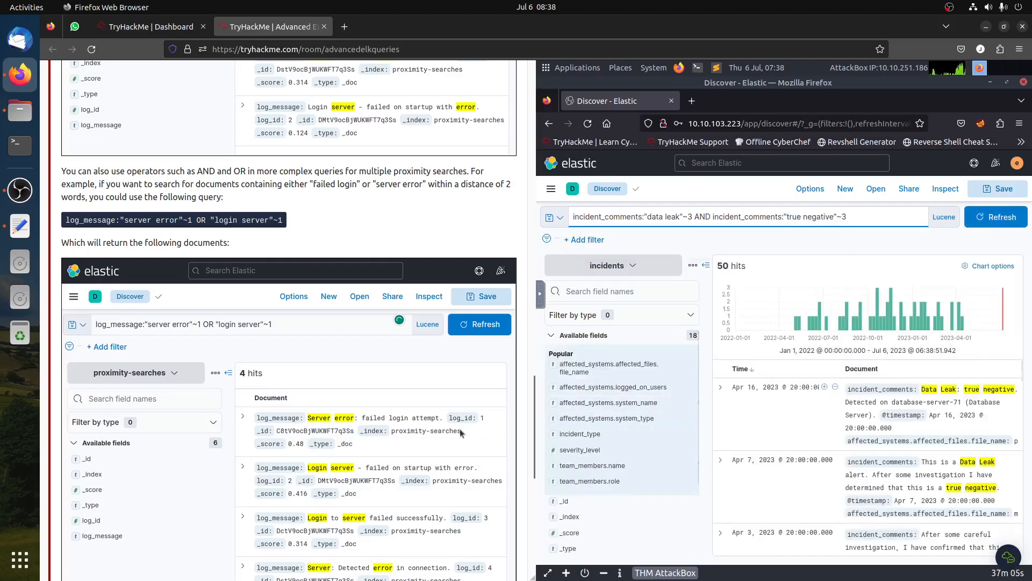
- Scroll through the matching incident documents to review their comments
scroll(481, 433, "down", 8)
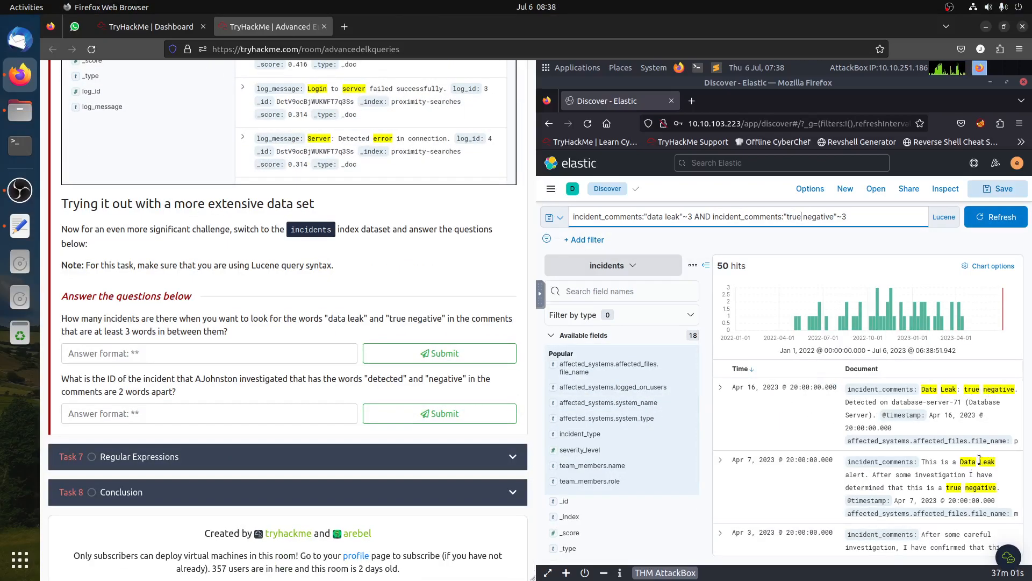
scroll(976, 457, "down", 5)
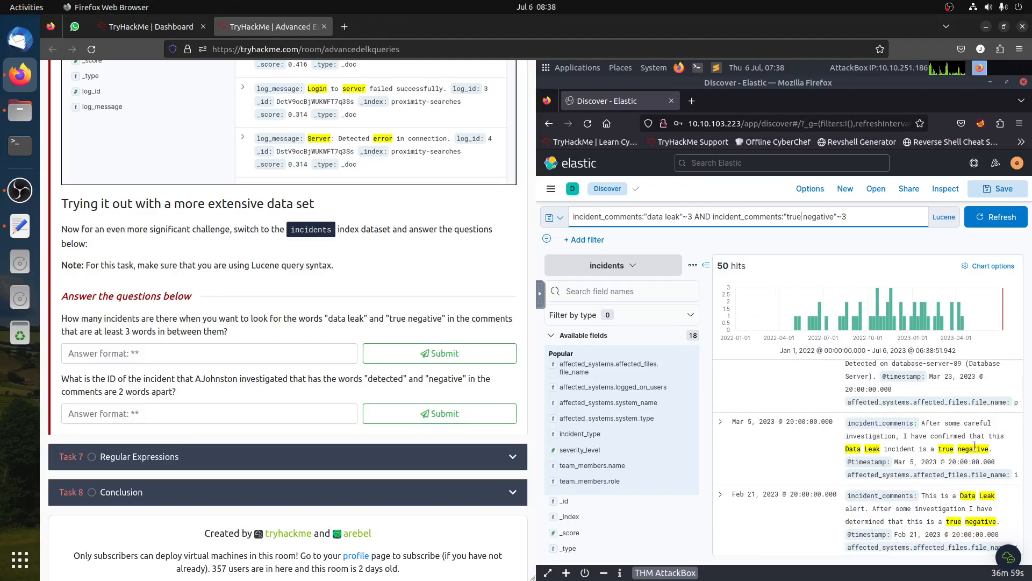
scroll(976, 457, "down", 4)
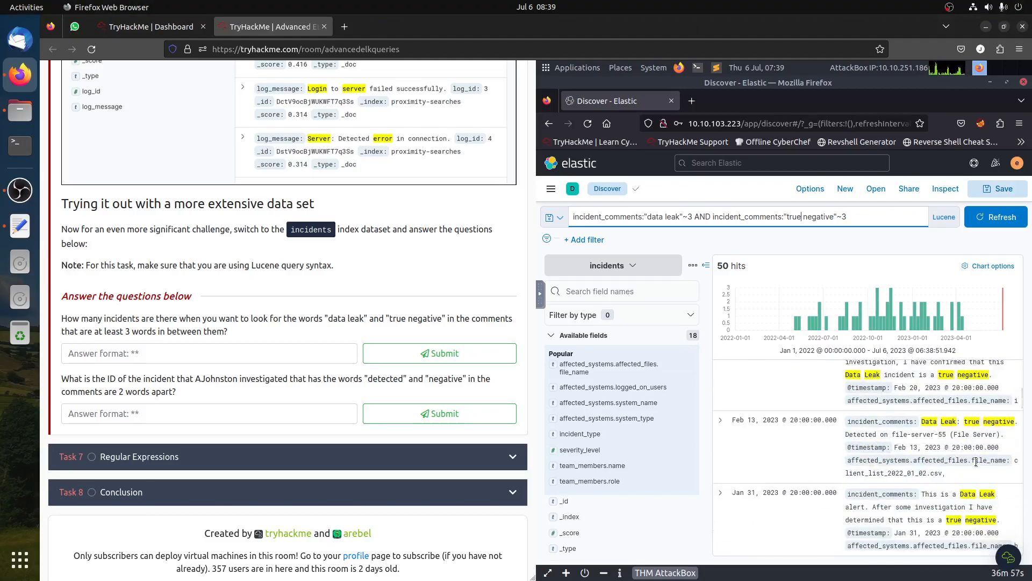
scroll(949, 457, "down", 5)
scroll(948, 455, "down", 6)
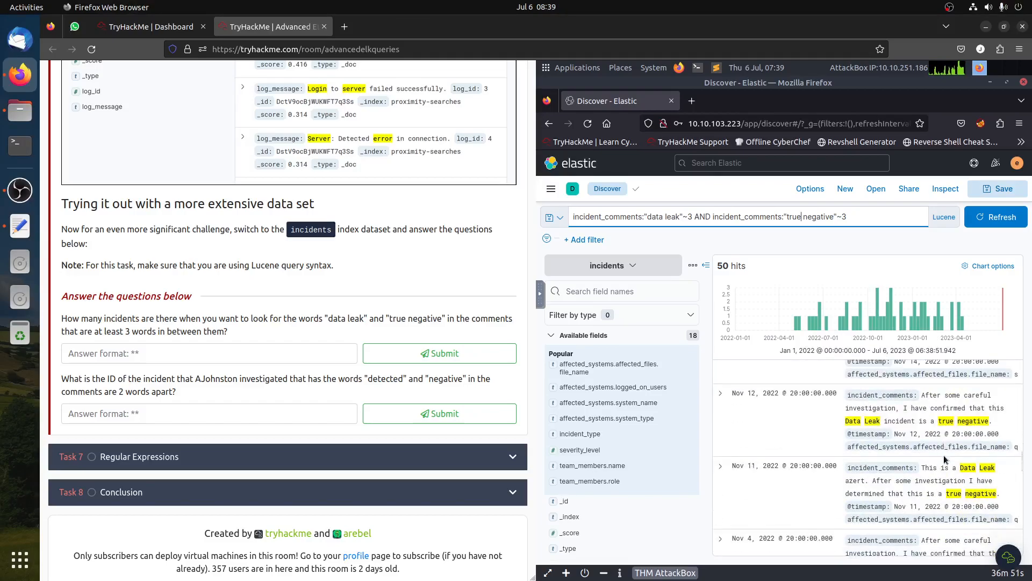
scroll(943, 455, "down", 3)
scroll(939, 465, "down", 3)
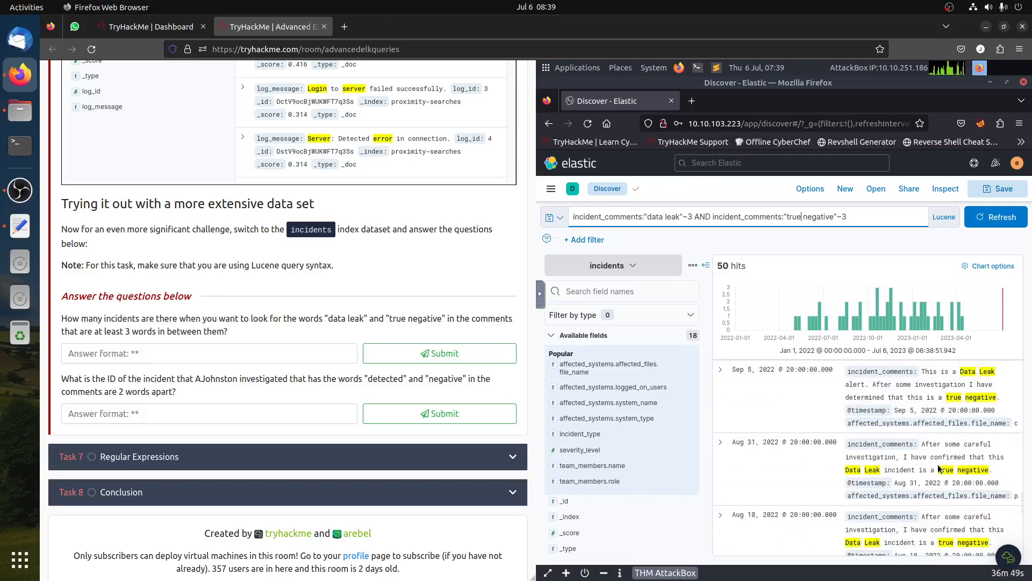
scroll(925, 468, "down", 3)
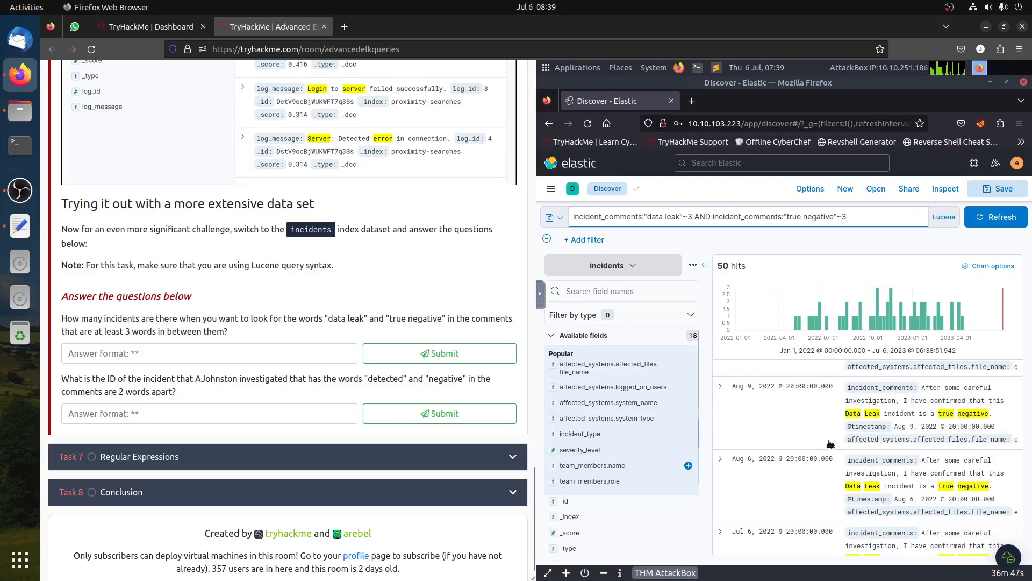
scroll(860, 438, "up", 5)
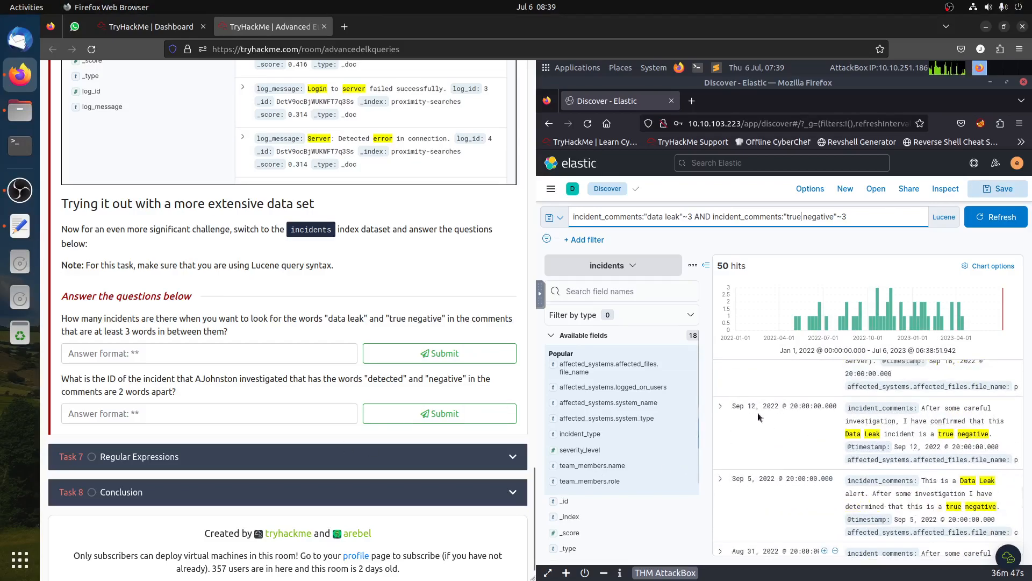
- Answer the first question with 50 and submit it
left_click(136, 355)
type("50")
left_click(442, 353)
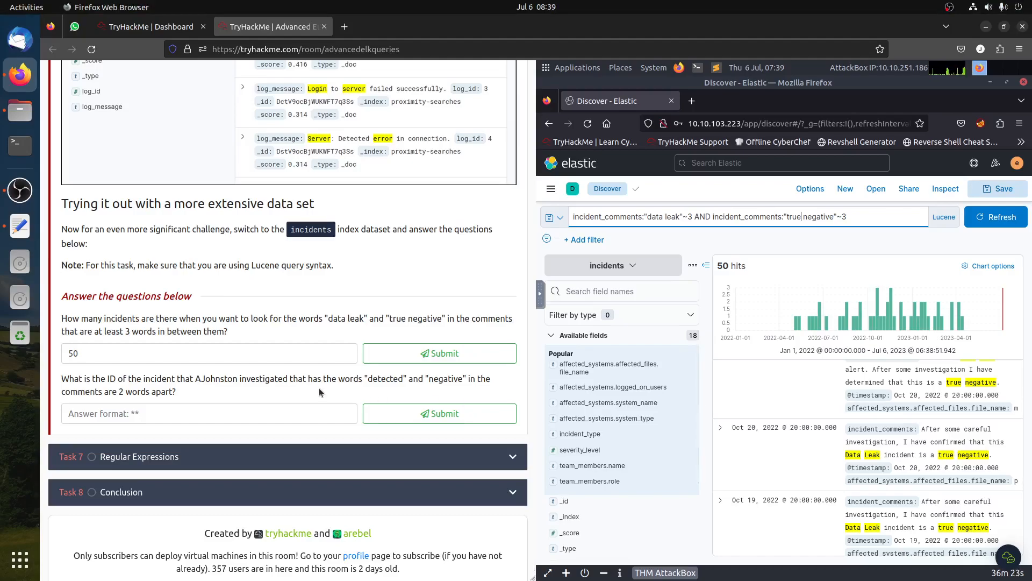
- Change both proximity distances in the query to ~4 and rerun it
scroll(318, 388, "up", 6)
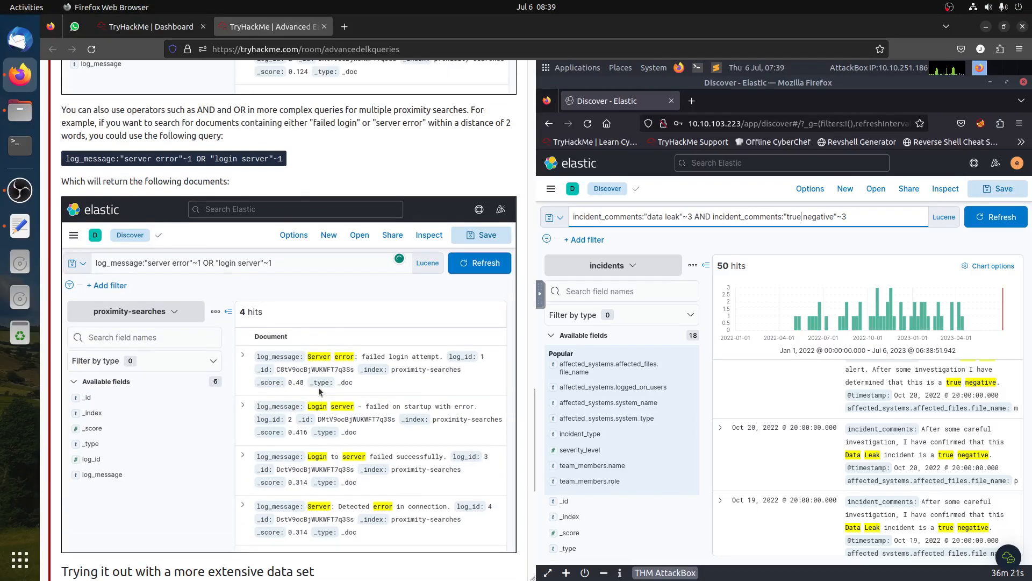
scroll(318, 388, "down", 1)
scroll(319, 390, "up", 3)
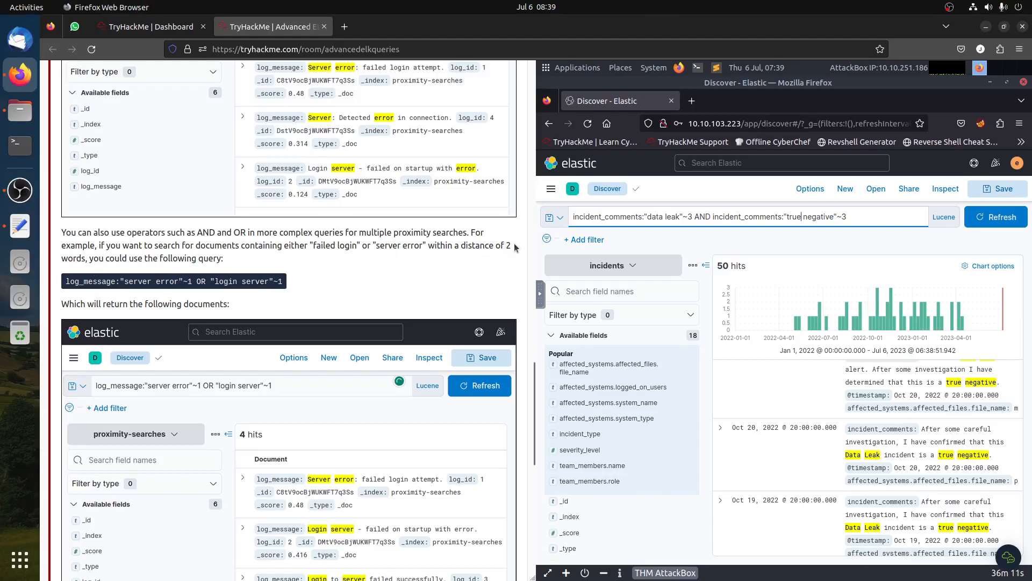
left_click_drag(513, 246, 505, 245)
left_click_drag(187, 281, 199, 284)
left_click(199, 284)
left_click(691, 216)
key("BackSpace")
type("4")
left_click(846, 216)
key("BackSpace")
type("4")
left_click(994, 215)
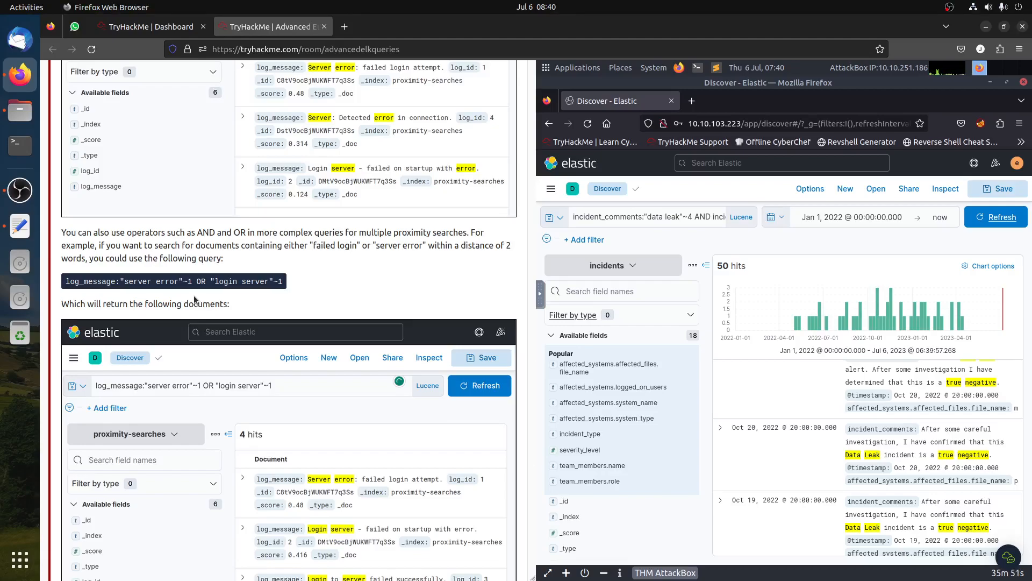
- Set both proximity distances back to ~3 and rerun the query
scroll(275, 301, "up", 6)
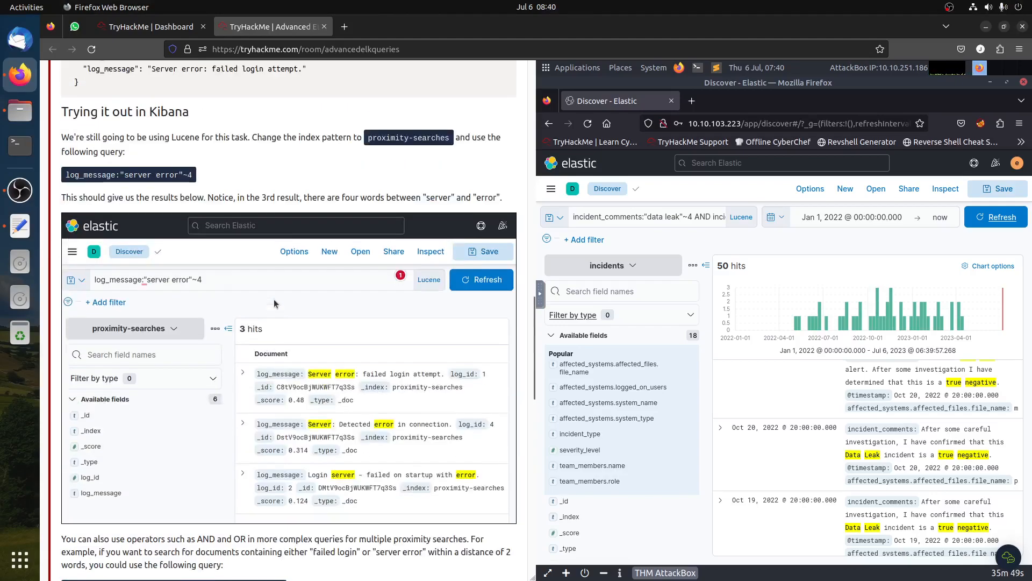
scroll(267, 308, "up", 1)
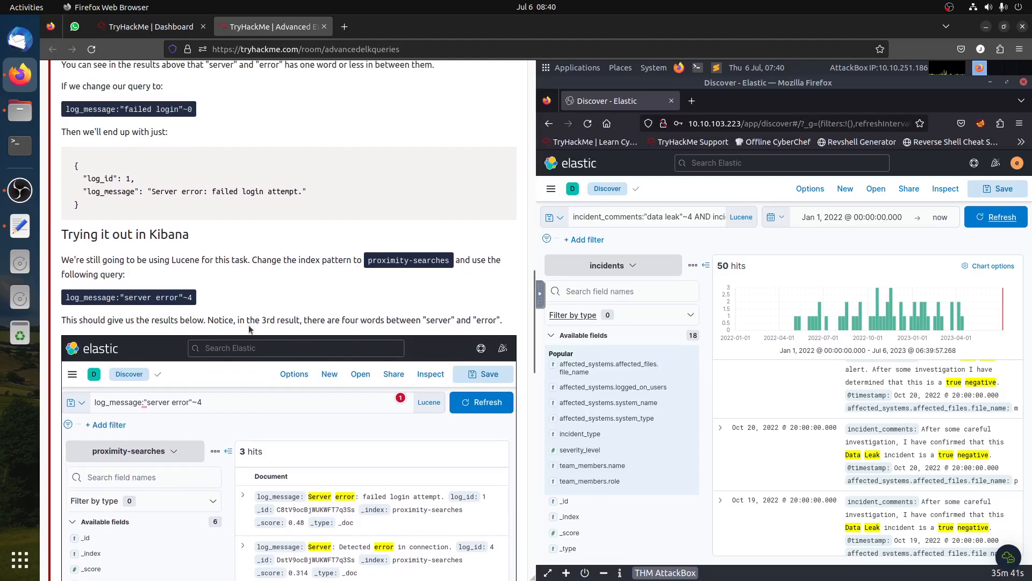
left_click_drag(421, 320, 205, 312)
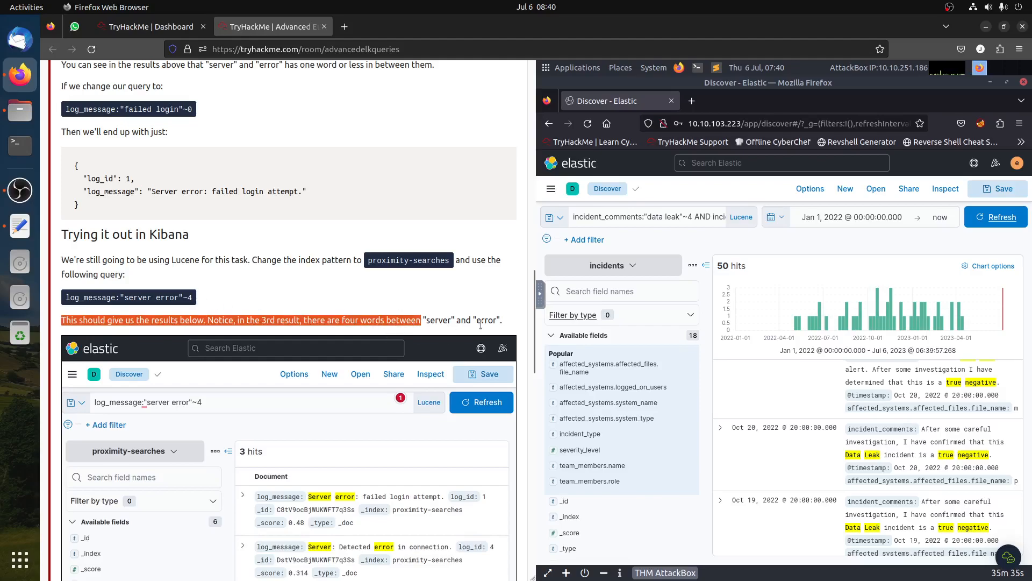
left_click(191, 297)
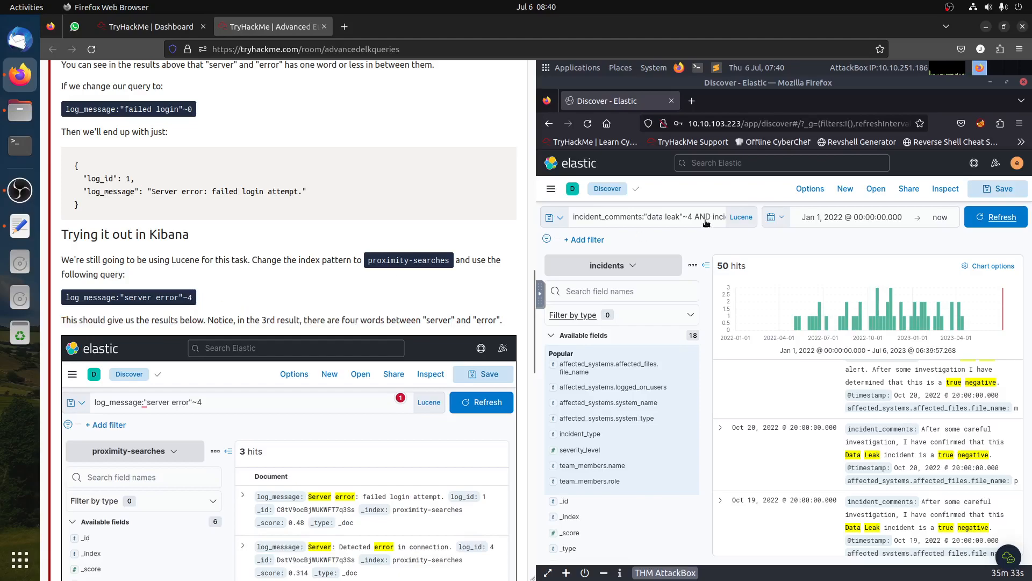
left_click(691, 217)
key("Delete")
type("3")
left_click(842, 216)
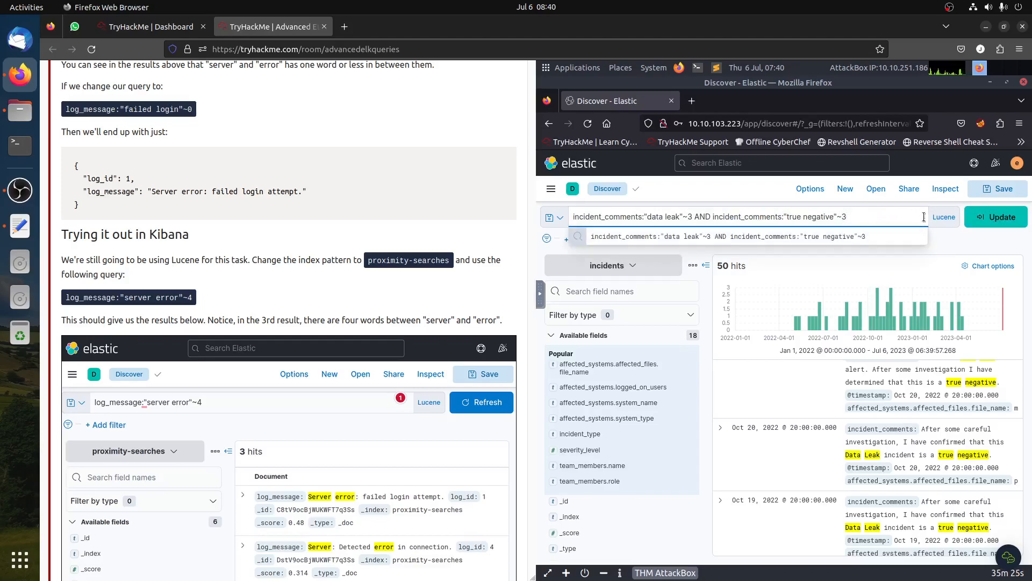
left_click(999, 226)
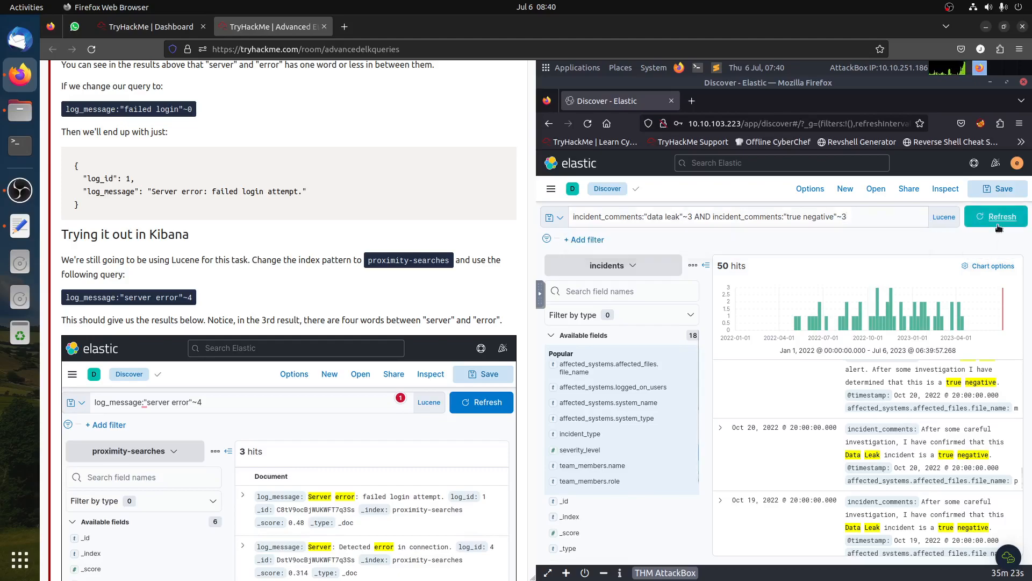
- Change both proximity distances in the query to ~2 and run it
scroll(421, 404, "down", 10)
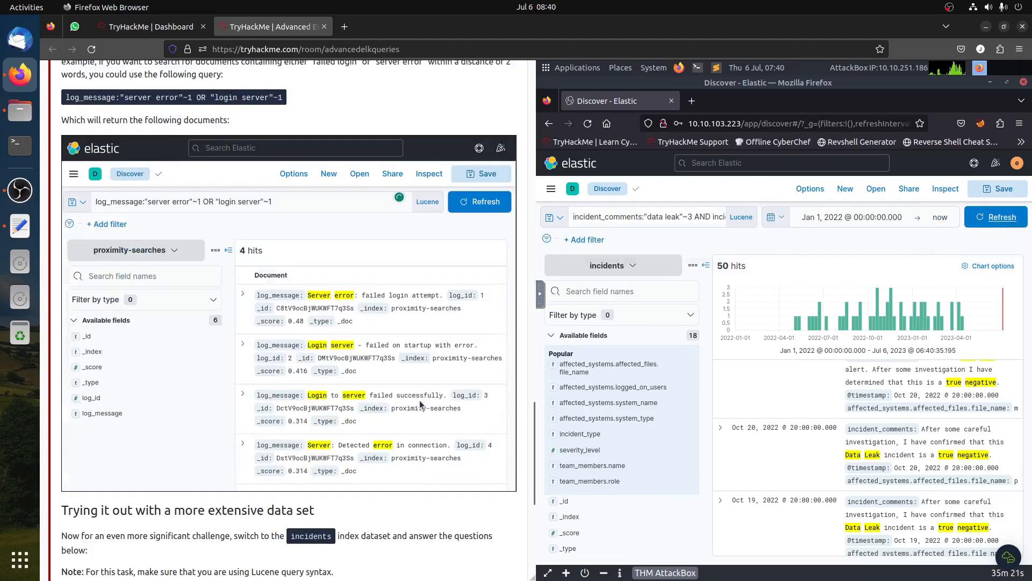
scroll(421, 404, "down", 5)
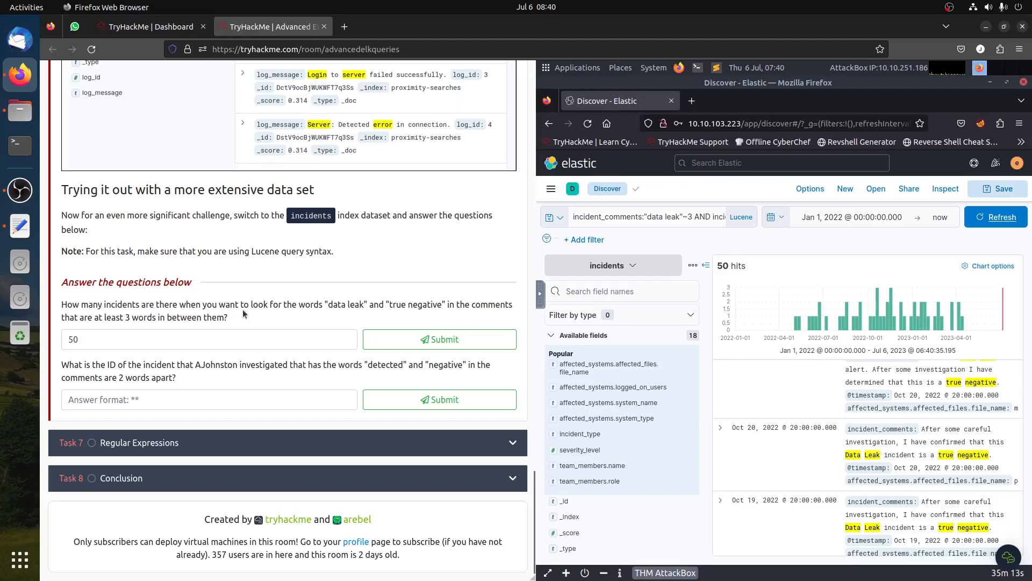
left_click_drag(327, 311, 378, 302)
left_click(422, 309)
left_click(687, 225)
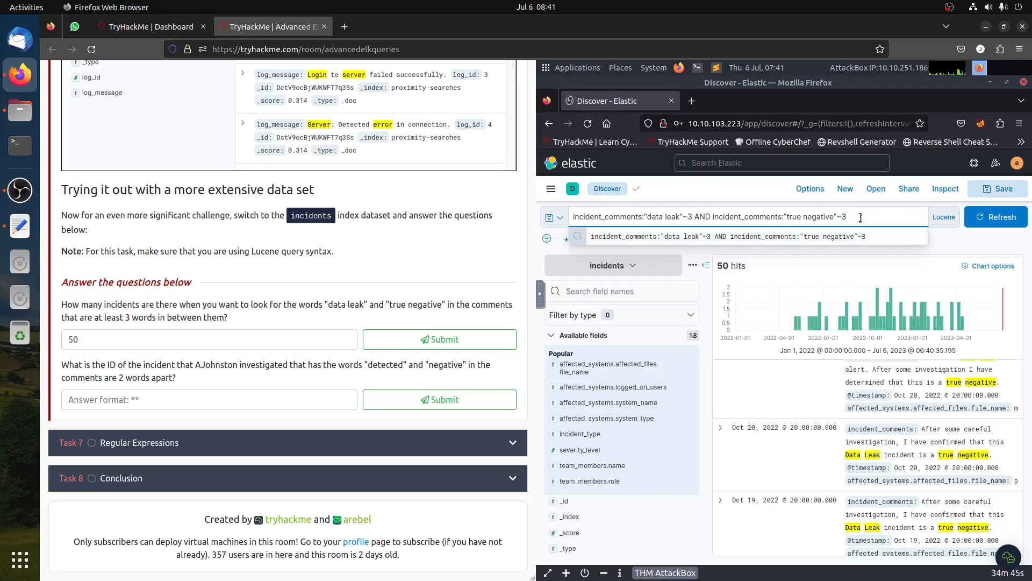
key("BackSpace")
type("2")
left_click(691, 218)
key("BackSpace")
type("2")
left_click(979, 217)
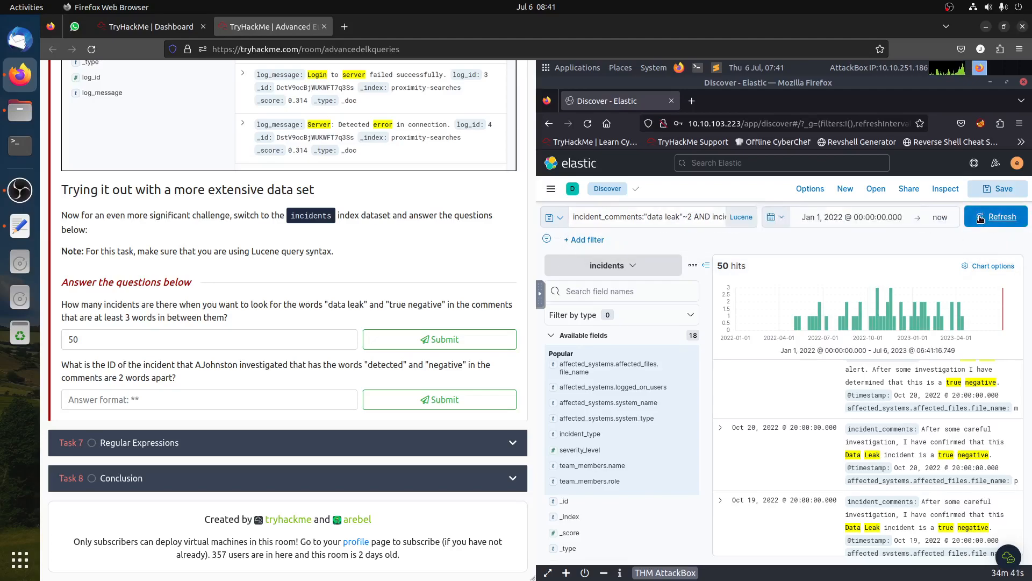
left_click(979, 217)
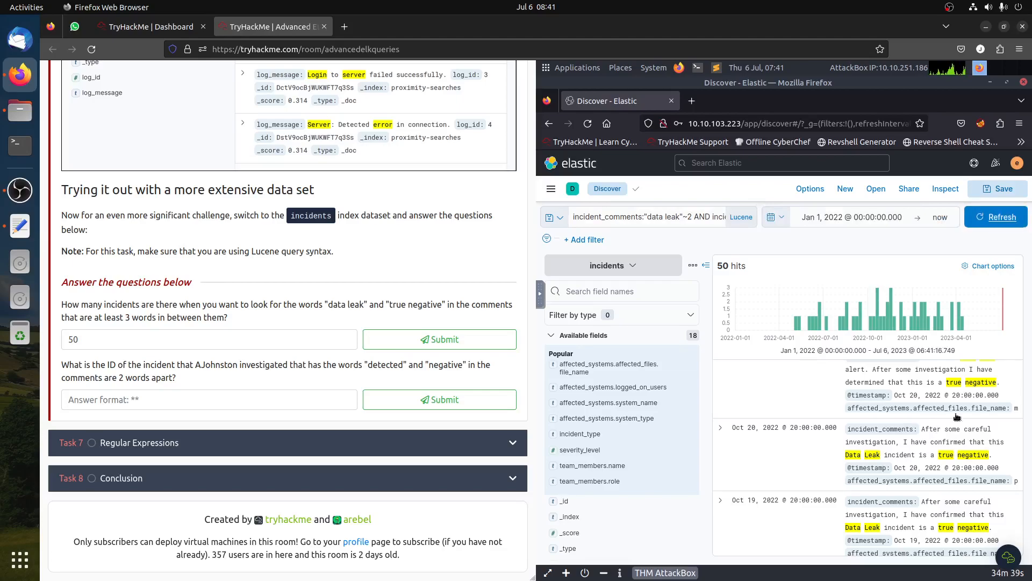
- Replace AND with OR between the two proximity clauses and run the query
left_click(72, 339)
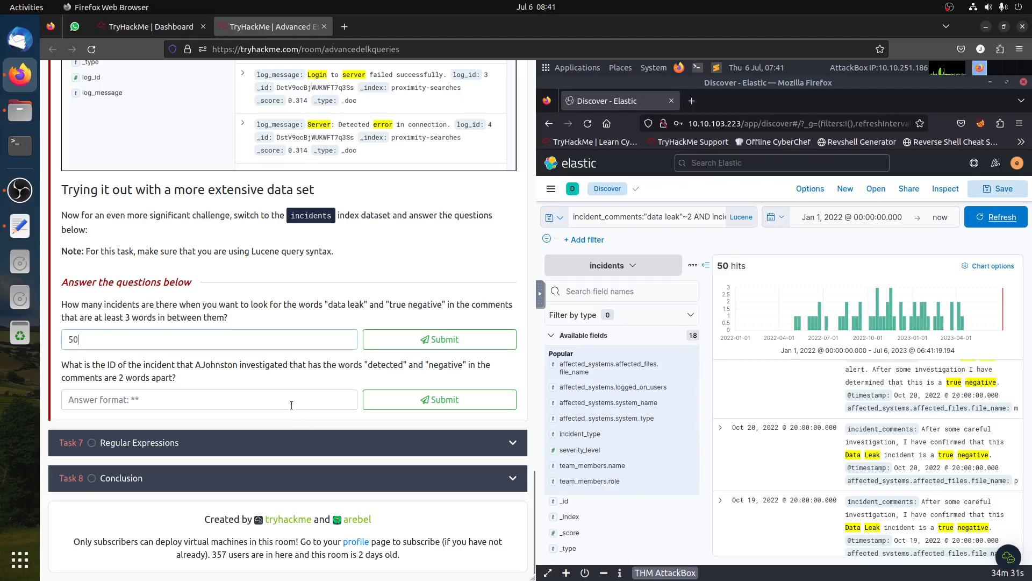
left_click(655, 217)
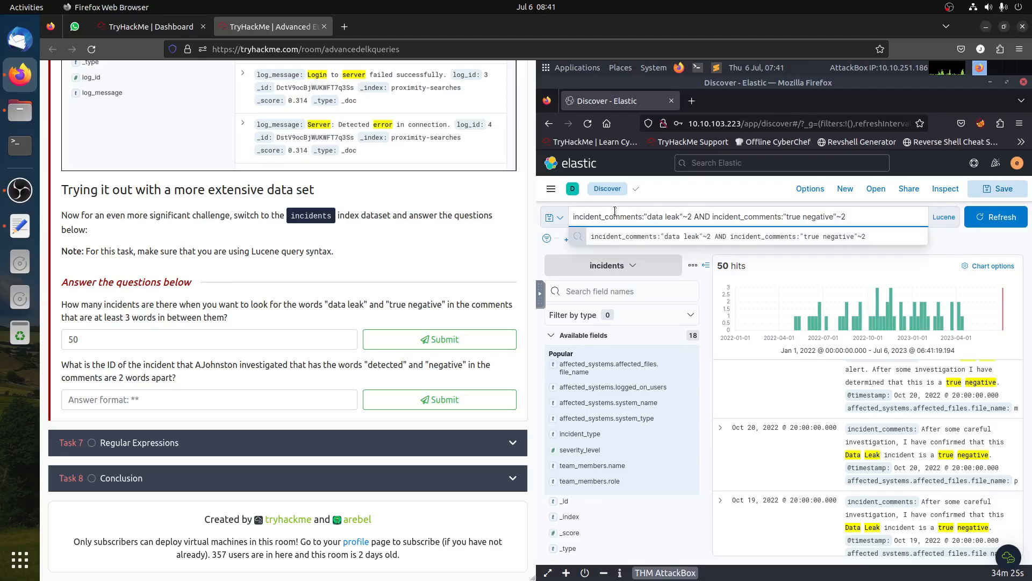
scroll(316, 302, "up", 4)
scroll(317, 302, "up", 2)
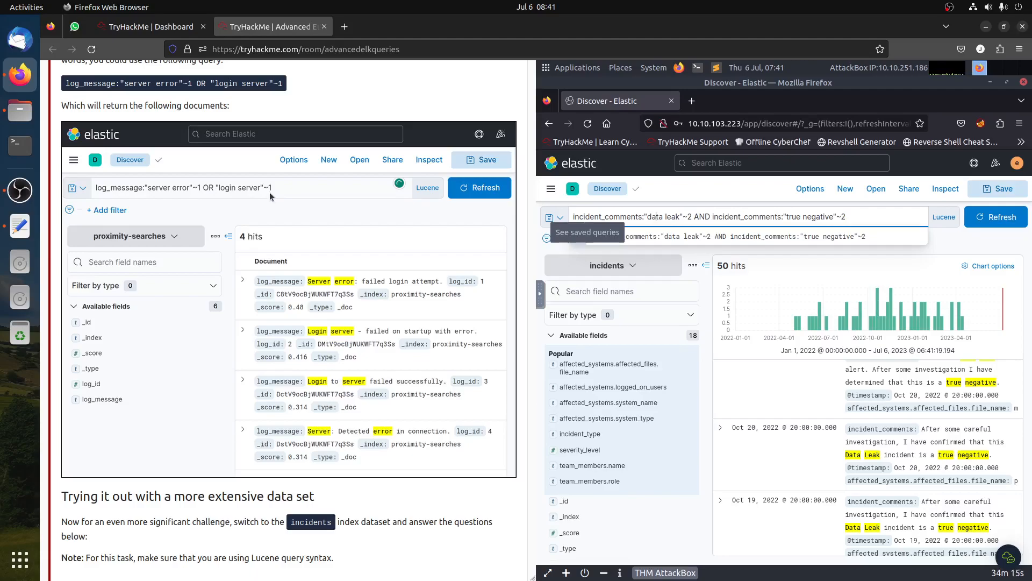
scroll(271, 198, "down", 5)
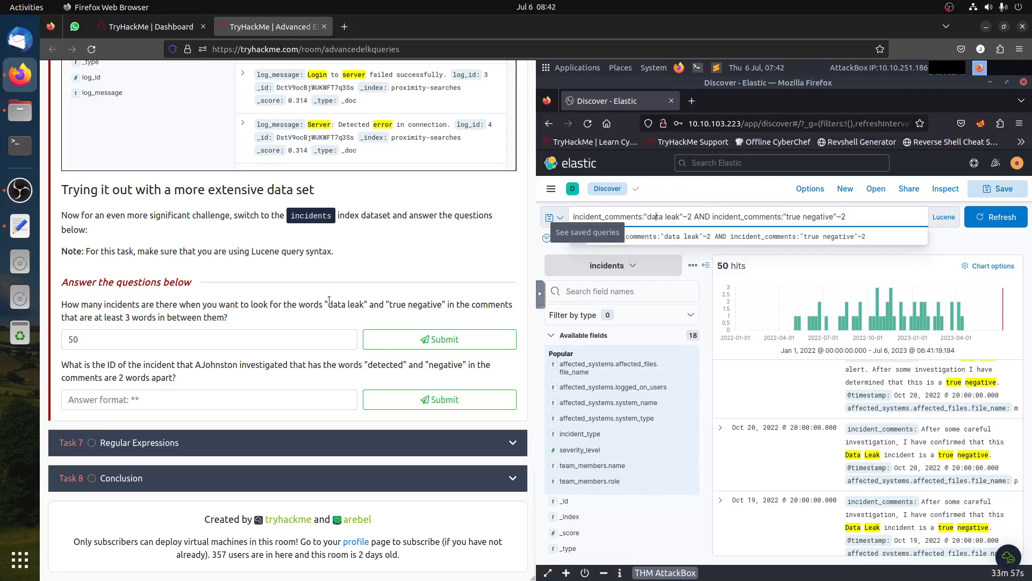
left_click(680, 218)
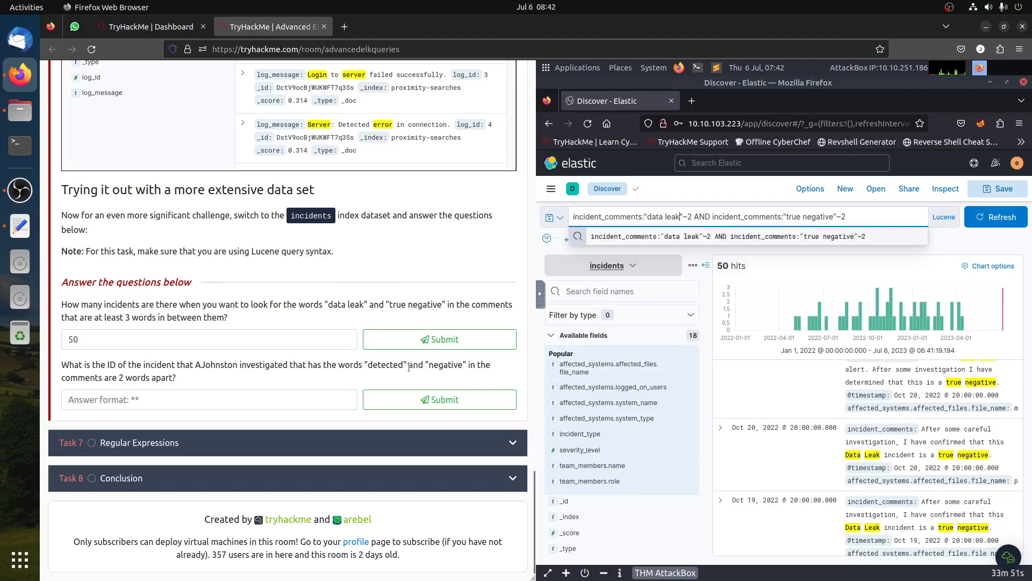
scroll(396, 378, "up", 8)
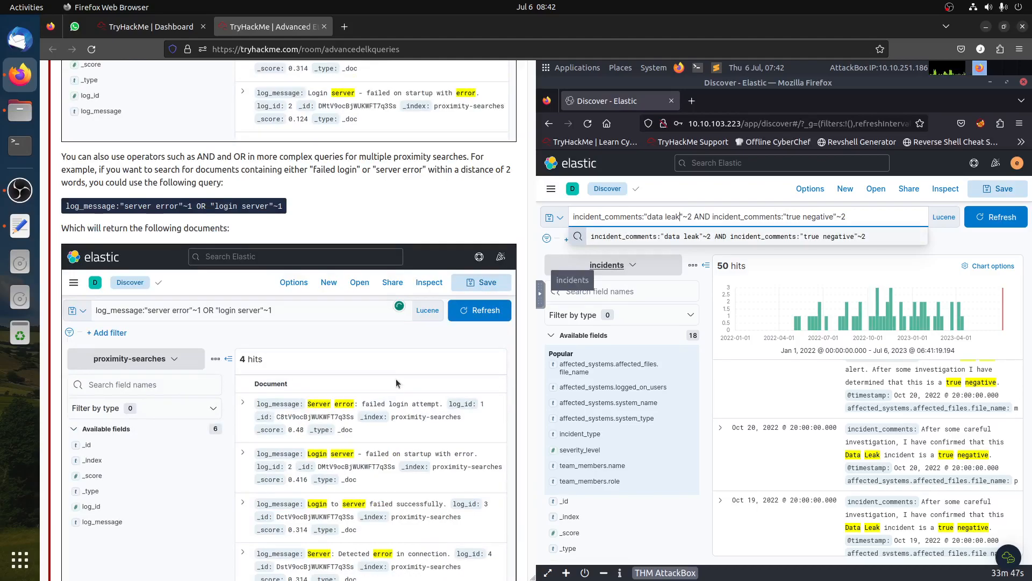
scroll(396, 379, "down", 7)
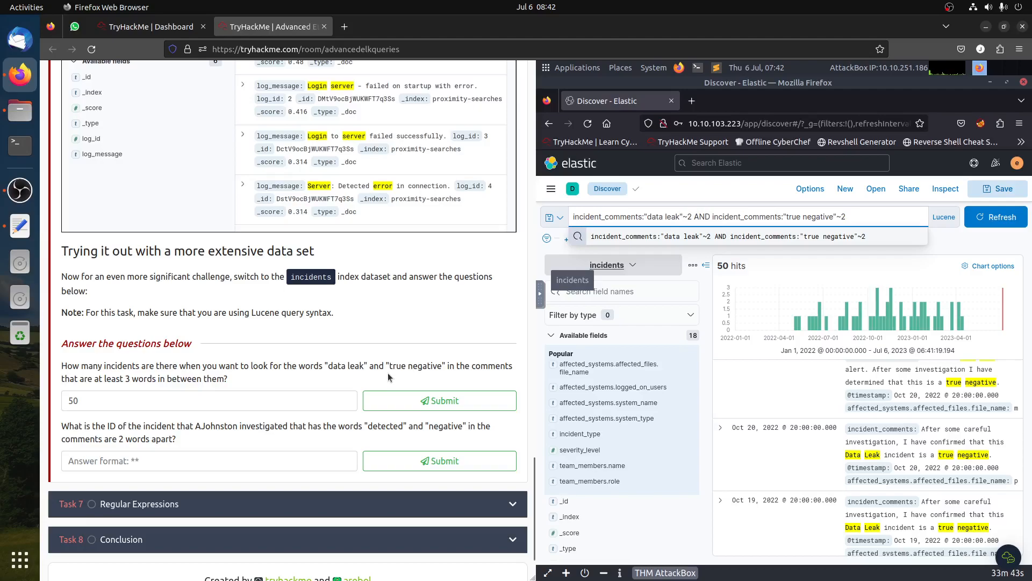
double_click(700, 216)
type("OR")
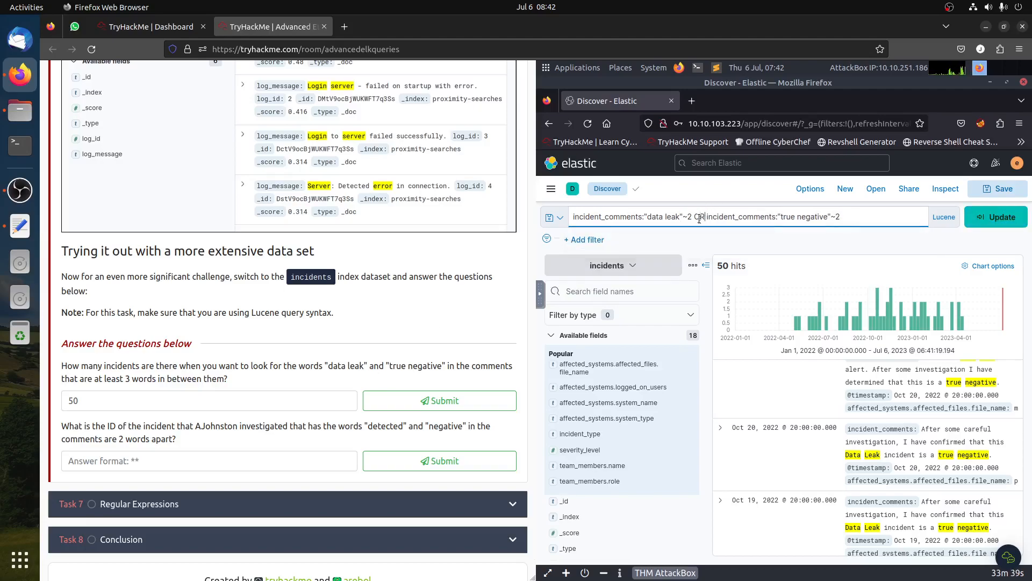
key("Return")
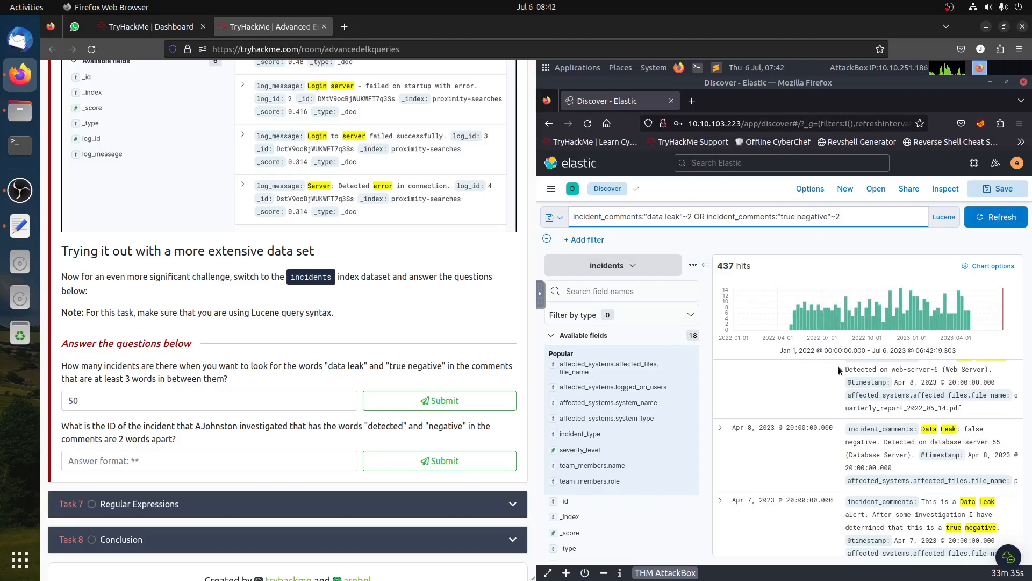
- Replace OR with AND between the two proximity clauses and run the query
left_click(695, 215)
key("Delete")
key("Delete")
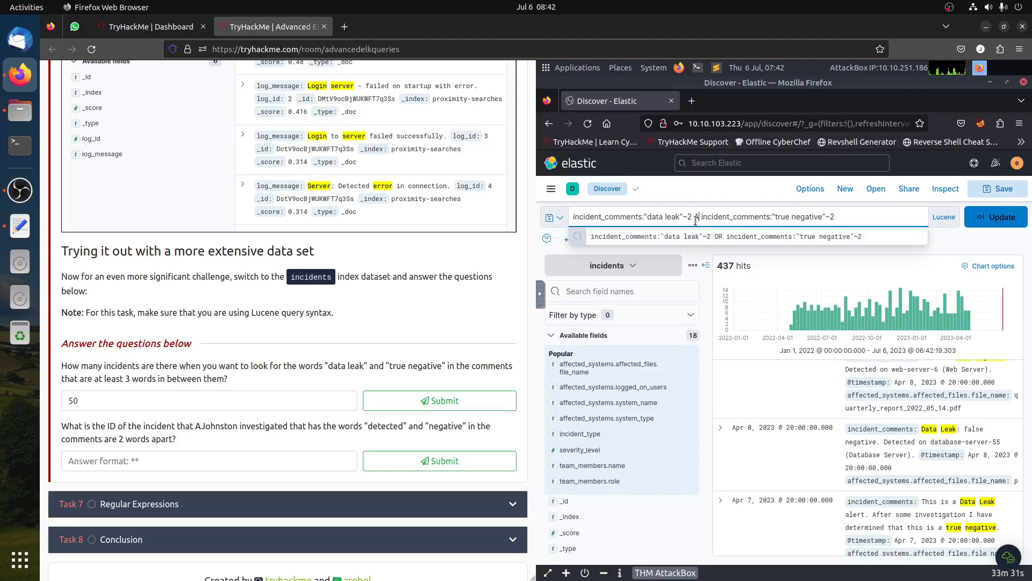
type("ADND")
key("BackSpace")
key("BackSpace")
key("BackSpace")
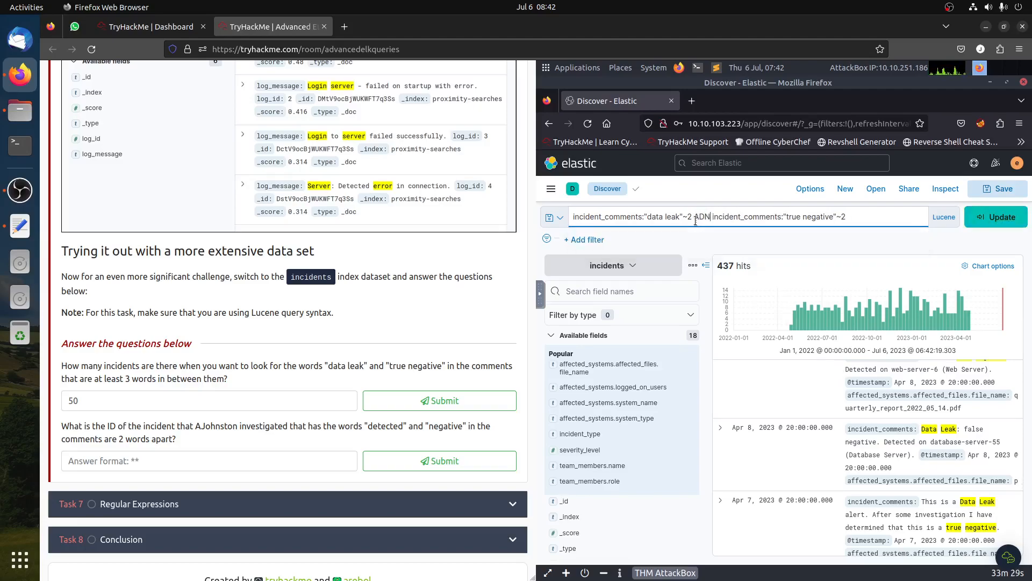
type("ND")
key("Return")
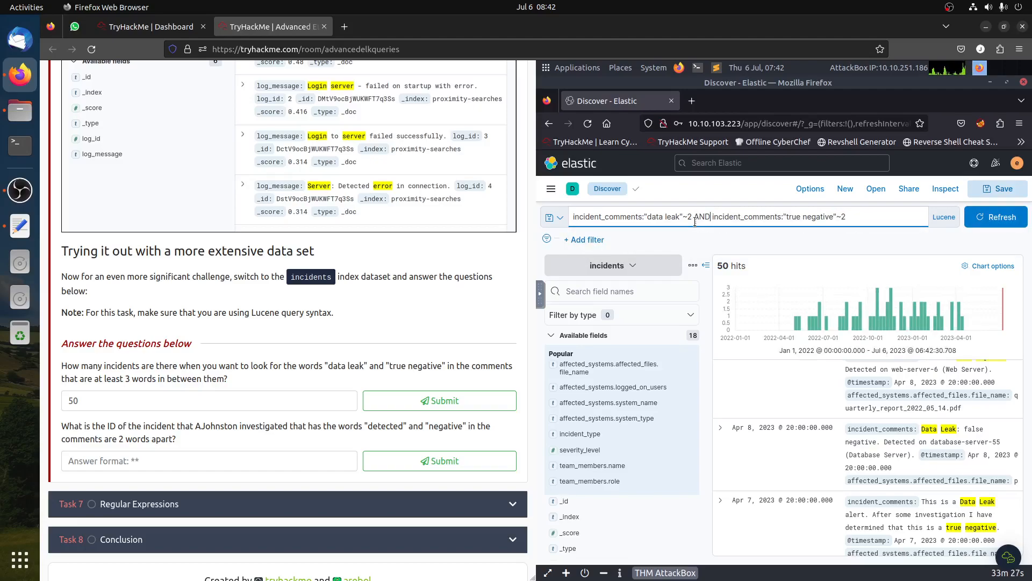
- Set both proximity distances in the query to ~3 and run it
left_click(692, 217)
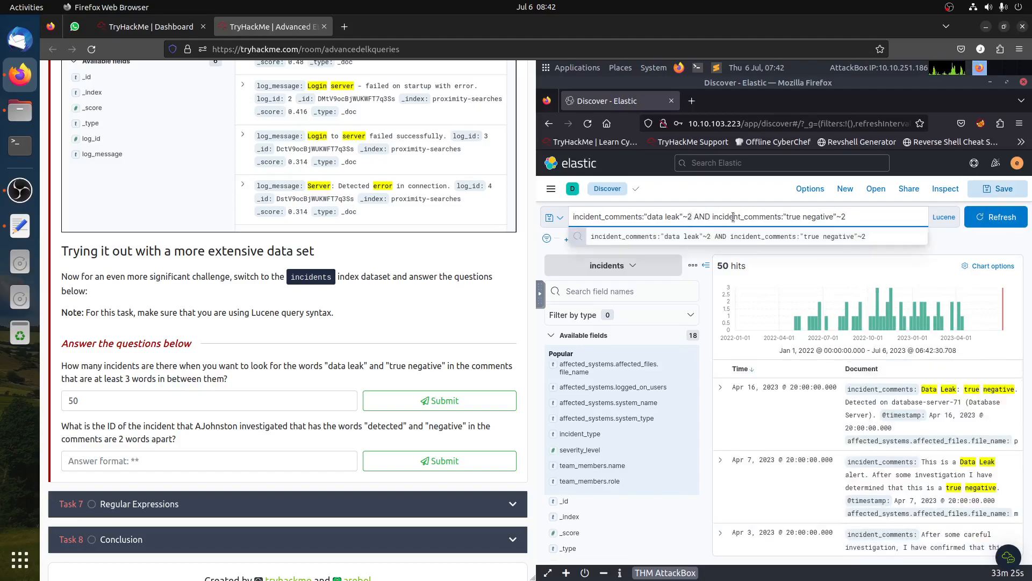
key("BackSpace")
type("3")
left_click(841, 212)
key("BackSpace")
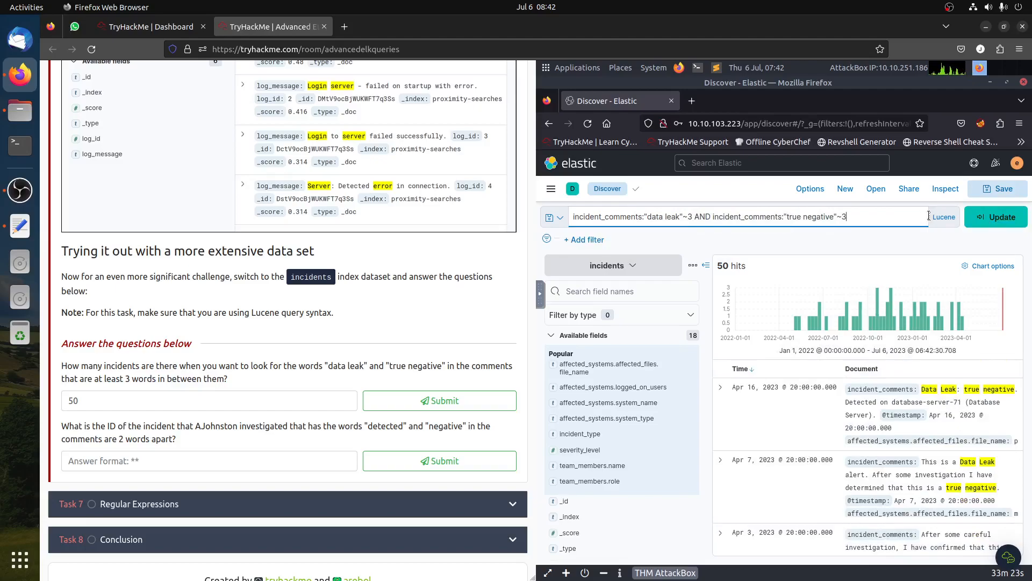
type("3")
key("Return")
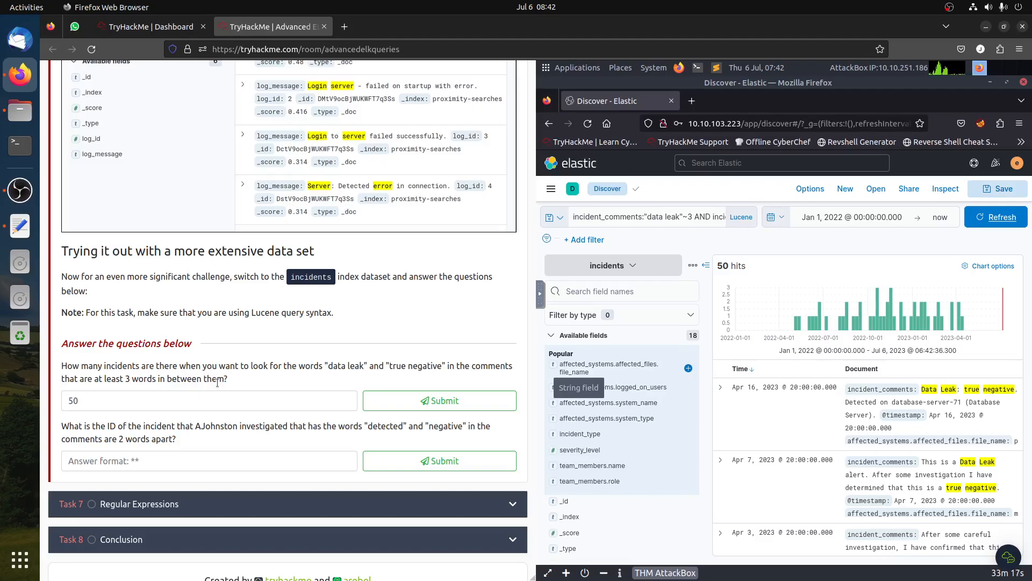
- Clear the answer field for the data leak and true negative question
left_click(218, 395)
key("ctrl+a")
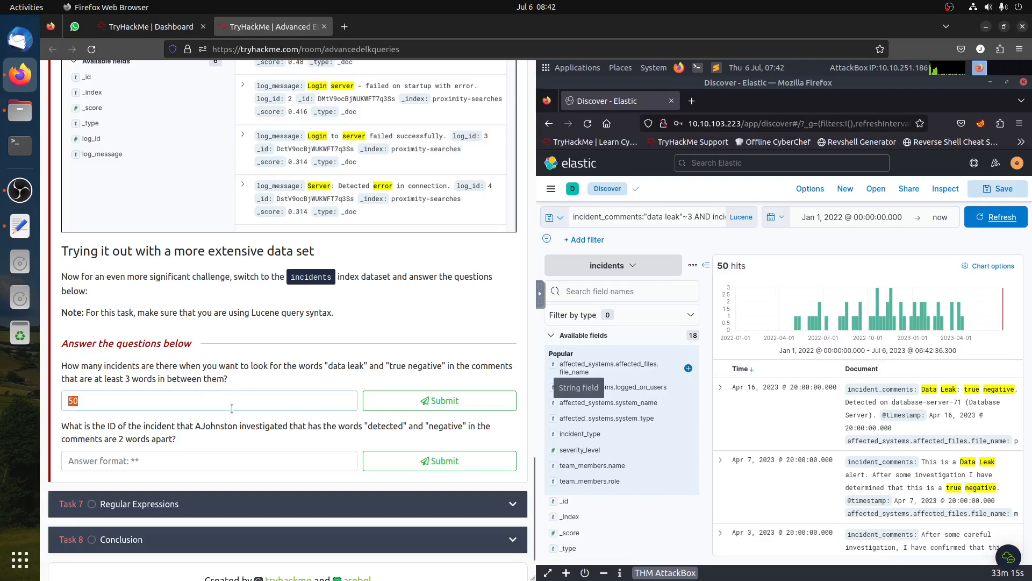
key("BackSpace")
- Inspect the top values of the incident_type field
scroll(772, 444, "down", 1)
scroll(773, 444, "down", 4)
scroll(592, 430, "down", 2)
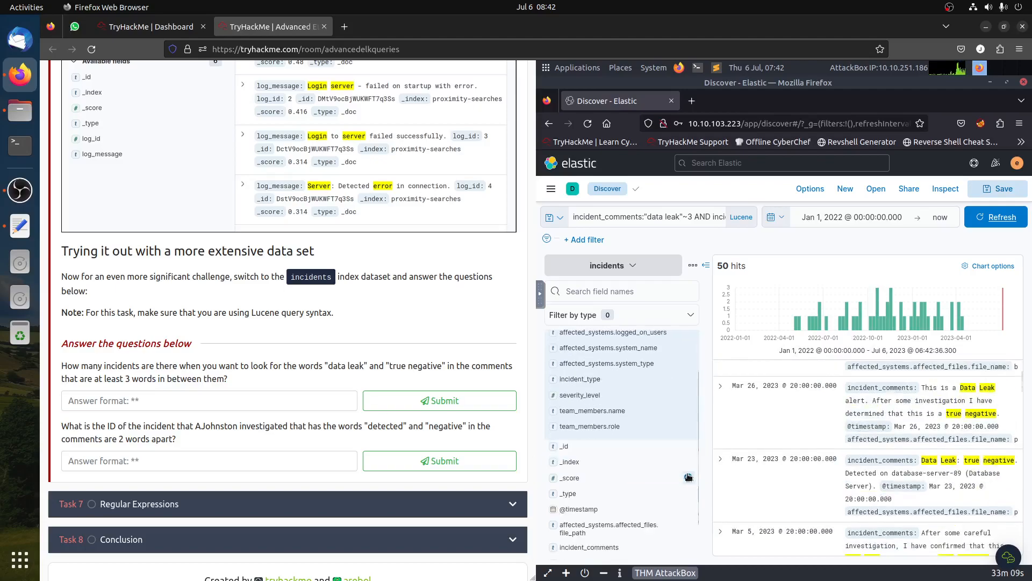
left_click(586, 379)
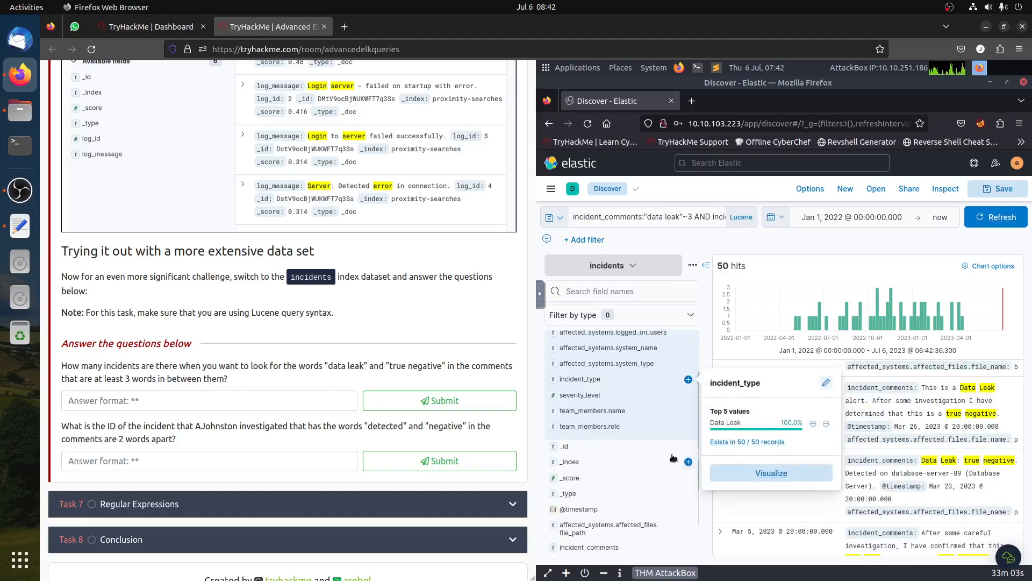
left_click(692, 242)
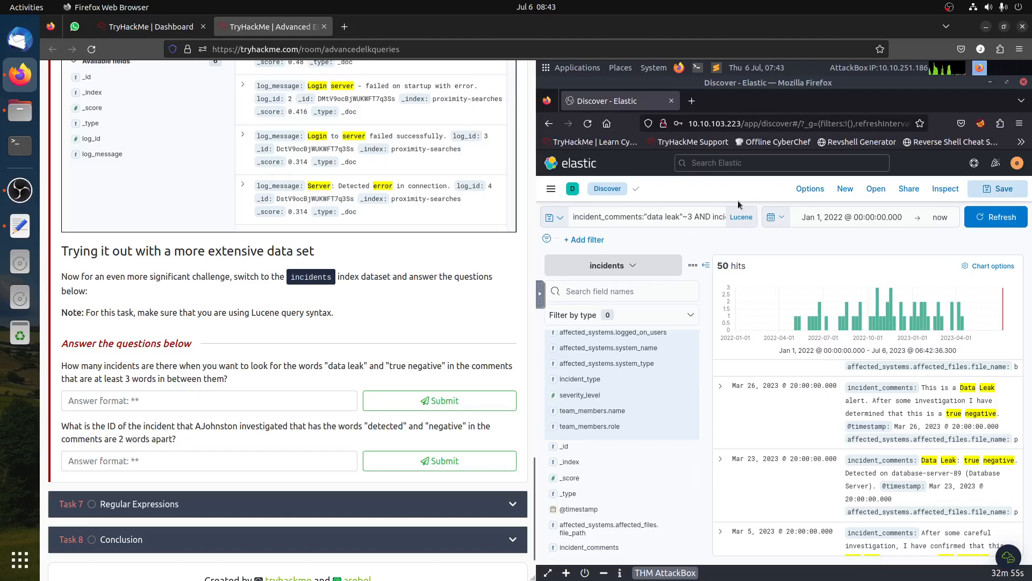
- Delete the word leak from the first phrase and rerun the query
double_click(675, 220)
key("BackSpace")
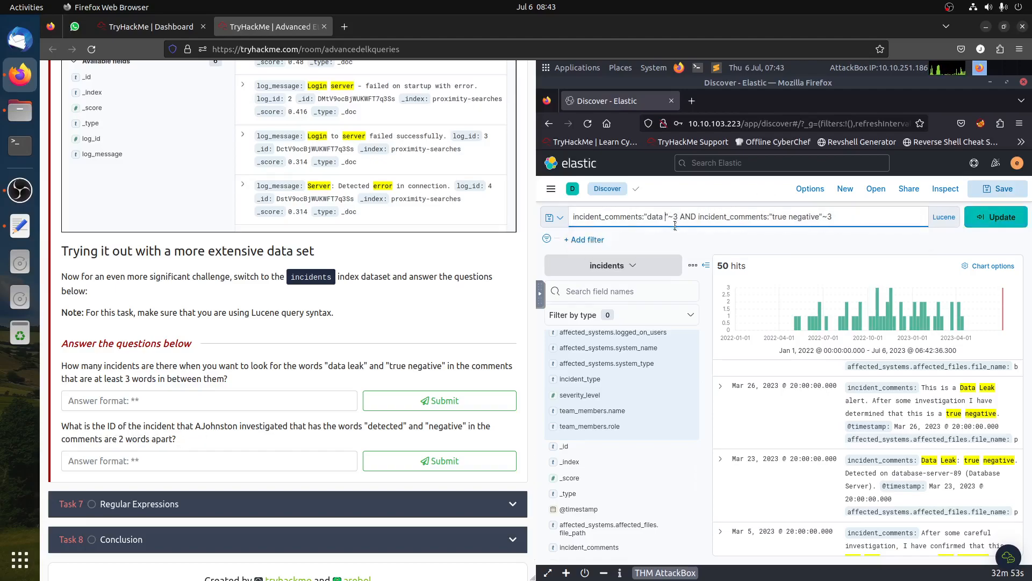
key("Return")
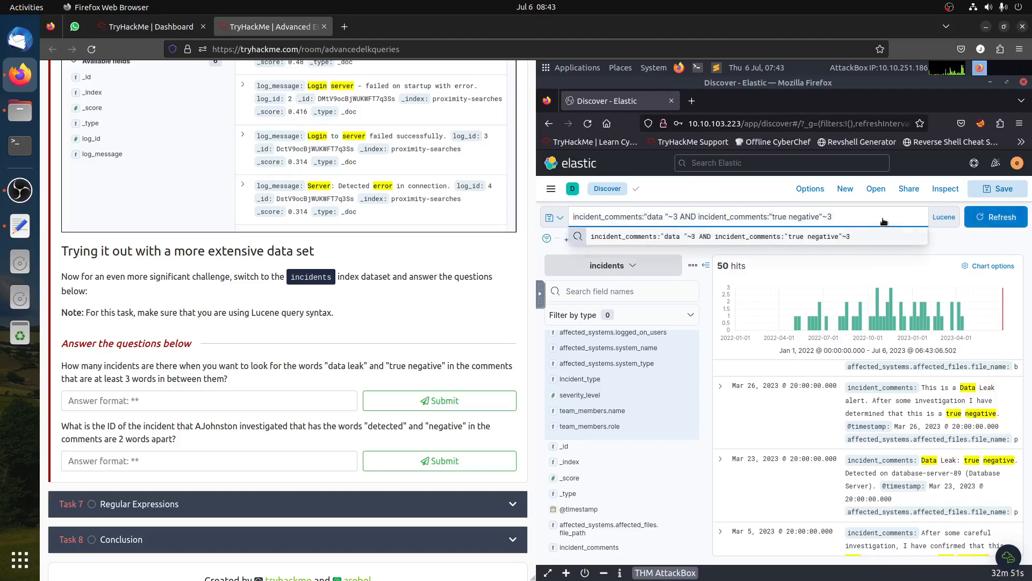
- Clear the search query and refresh the results
key("ctrl+a")
key("BackSpace")
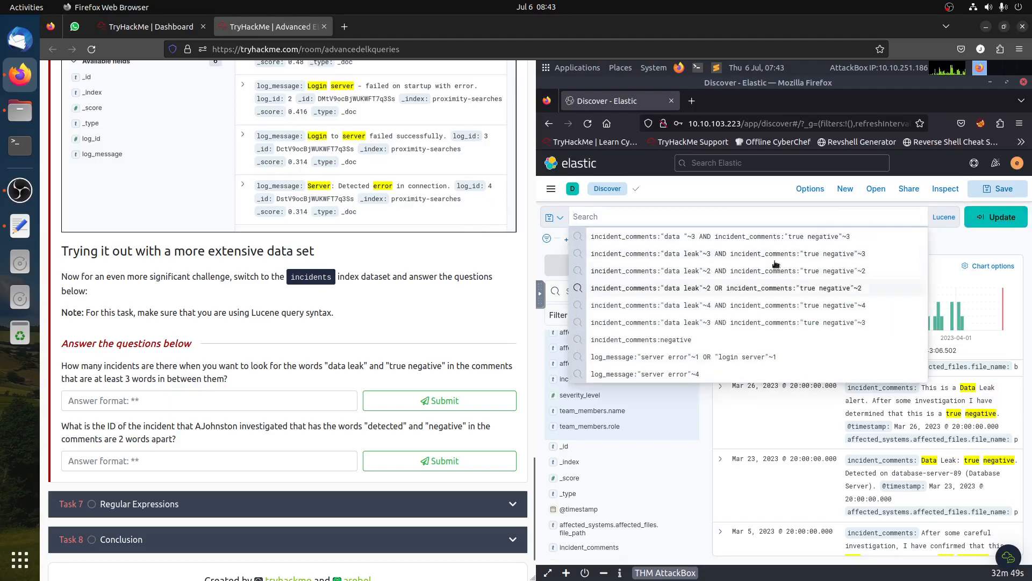
left_click(995, 217)
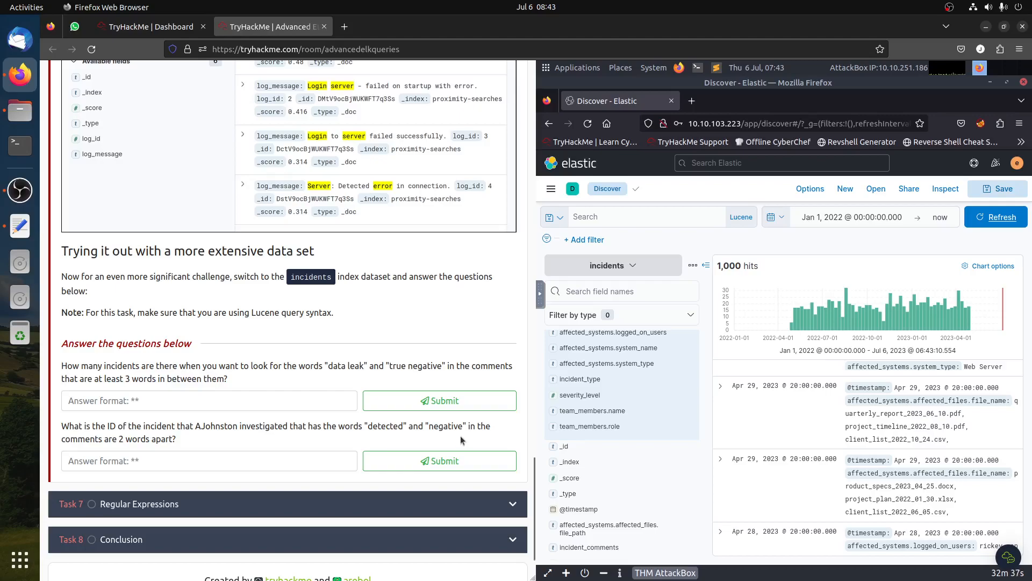
left_click(614, 414)
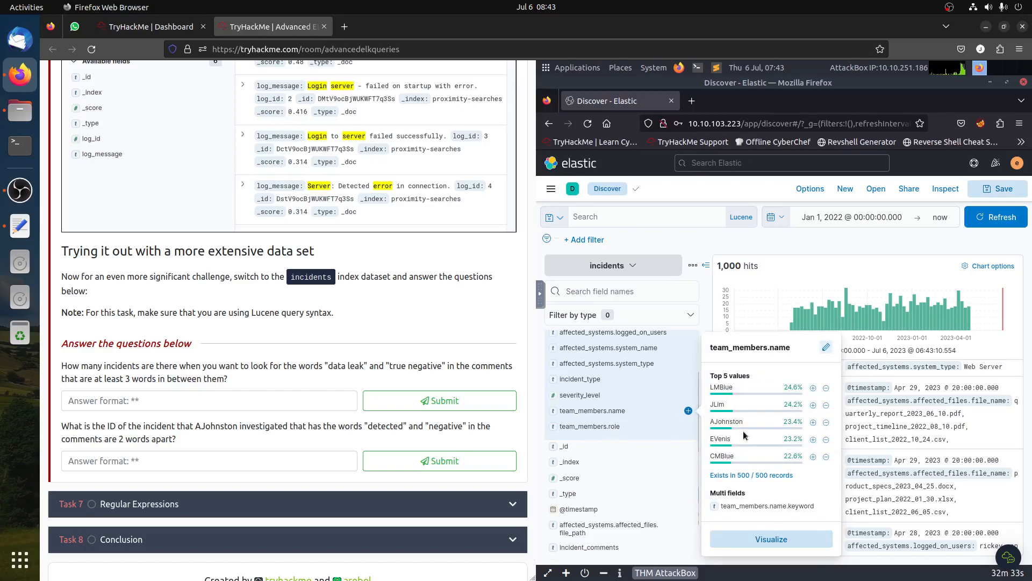
left_click(813, 422)
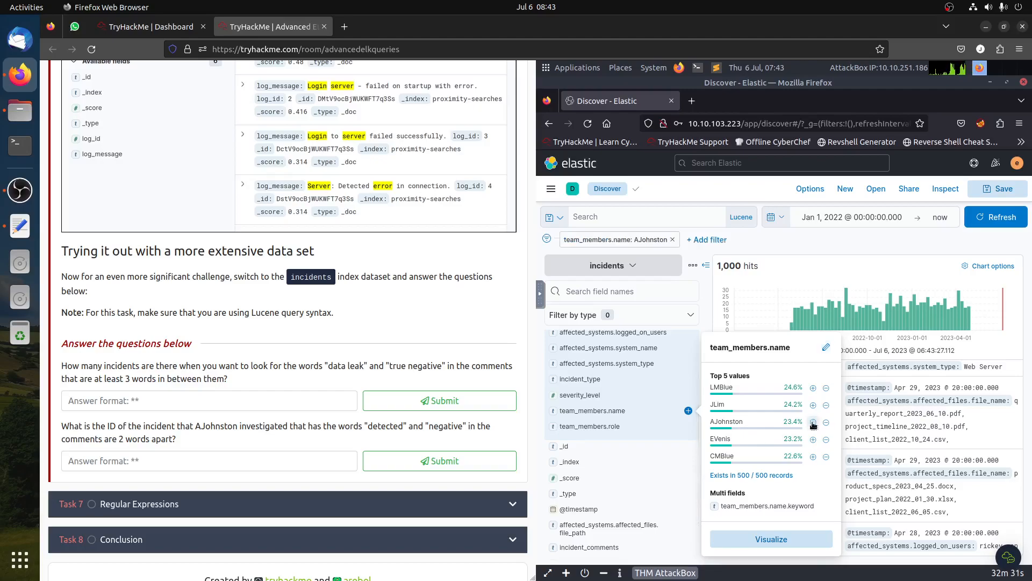
left_click(785, 242)
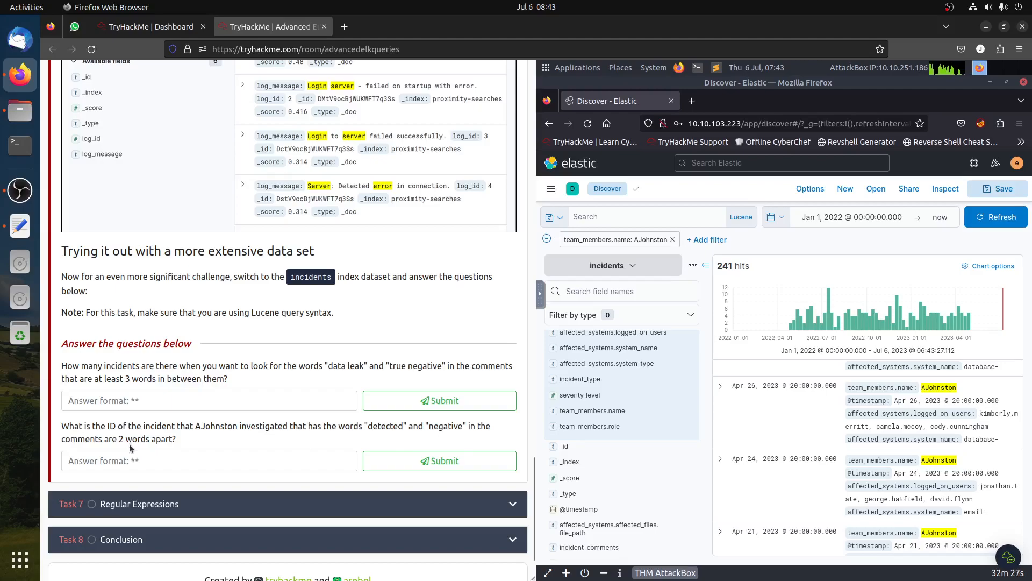
- Search incident_comments for "detected negative"~2 and run the query
left_click(636, 215)
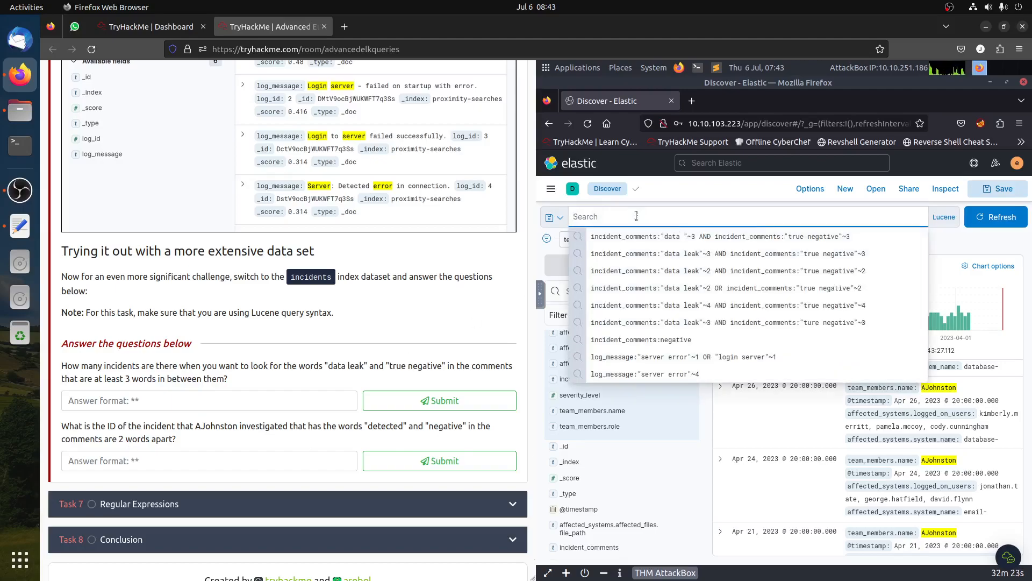
type("in")
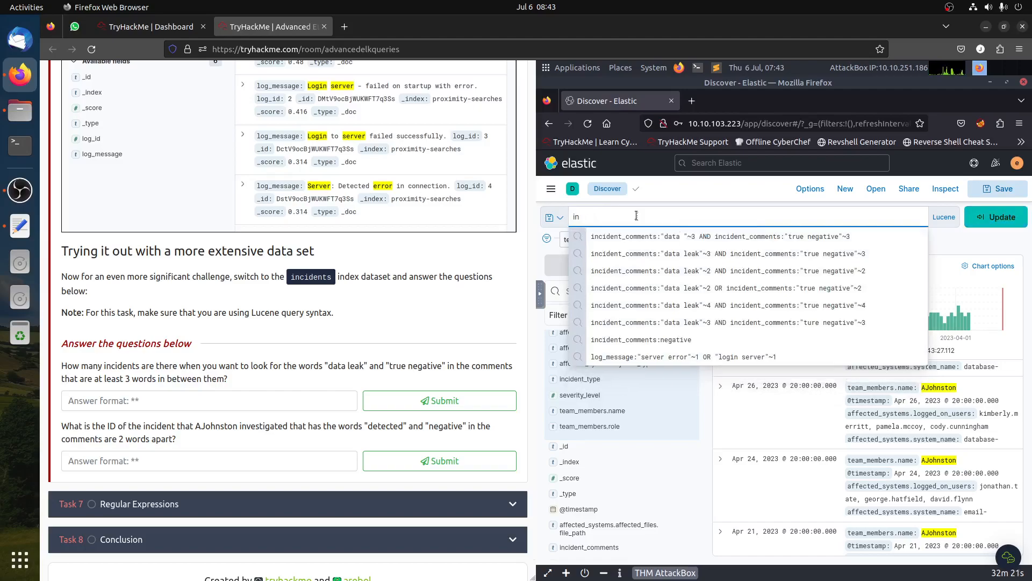
type("cident_comments")
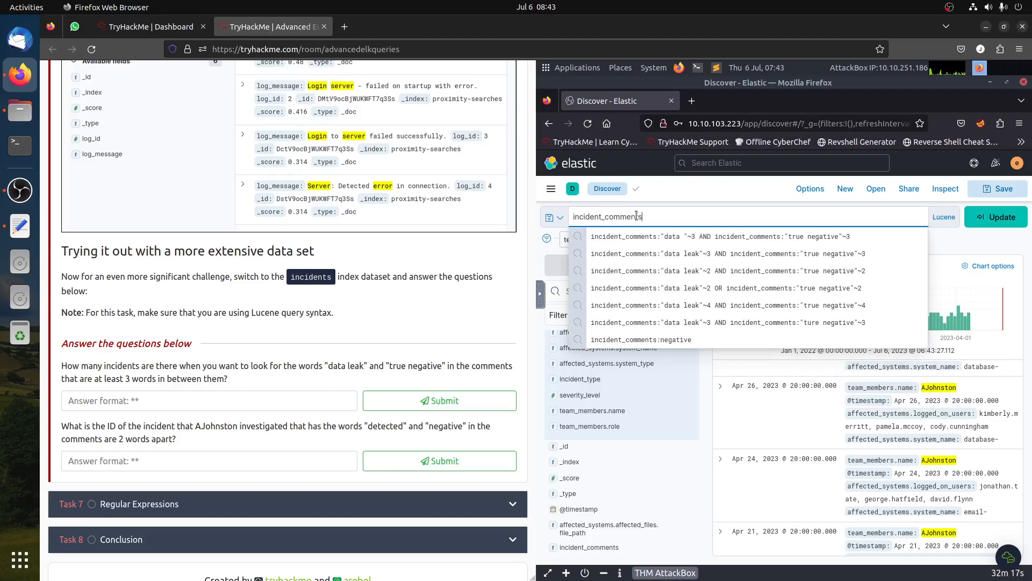
type(":\"detec")
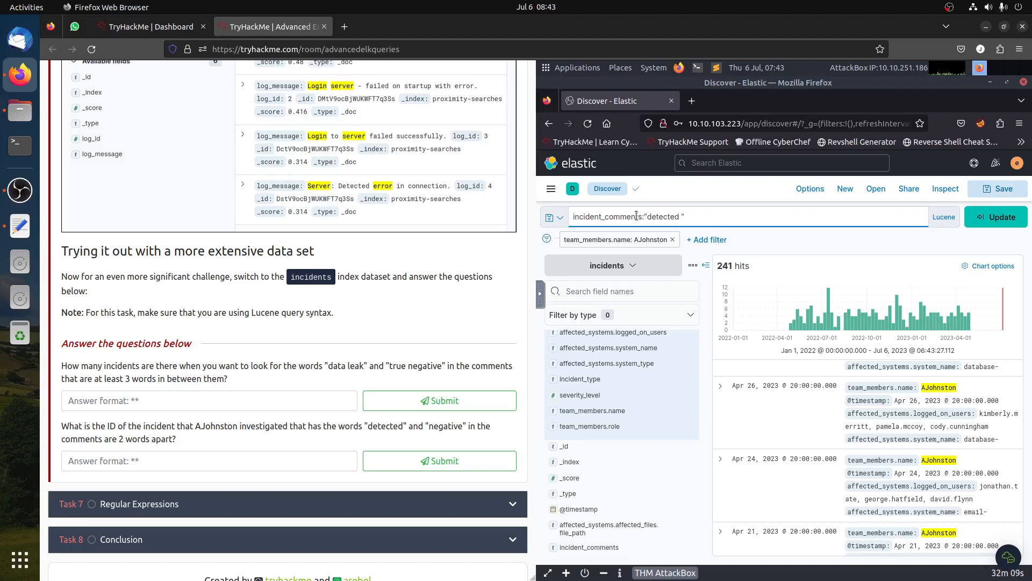
type("ted negative")
key("Return")
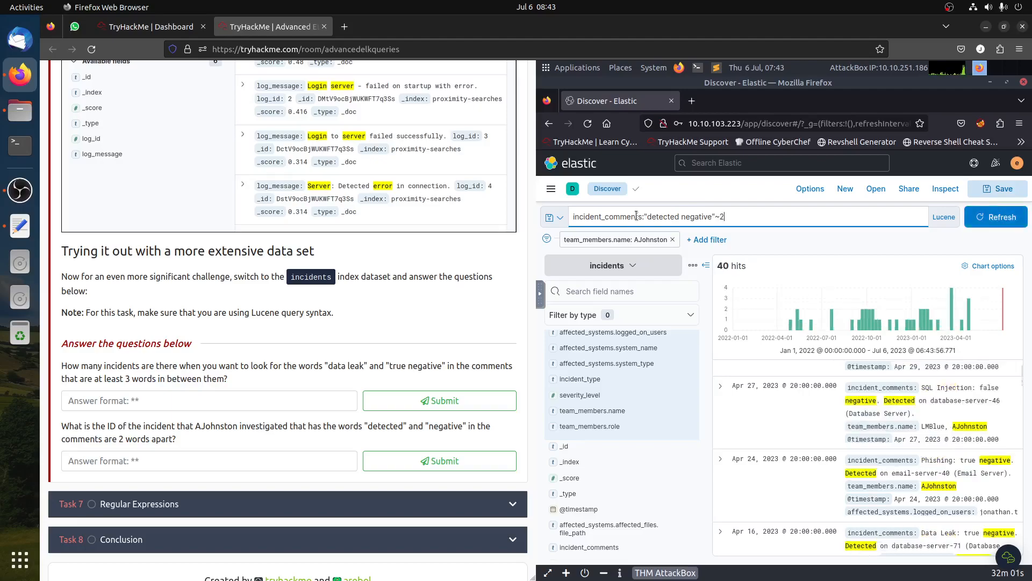
- Submit 40 as the answer to the AJohnston detected and negative question
left_click(263, 465)
type("40")
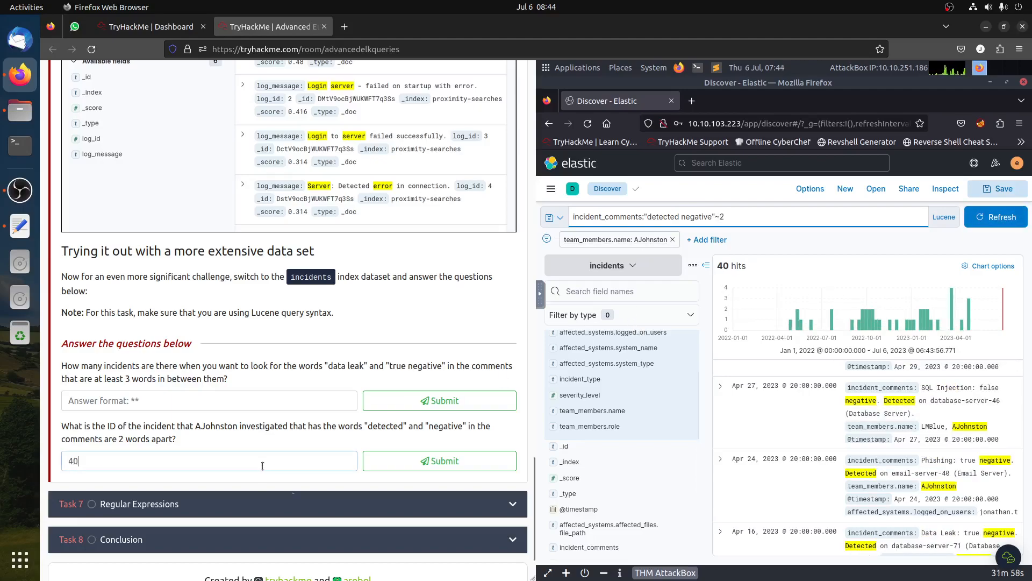
left_click(447, 460)
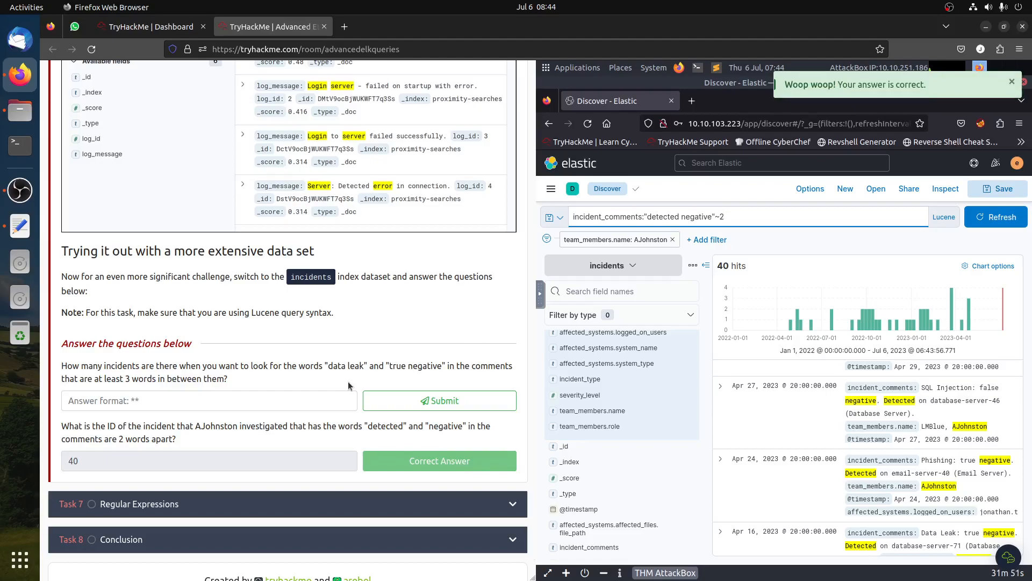
left_click(674, 240)
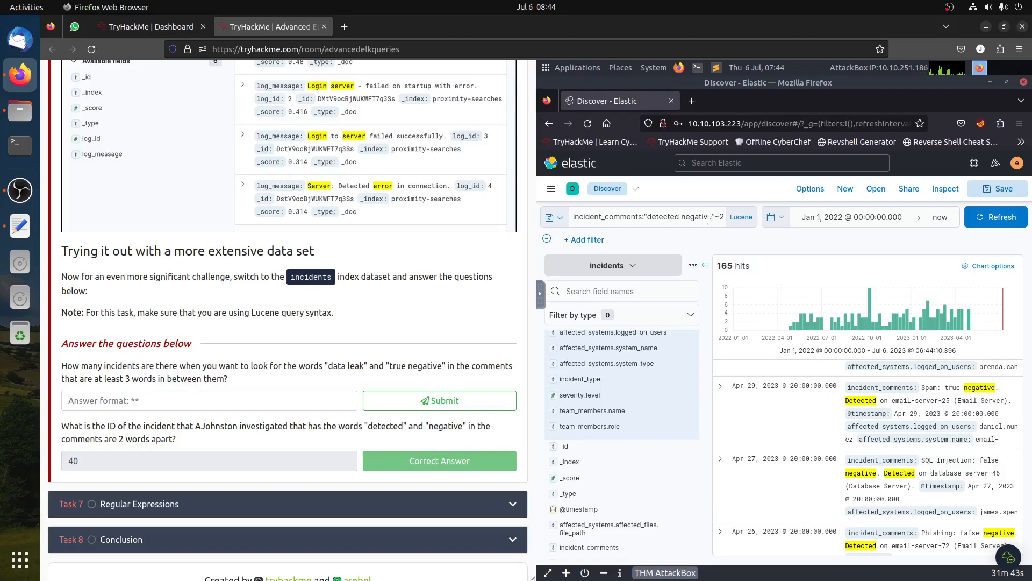
left_click(693, 217)
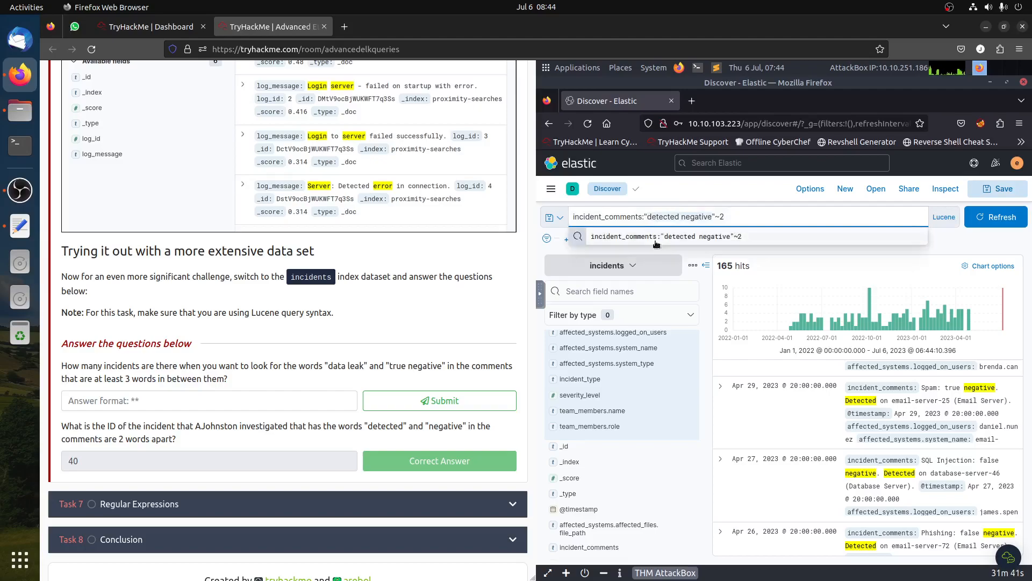
key("ctrl+BackSpace")
key("ctrl+BackSpace")
type("data leak")
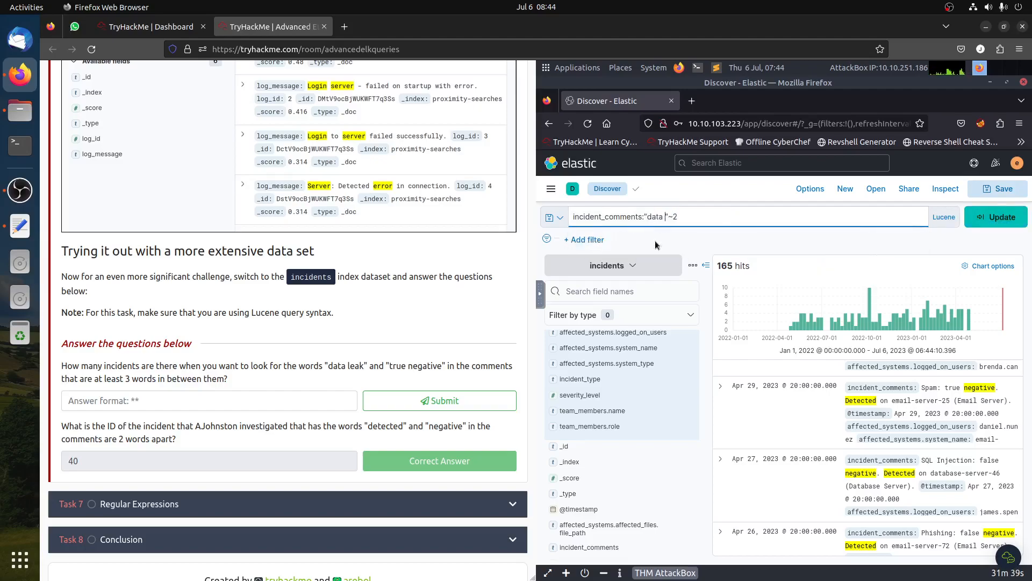
type(" true negative")
key("Return")
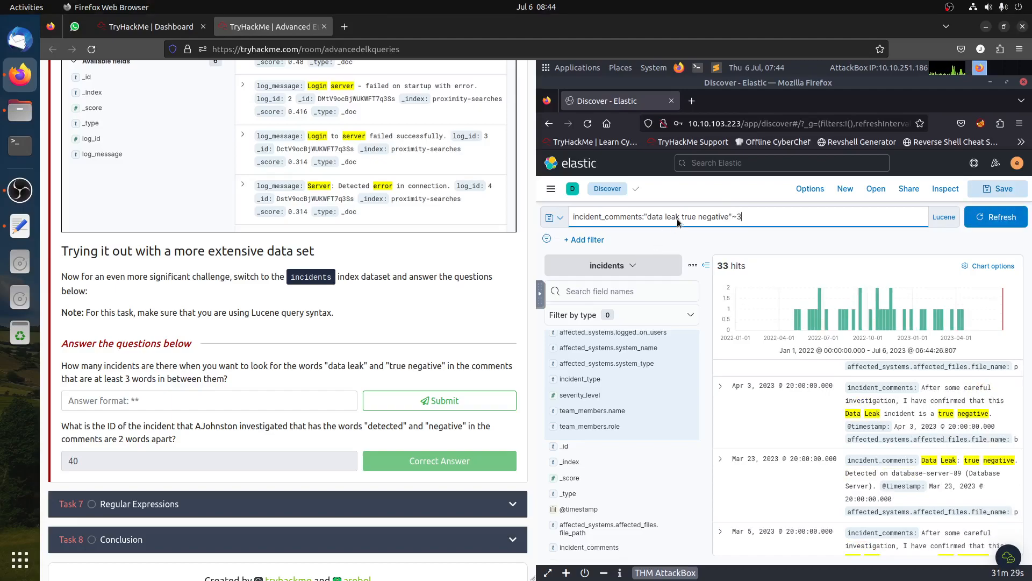
- Submit 33 as the answer to the data leak and true negative question
left_click(649, 219)
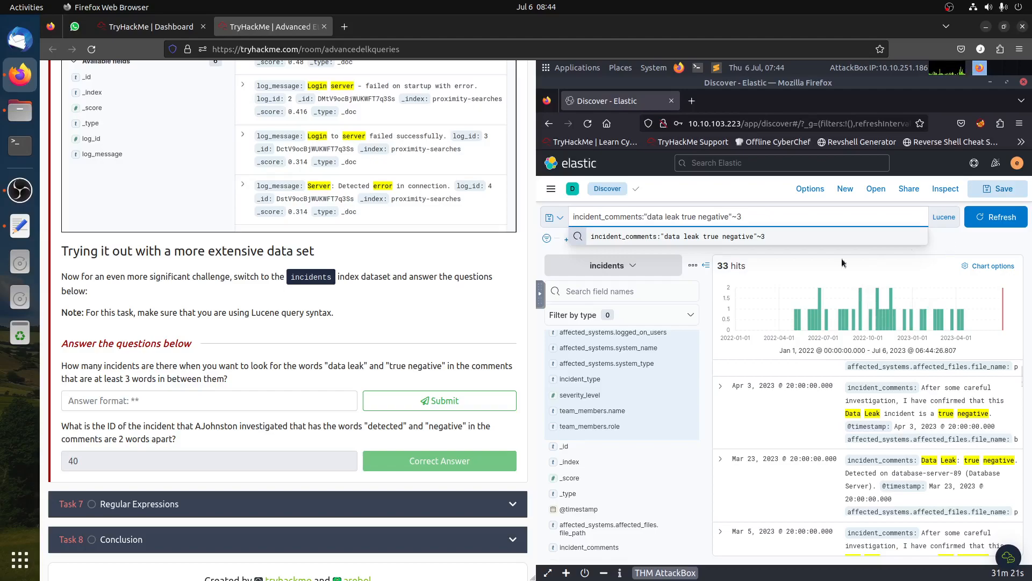
left_click(881, 249)
left_click(228, 400)
type("33")
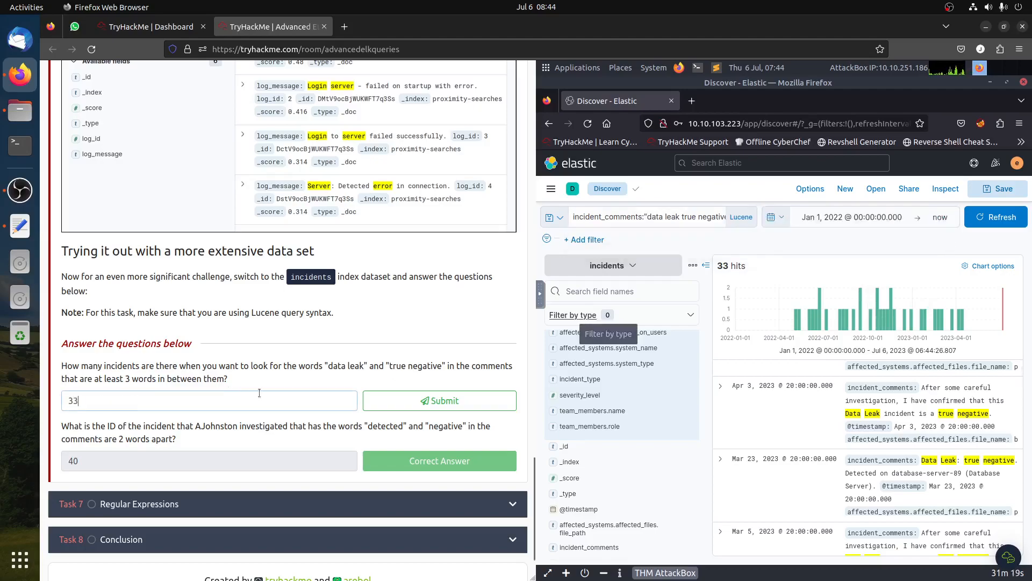
left_click(440, 401)
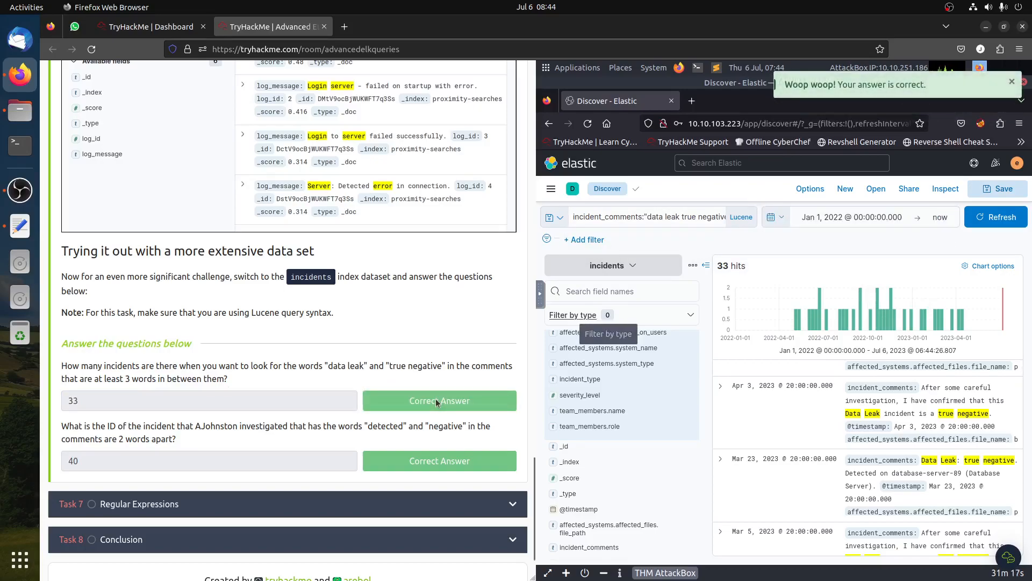
- Expand the Task 7 Regular Expressions section
left_click_drag(329, 368, 422, 366)
left_click(422, 366)
left_click(650, 222)
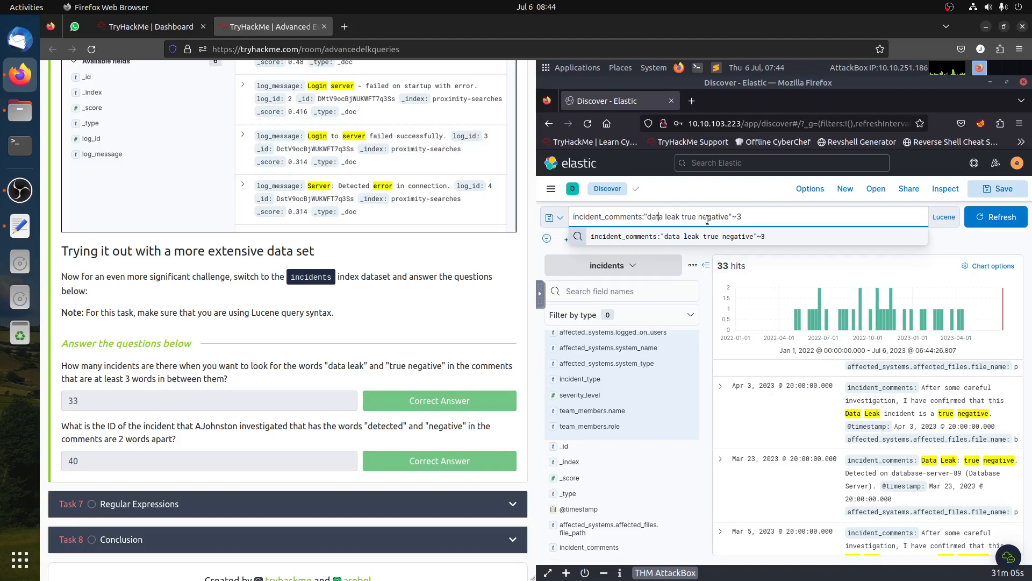
left_click(252, 512)
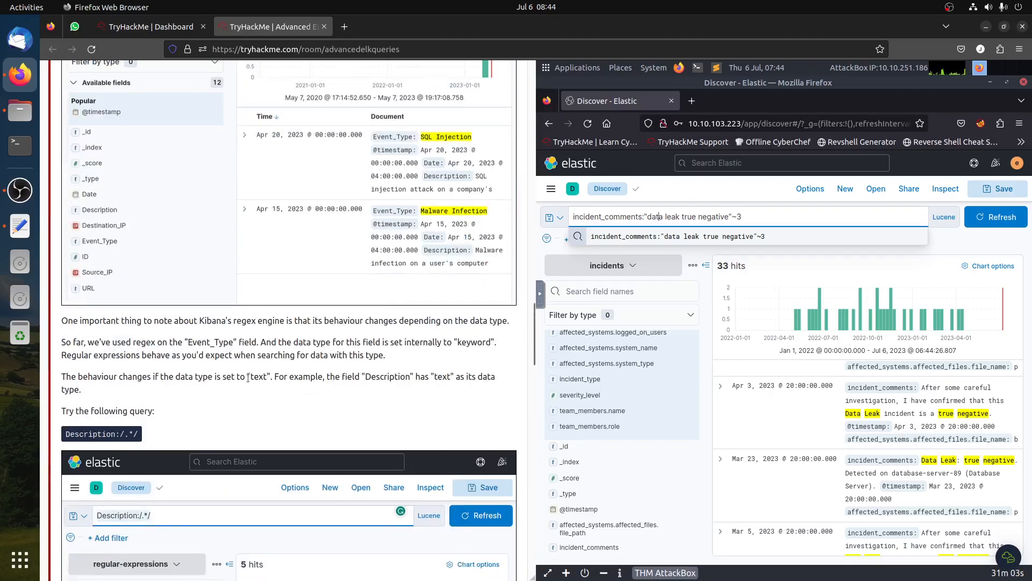
left_click(974, 243)
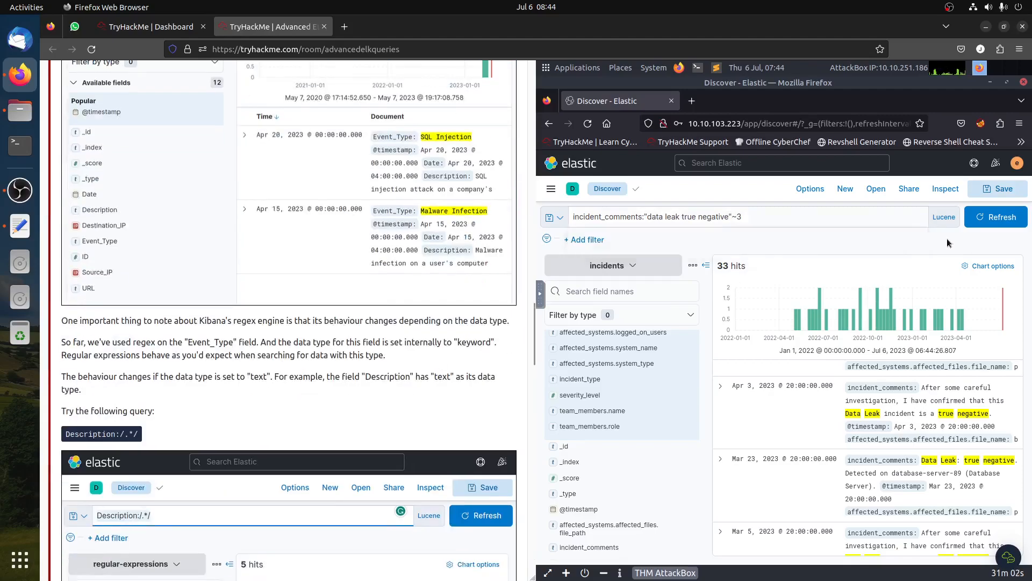
left_click(677, 219)
key("BackSpace")
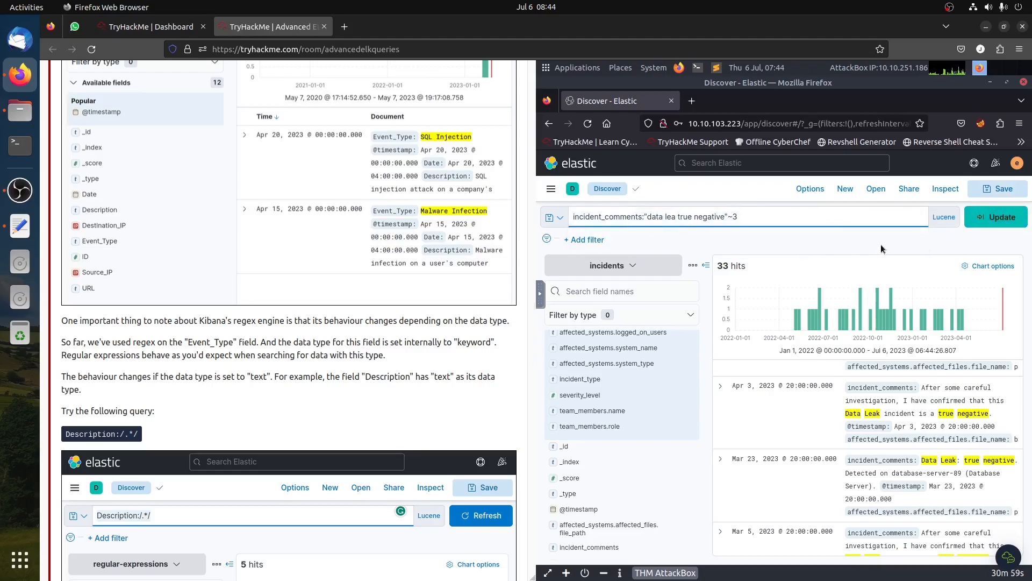
left_click(601, 284)
left_click(988, 225)
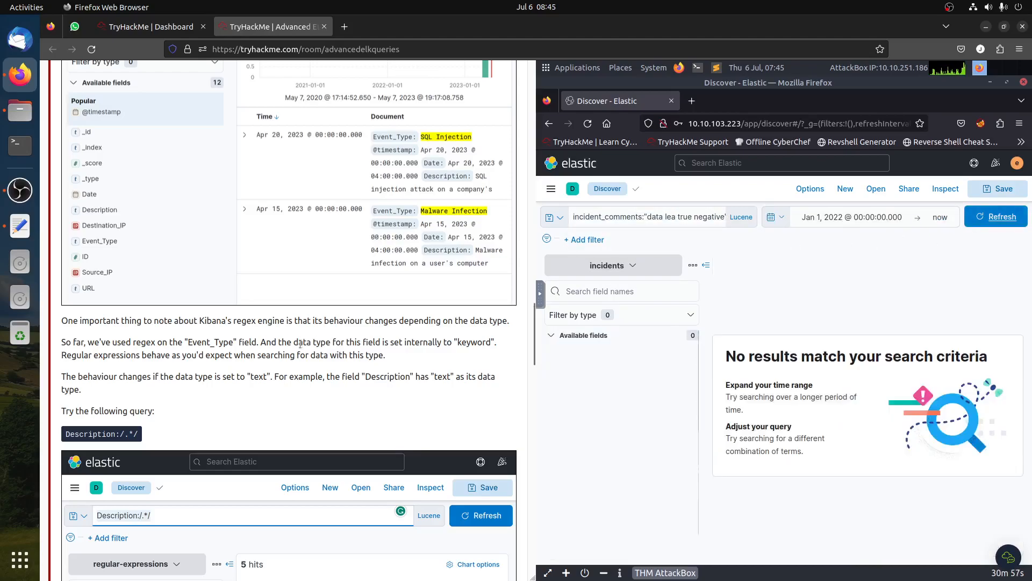
- Clear the search query and rerun the search on the incidents data
left_click(675, 217)
key("ctrl+a")
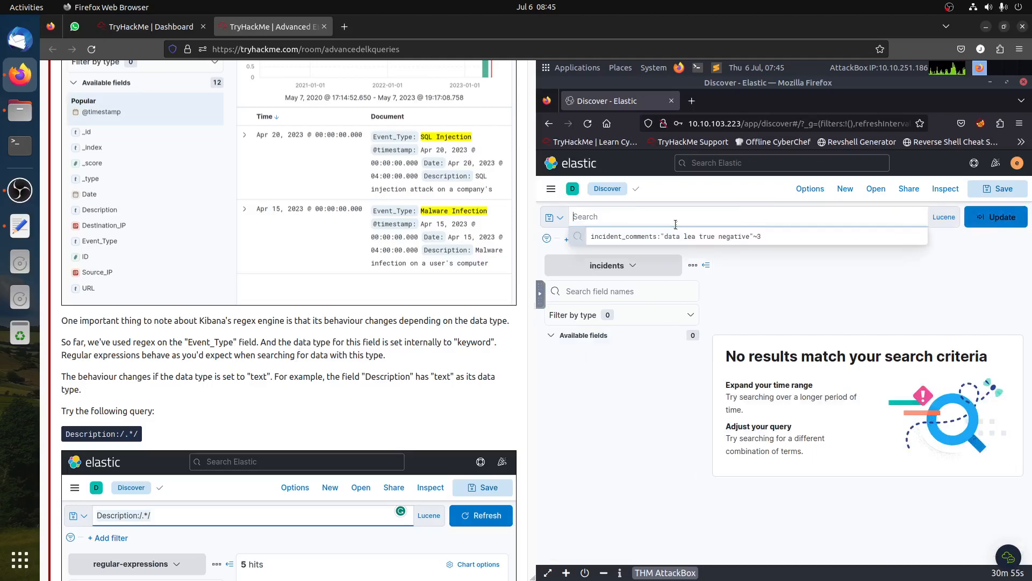
key("BackSpace")
left_click(990, 225)
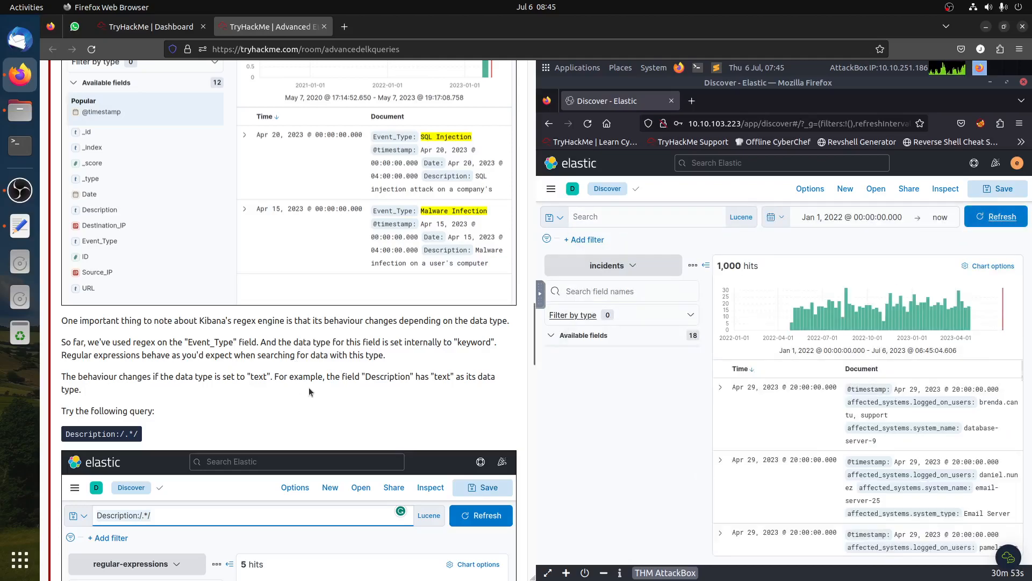
- Switch the Discover index pattern to regular-expressions
scroll(310, 392, "up", 15)
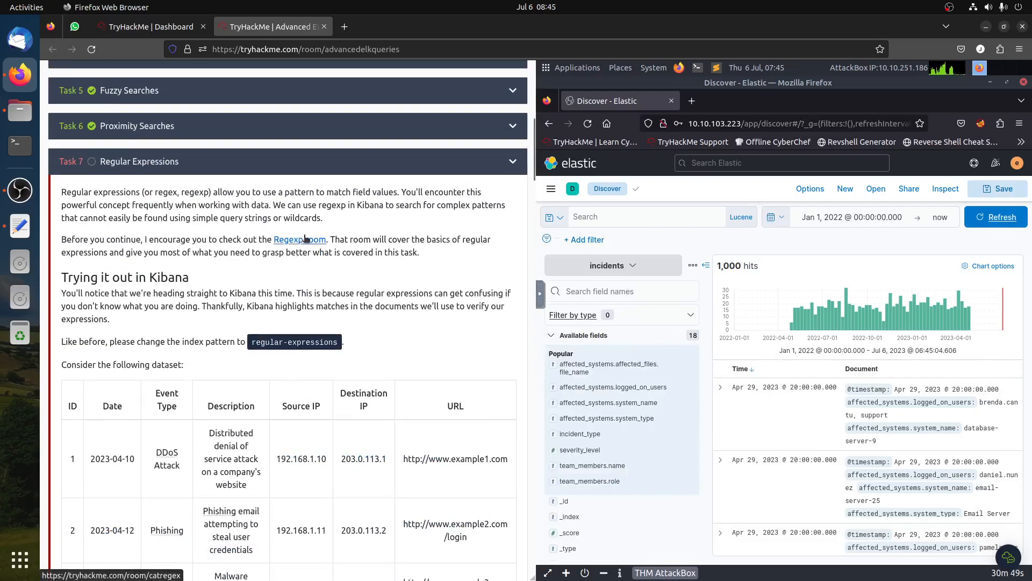
scroll(306, 257, "down", 2)
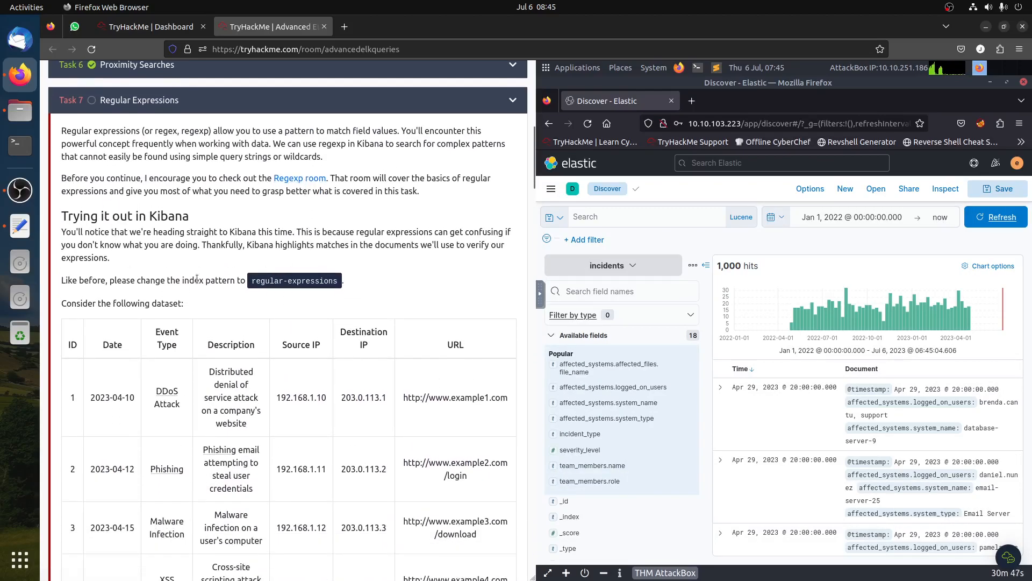
scroll(280, 285, "down", 3)
scroll(253, 310, "down", 8)
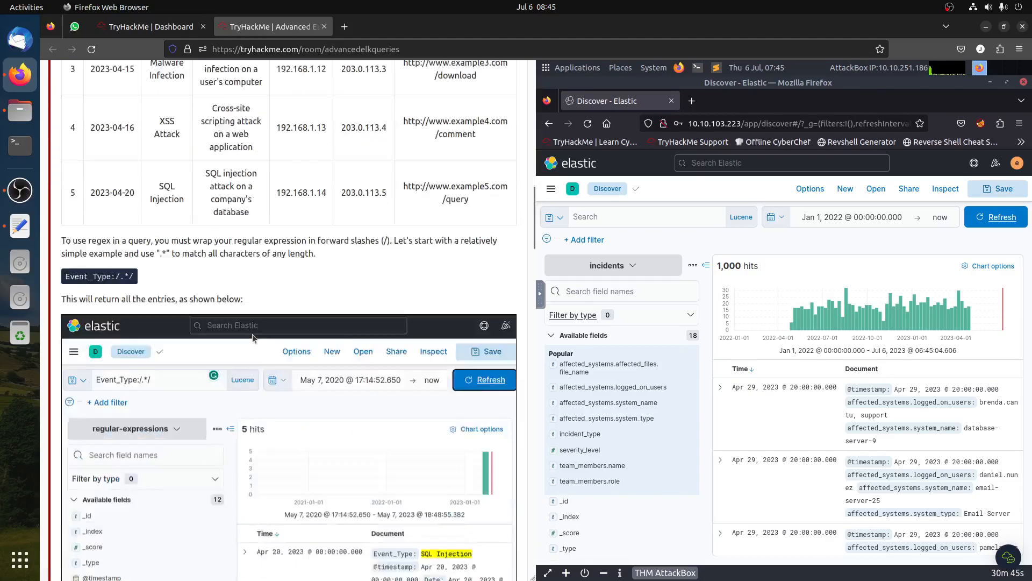
left_click(617, 269)
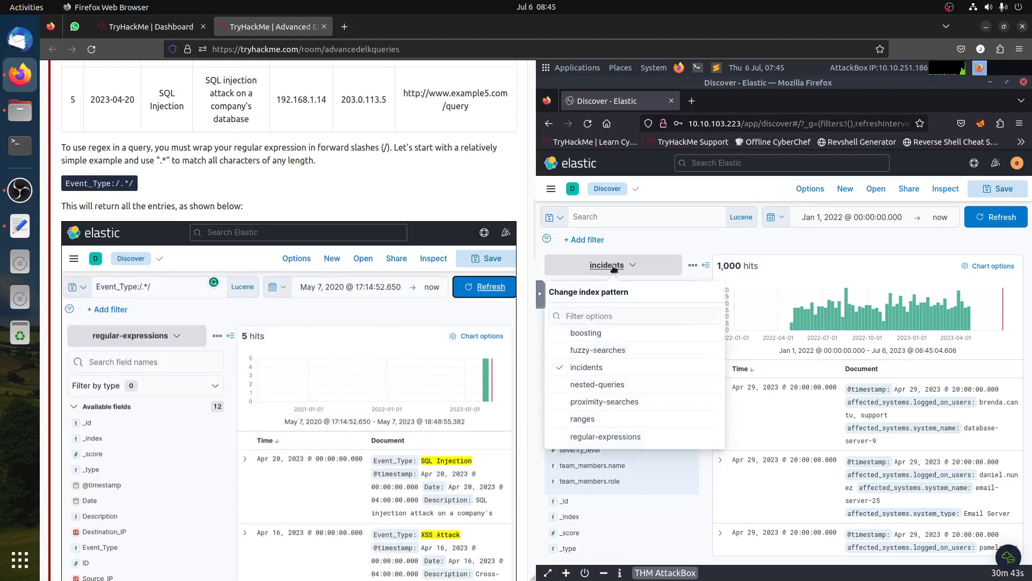
left_click(606, 436)
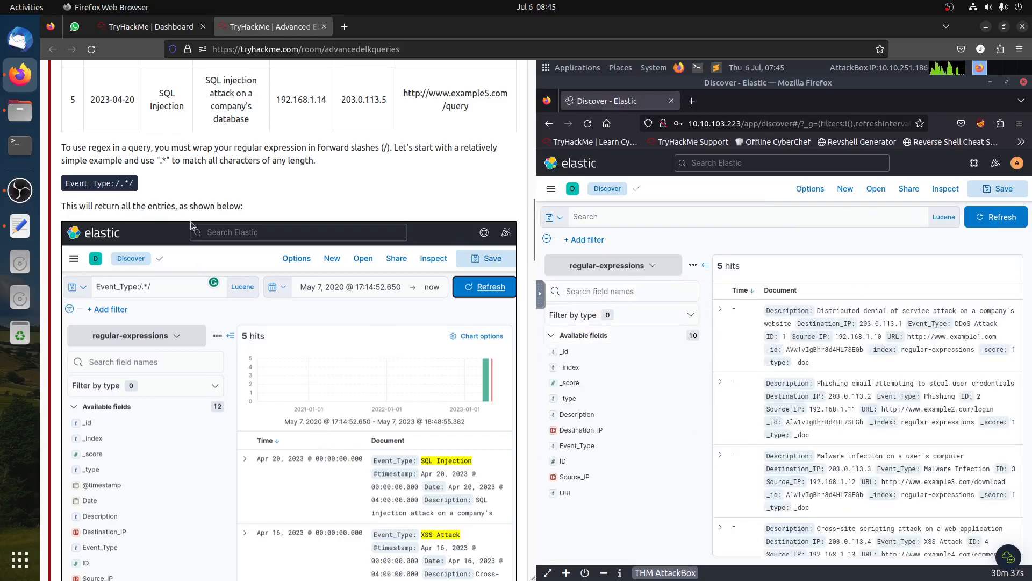
- Search with the regex query Event_Type:/.*/ to match every event type
left_click(601, 218)
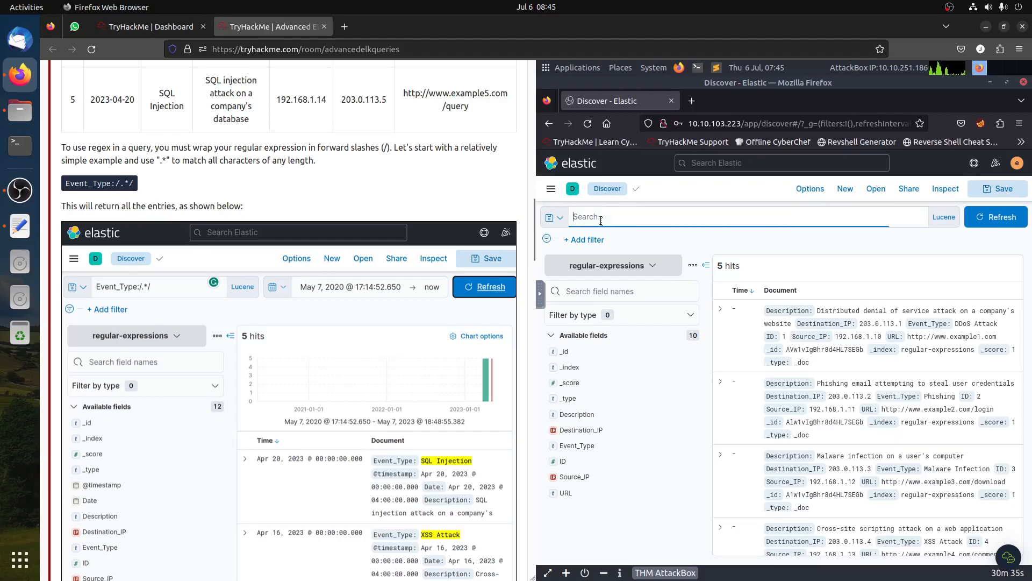
type("E")
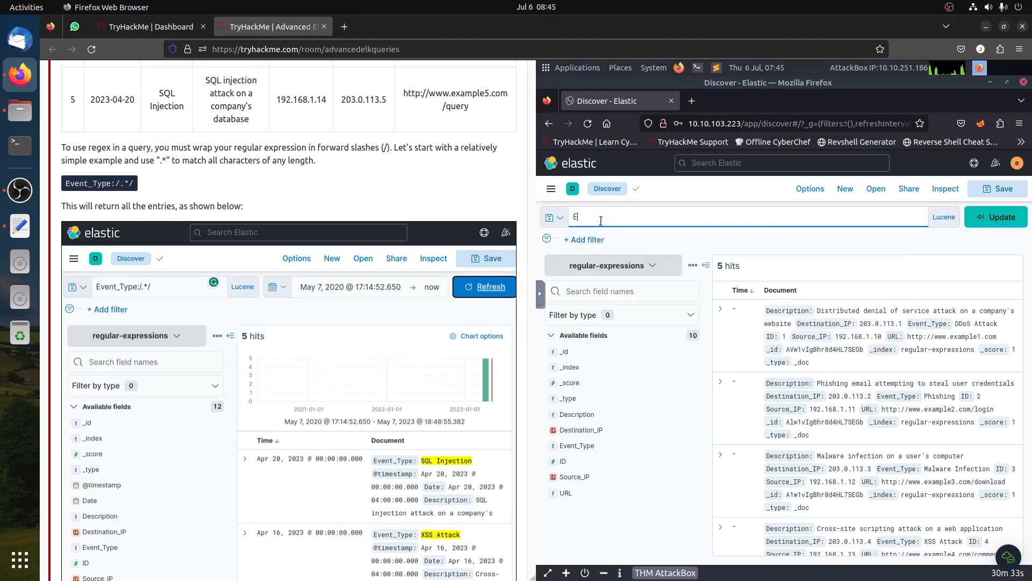
type("vent_Type:/.*/")
key("Return")
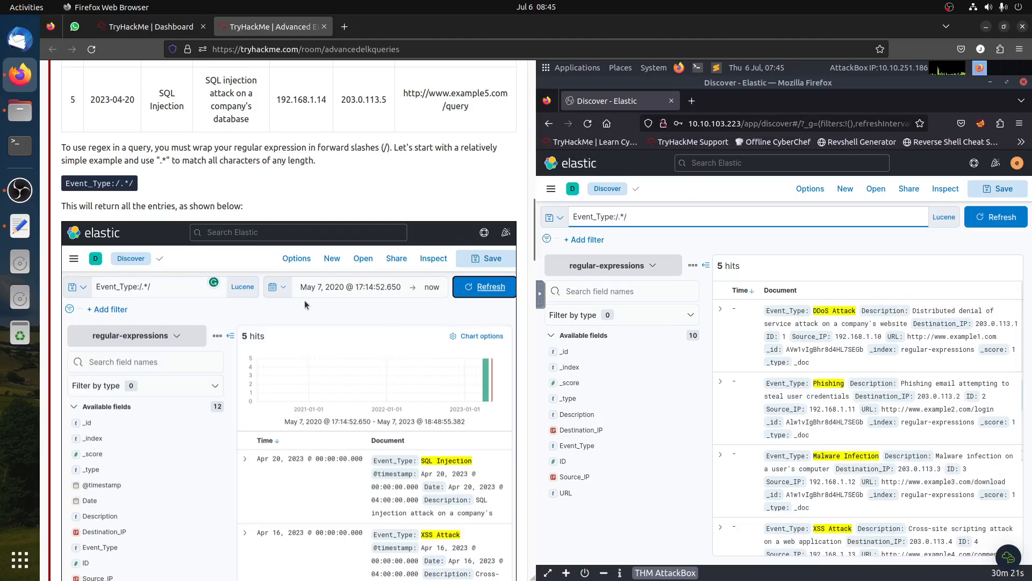
left_click_drag(105, 205, 352, 203)
scroll(406, 286, "down", 6)
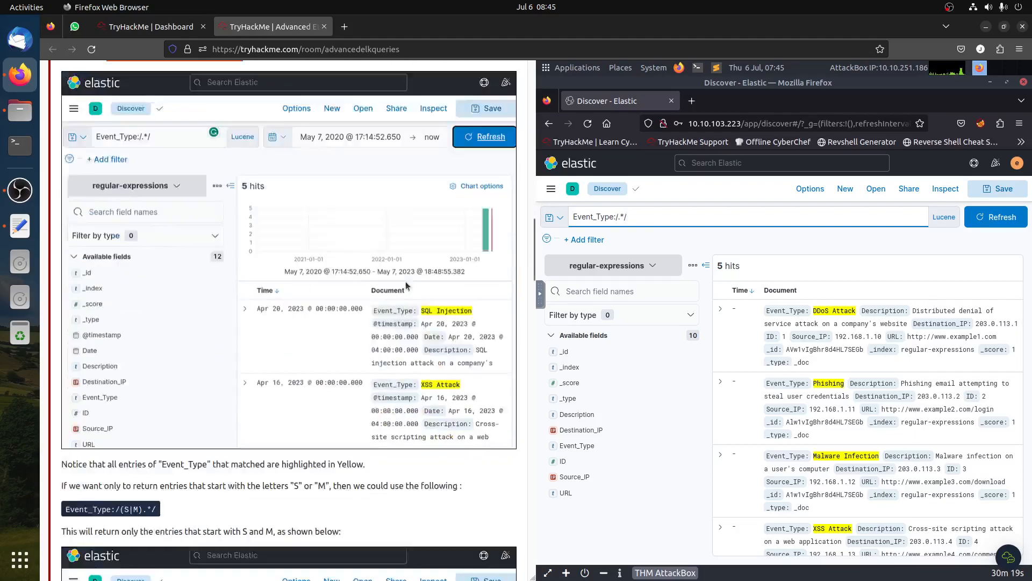
- Change the query to Event_Type:/(S|M).*/ to match event types starting with S or M
left_click(619, 217)
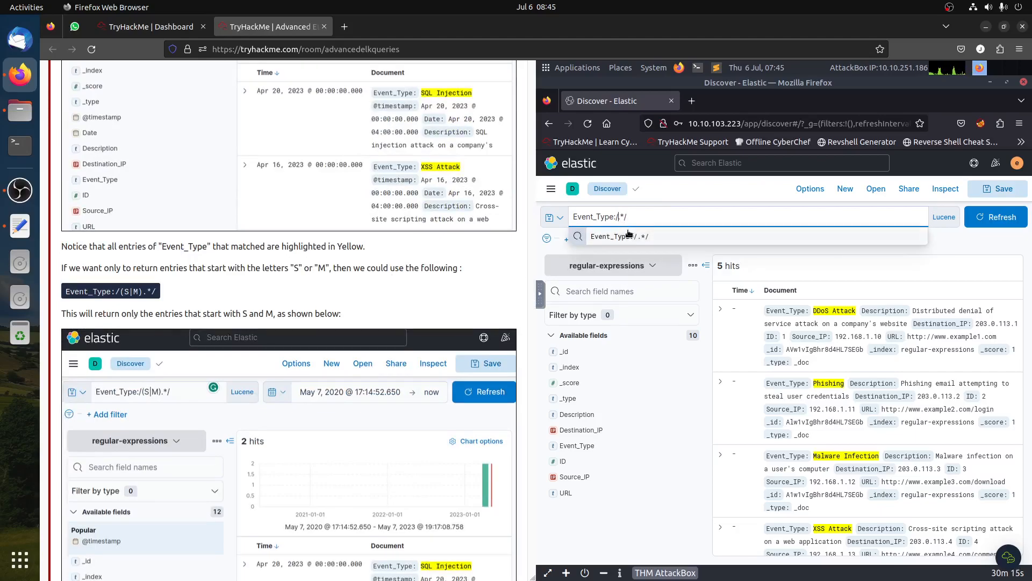
type("(S")
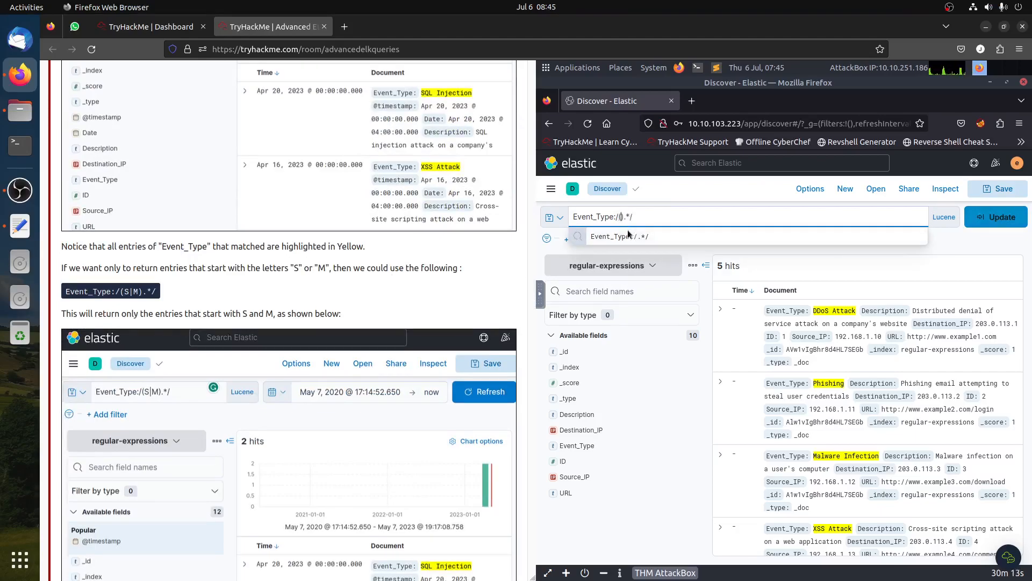
type("|")
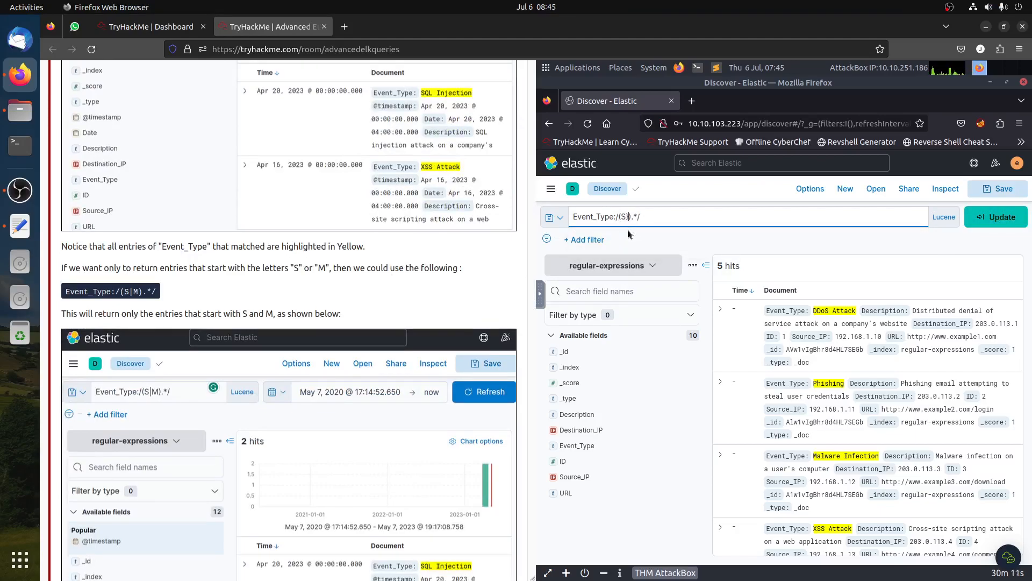
type("|M")
key("Return")
left_click(824, 314)
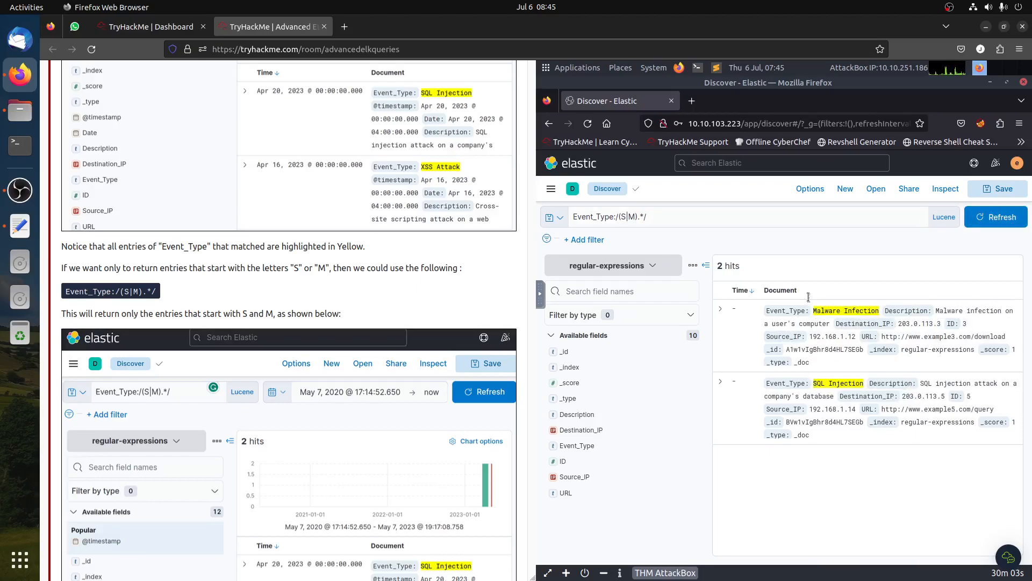
- Read the tutorial's explanation of how regex behaviour depends on the field's data type
left_click(623, 216)
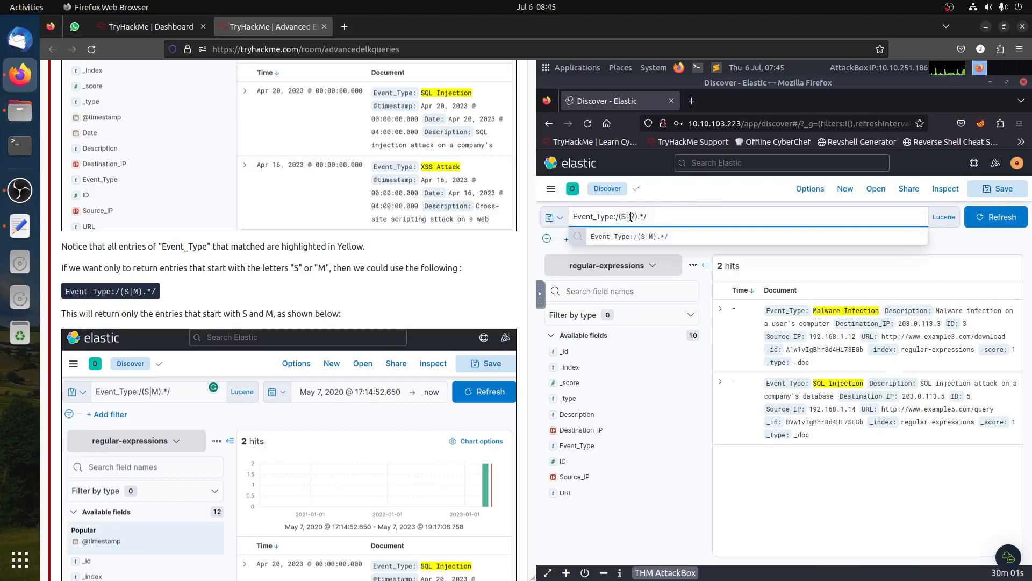
scroll(321, 402, "down", 6)
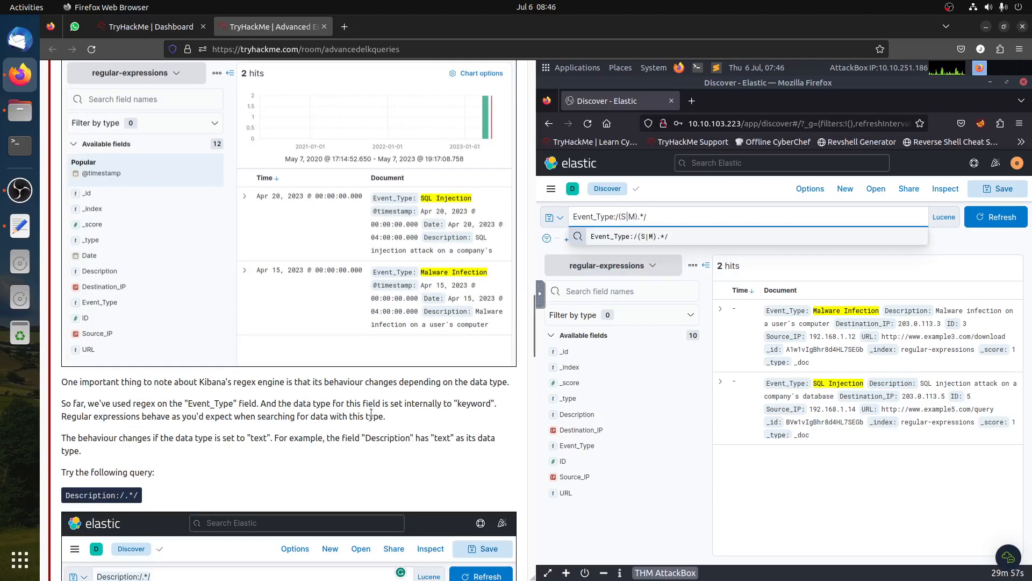
scroll(371, 414, "down", 1)
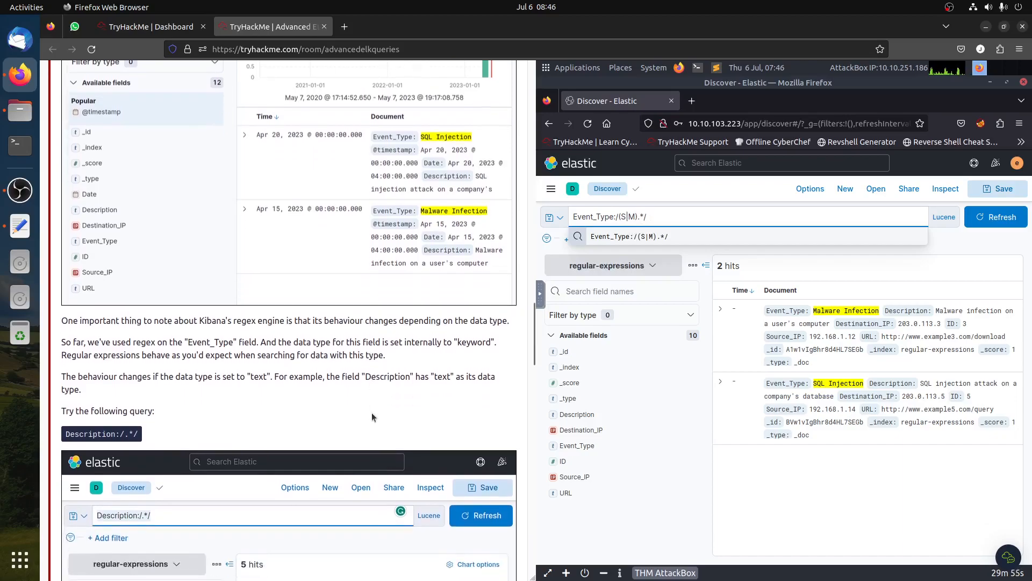
left_click_drag(399, 321, 452, 321)
scroll(452, 322, "down", 2)
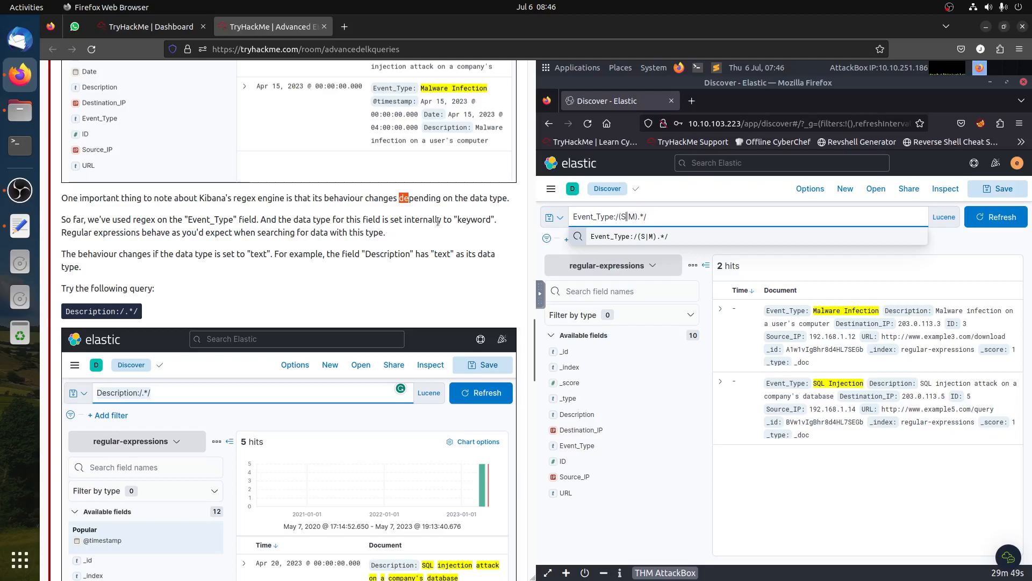
left_click_drag(444, 220, 491, 220)
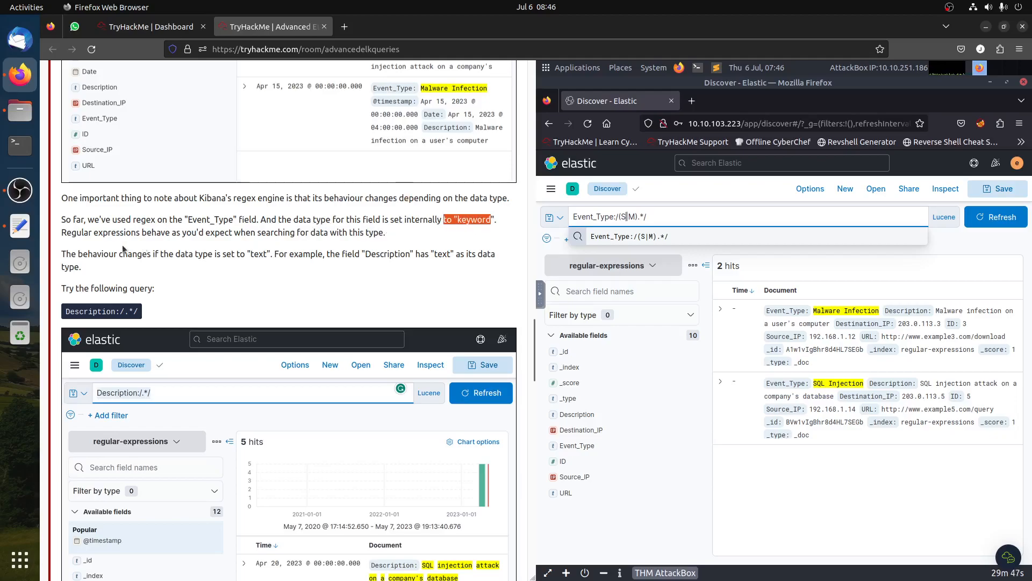
scroll(180, 278, "down", 1)
scroll(181, 278, "down", 1)
- Replace the query with Description:/.*/ and run it
left_click(451, 269)
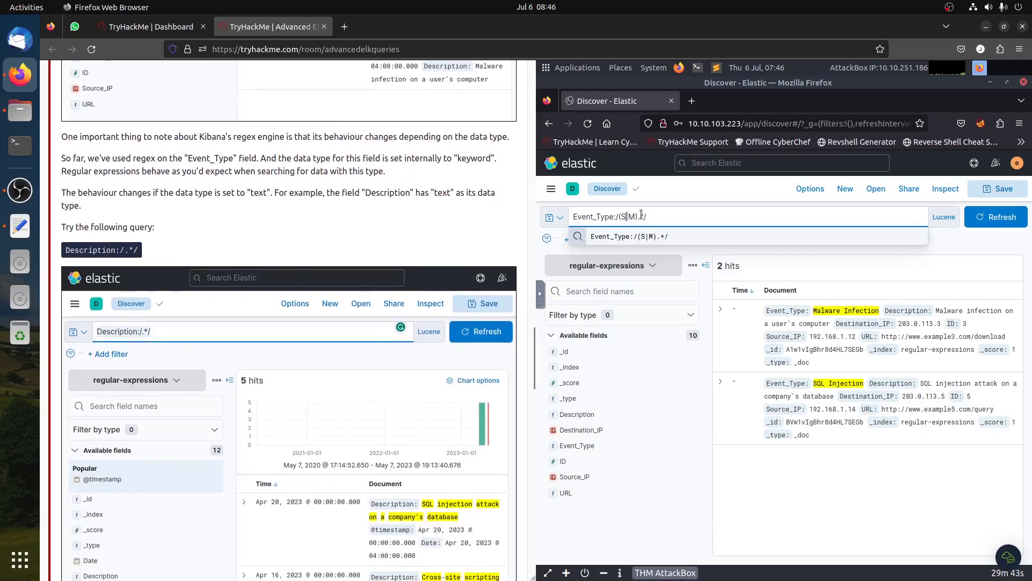
key("ctrl+a")
key("BackSpace")
type("Descrip")
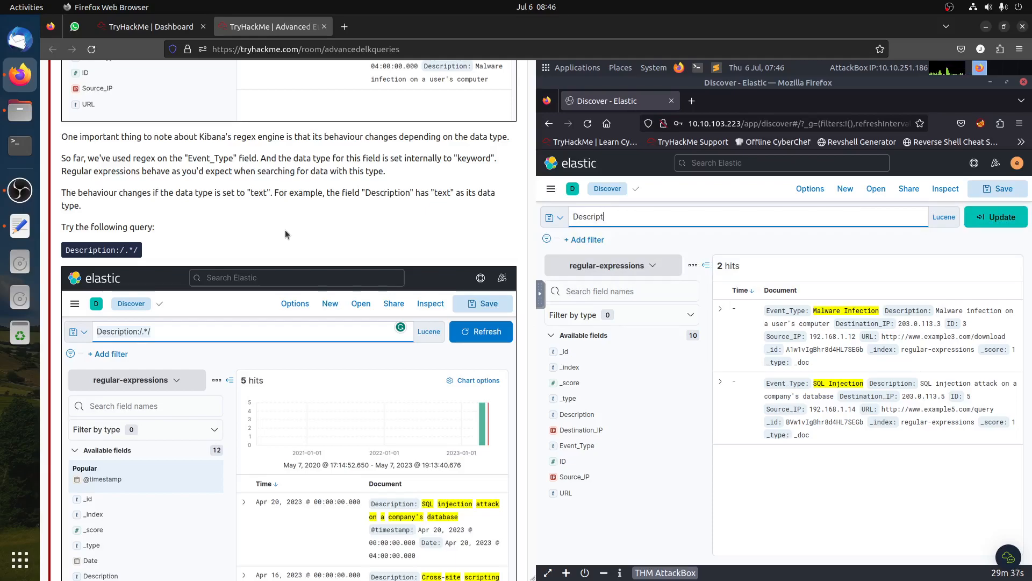
type("tion:/.*/")
key("Return")
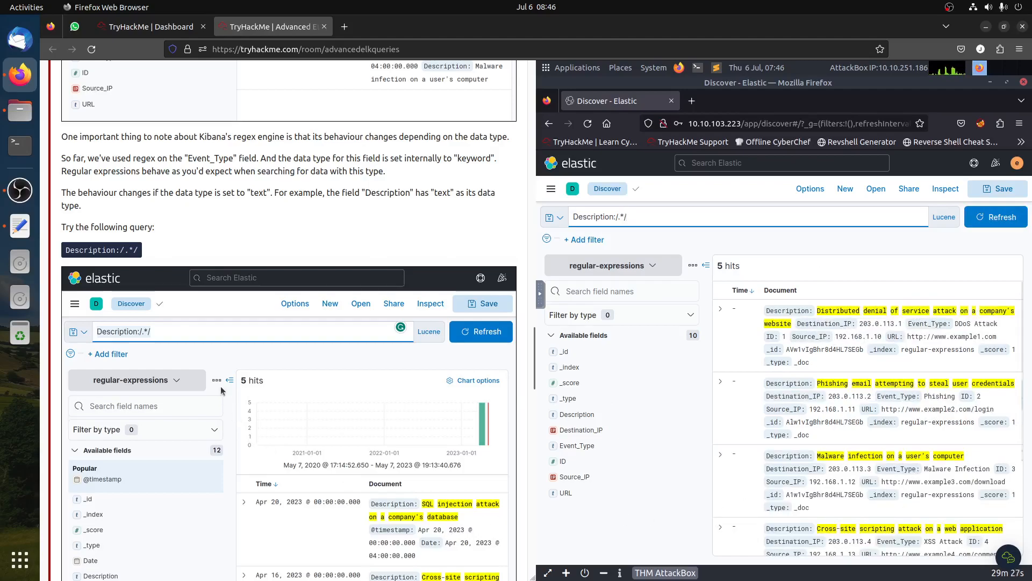
- Change the query to Description:/(s|m).*/ and run it
scroll(219, 372, "down", 5)
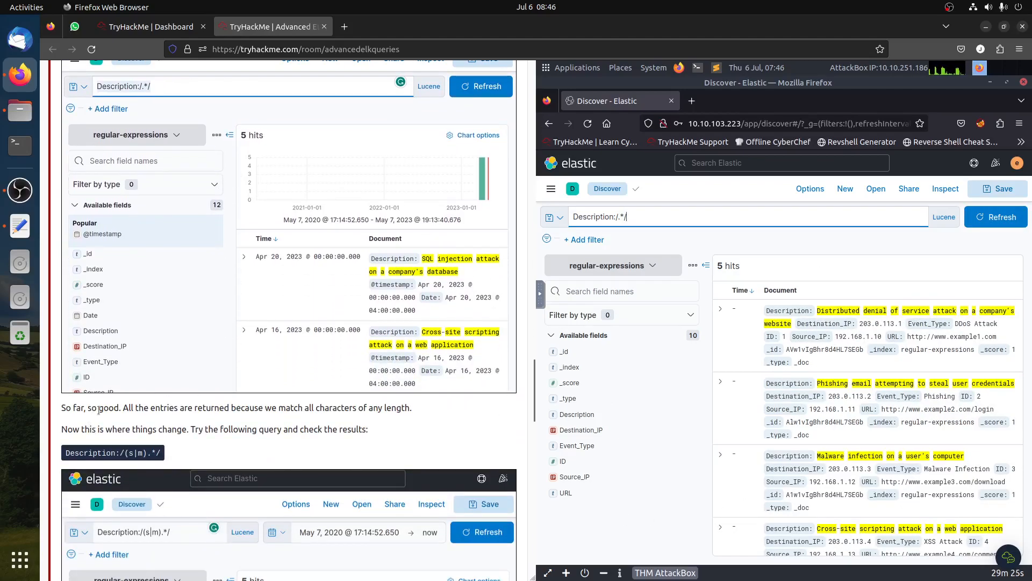
left_click_drag(313, 408, 465, 415)
left_click(623, 221)
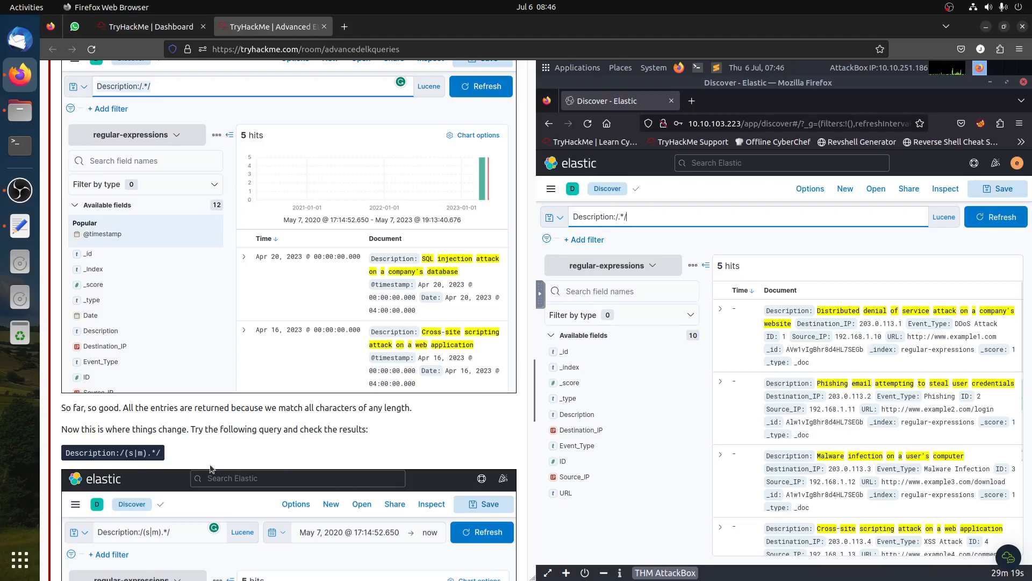
left_click(617, 217)
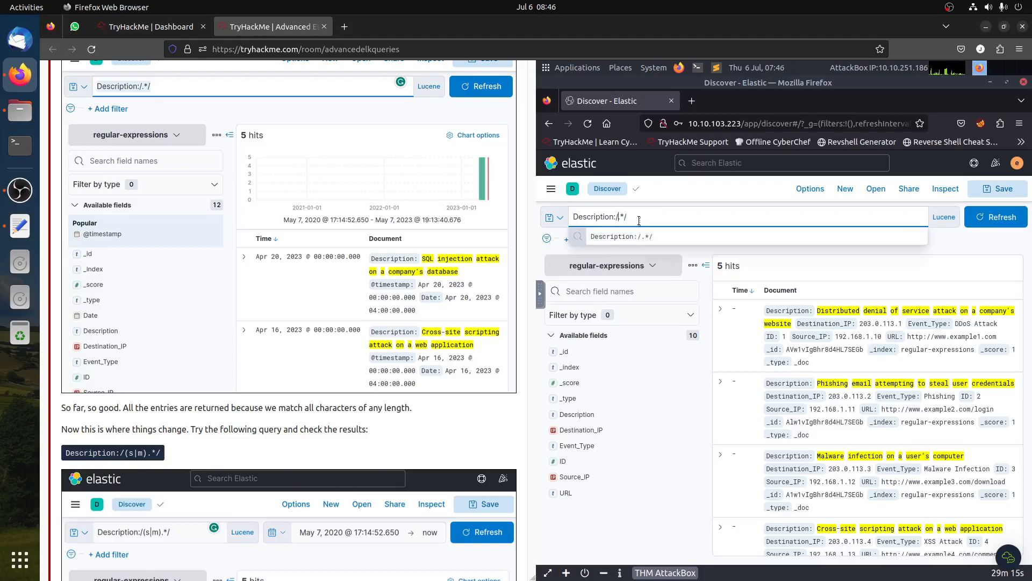
type("(s)")
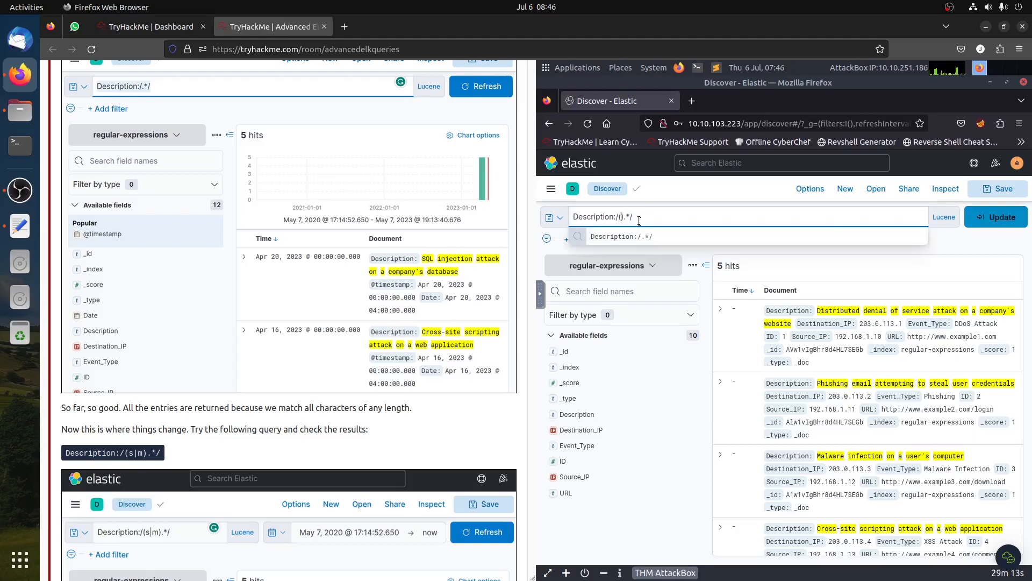
type("|m")
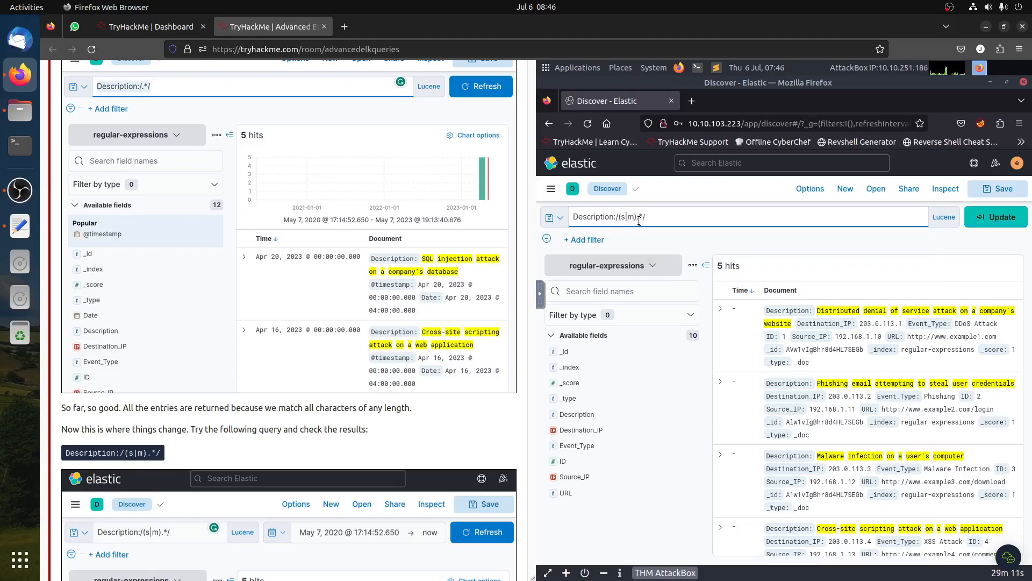
key("Return")
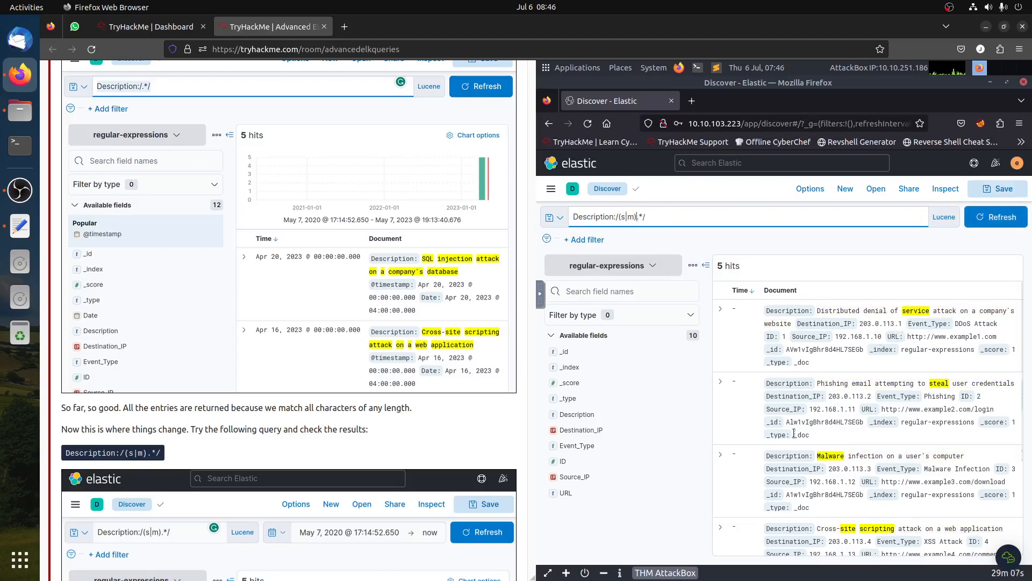
- Read the tutorial's explanation of regex matching on tokenized text fields
scroll(295, 332, "down", 3)
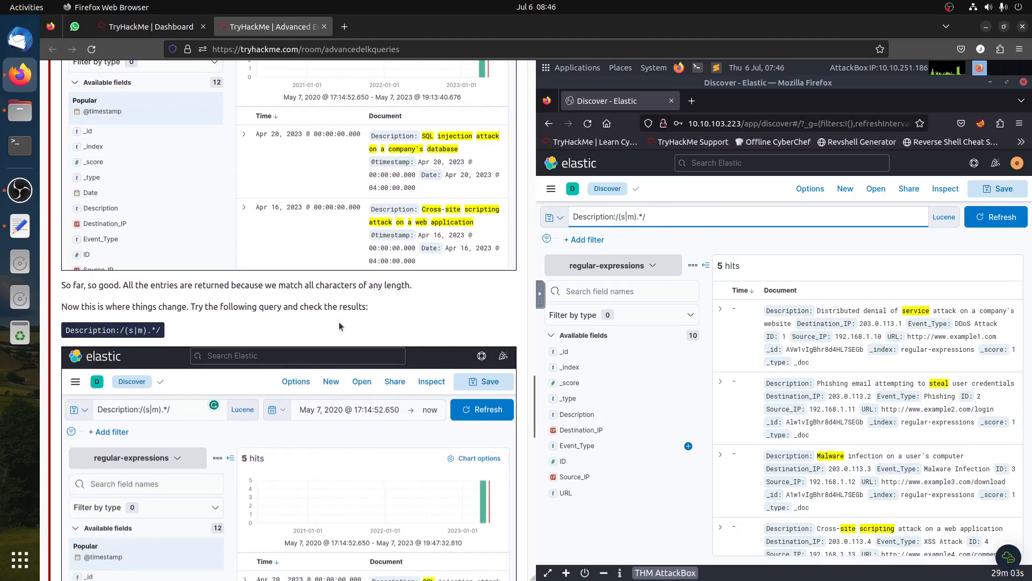
scroll(339, 322, "down", 3)
scroll(339, 328, "down", 5)
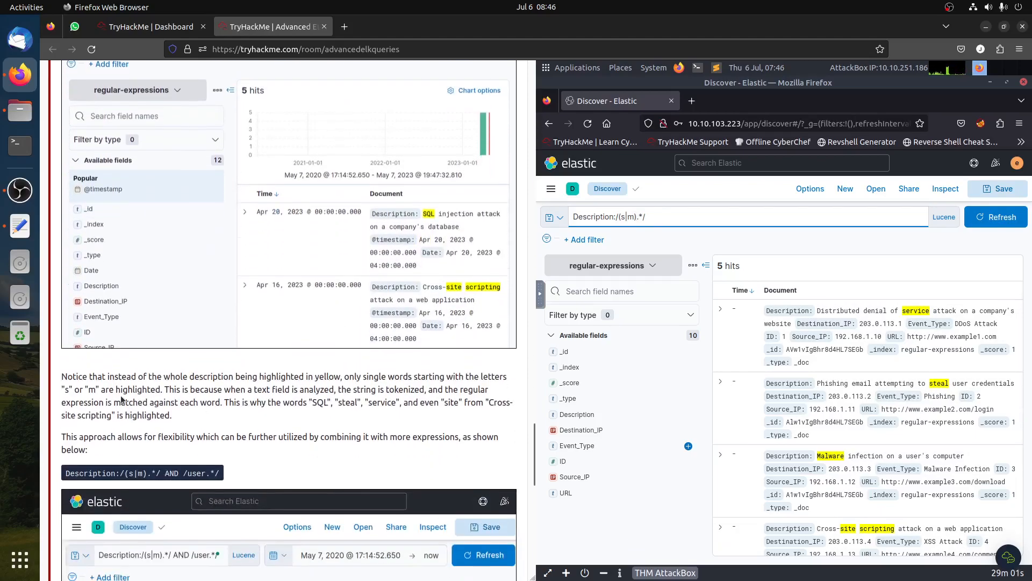
left_click_drag(180, 376, 241, 377)
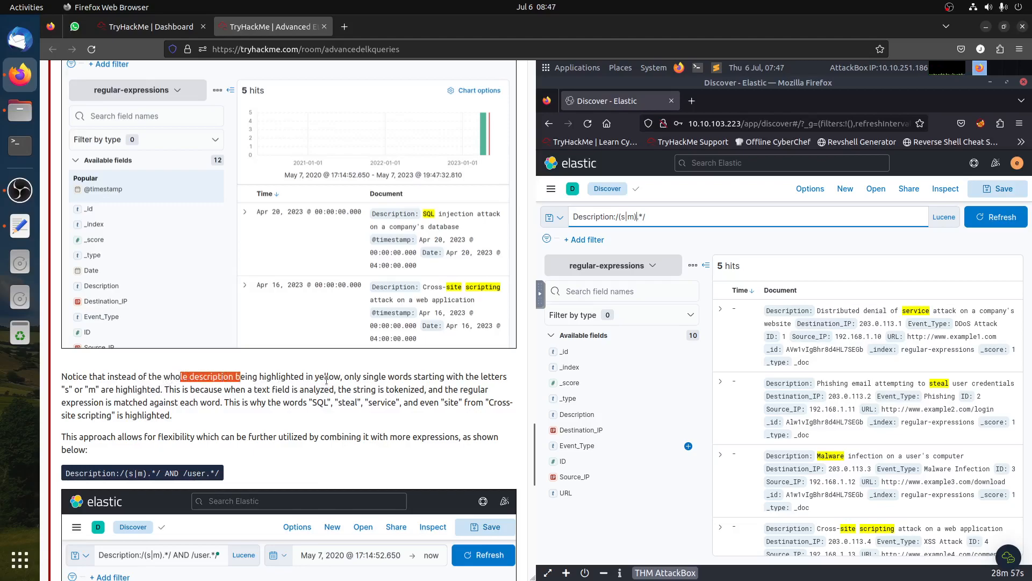
left_click(391, 376)
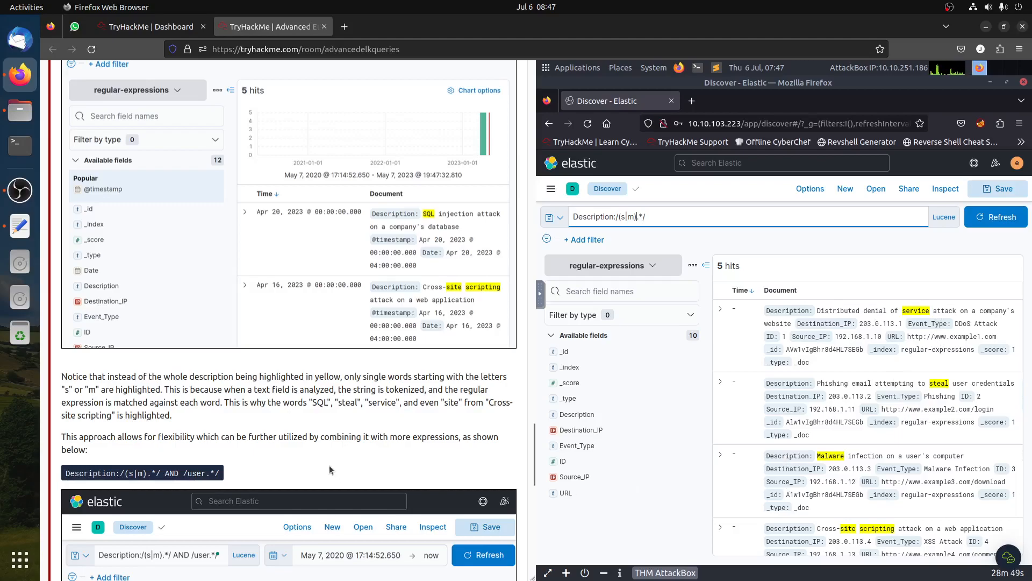
scroll(330, 464, "down", 3)
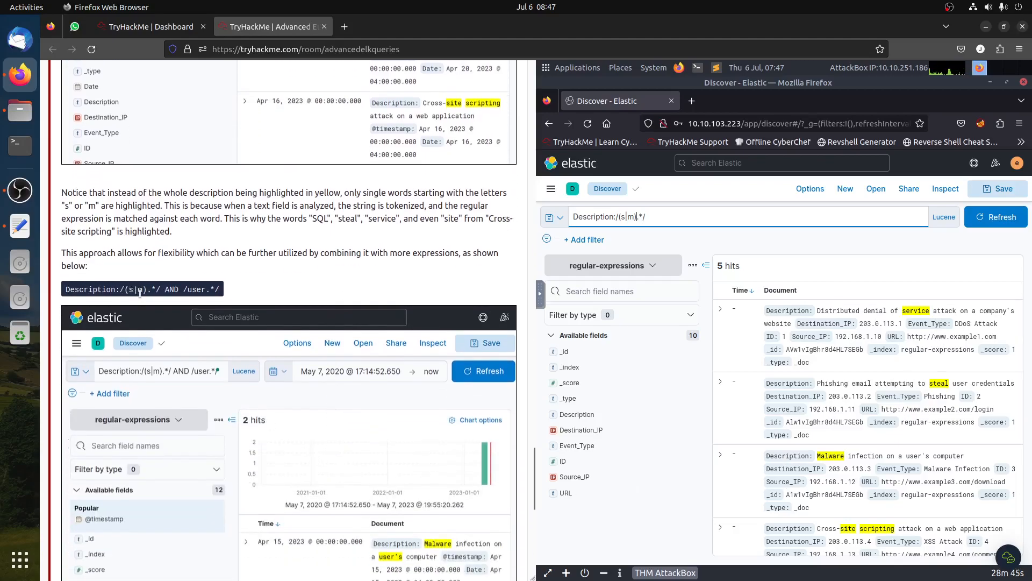
- Extend the query to Description:/(s|m).*/ AND /user.*/ and run it
left_click(663, 216)
type("NAD")
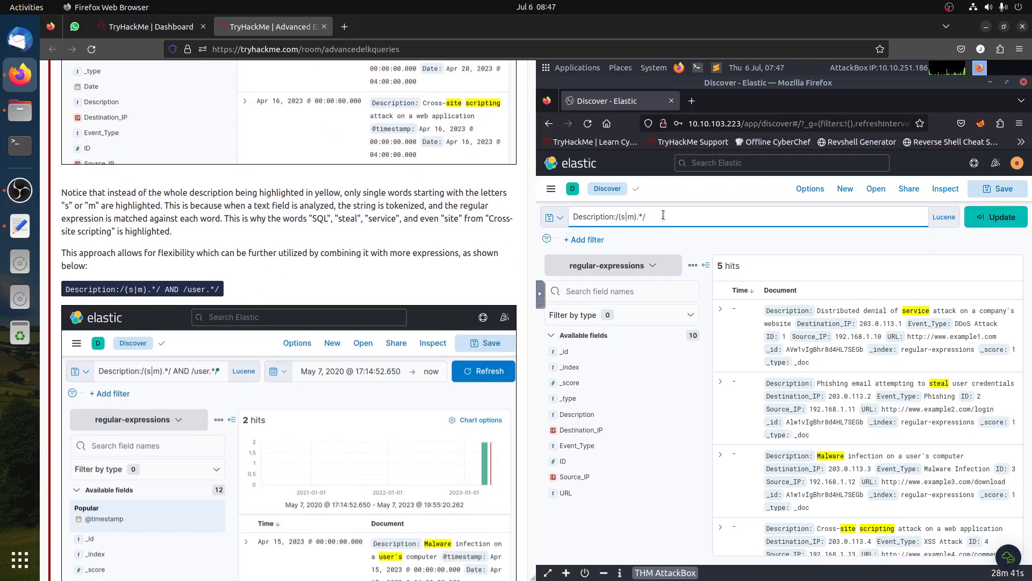
type("AND /USER.*/")
key("Return")
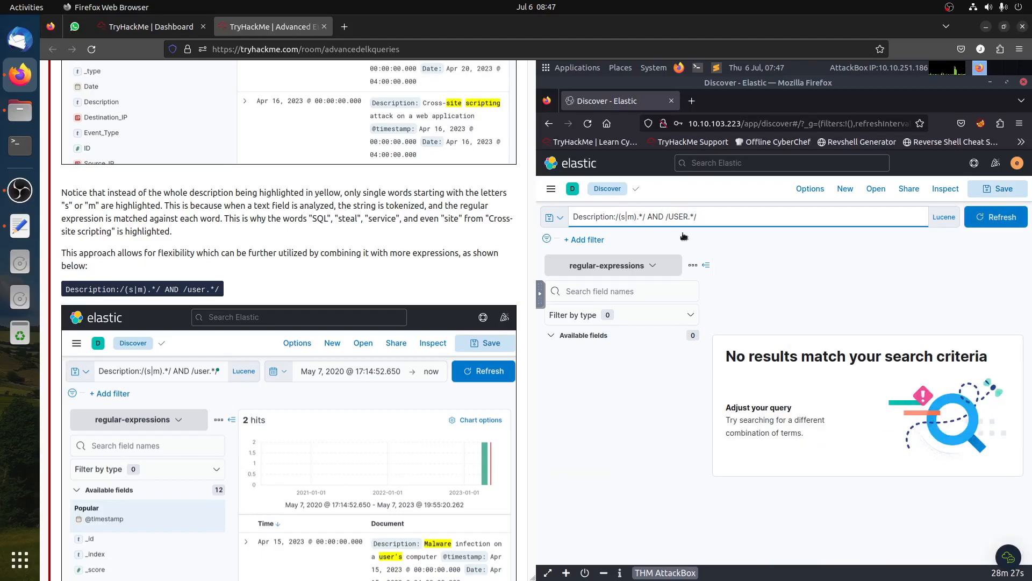
left_click(673, 216)
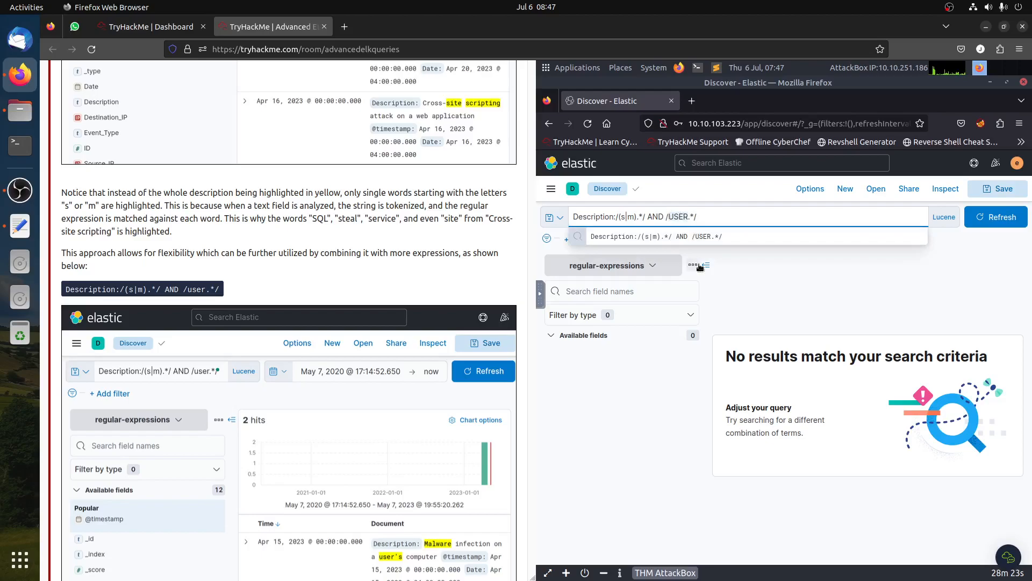
type("user")
key("Return")
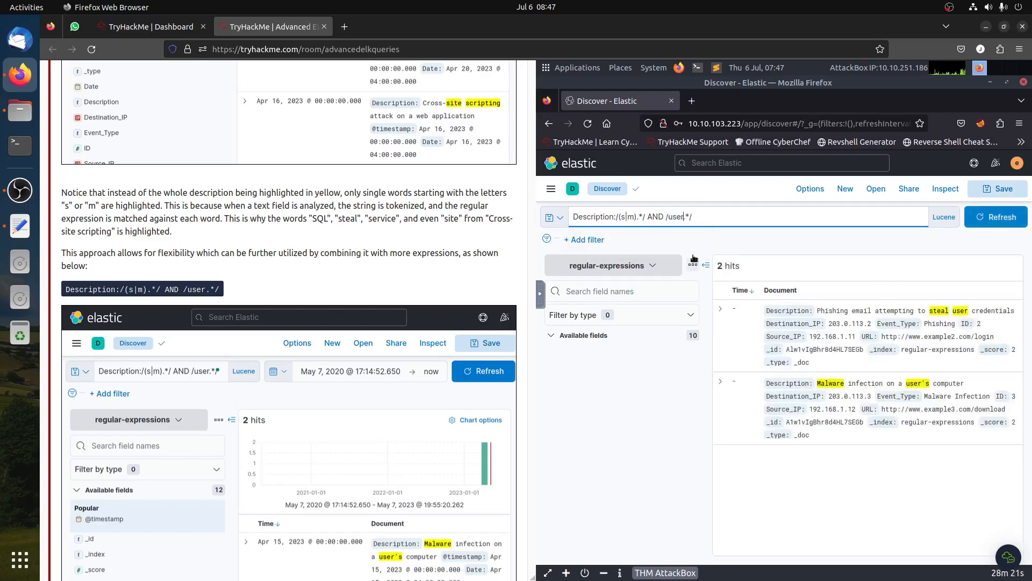
- Clear the query and switch the index pattern to incidents, refreshing the results
left_click(915, 381)
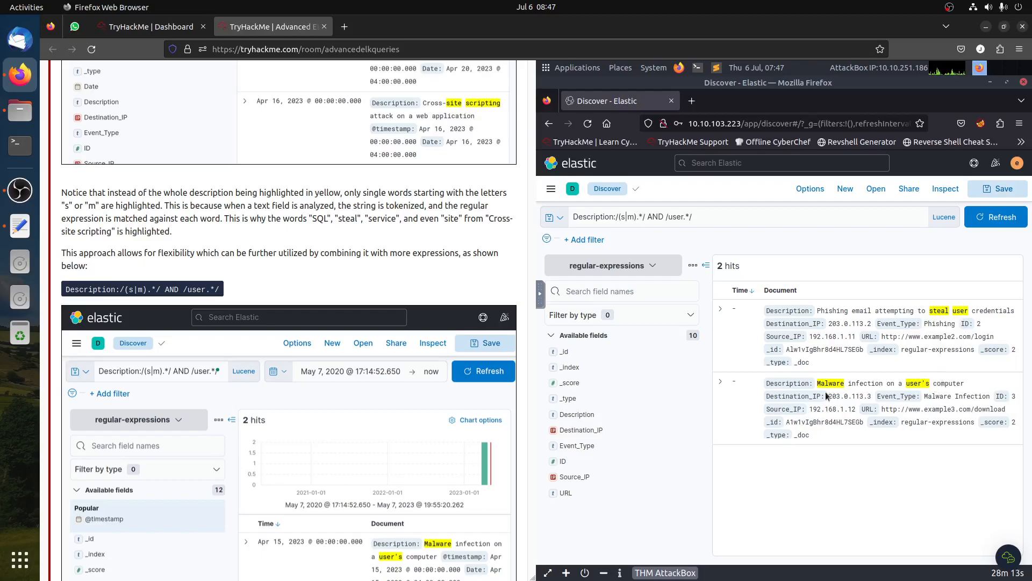
scroll(303, 430, "down", 2)
scroll(304, 430, "down", 7)
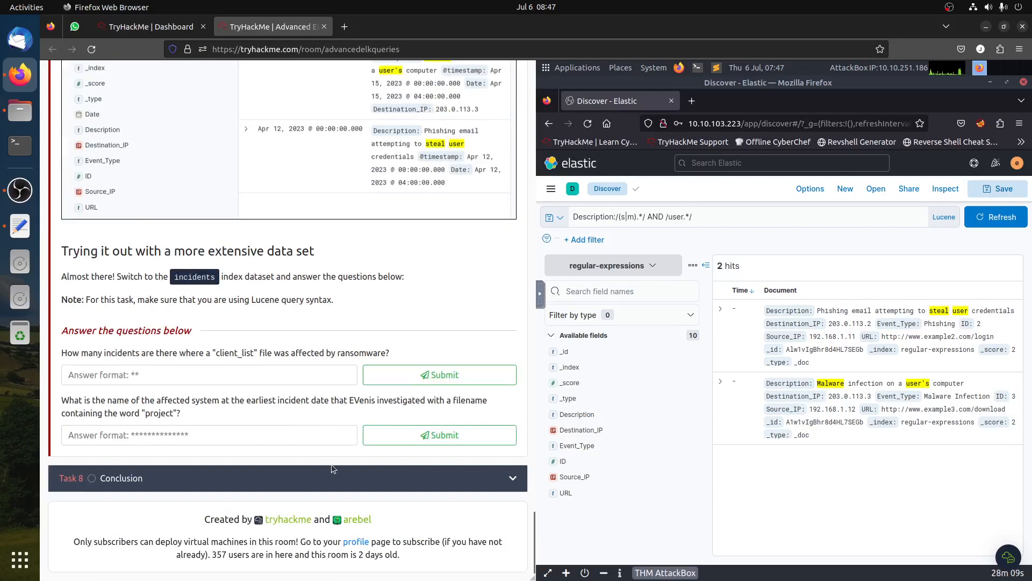
left_click(713, 217)
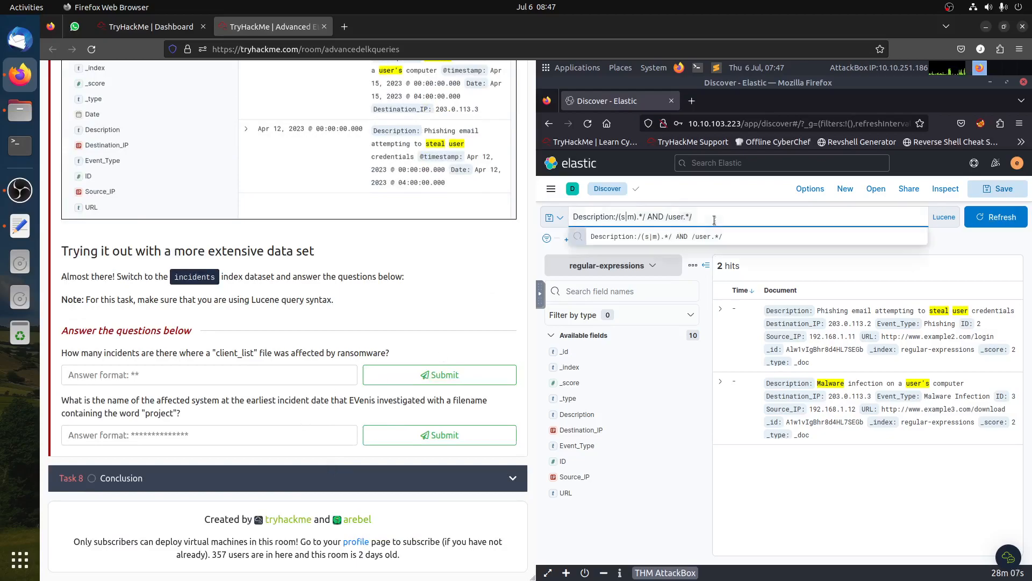
key("ctrl+a")
key("BackSpace")
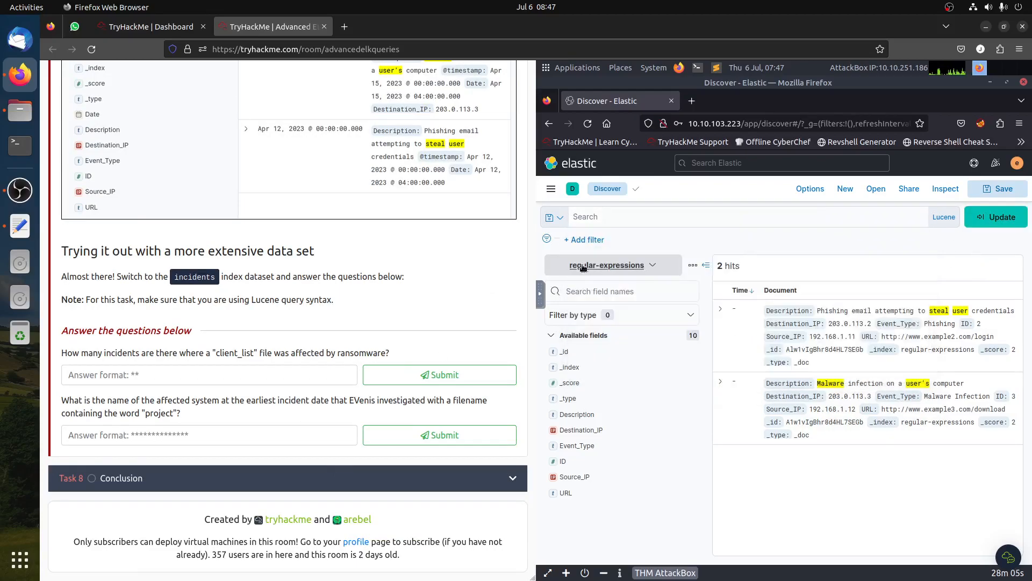
left_click(584, 271)
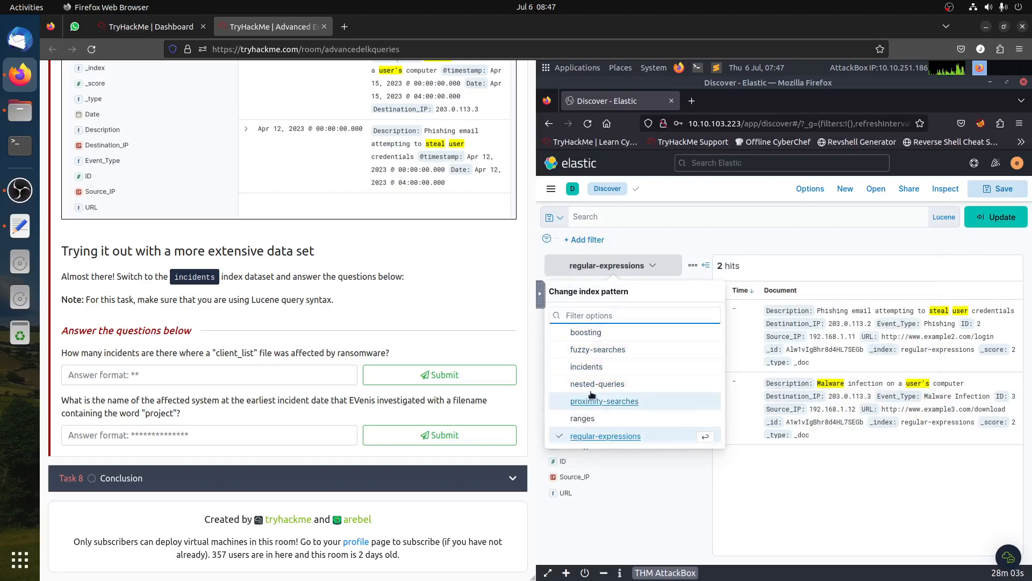
left_click(589, 367)
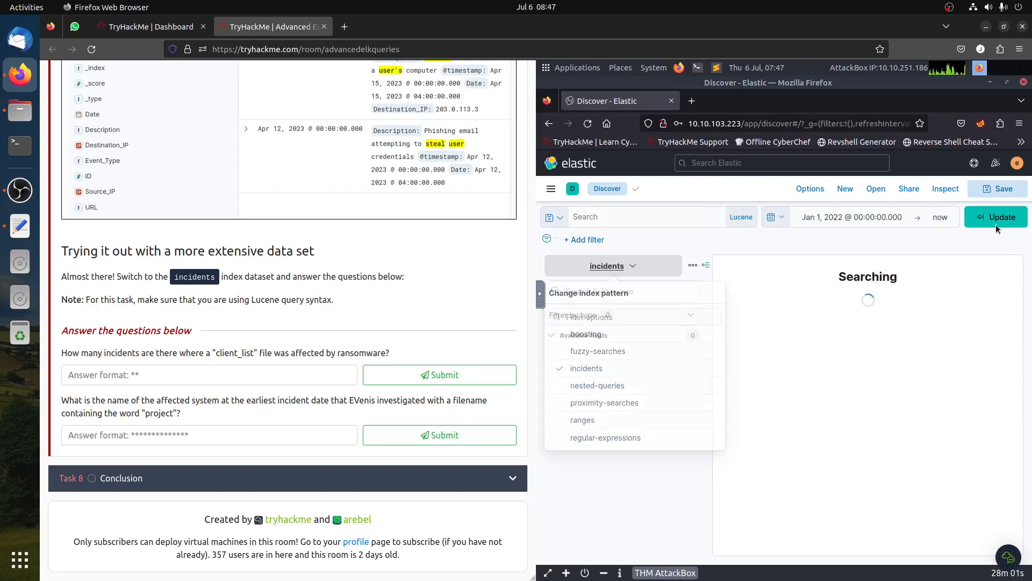
left_click(998, 218)
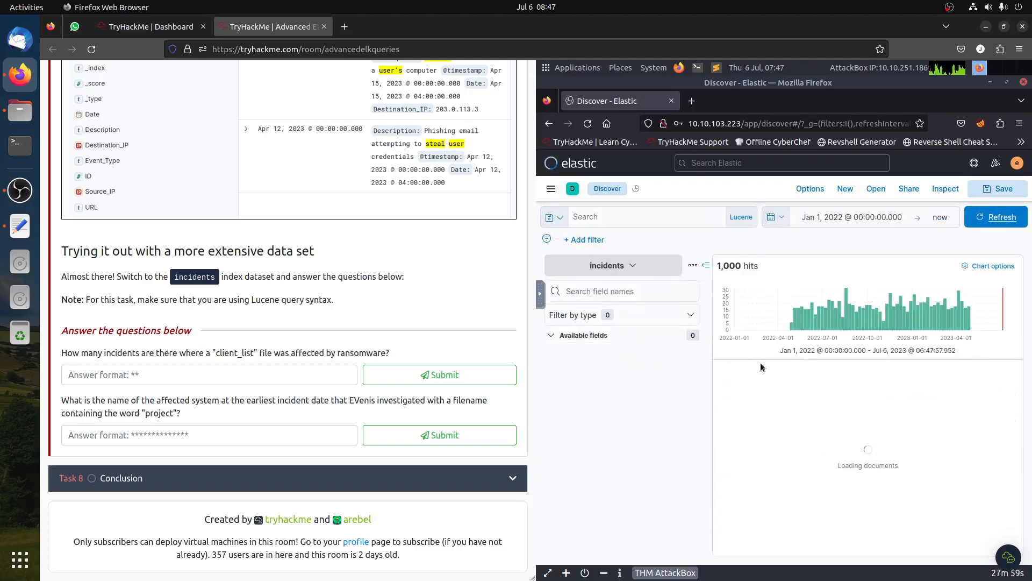
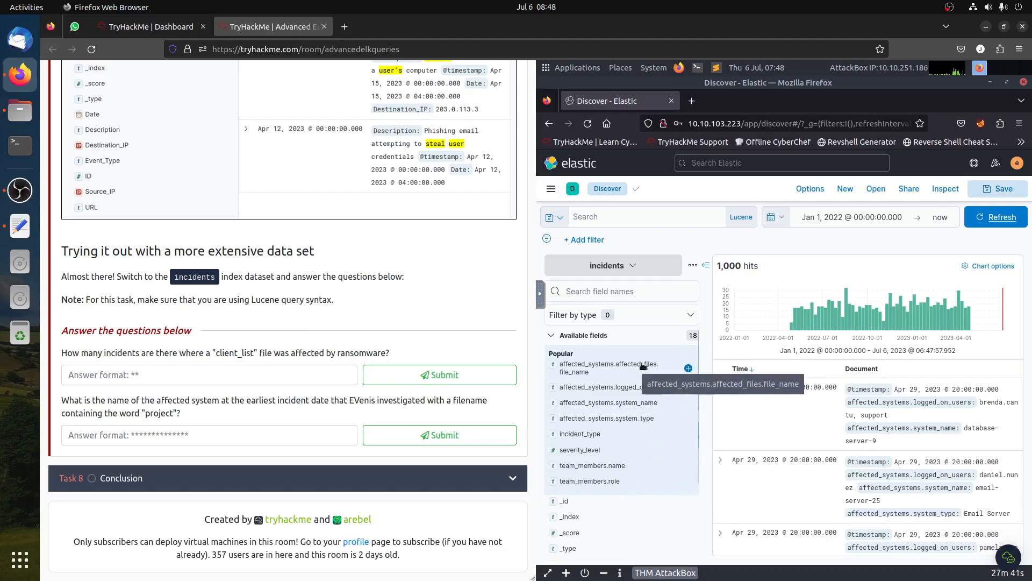
- Begin a regex query on the affected_systems.affected_files.file_name field with an empty group /()/
left_click(620, 213)
type("affected")
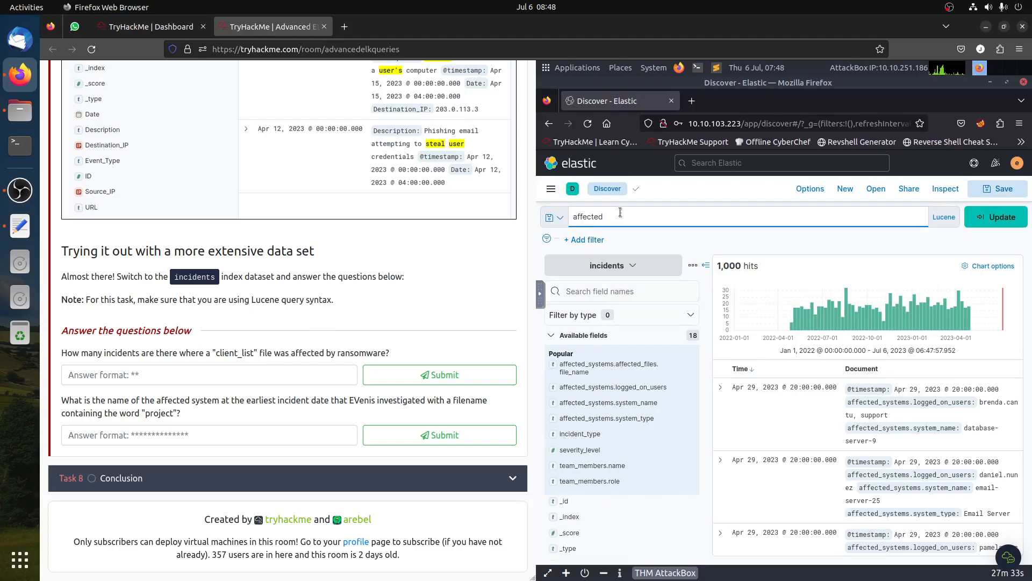
type("_systems.affected_files.file_name")
scroll(291, 279, "up", 10)
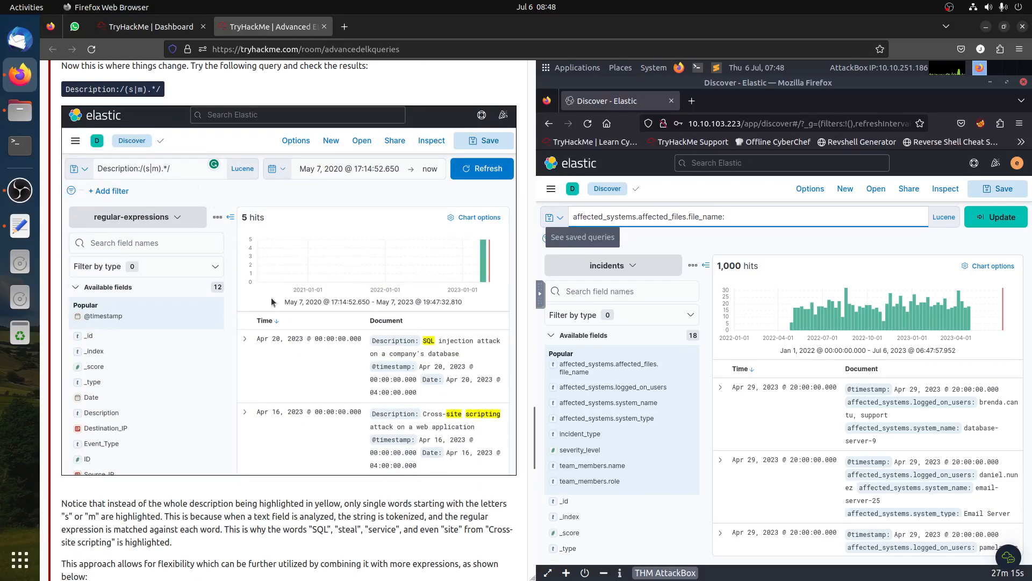
scroll(292, 280, "up", 3)
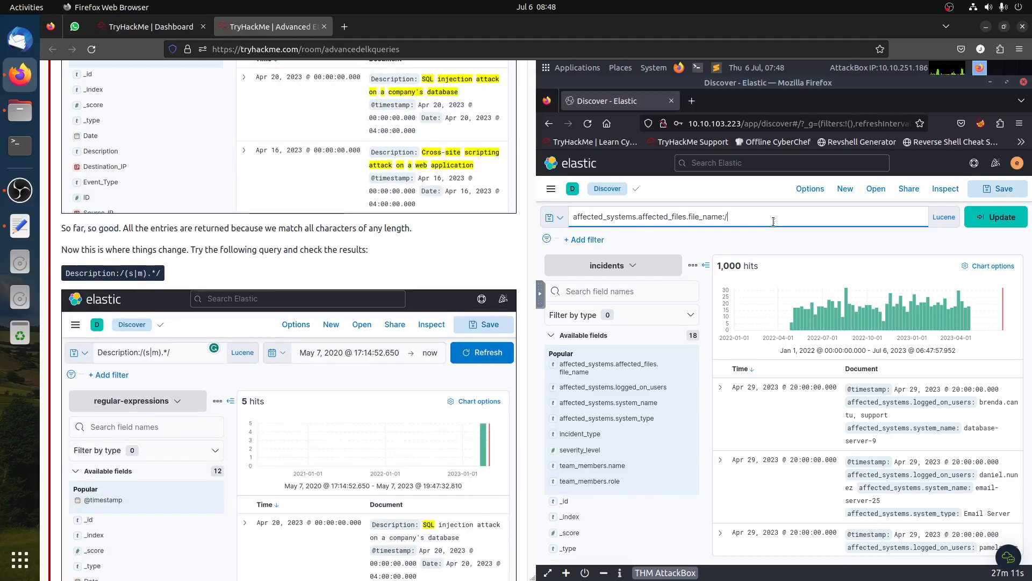
type("()")
- Complete the query as affected_systems.affected_files.file_name:/(client_list).*/ and run it
scroll(619, 376, "down", 1)
scroll(329, 457, "down", 5)
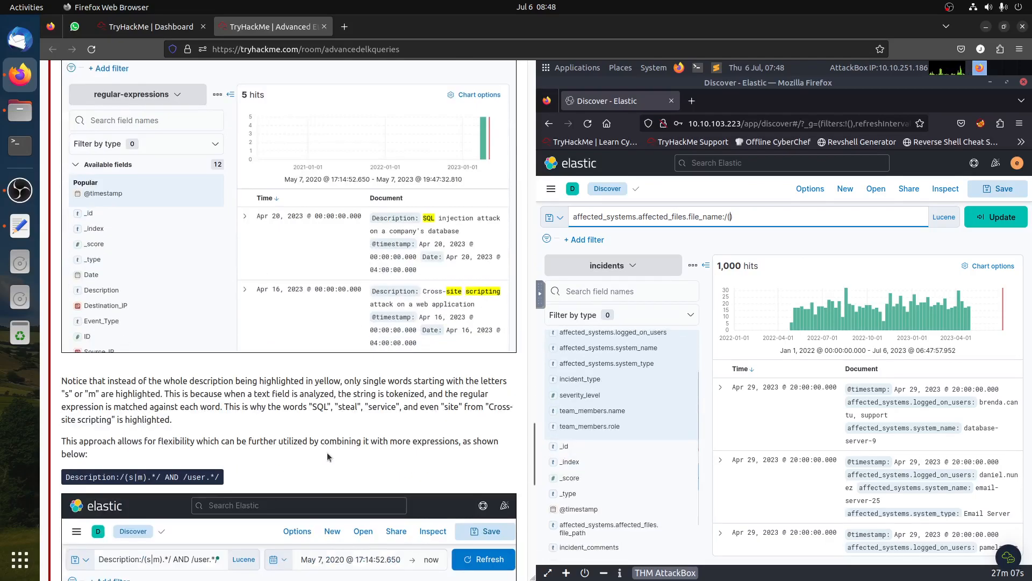
scroll(329, 457, "down", 6)
scroll(329, 463, "down", 5)
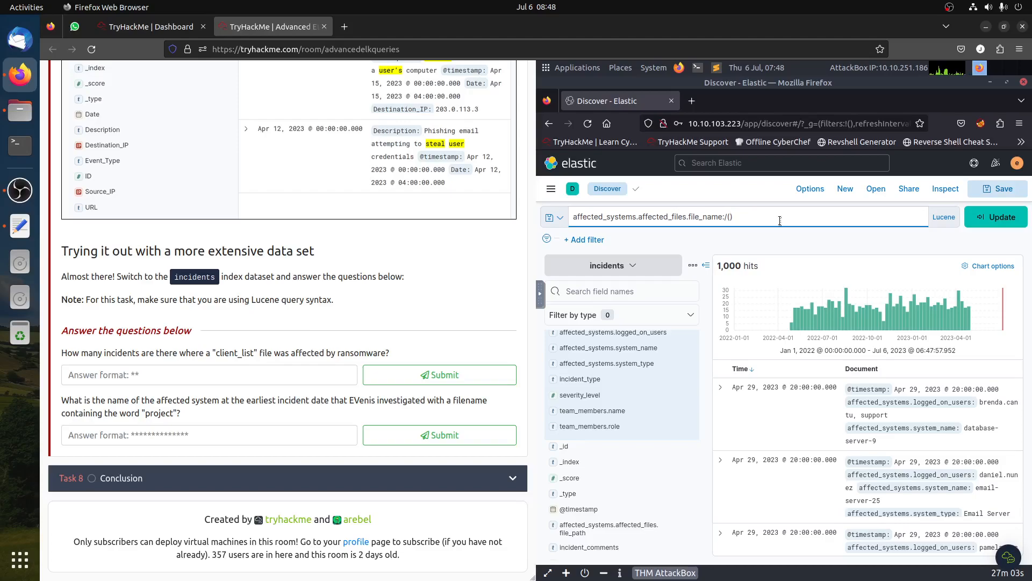
type("client_list")
type("/")
scroll(274, 312, "up", 10)
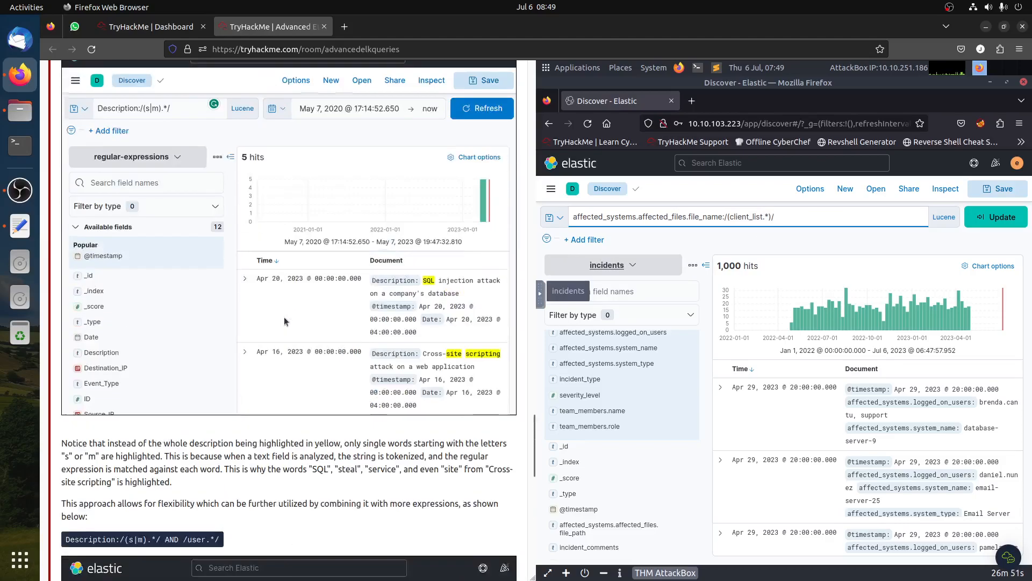
scroll(211, 342, "down", 4)
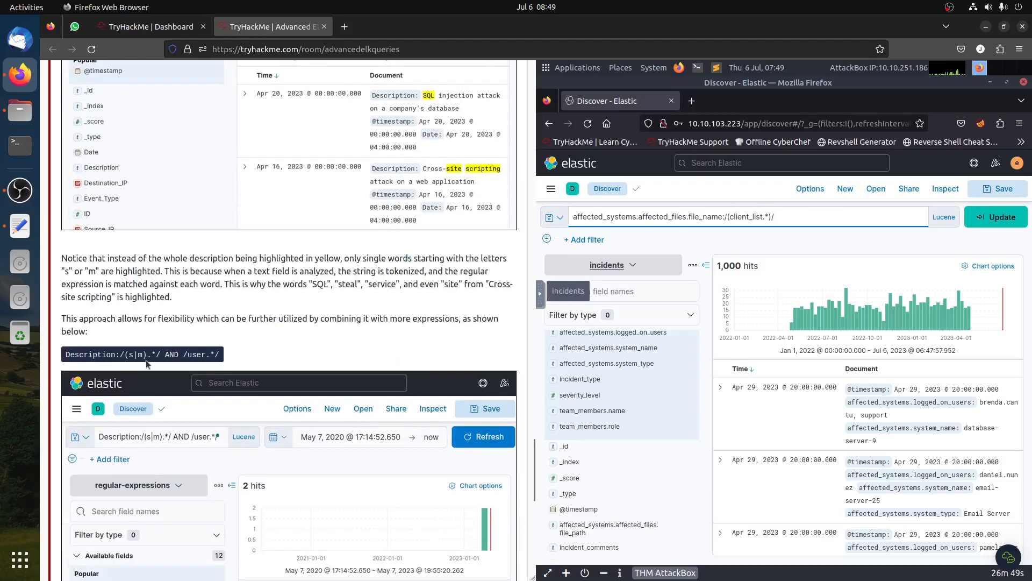
left_click(762, 218)
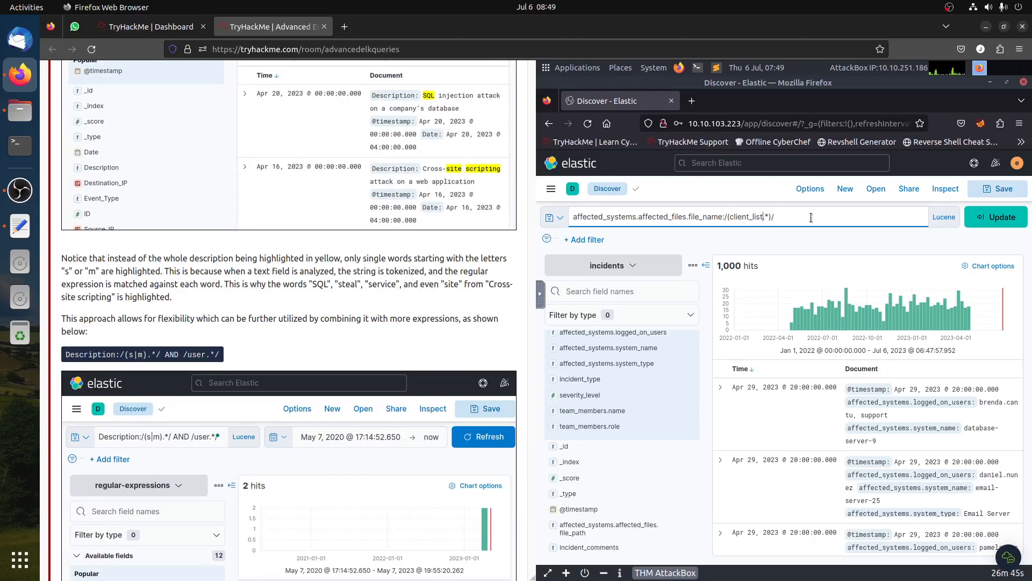
type(")")
key("Return")
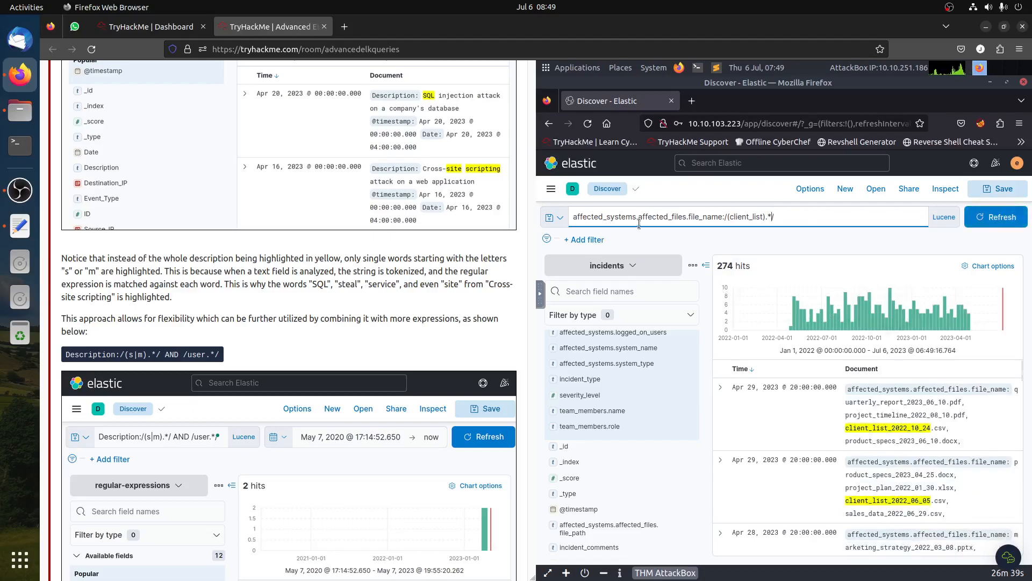
- Remove the parentheses so the query reads affected_systems.affected_files.file_name:/client_list.*/ and rerun it
left_click(888, 428)
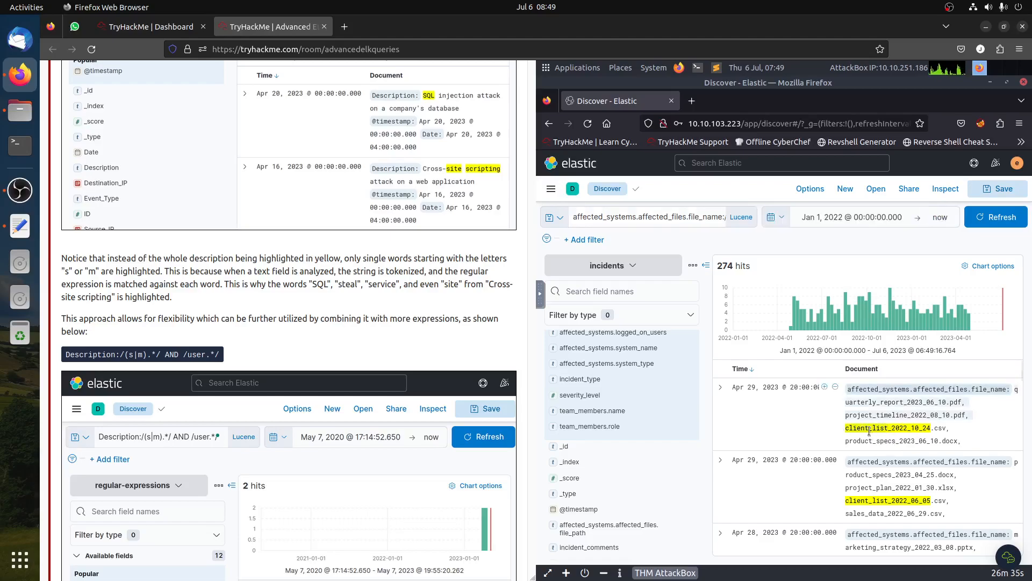
left_click(694, 217)
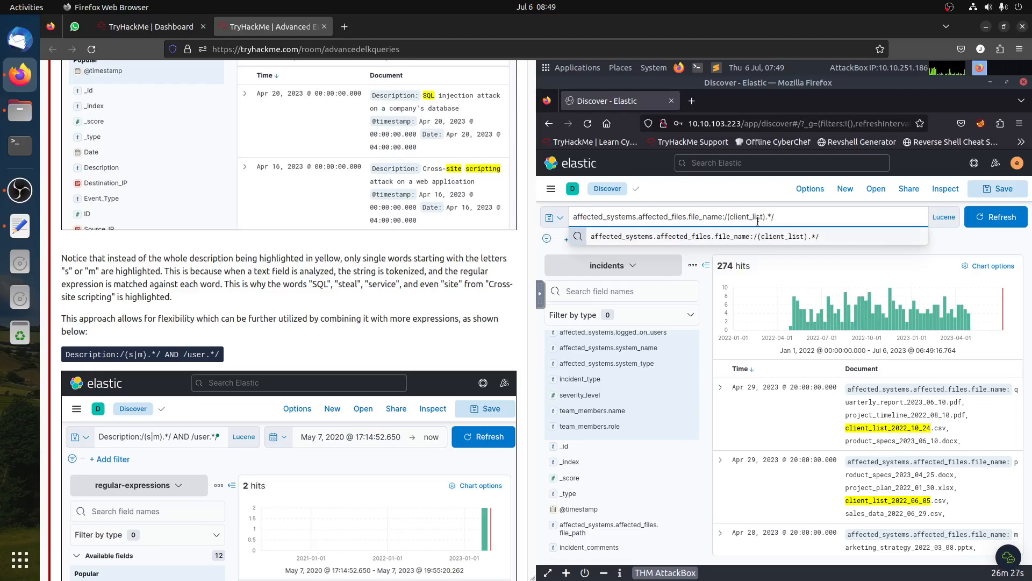
left_click(732, 216)
key("BackSpace")
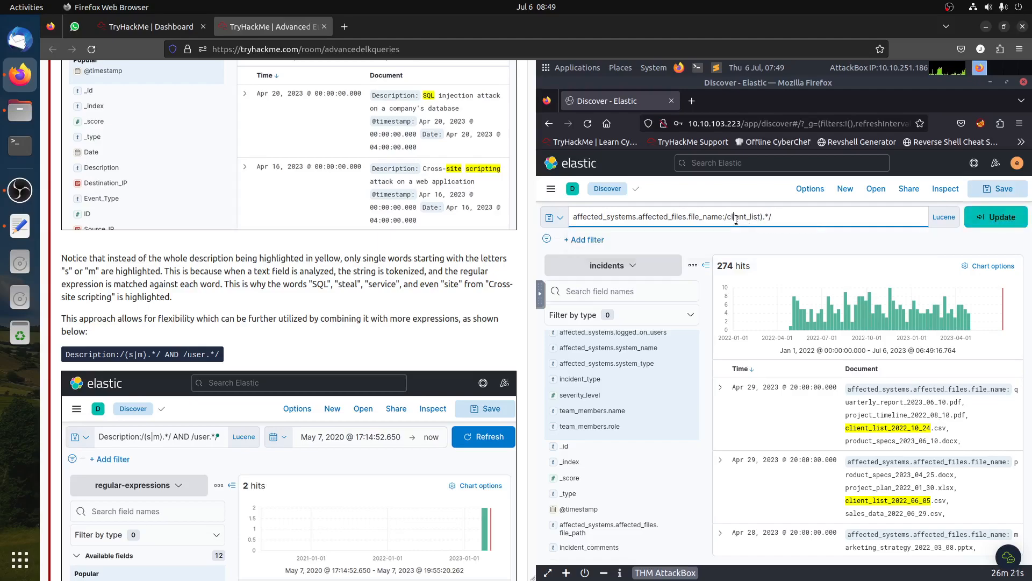
key("Right")
key("Right")
key("Right")
key("Delete")
key("Return")
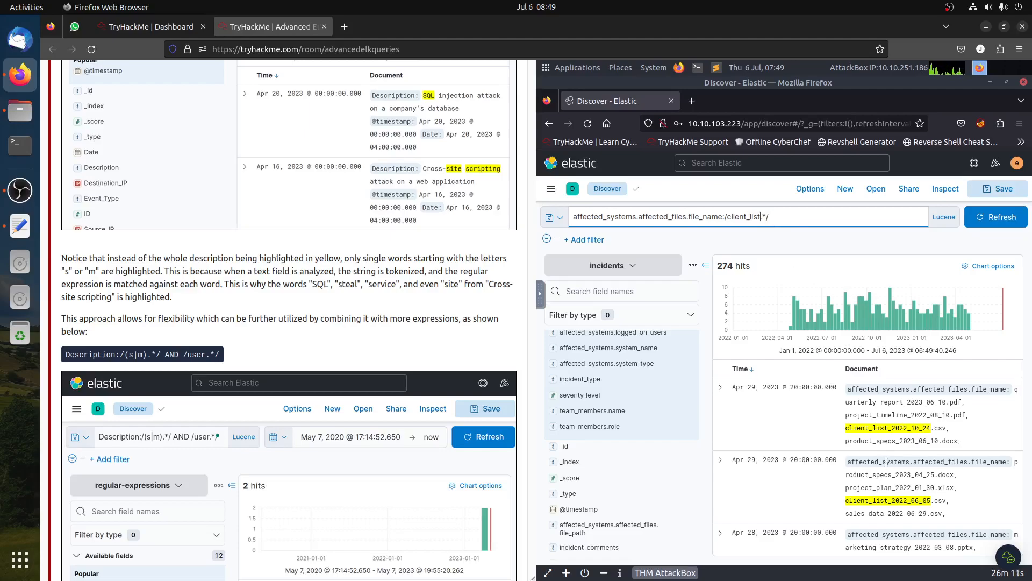
- Add a filter limiting the results to incident_type Ransomware
scroll(887, 462, "down", 5)
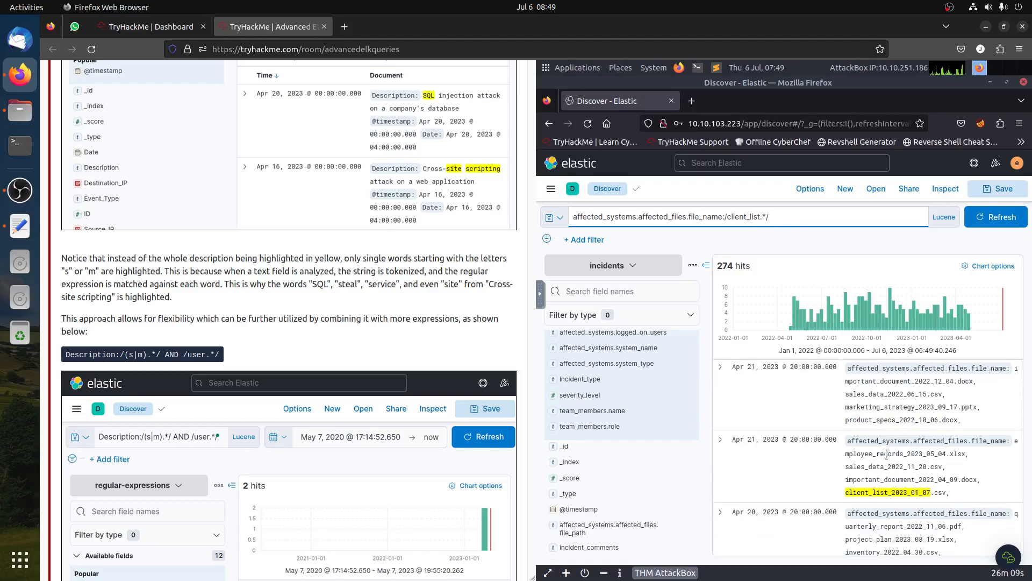
scroll(392, 476, "down", 10)
left_click(81, 375)
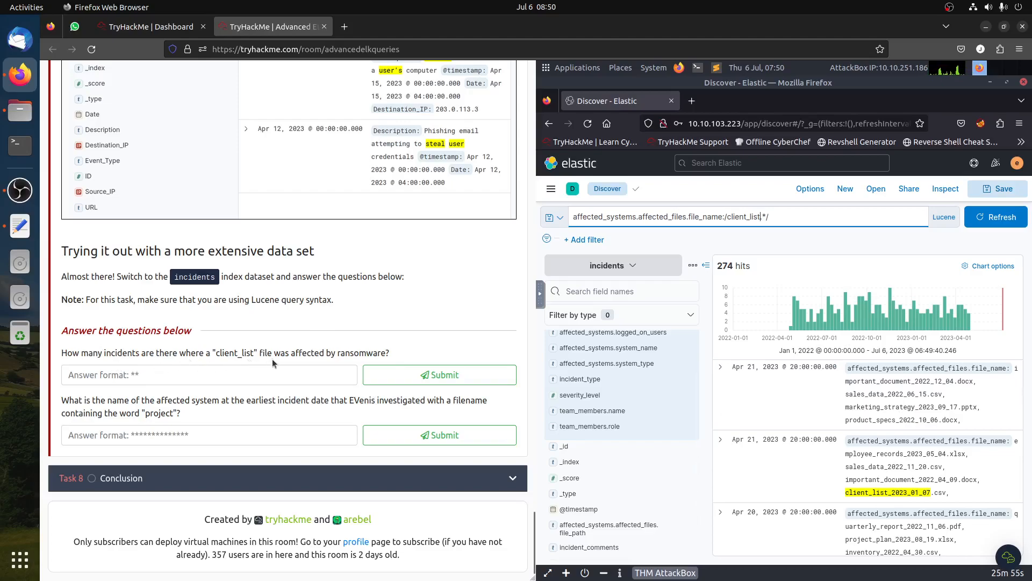
left_click_drag(391, 354, 312, 351)
left_click(313, 351)
scroll(668, 485, "down", 1)
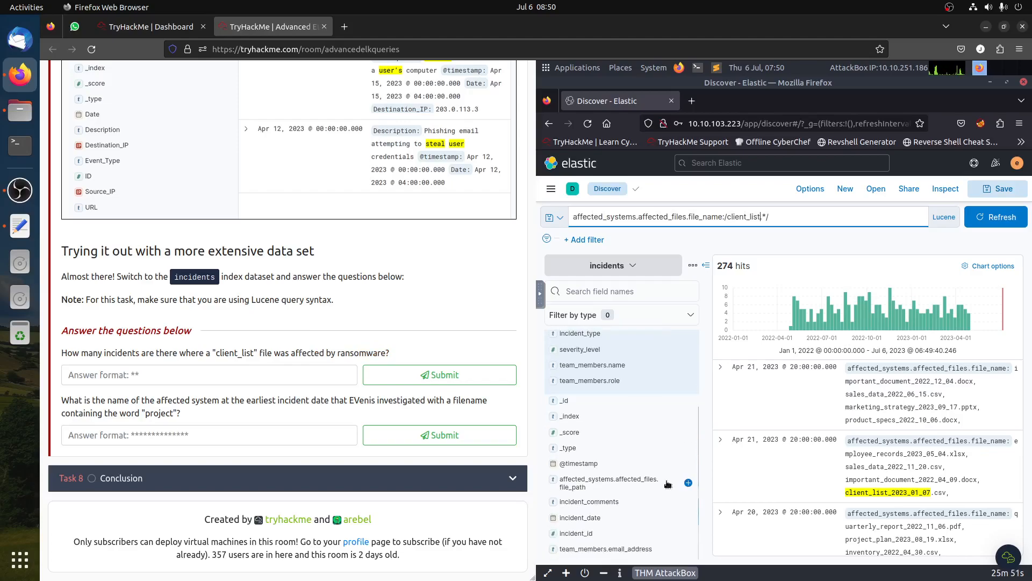
scroll(598, 389, "up", 1)
left_click(598, 390)
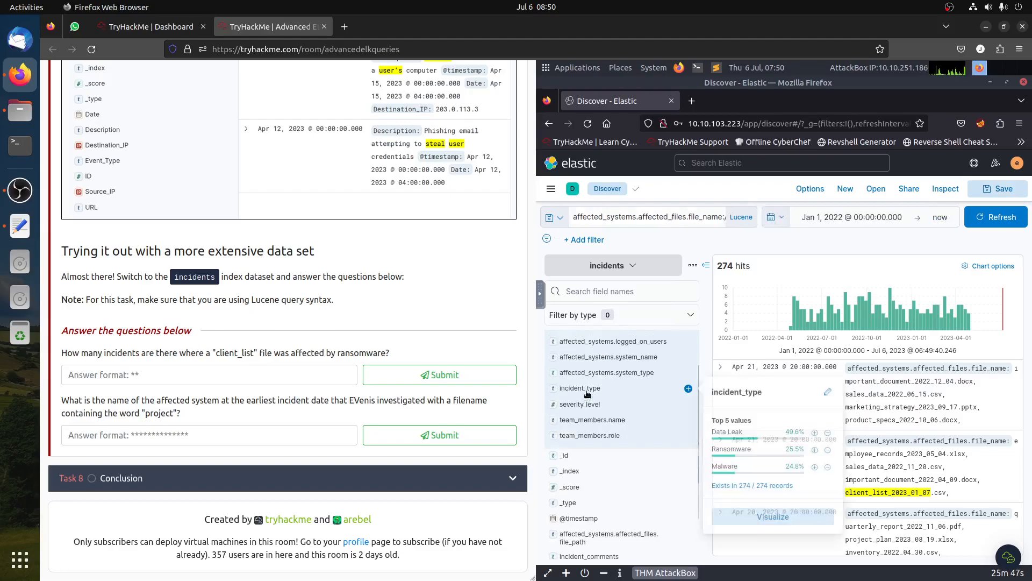
left_click(812, 451)
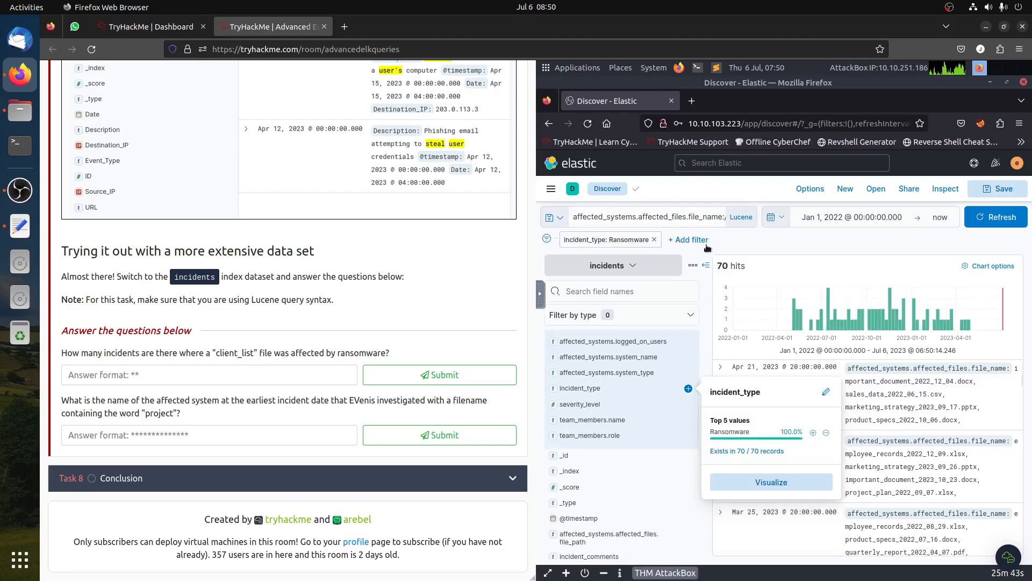
- Answer the client_list ransomware question with 70 and submit it
left_click(756, 242)
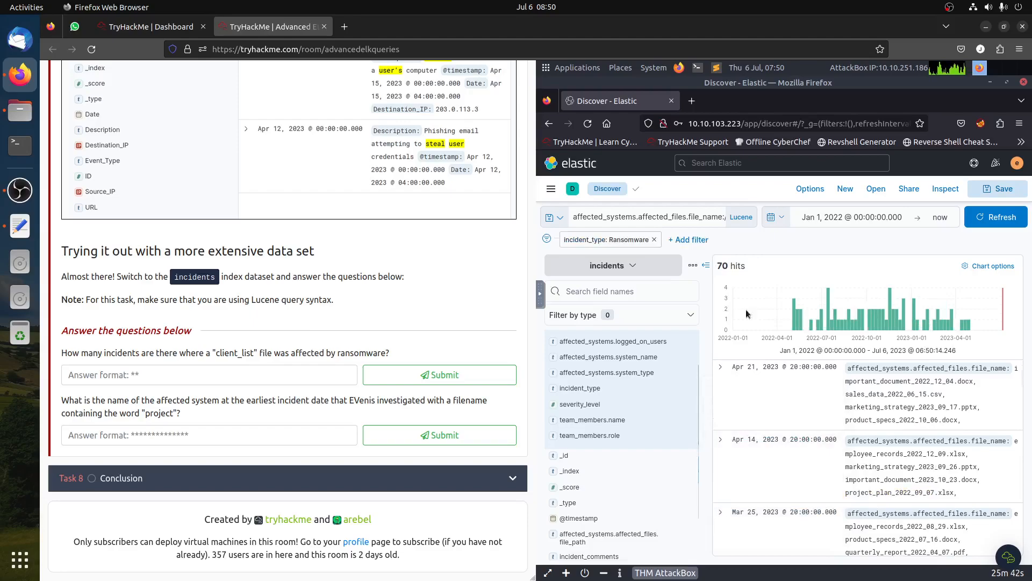
left_click(674, 216)
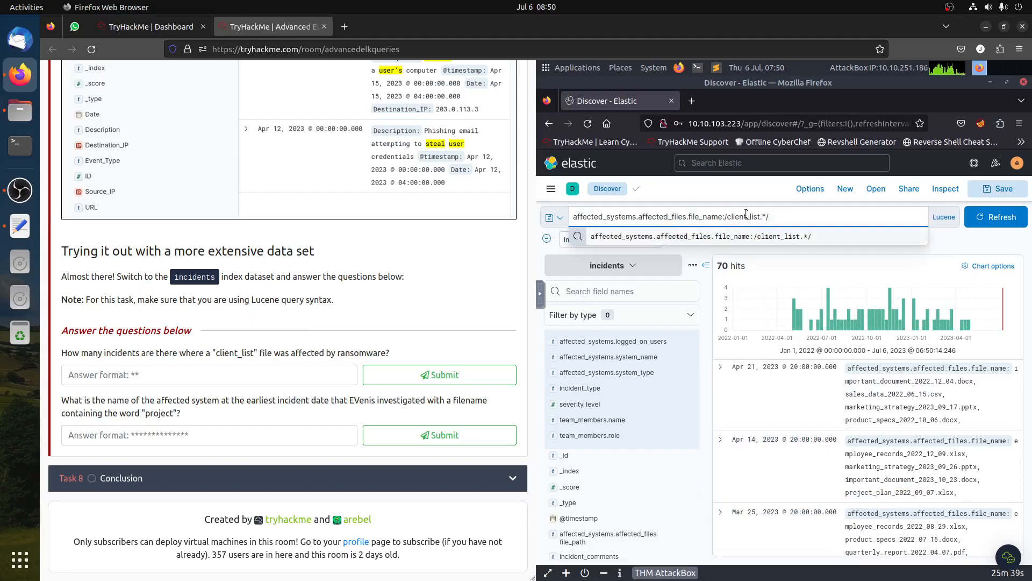
left_click(164, 374)
type("70")
left_click(436, 375)
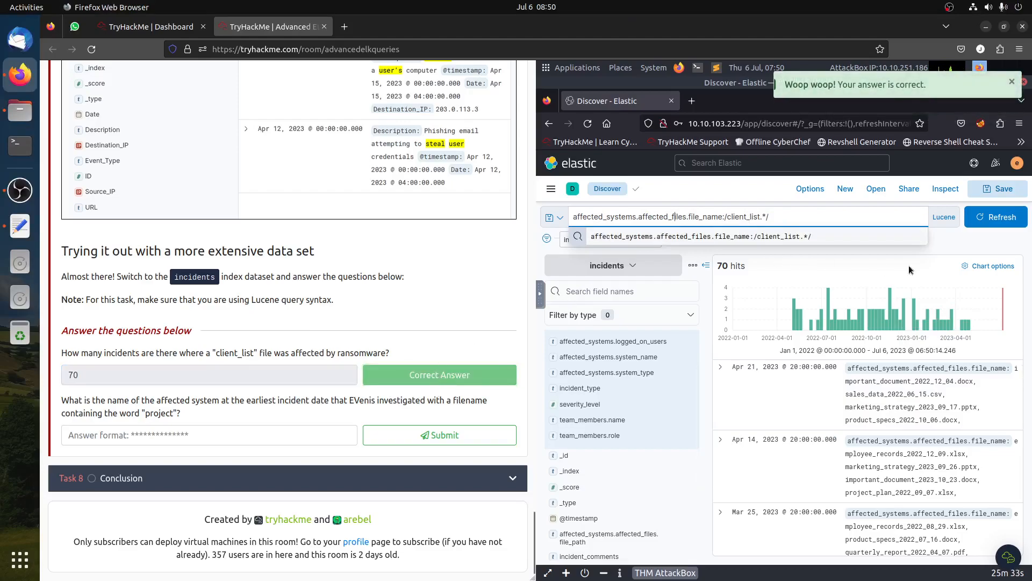
- Clear the query text and refresh the results, keeping the Ransomware filter
left_click(973, 247)
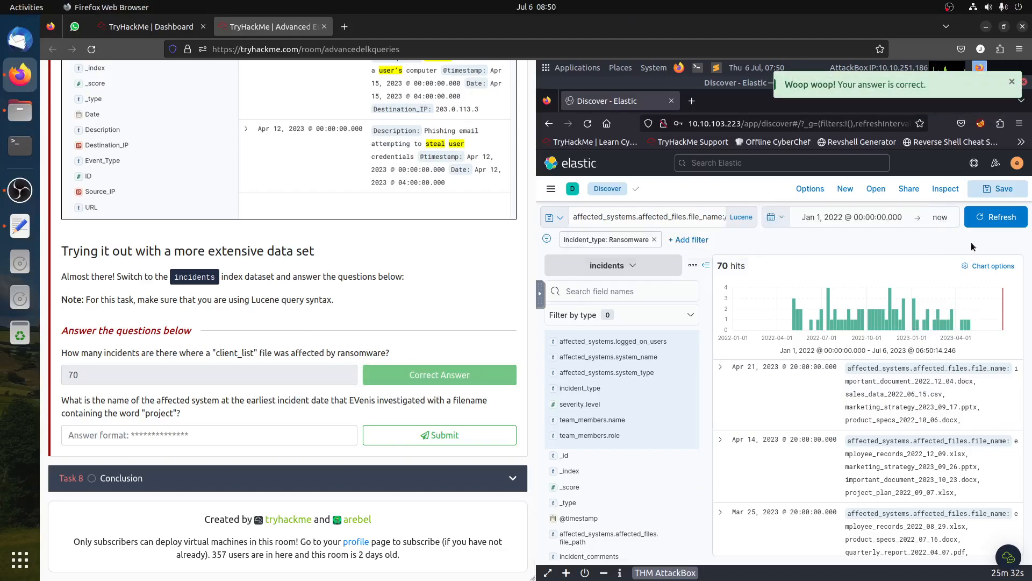
left_click(699, 213)
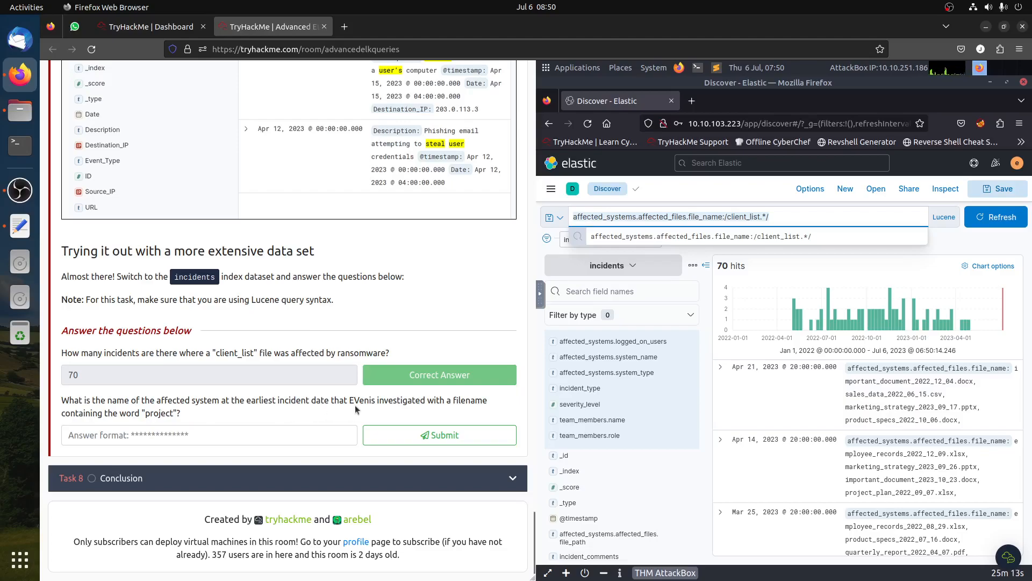
key("ctrl+a")
key("BackSpace")
left_click(1002, 218)
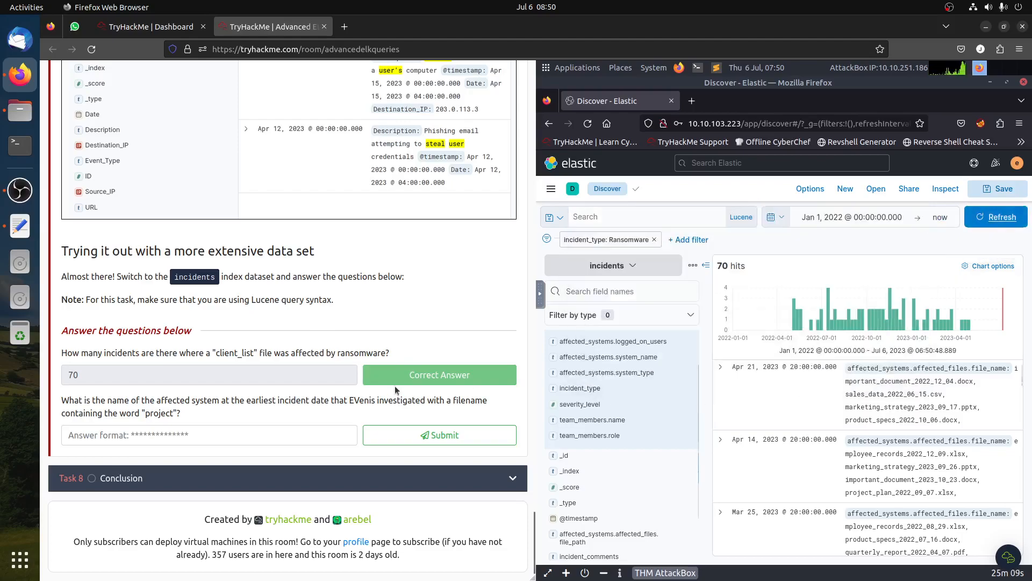
left_click_drag(348, 400, 370, 401)
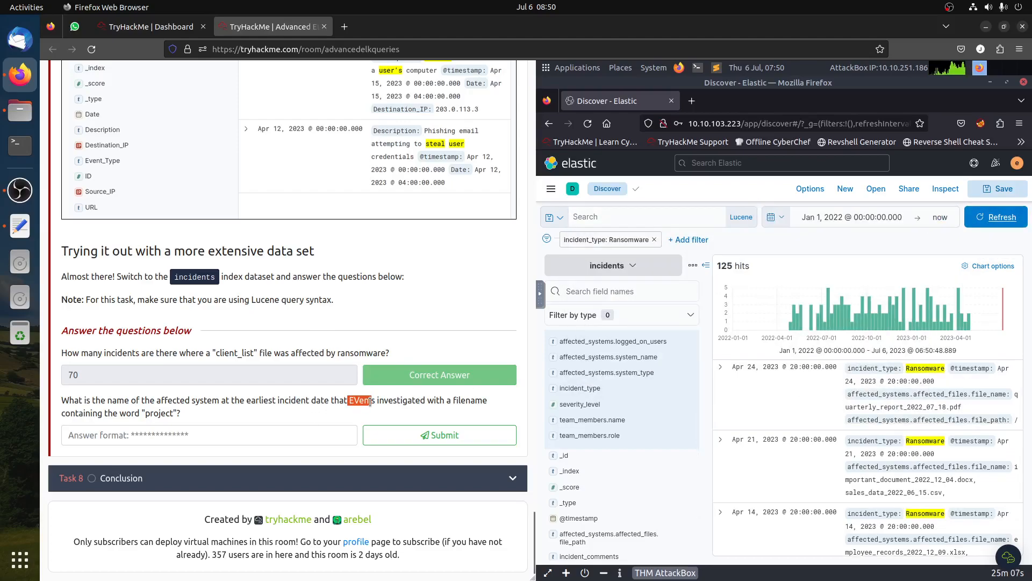
scroll(680, 471, "down", 2)
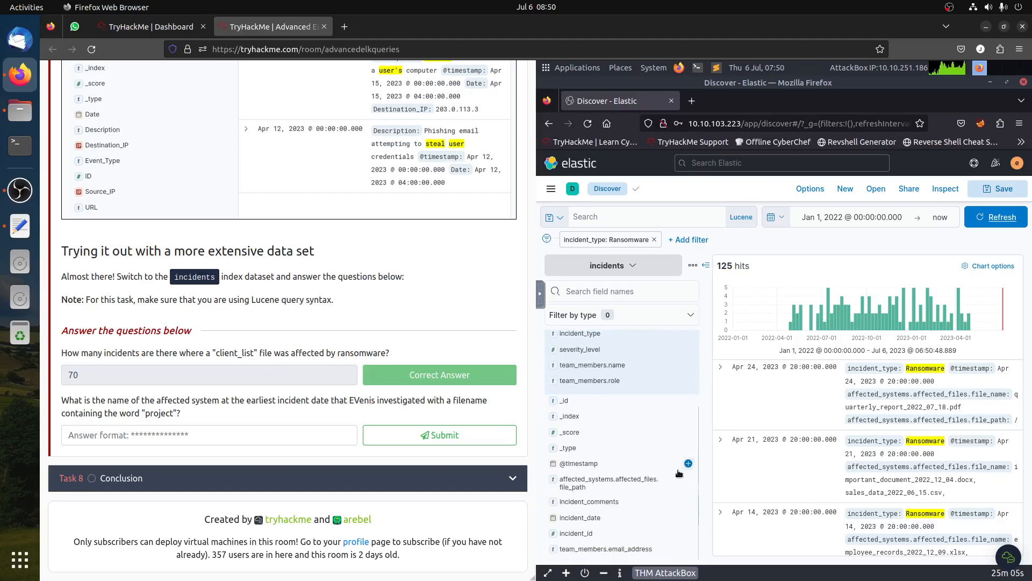
scroll(642, 462, "up", 3)
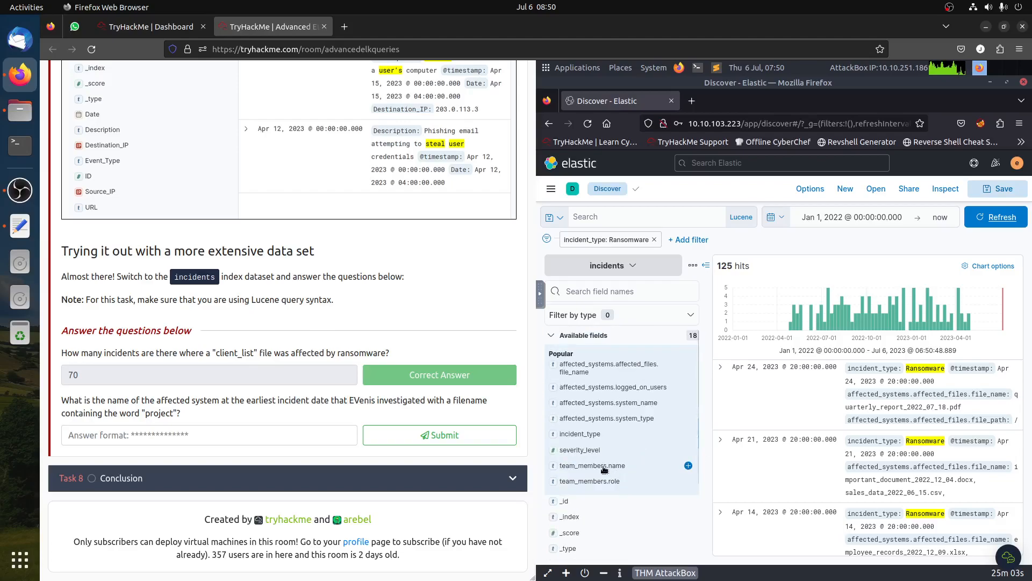
left_click(624, 403)
left_click(622, 401)
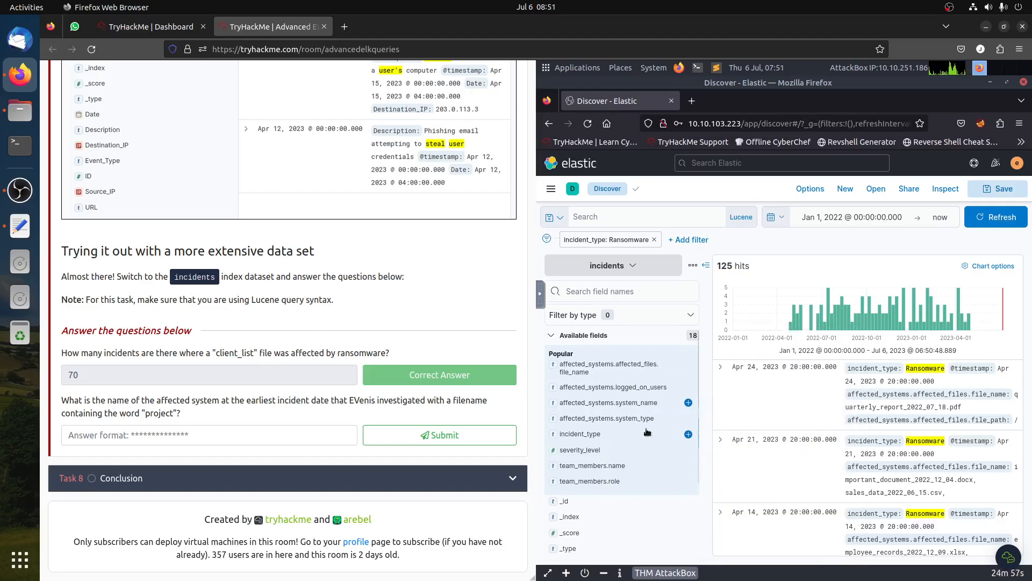
left_click(618, 468)
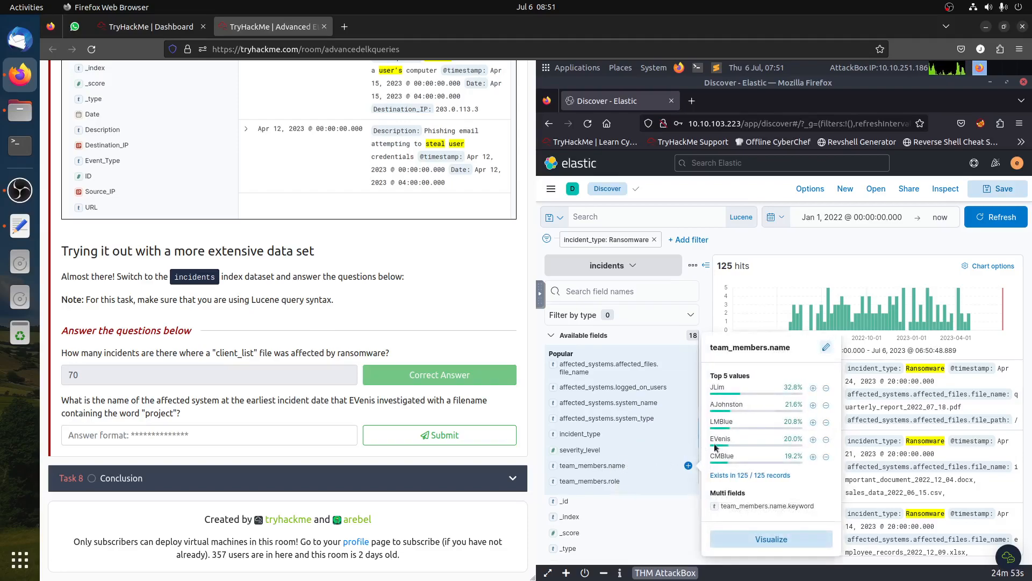
mouse_move(722, 438)
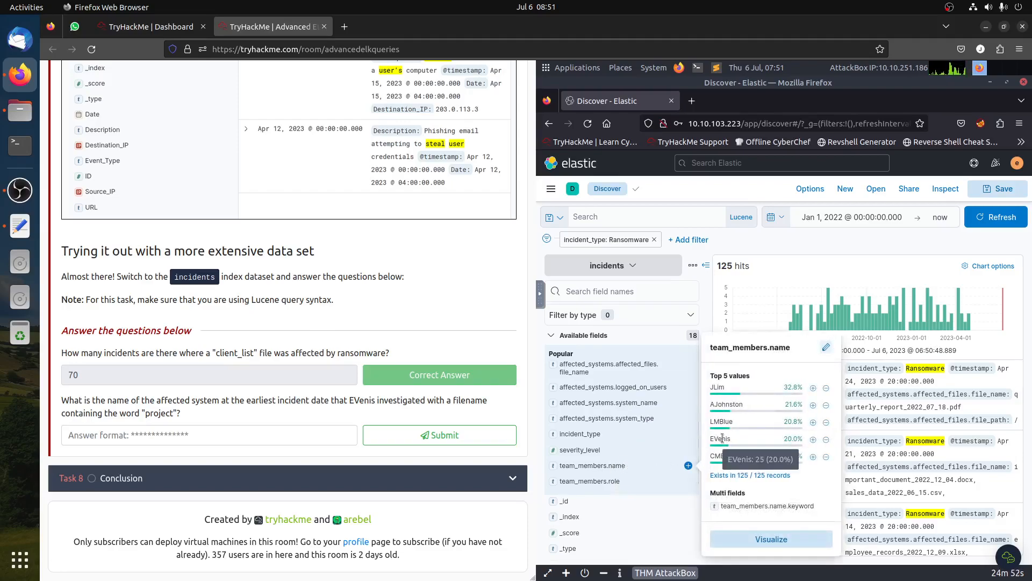
left_click(813, 439)
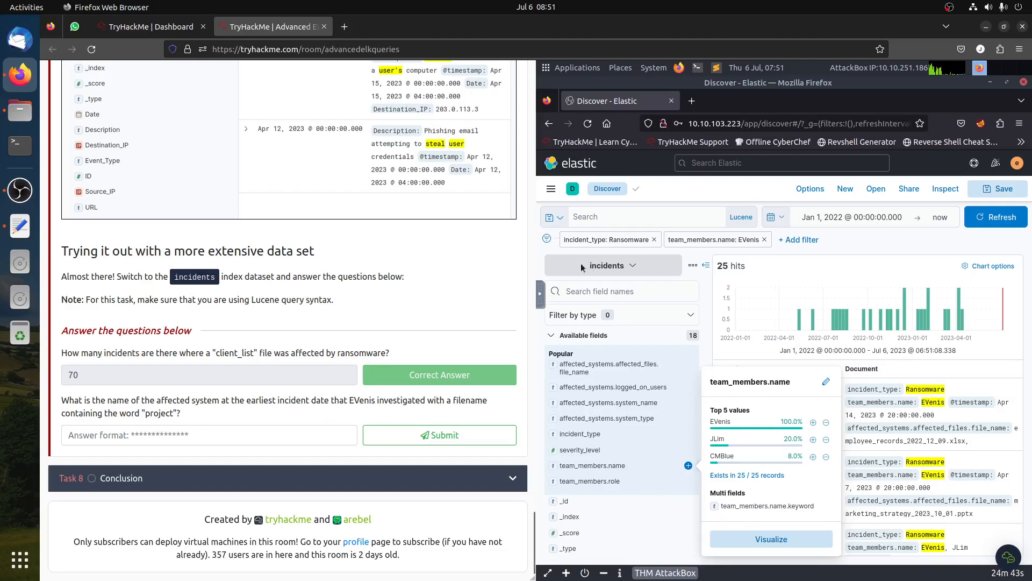
- Search for affected file names matching the regex /project.*/ with the Ransomware and EVenis filters applied
left_click(644, 216)
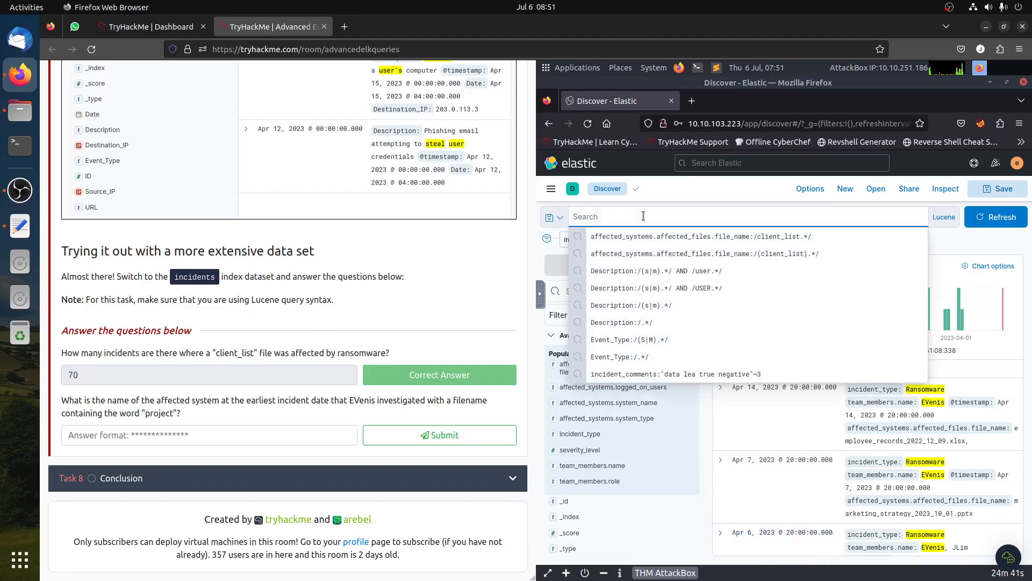
left_click(651, 237)
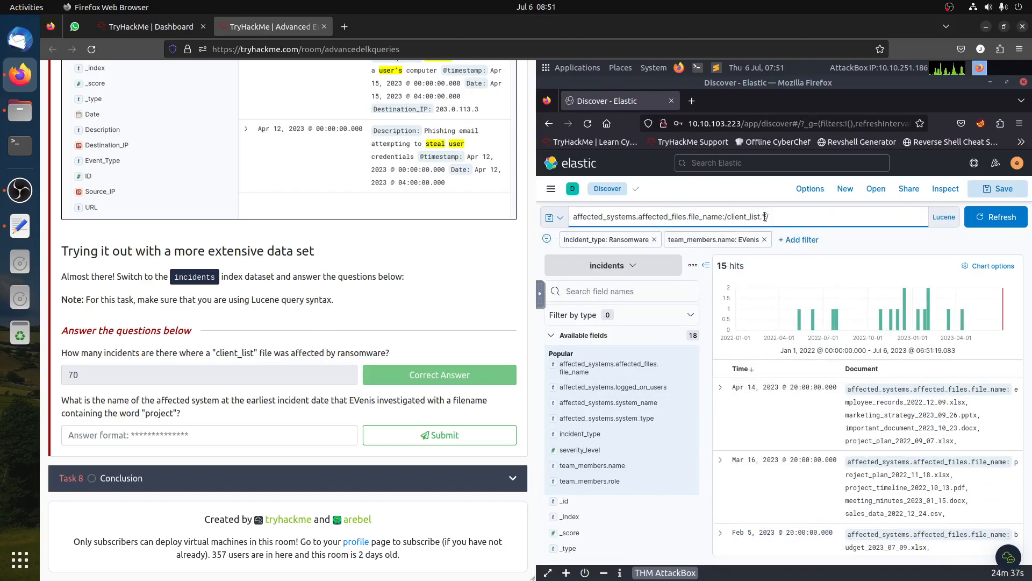
left_click(727, 216)
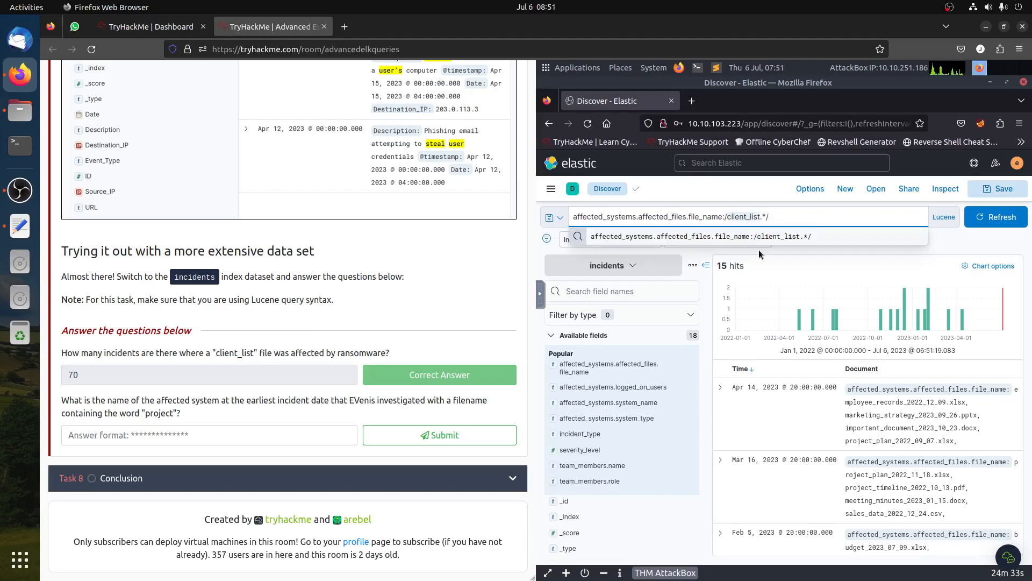
type("project")
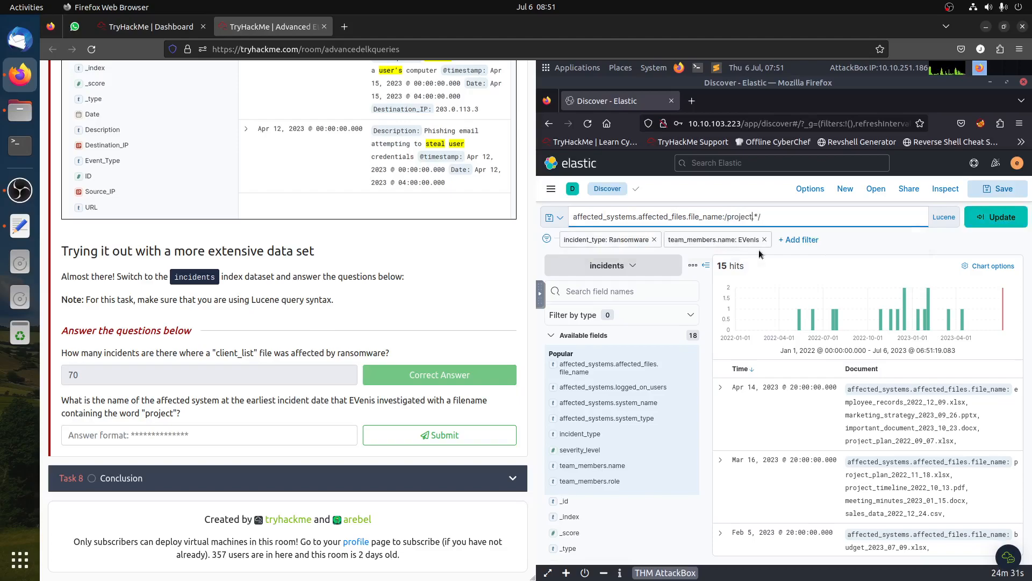
key("Return")
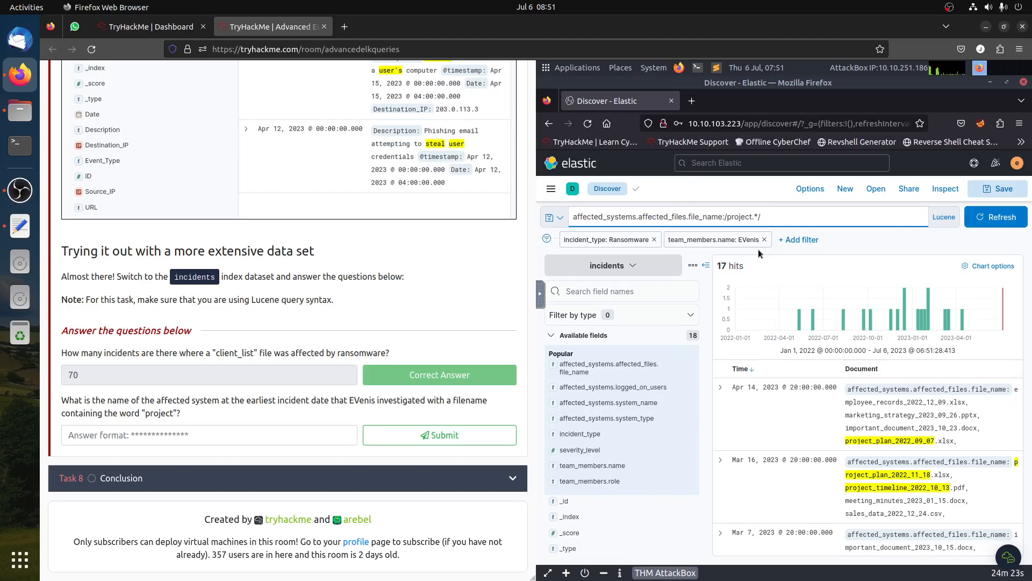
- Sort the project-file incidents by timestamp in ascending order
scroll(952, 482, "down", 5)
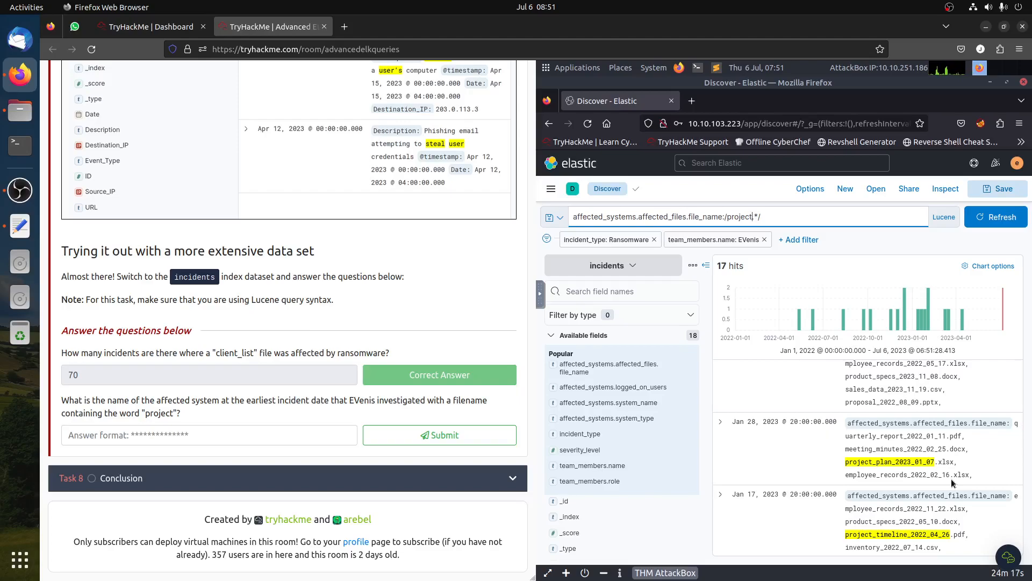
scroll(952, 482, "down", 5)
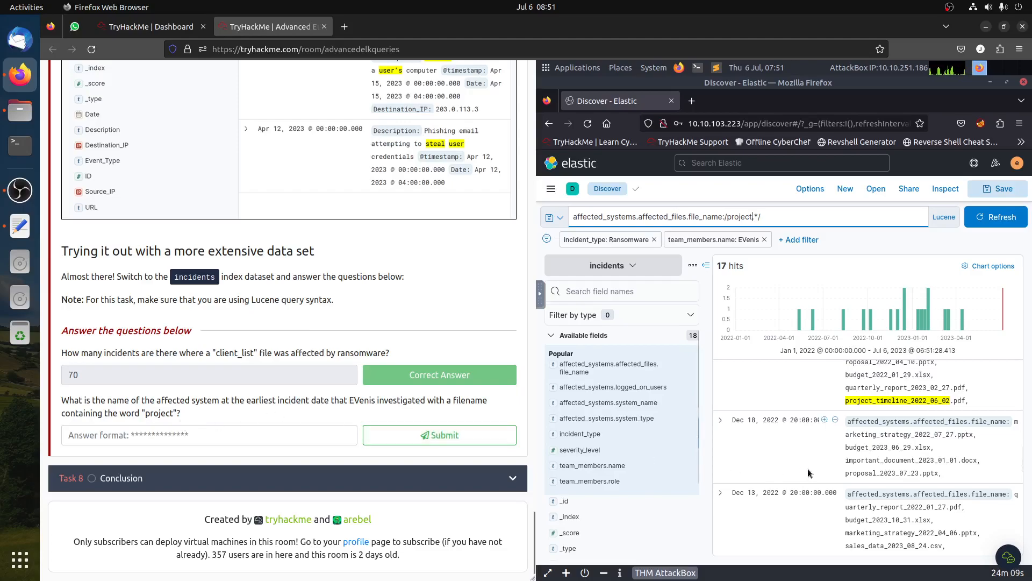
scroll(811, 478, "up", 5)
scroll(811, 482, "up", 4)
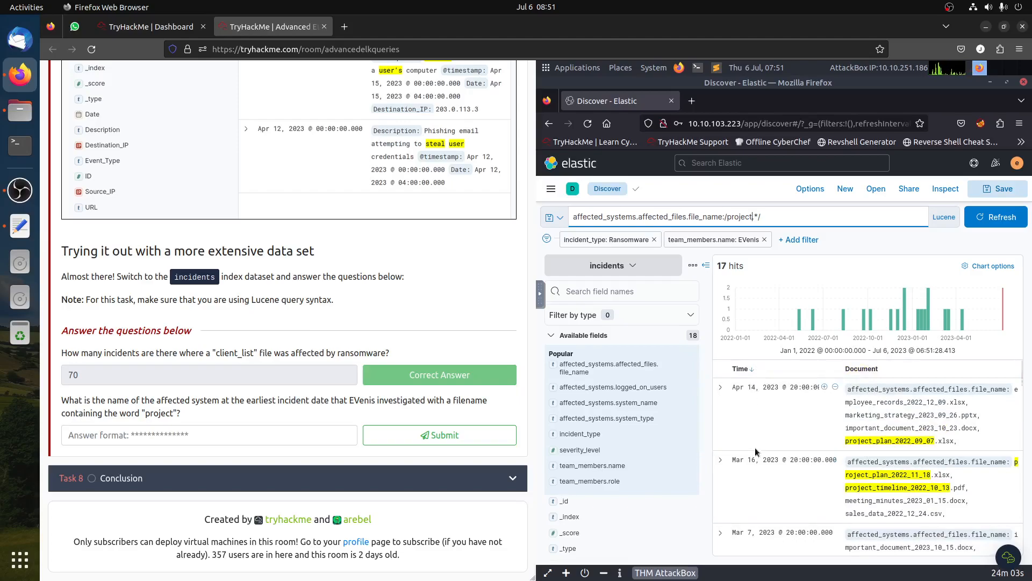
left_click(753, 370)
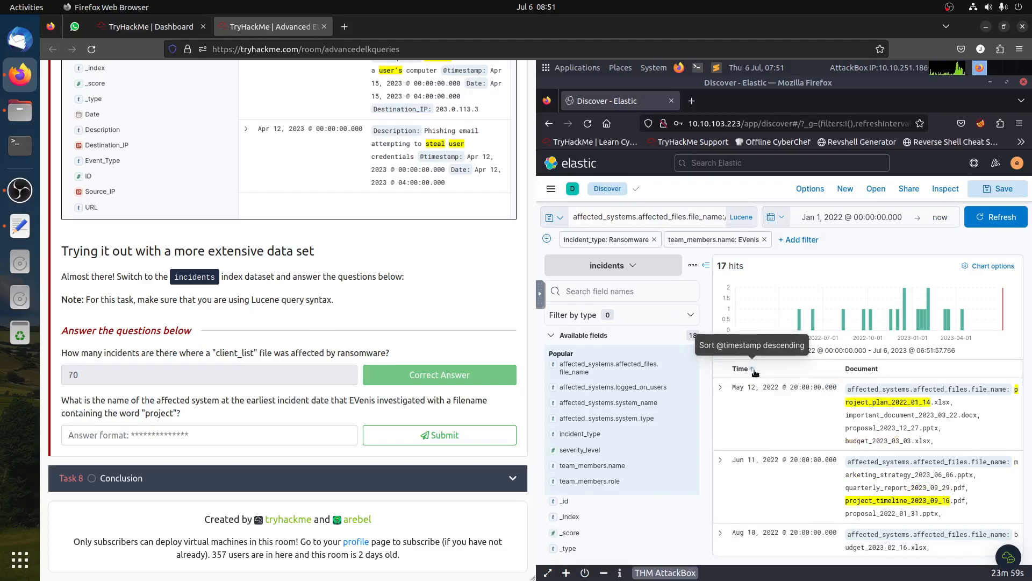
left_click(753, 370)
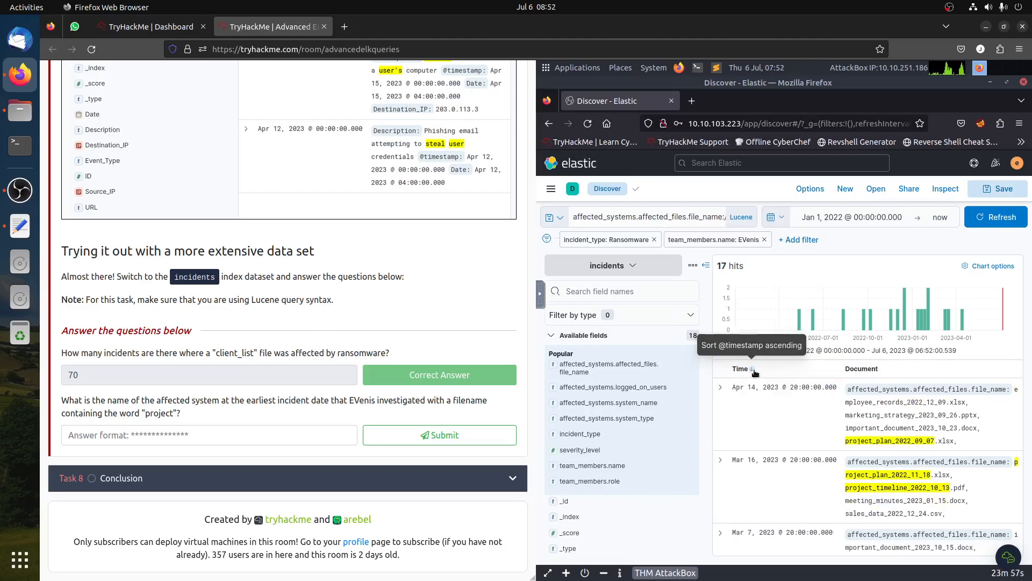
left_click(753, 370)
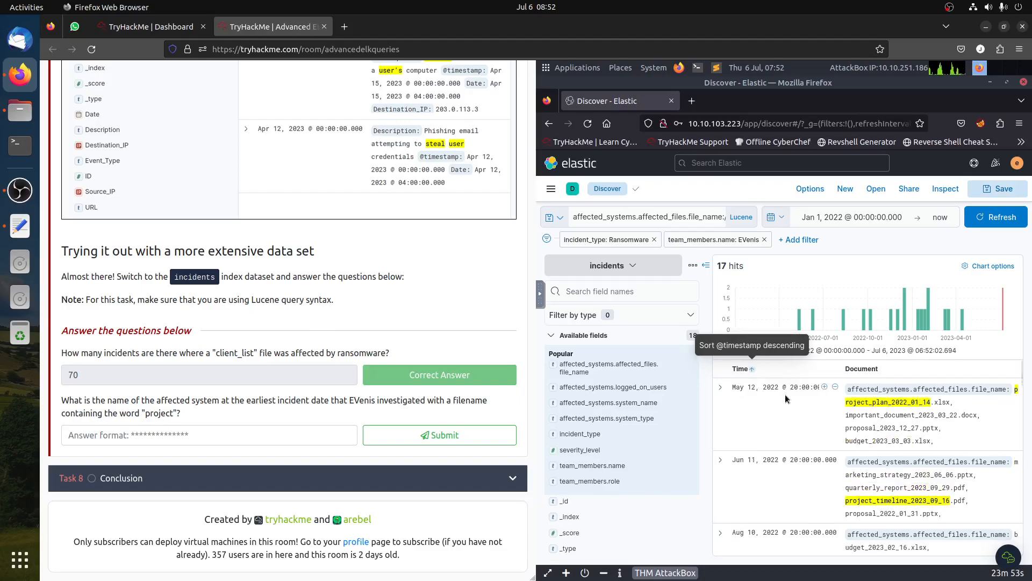
- Expand the earliest incident and examine its affected system fields
left_click(721, 389)
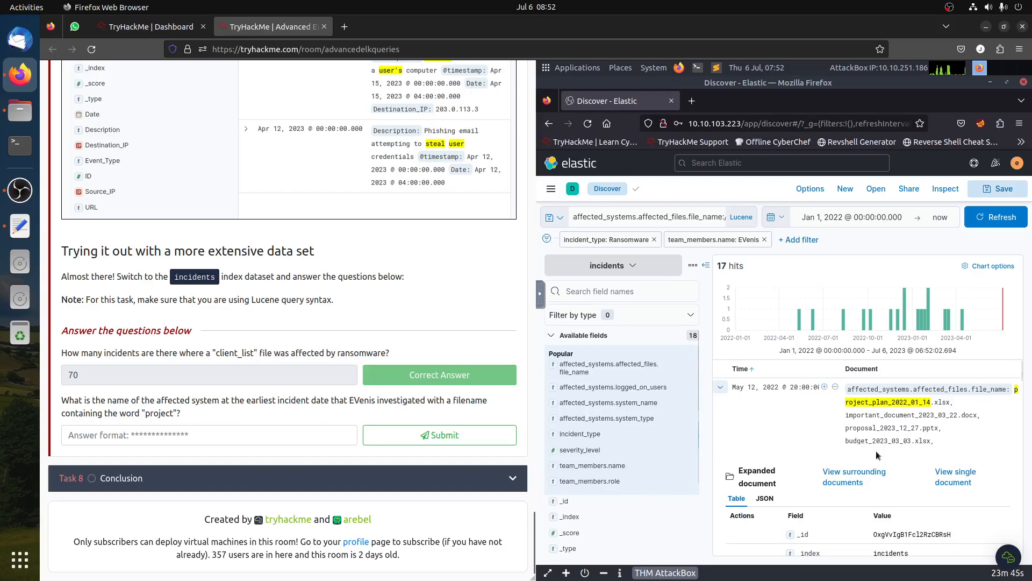
scroll(896, 458, "down", 2)
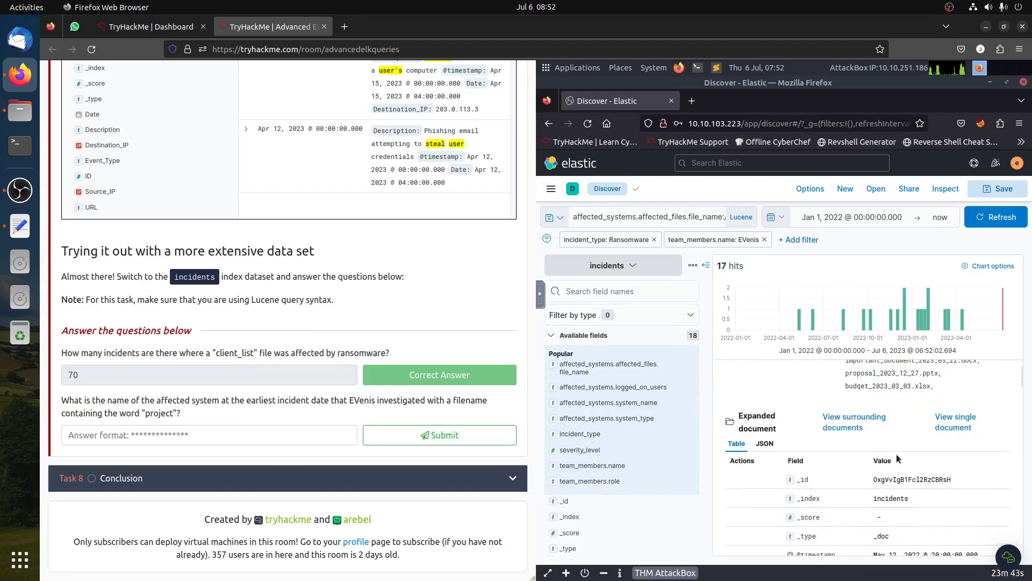
scroll(897, 458, "down", 3)
scroll(897, 458, "down", 2)
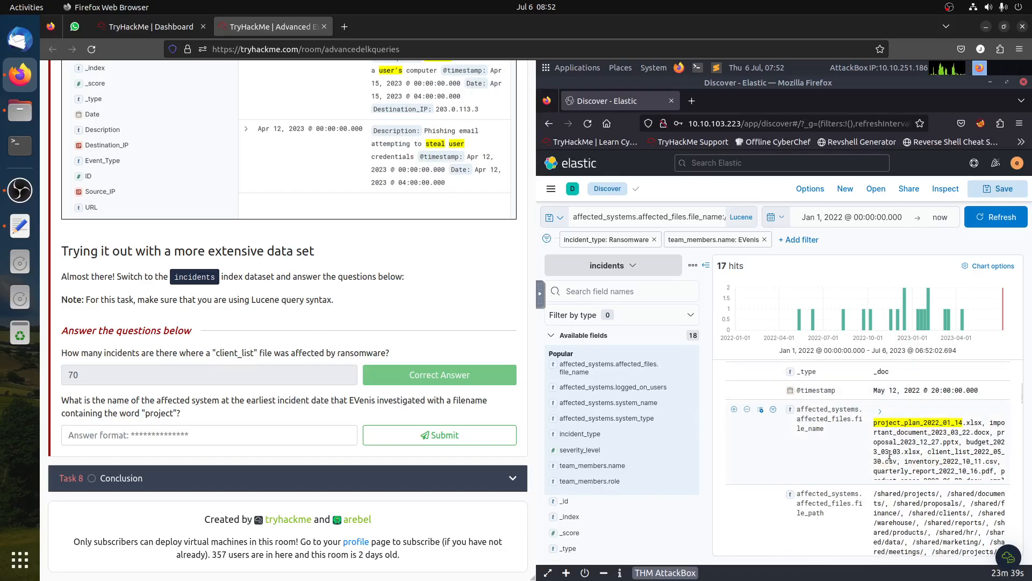
scroll(834, 516, "down", 2)
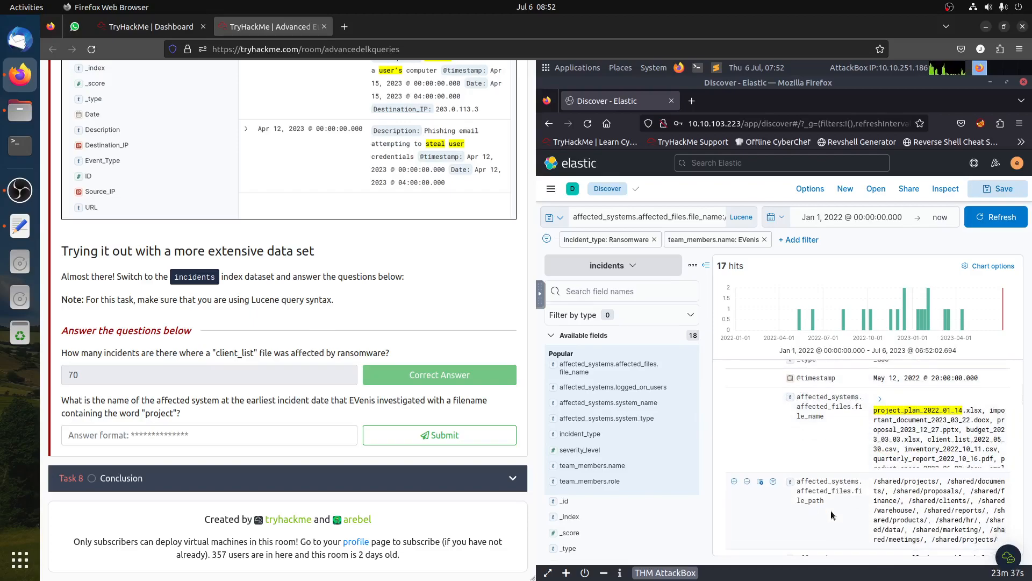
scroll(833, 500, "down", 4)
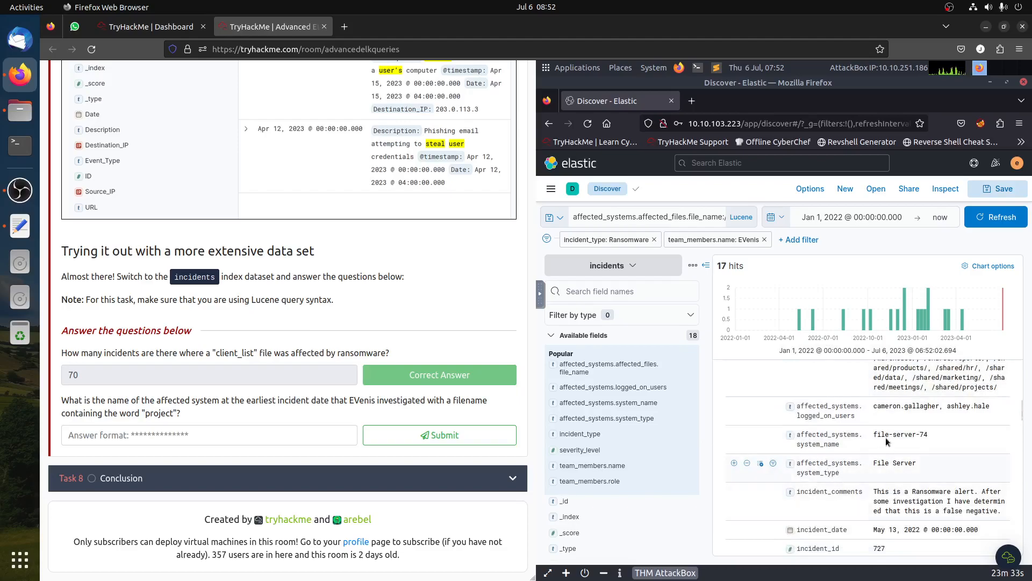
- Copy the affected system name and submit file-server-74 as the answer to the project question
left_click_drag(873, 434, 932, 437)
key("ctrl+c")
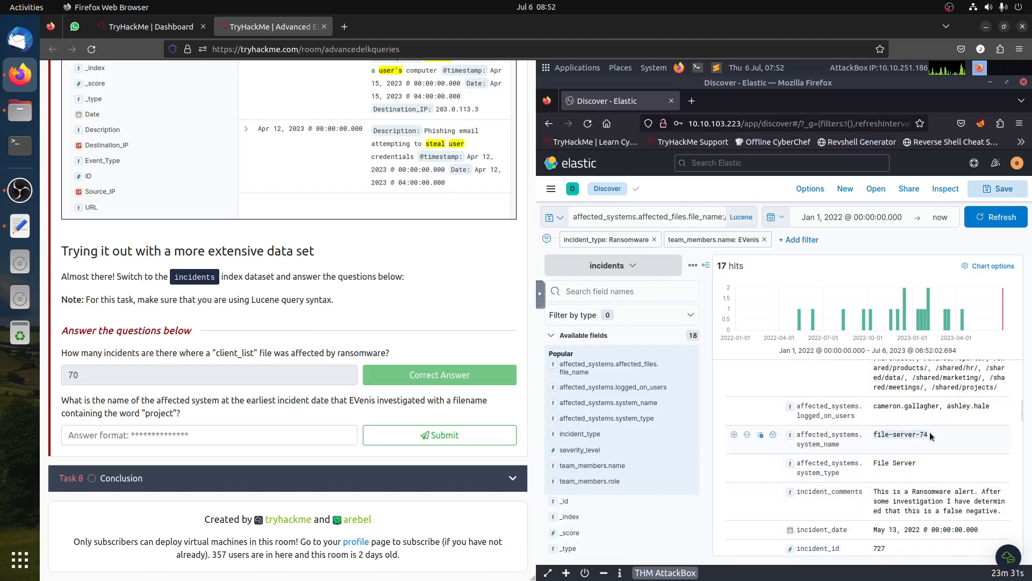
left_click(225, 440)
key("ctrl+v")
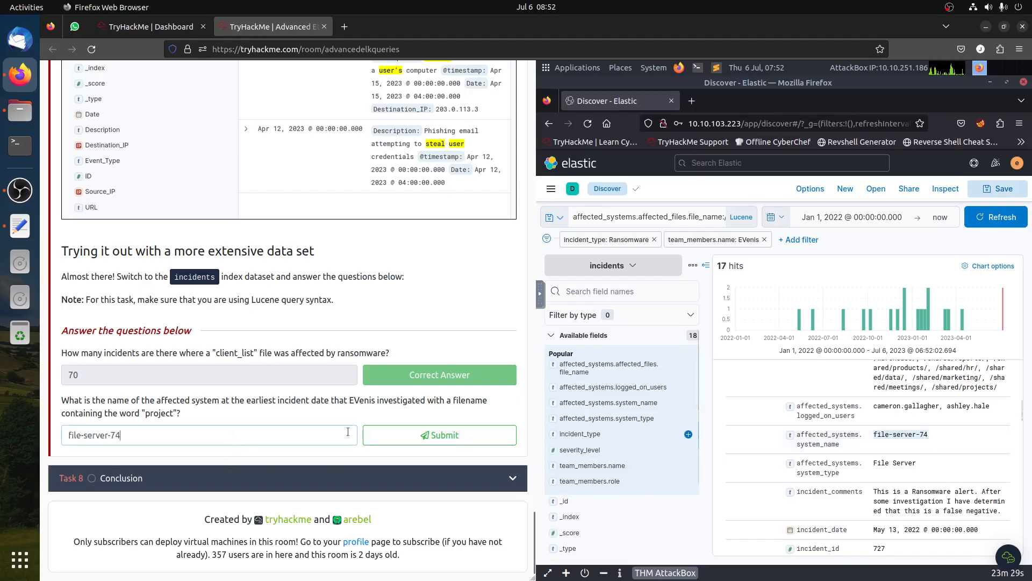
left_click(398, 434)
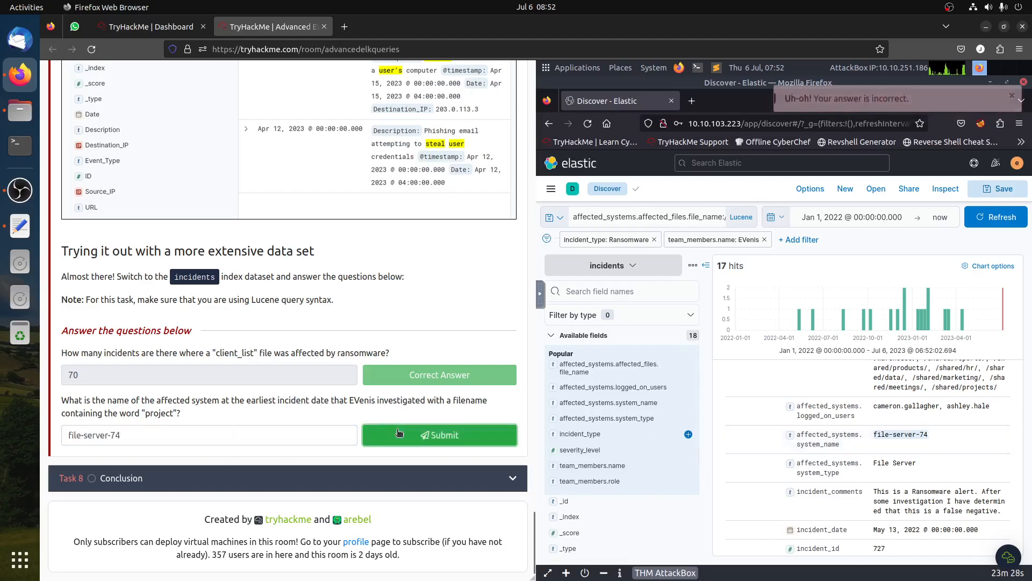
left_click(215, 443)
key("ctrl+a")
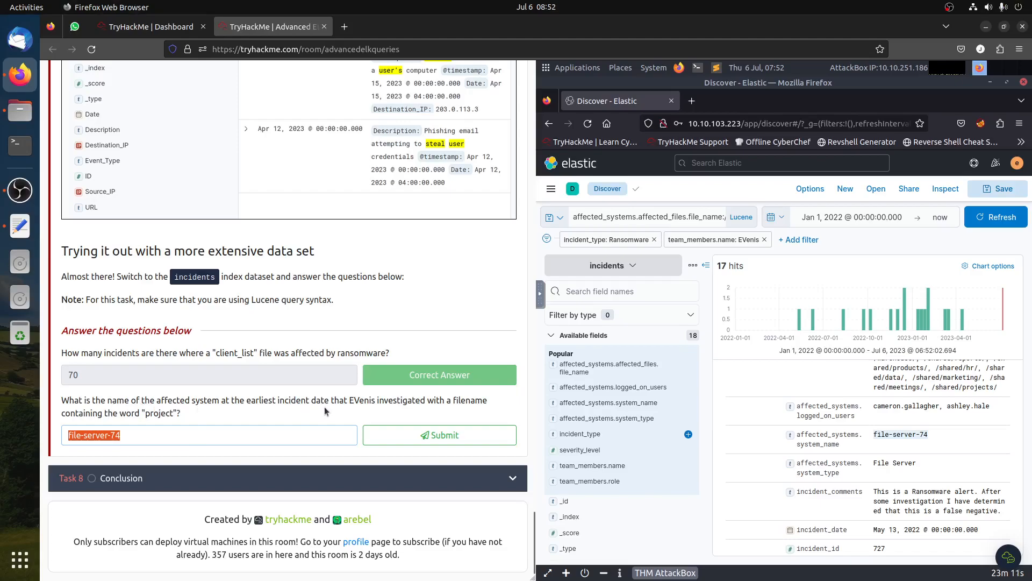
left_click(413, 404)
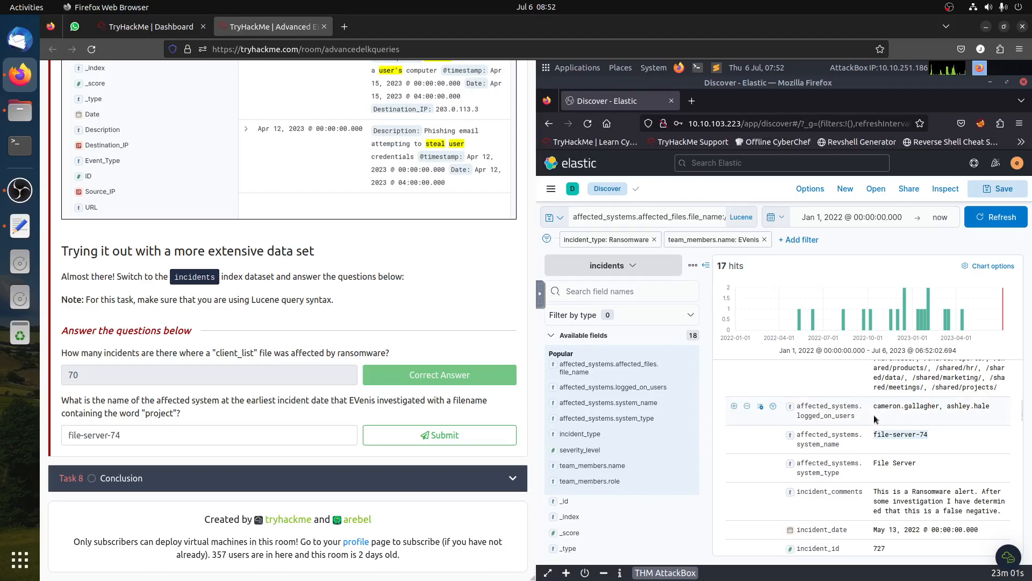
- Collapse the document and narrow the time range to the earliest histogram bar, May 9 to May 16, 2022
scroll(874, 419, "up", 5)
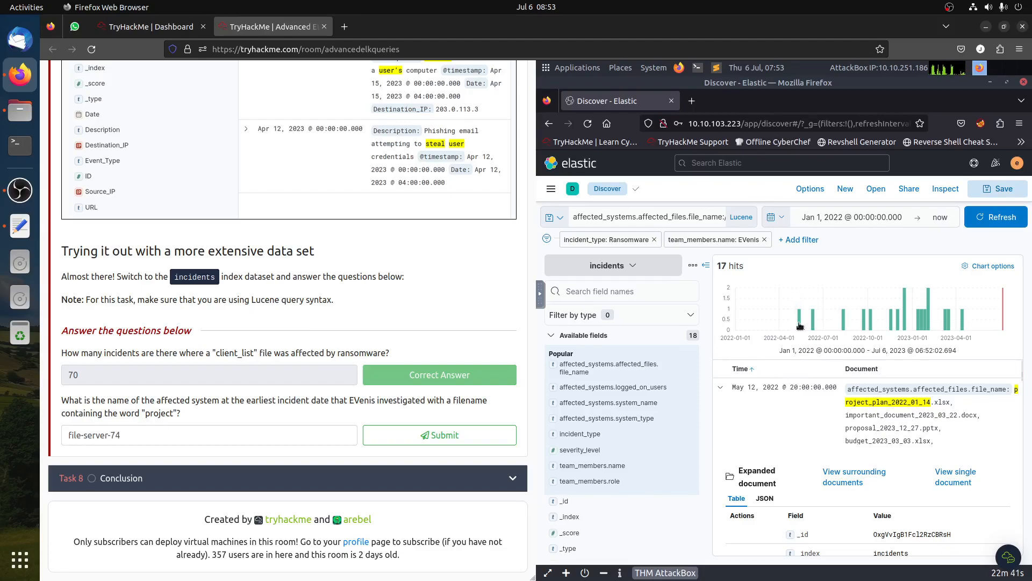
mouse_move(800, 325)
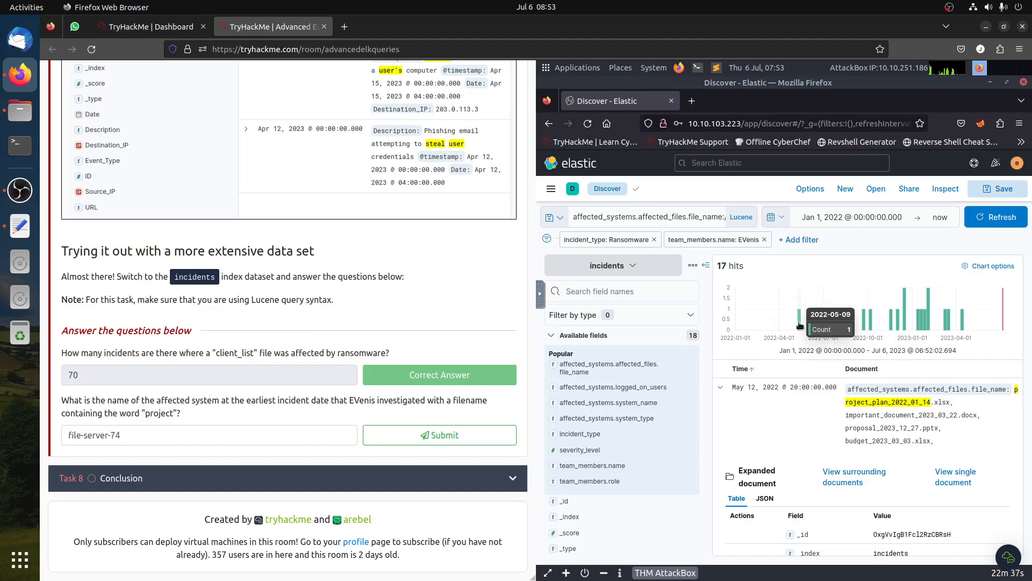
left_click(721, 387)
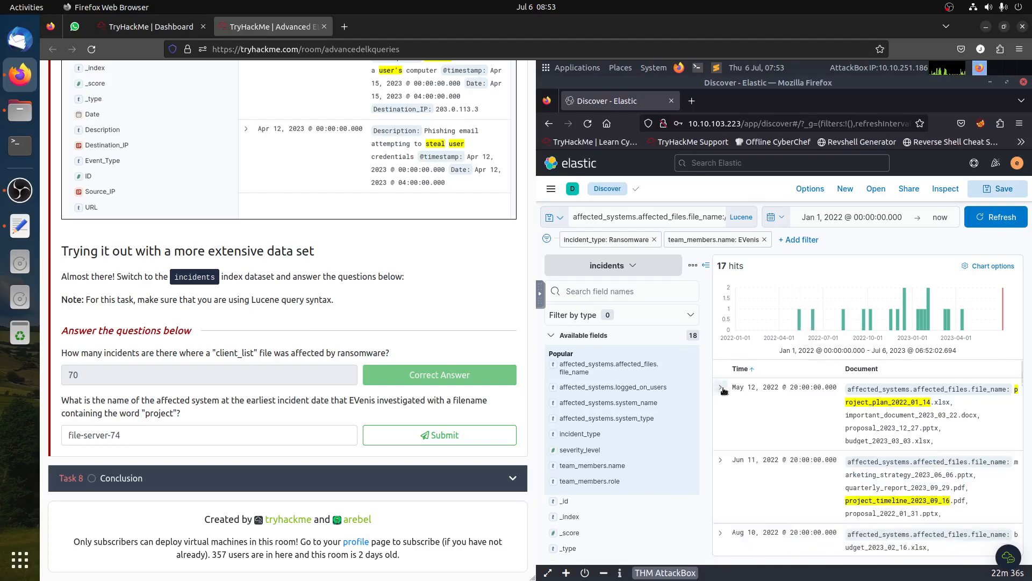
left_click(753, 369)
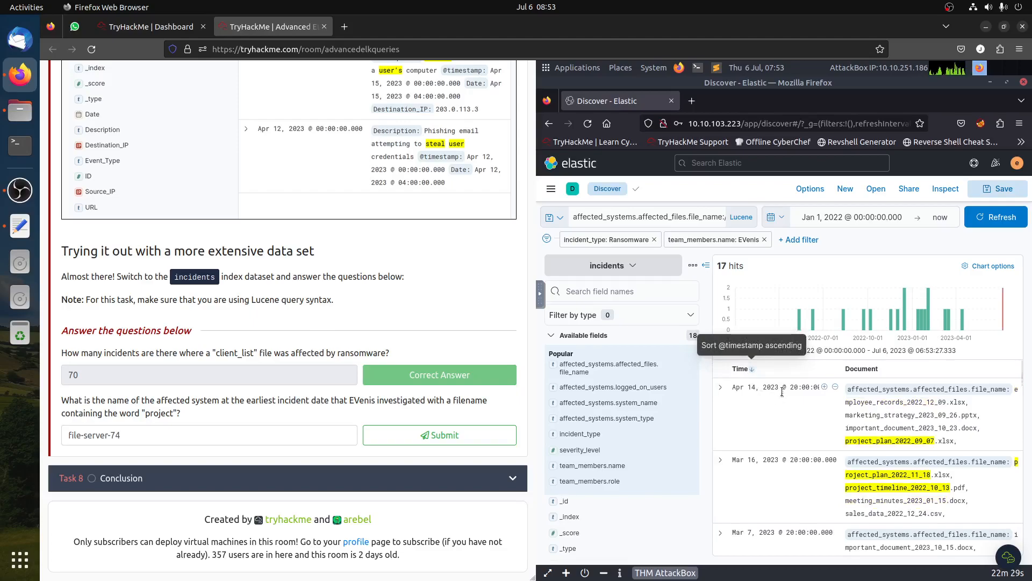
left_click(752, 369)
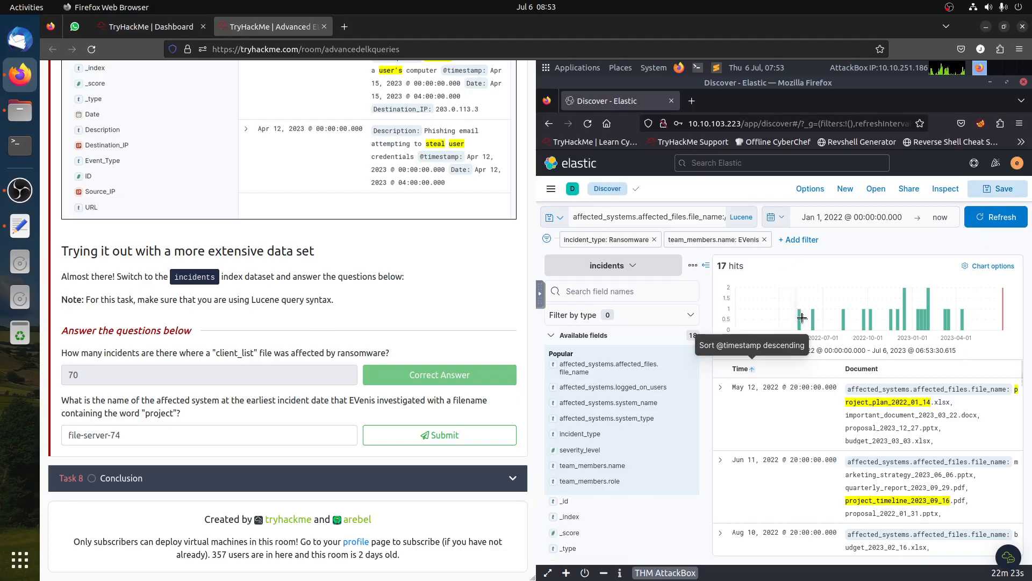
mouse_move(801, 316)
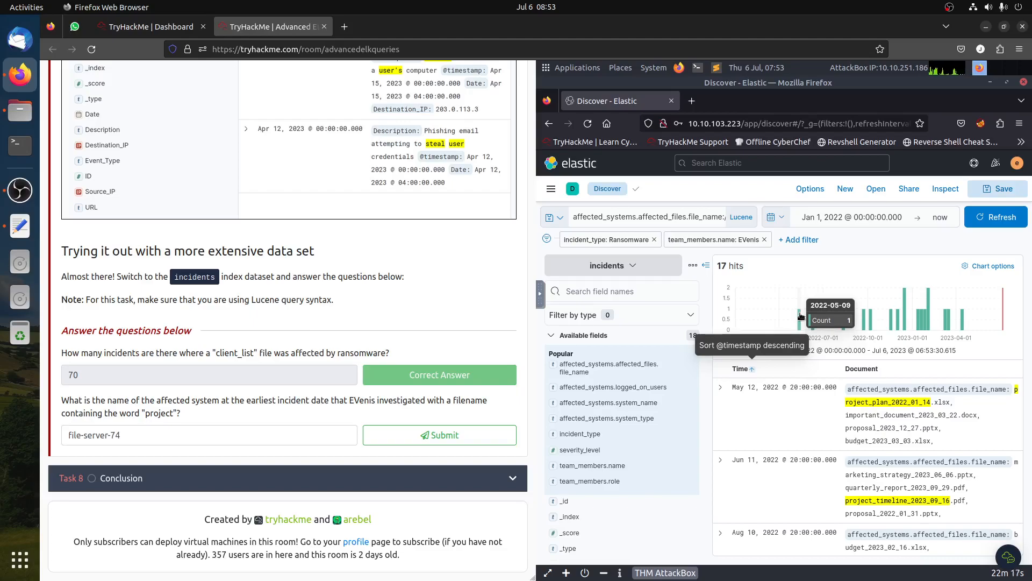
left_click(800, 316)
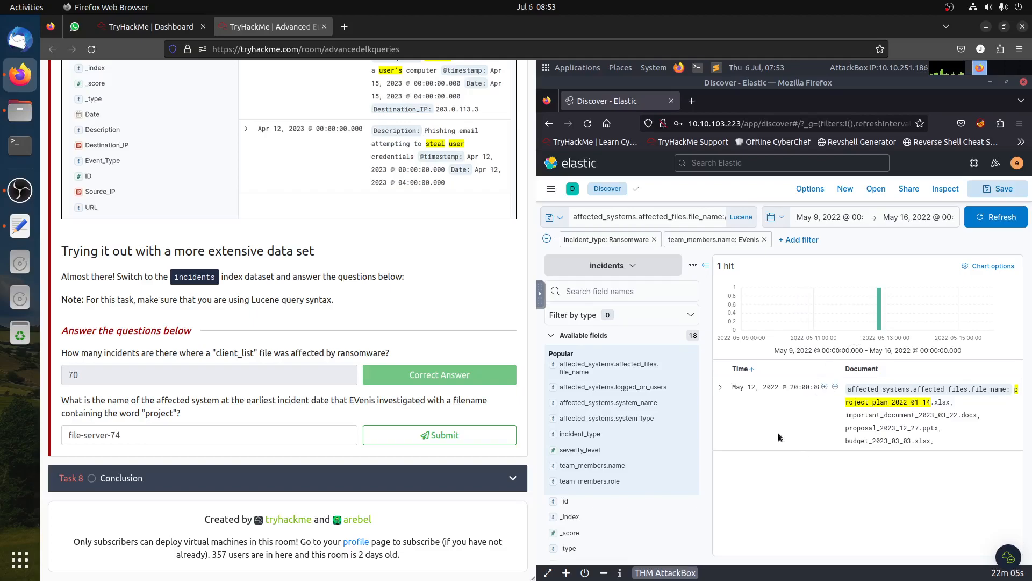
- Expand the single remaining incident and review its affected system details
left_click(723, 389)
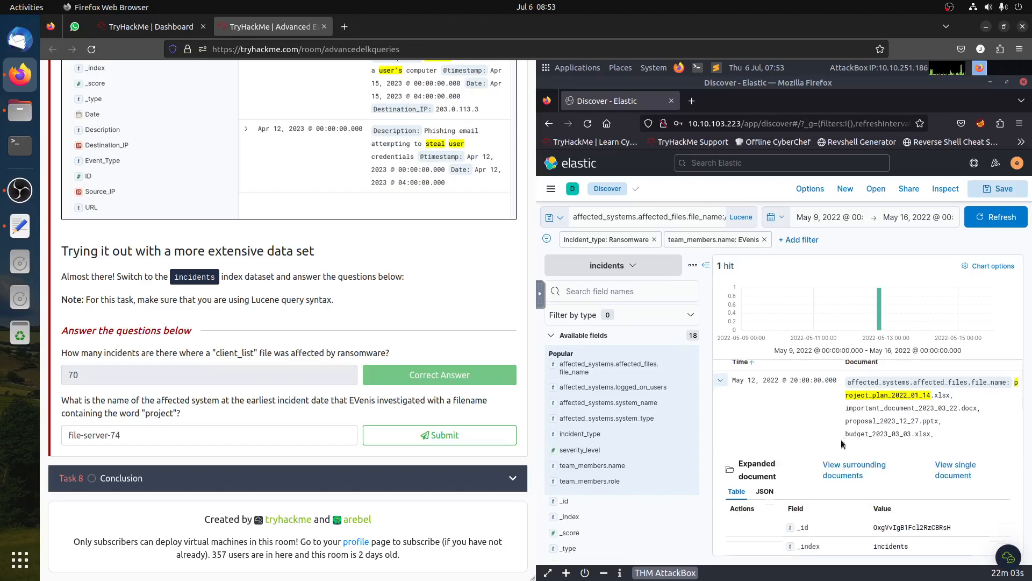
scroll(879, 506, "down", 5)
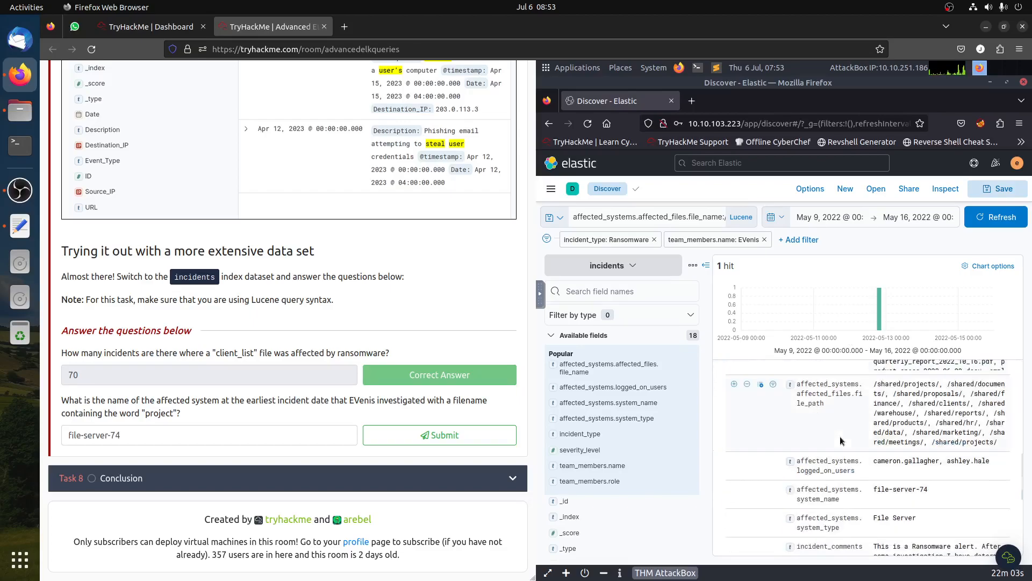
left_click(67, 438)
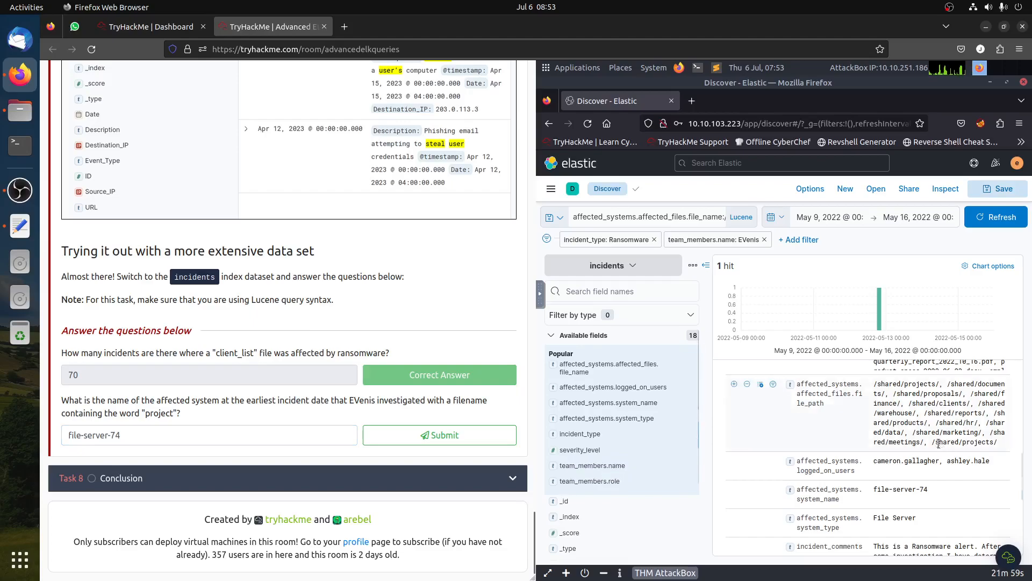
- Move the start of the time range back to January 1, 2022 and apply it
left_click(840, 219)
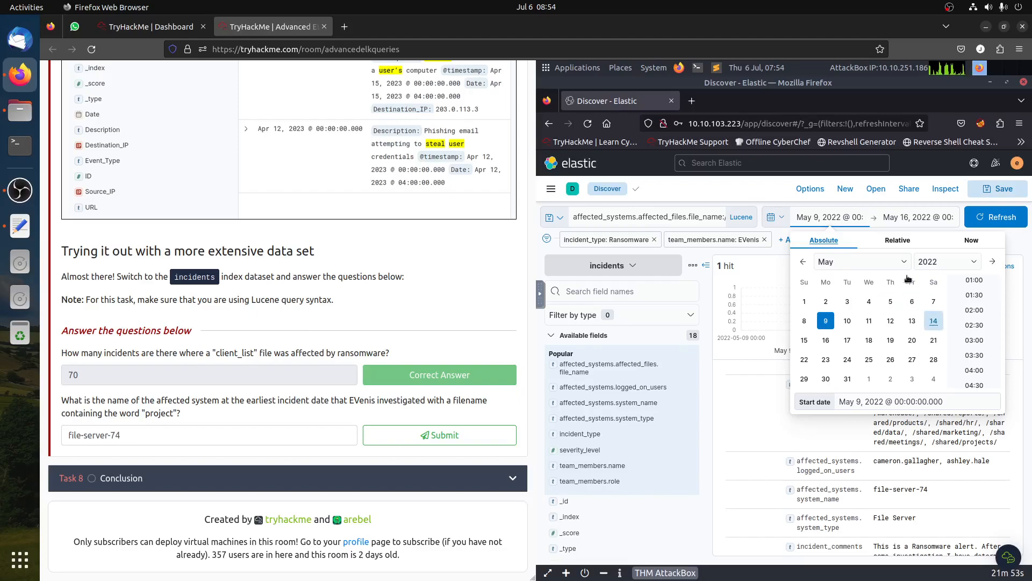
left_click(830, 263)
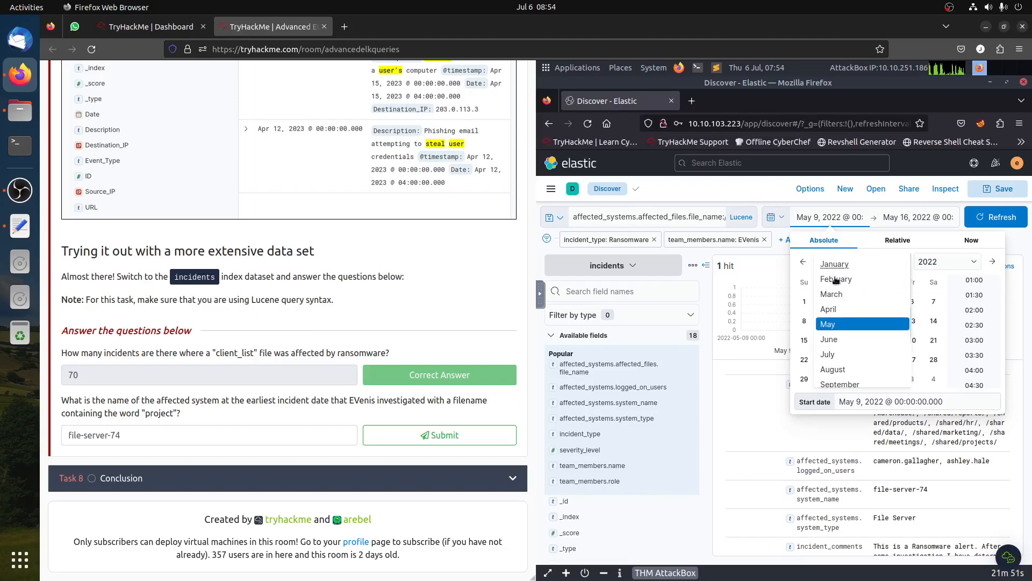
left_click(833, 267)
left_click(994, 217)
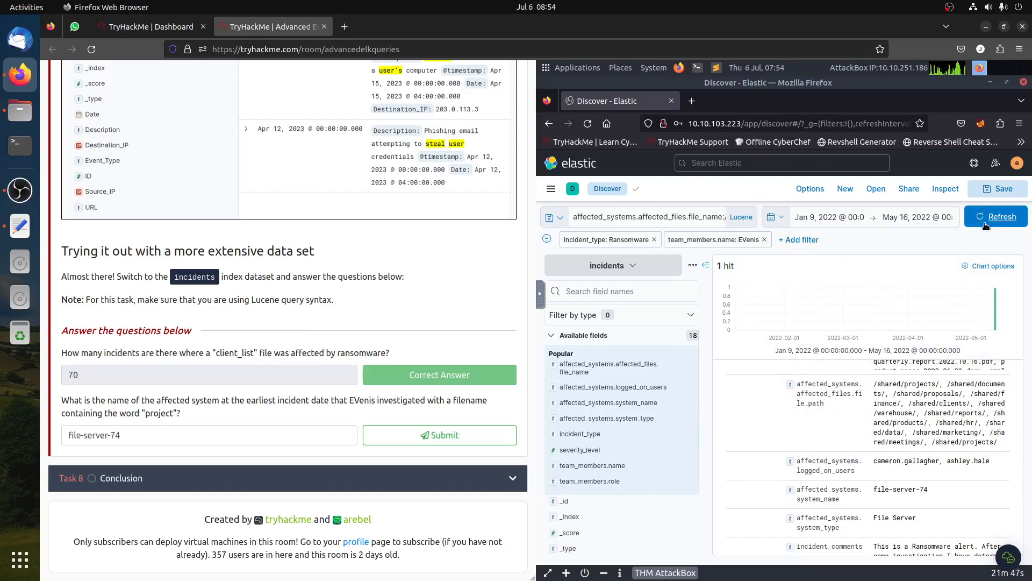
left_click(833, 220)
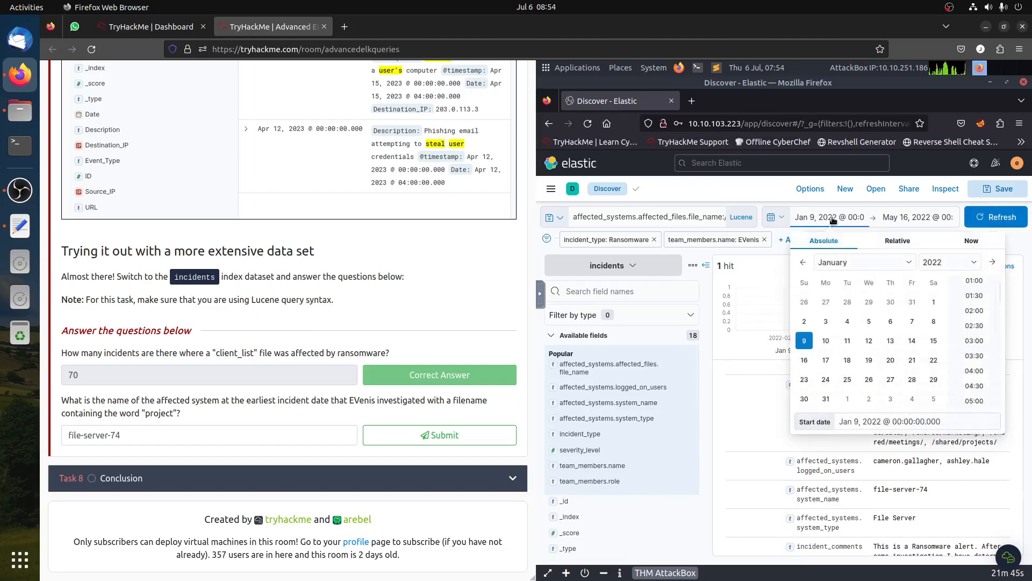
left_click(933, 302)
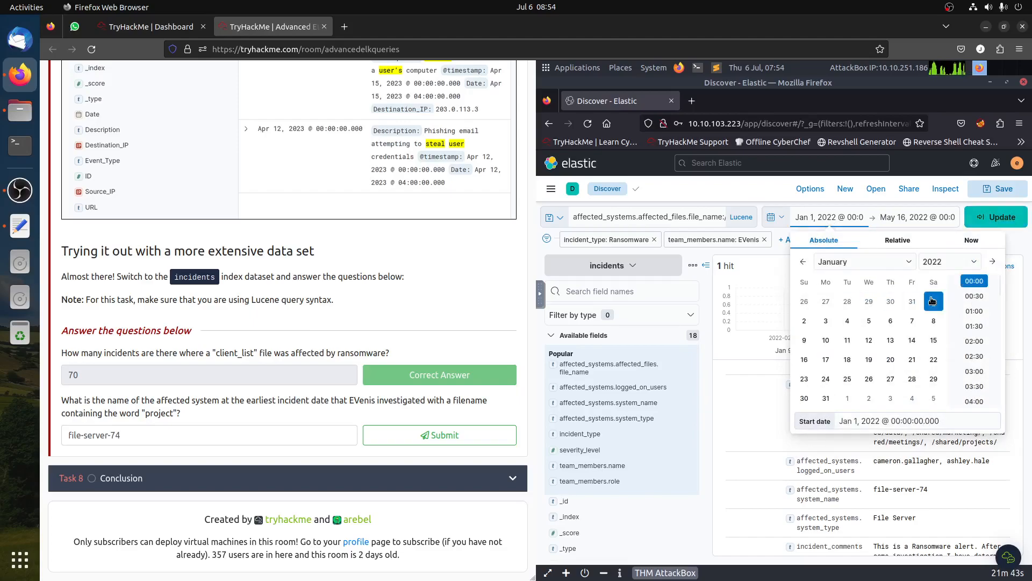
left_click(995, 220)
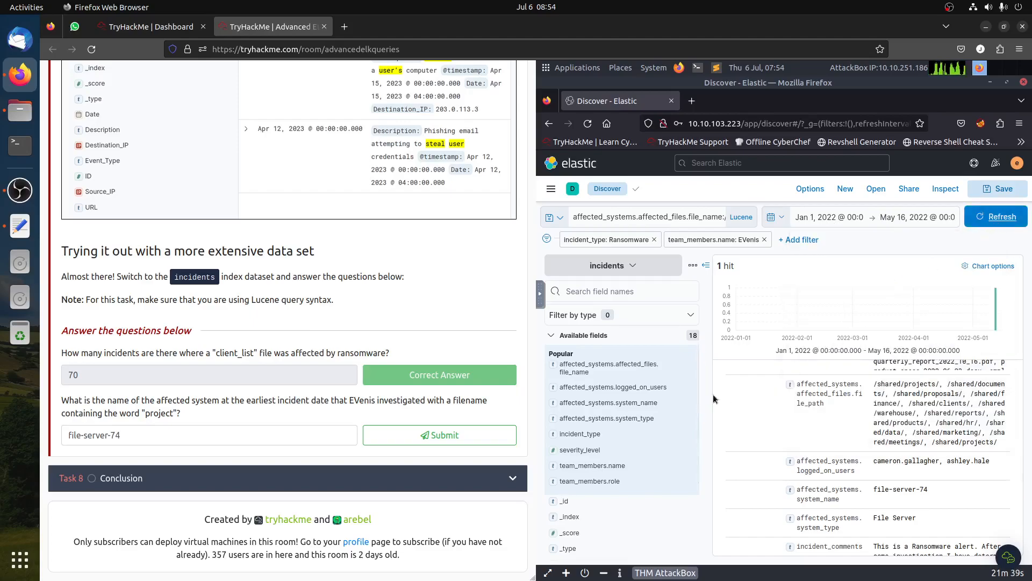
left_click(691, 217)
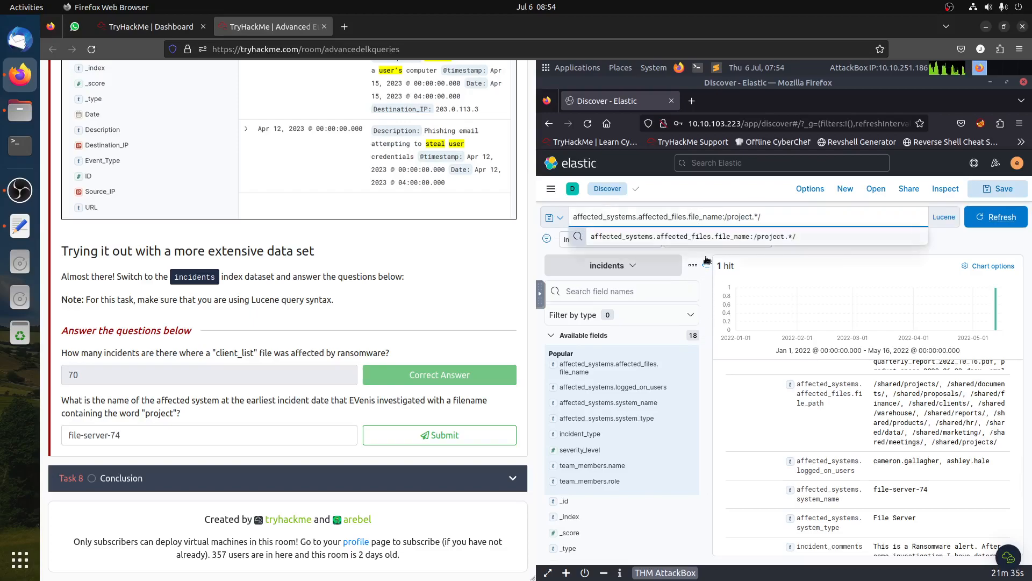
left_click(735, 244)
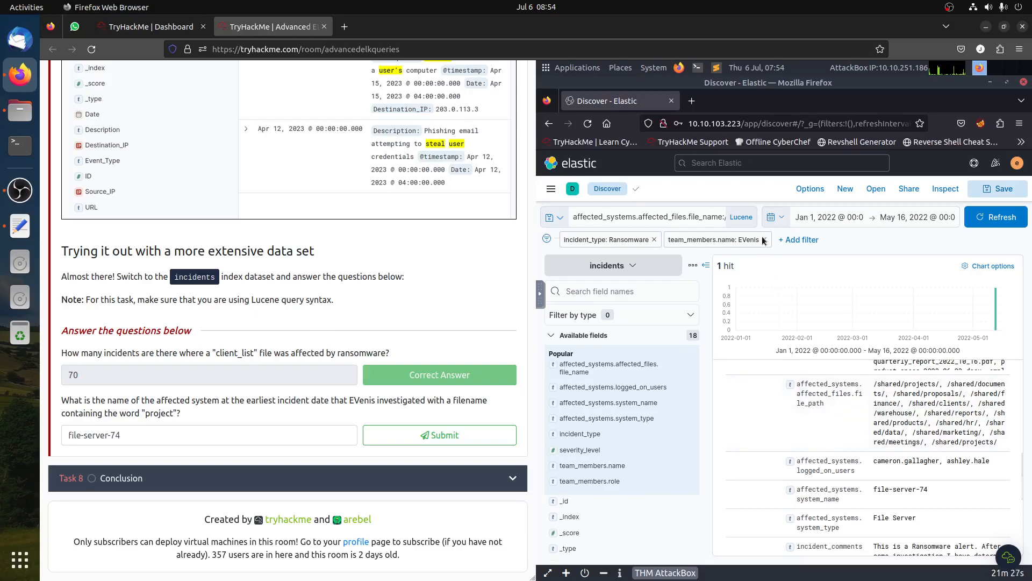
left_click(654, 240)
left_click(658, 240)
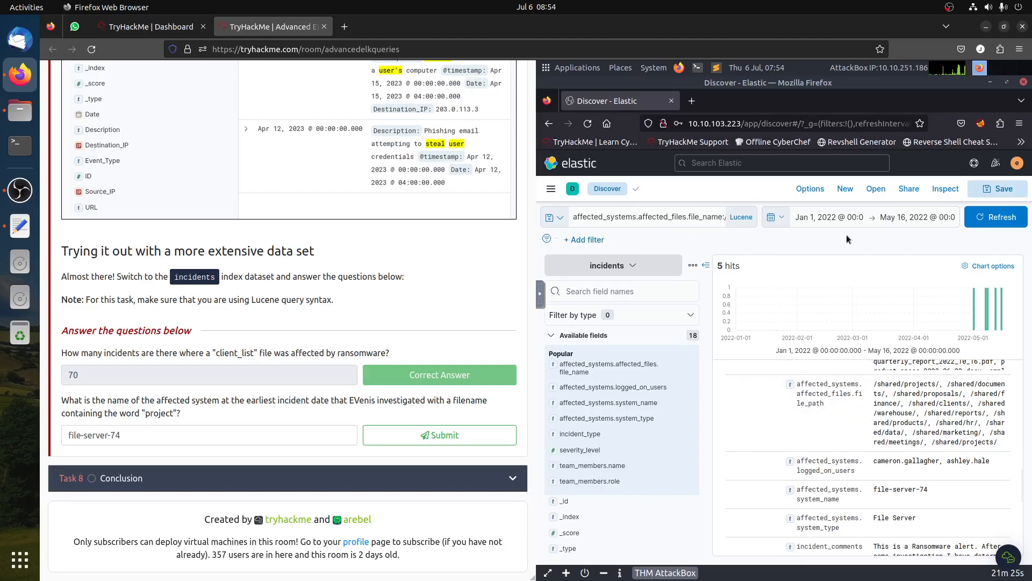
- Set the end of the time range to now and refresh the results
left_click(939, 217)
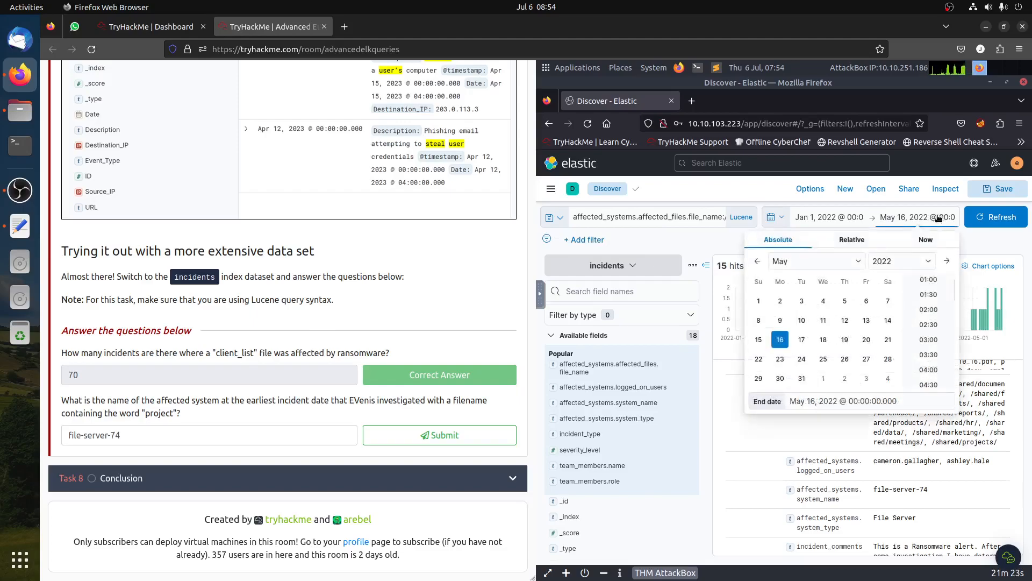
left_click(926, 240)
left_click(990, 223)
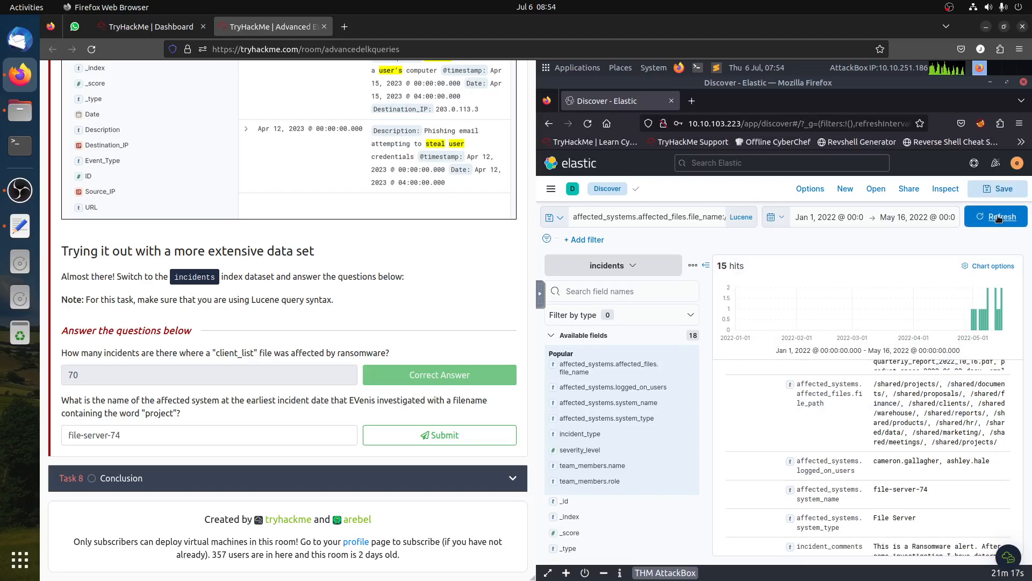
left_click(698, 217)
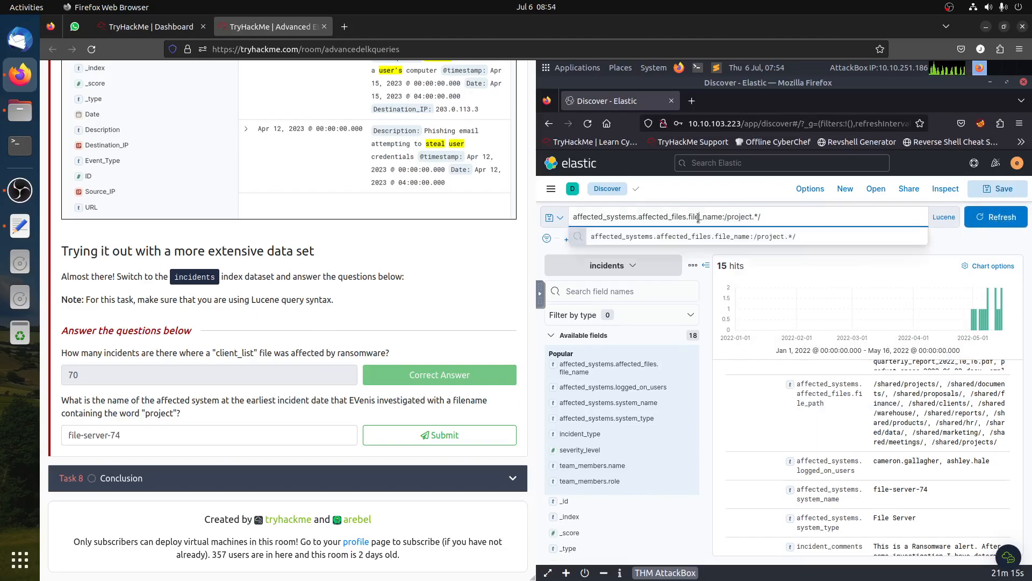
left_click(710, 389)
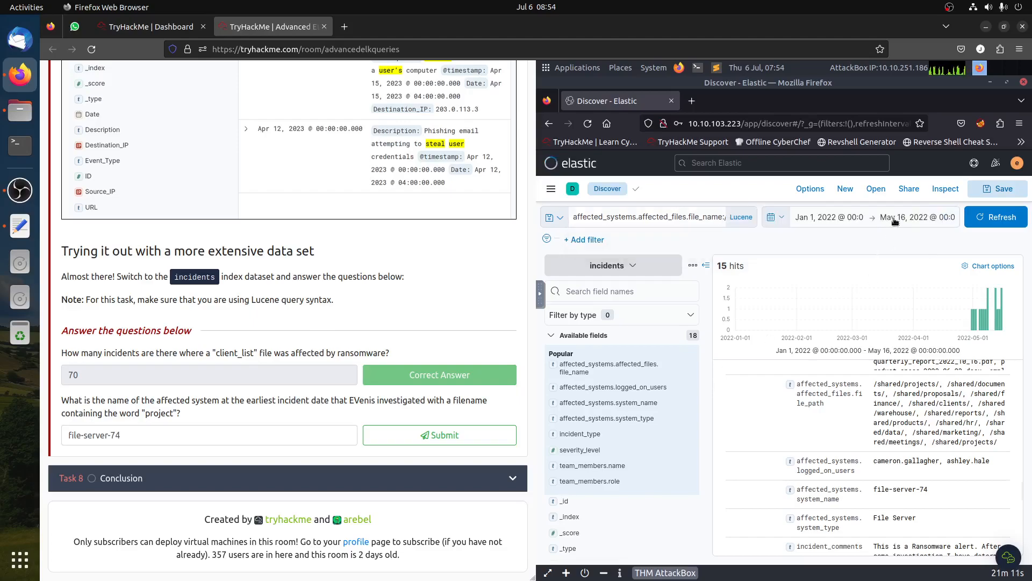
left_click(991, 218)
left_click(939, 218)
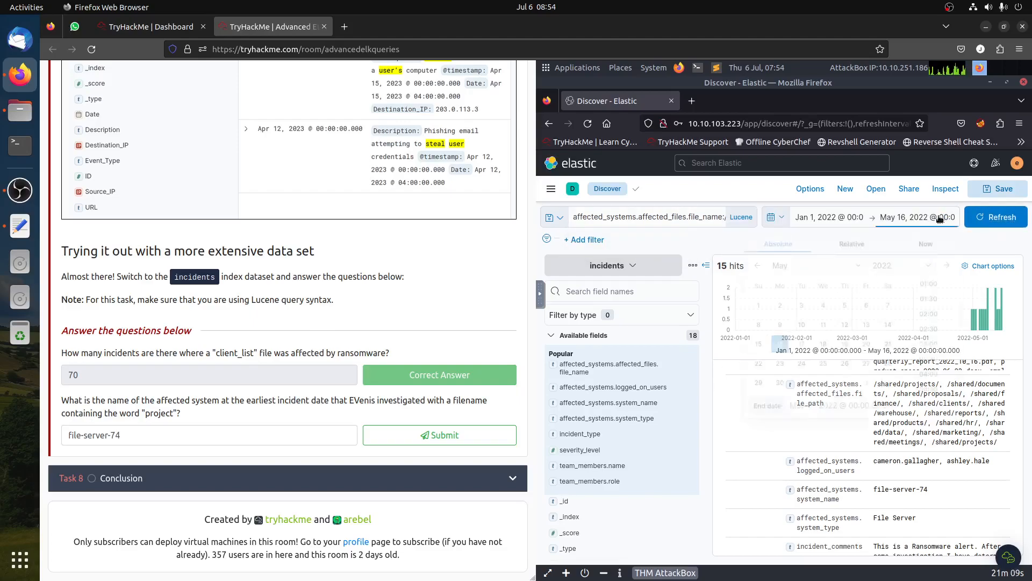
left_click(925, 242)
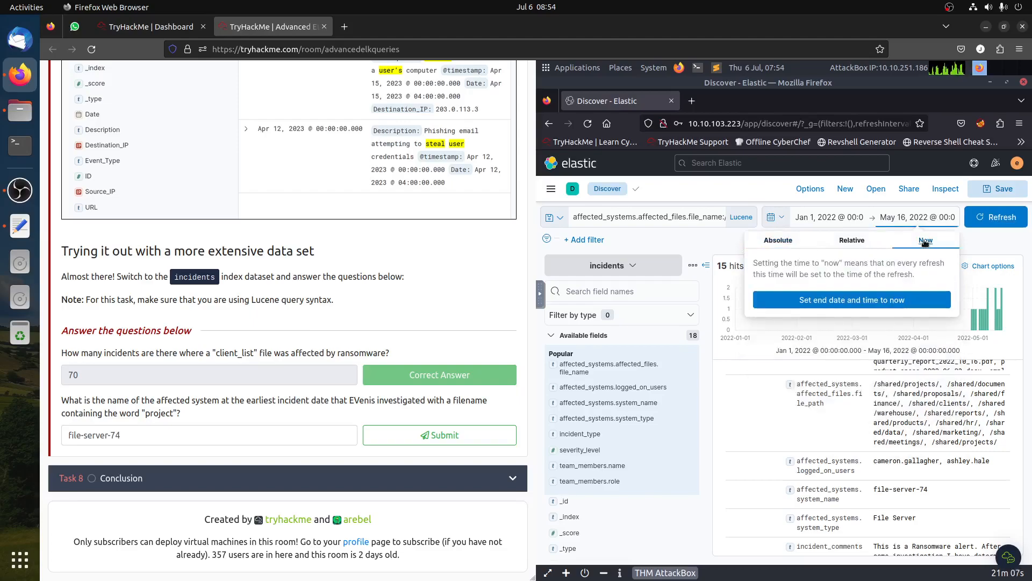
left_click(871, 300)
left_click(986, 221)
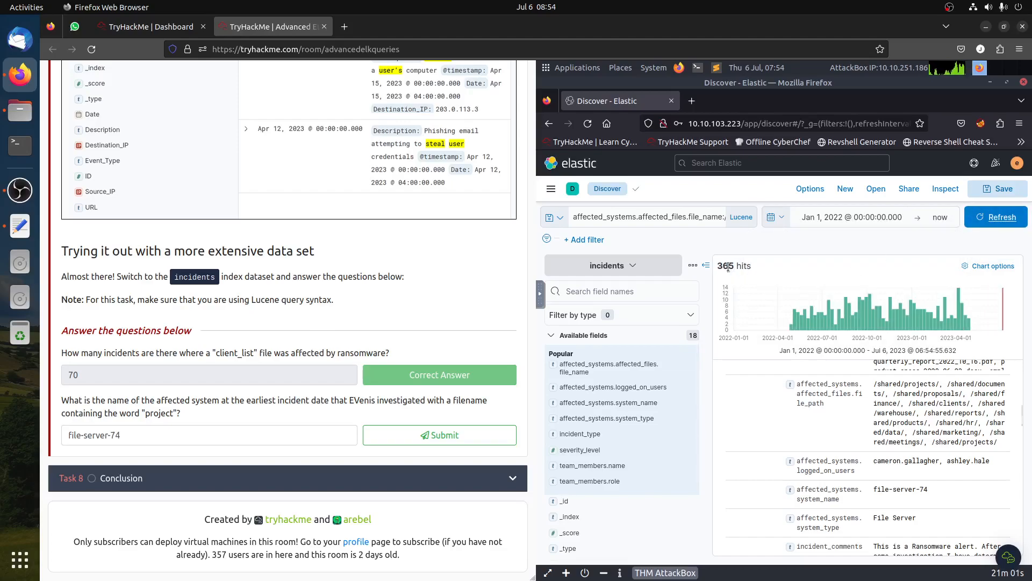
- Review the matching incidents' file names and the top values of the team member and logged-on user fields
left_click(694, 217)
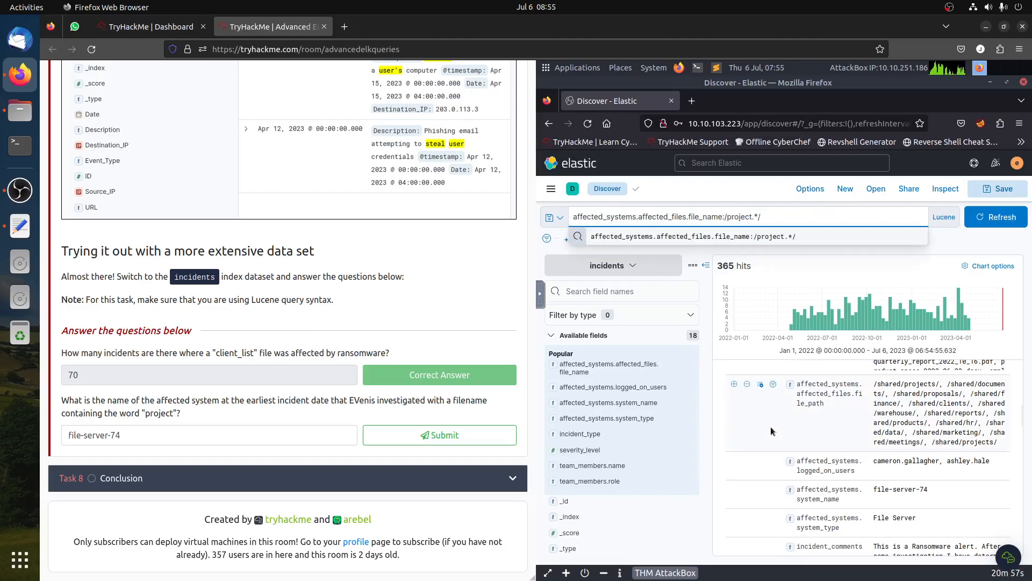
scroll(786, 402, "down", 5)
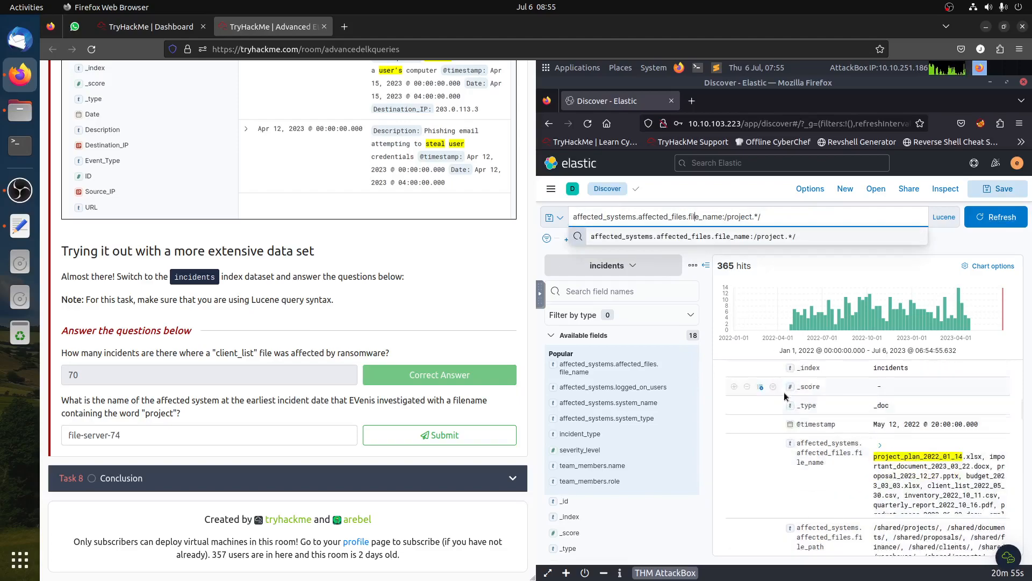
scroll(784, 397, "up", 5)
scroll(782, 396, "up", 5)
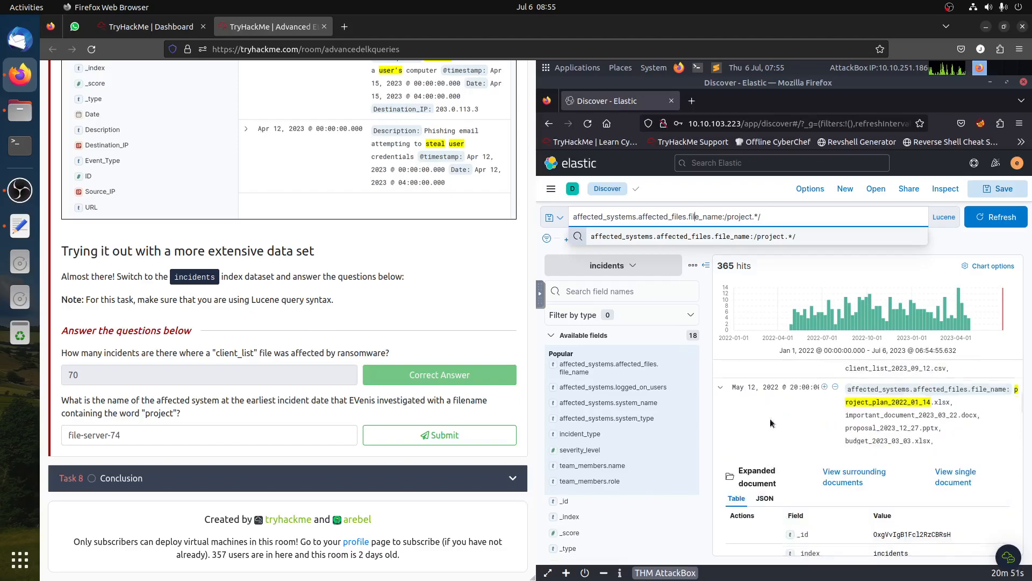
scroll(781, 423, "up", 4)
scroll(857, 464, "up", 2)
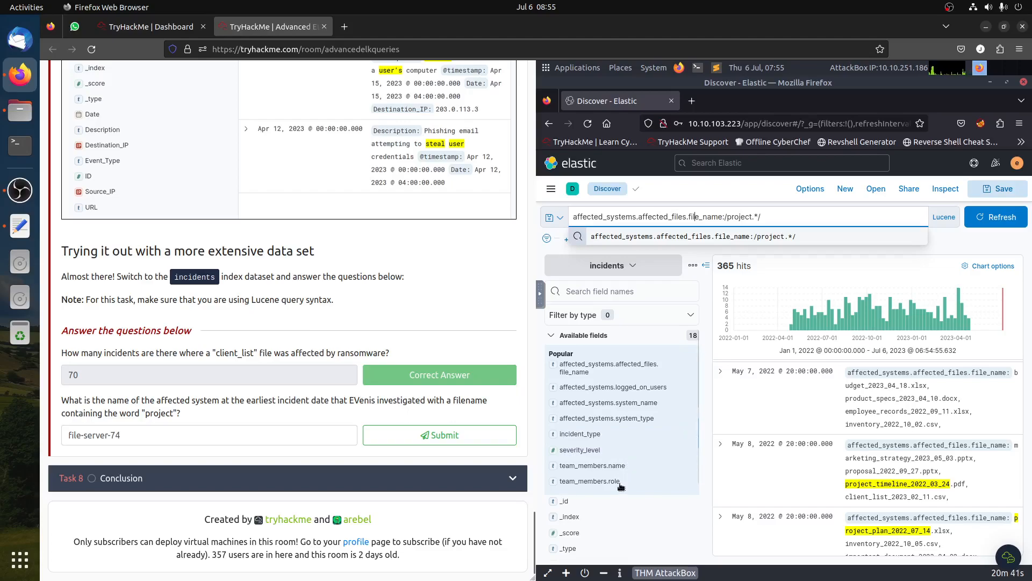
left_click(615, 467)
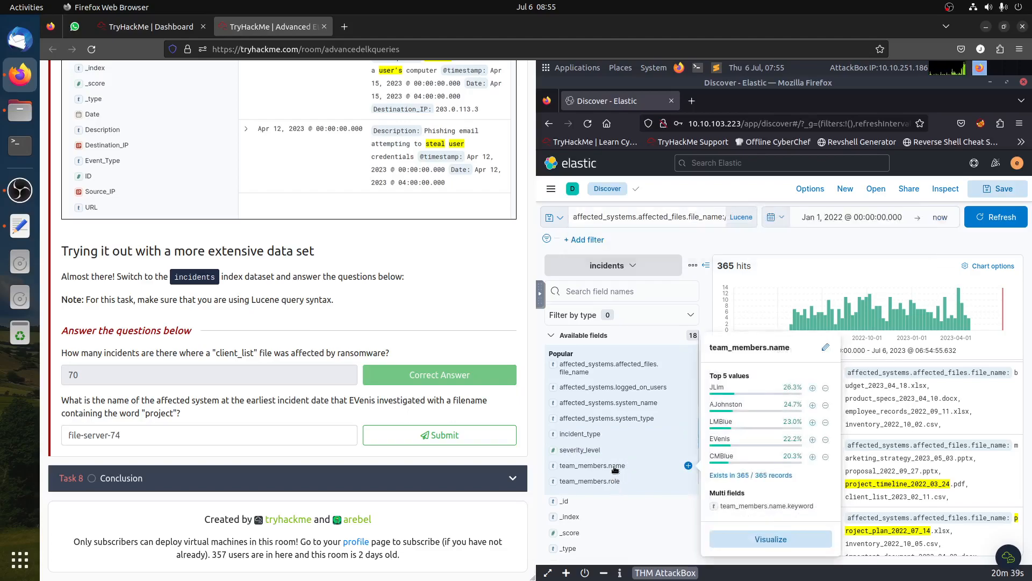
left_click(615, 467)
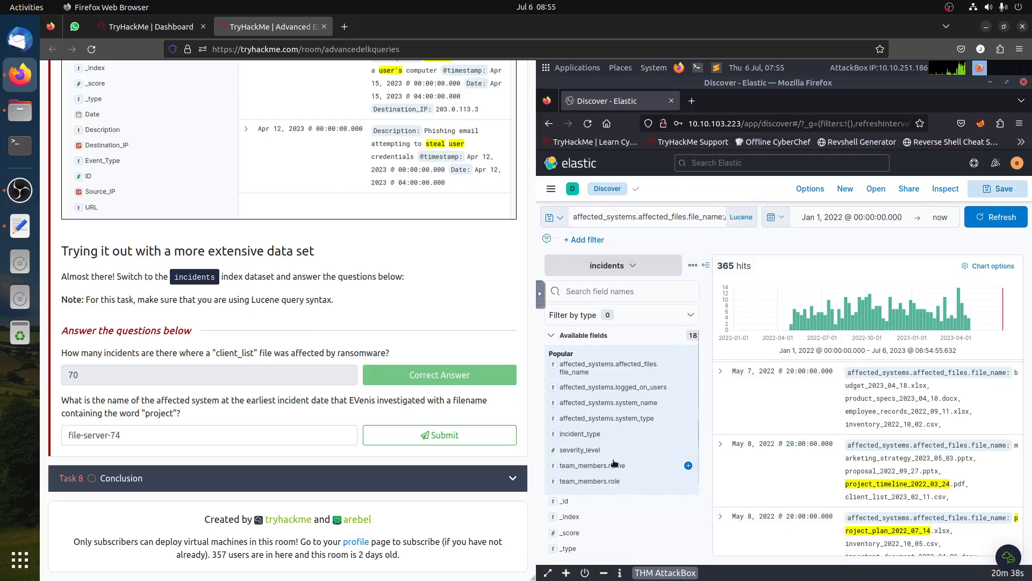
left_click(636, 389)
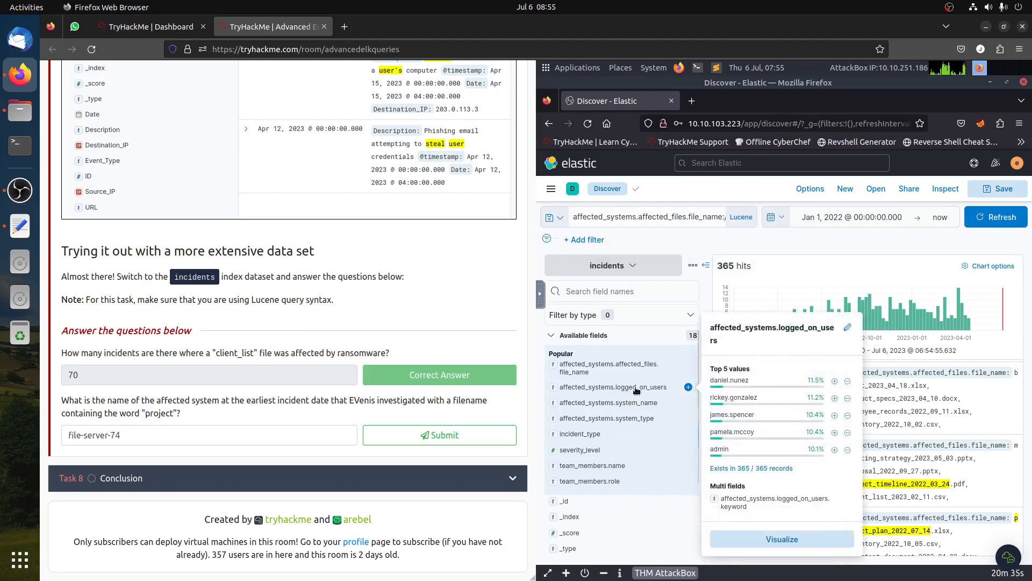
left_click(636, 389)
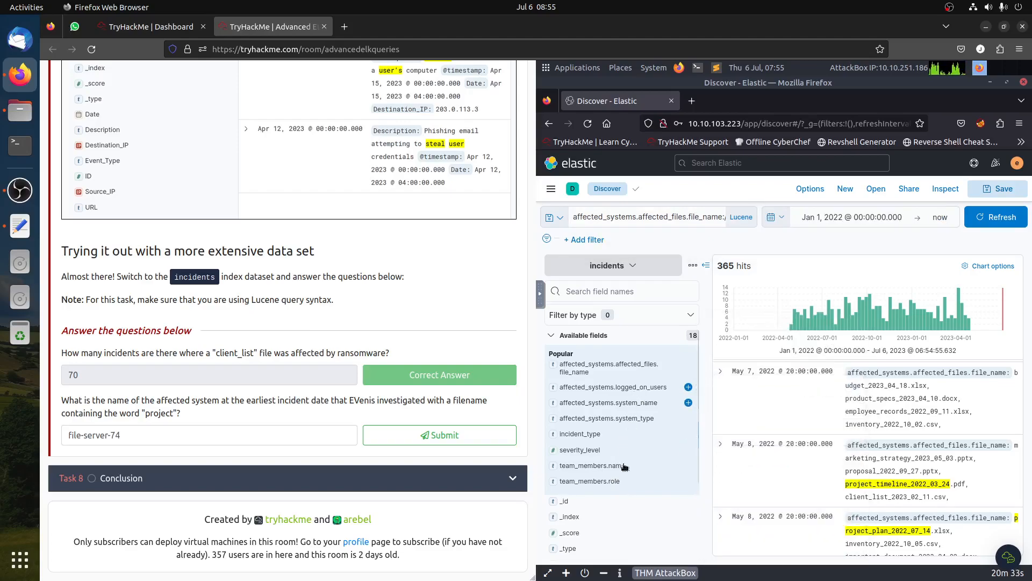
left_click(650, 464)
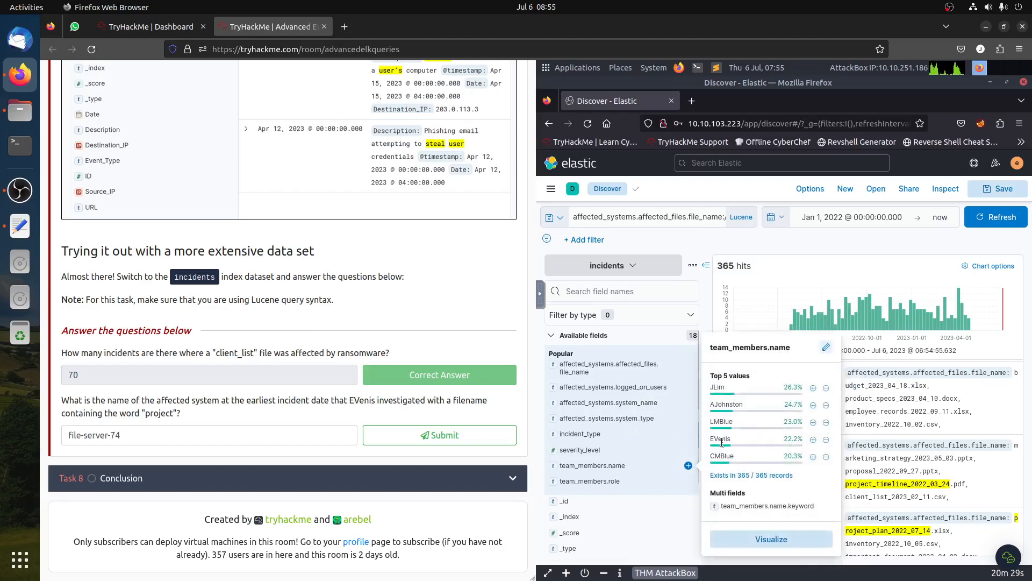
left_click(813, 441)
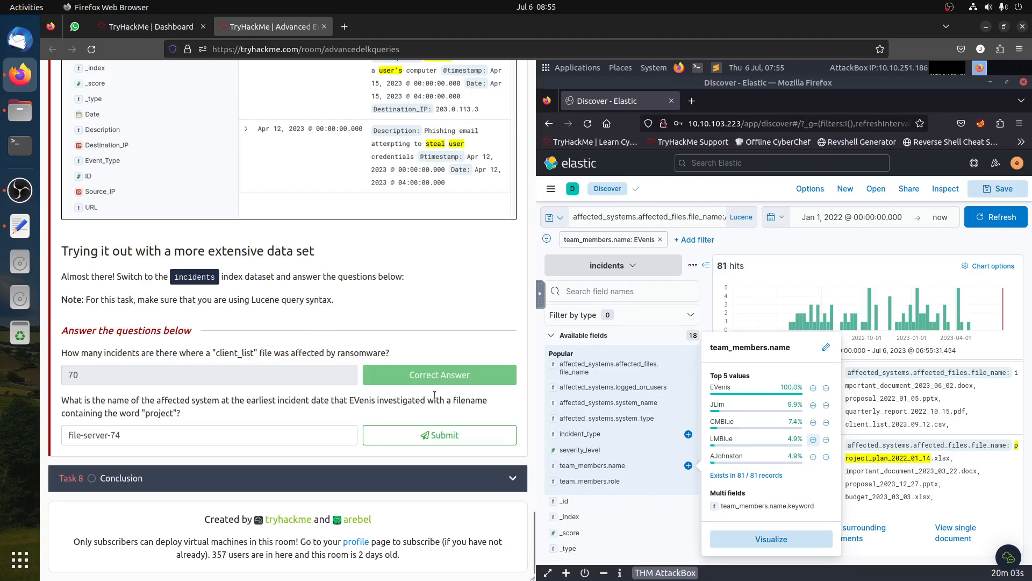
left_click(633, 473)
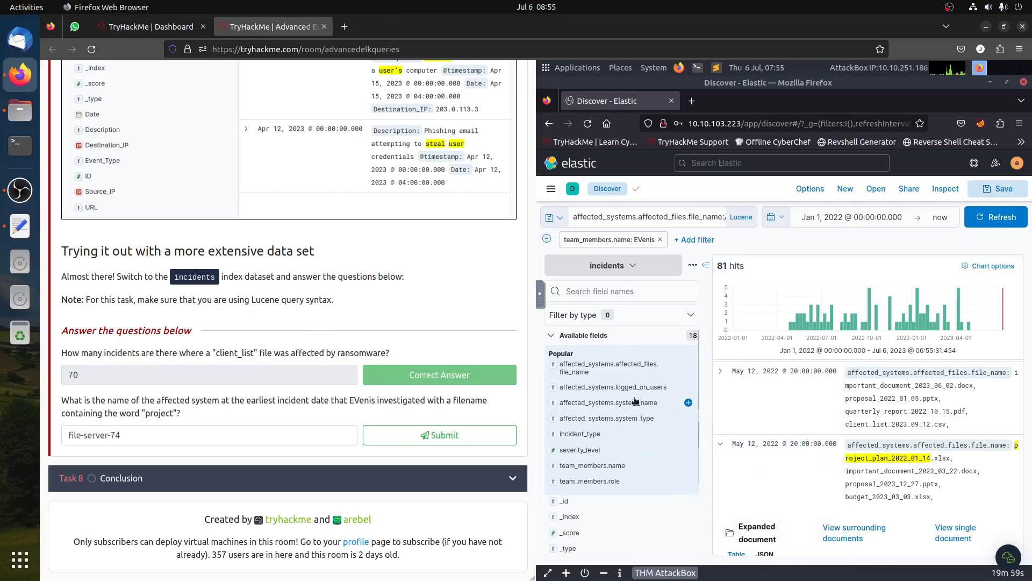
- Sort the incidents by time ascending and expand the earliest one
scroll(656, 433, "down", 3)
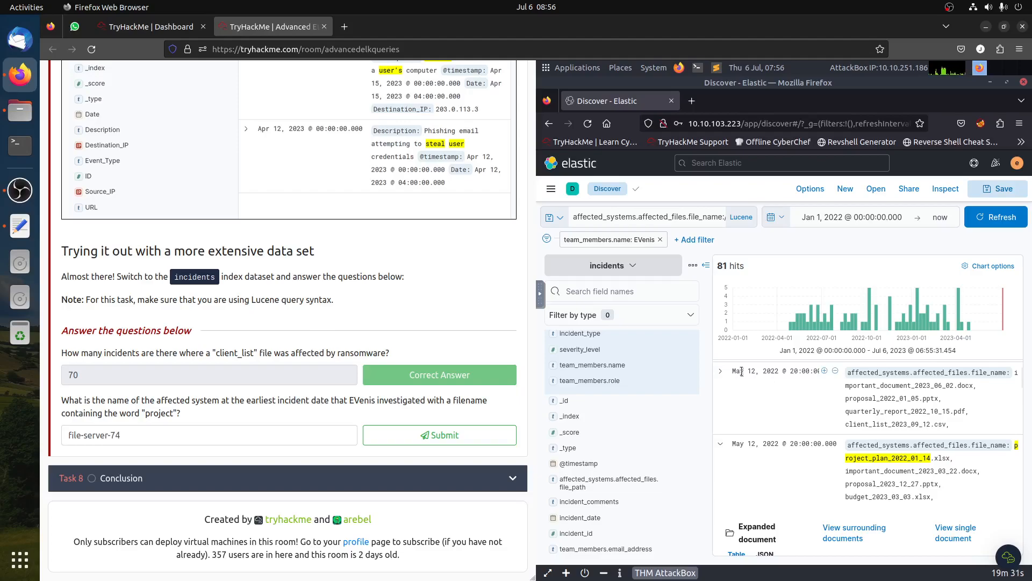
scroll(796, 376, "up", 3)
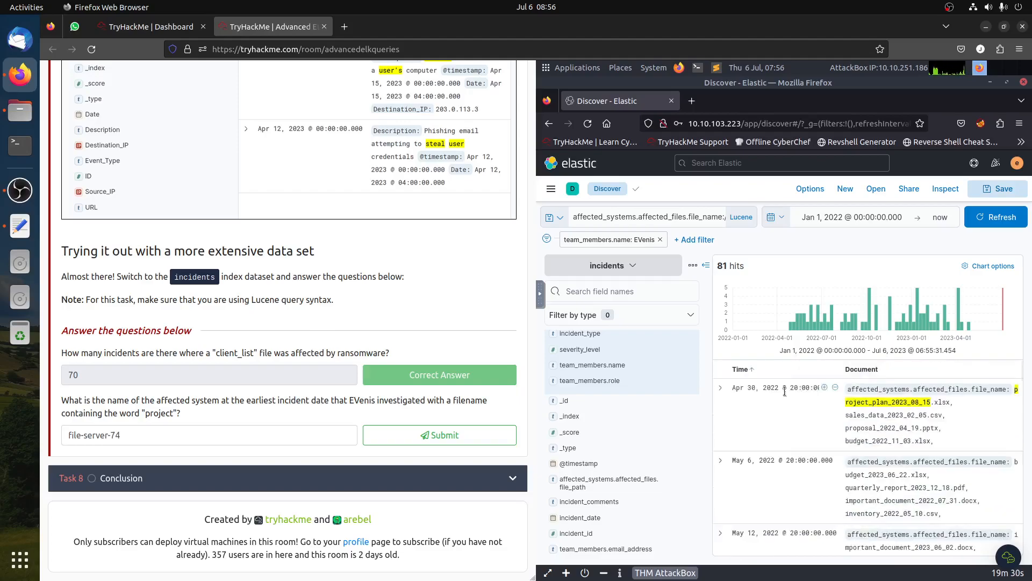
left_click(753, 371)
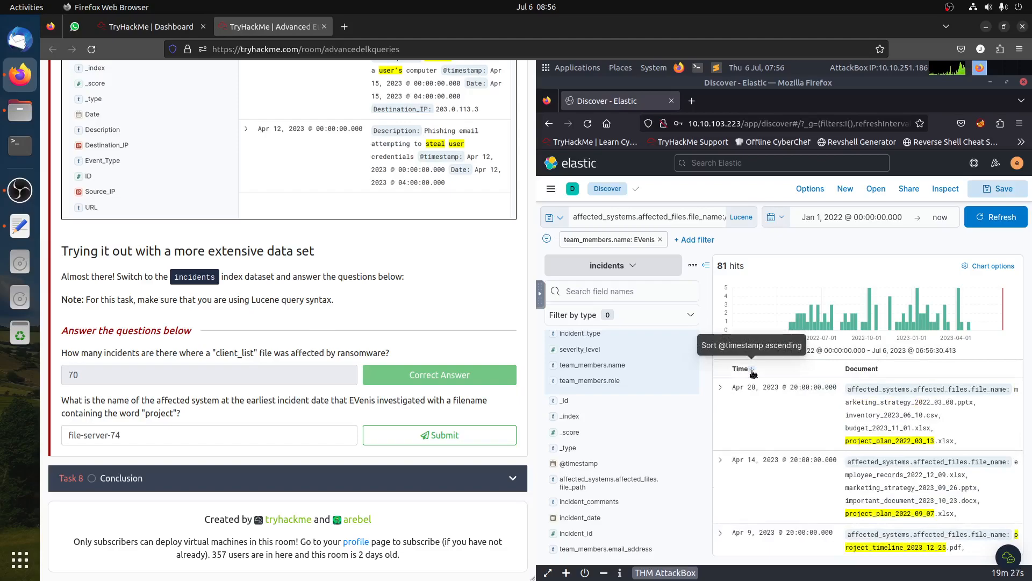
left_click(752, 370)
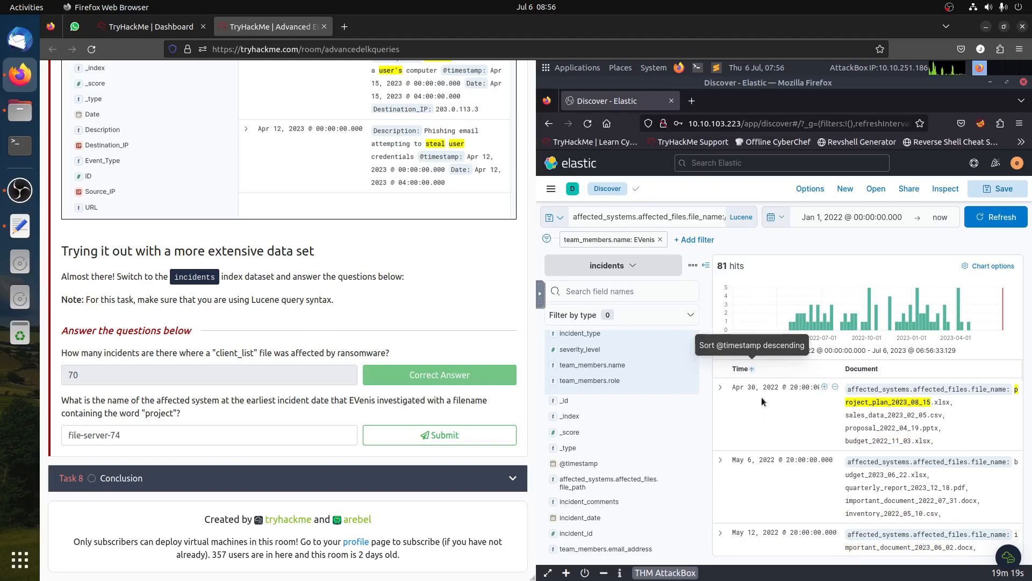
left_click(721, 389)
- Copy the earliest incident's affected system name and submit file-server-78 as the project question's answer
scroll(932, 448, "down", 2)
scroll(932, 447, "down", 6)
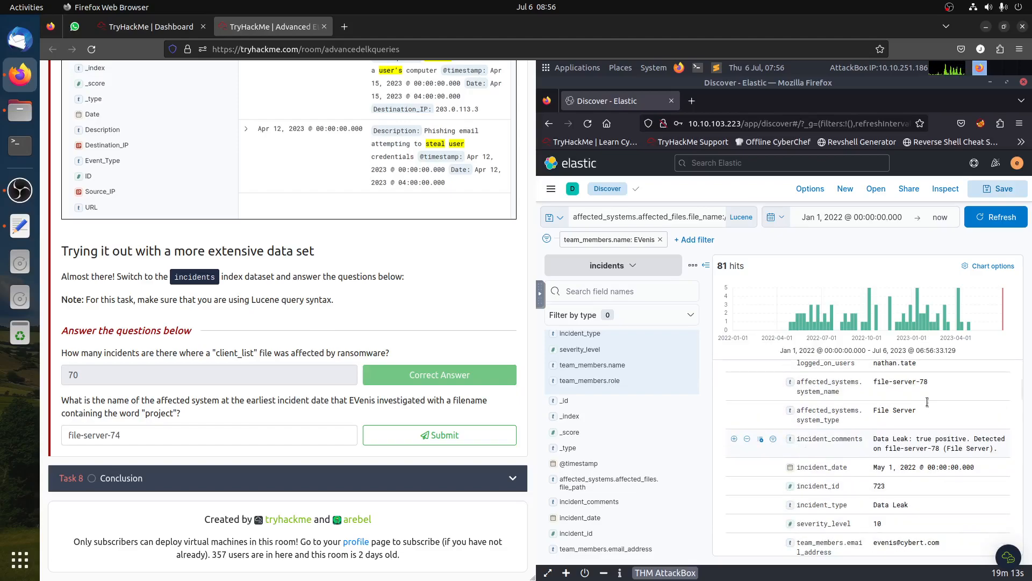
left_click_drag(885, 381, 928, 383)
key("ctrl+c")
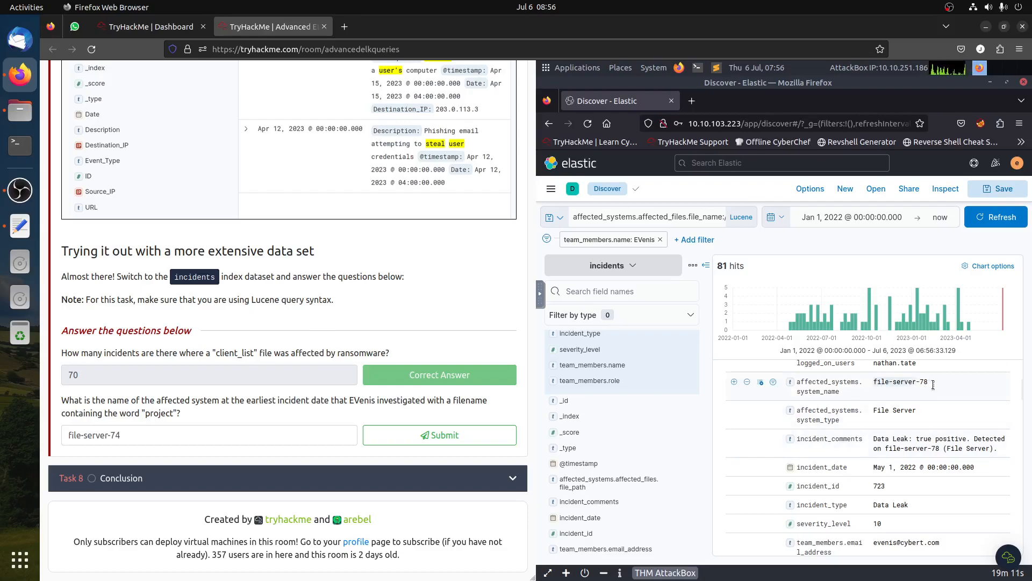
triple_click(184, 435)
key("ctrl+v")
left_click(432, 437)
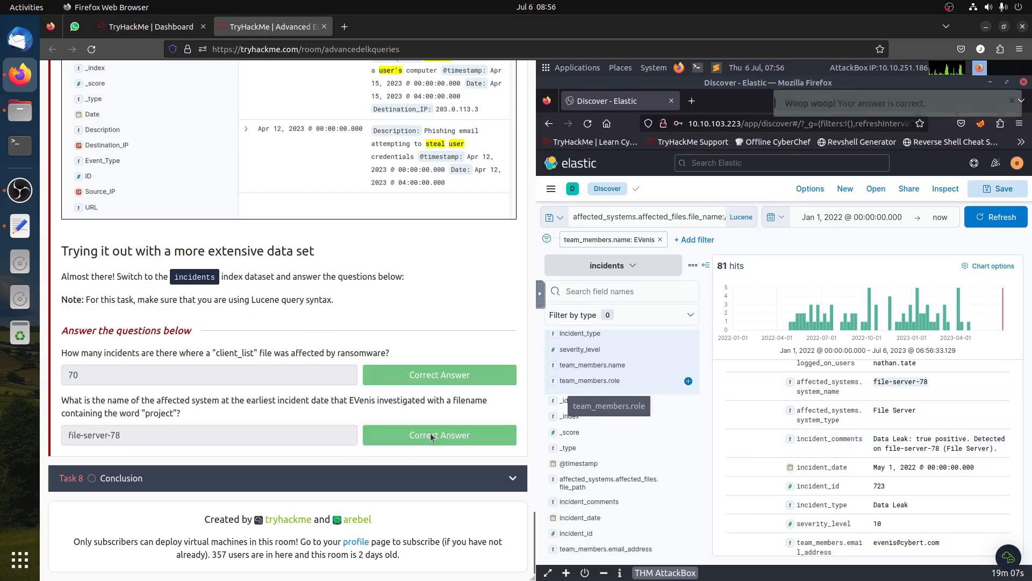
scroll(780, 471, "up", 2)
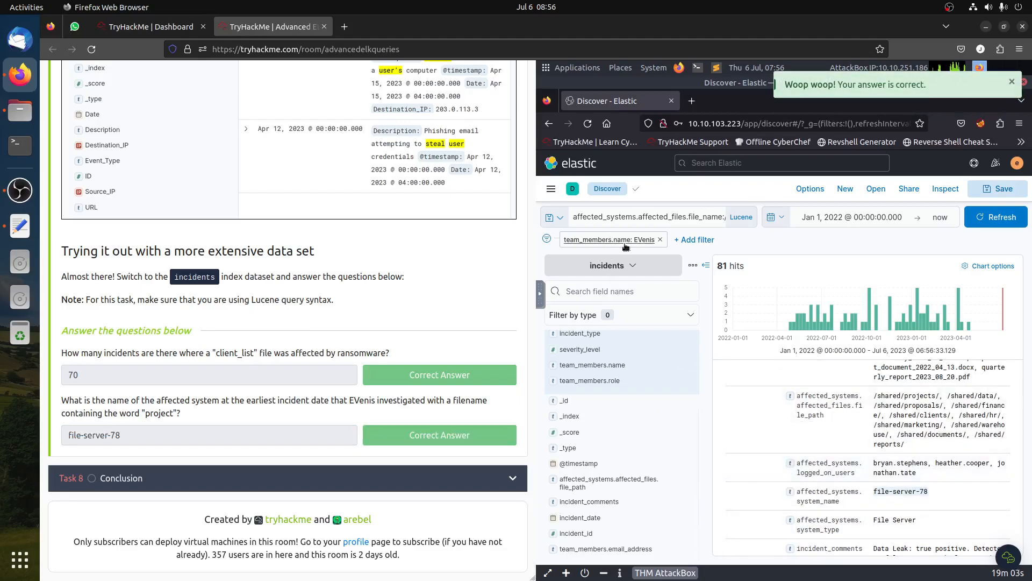
left_click(652, 217)
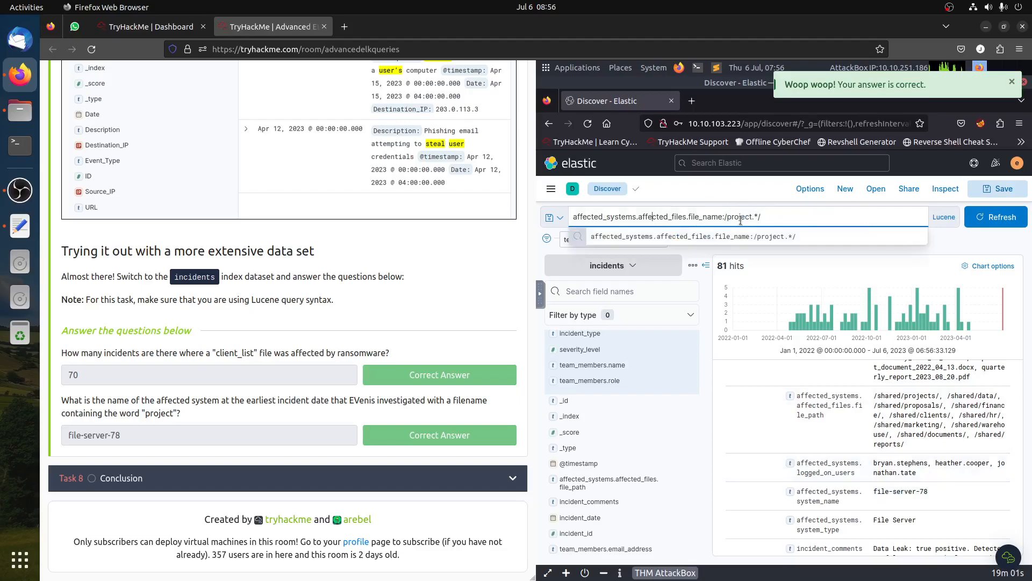
left_click(719, 322)
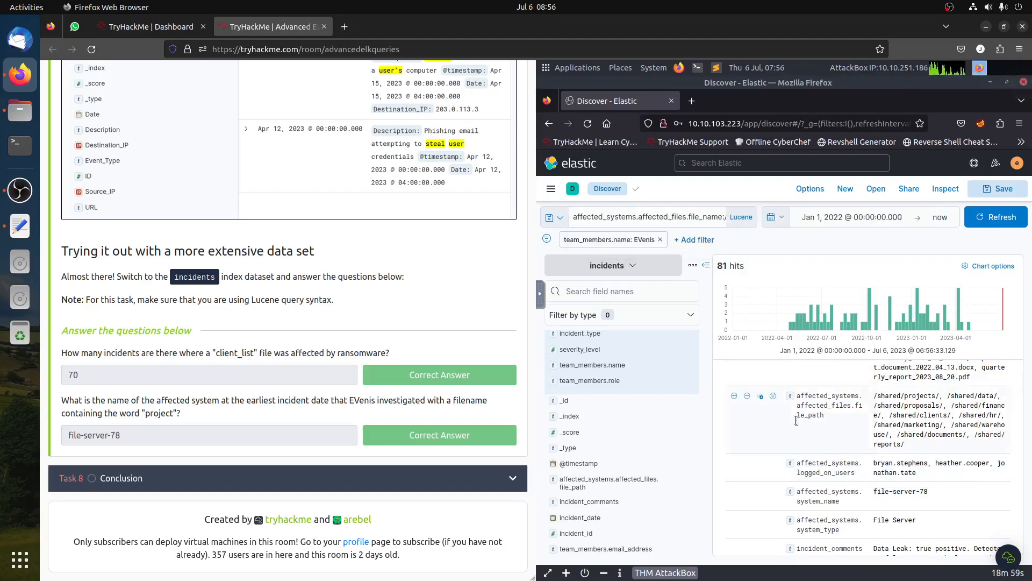
scroll(796, 420, "up", 5)
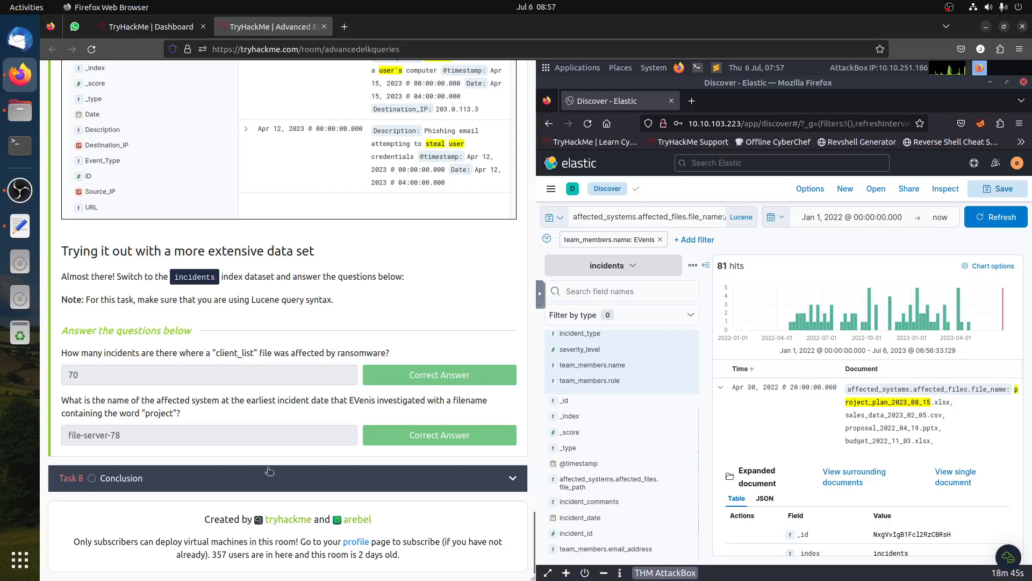
- Open the Conclusion task and mark "I am ready to tackle more!" as completed
left_click(271, 484)
left_click(408, 473)
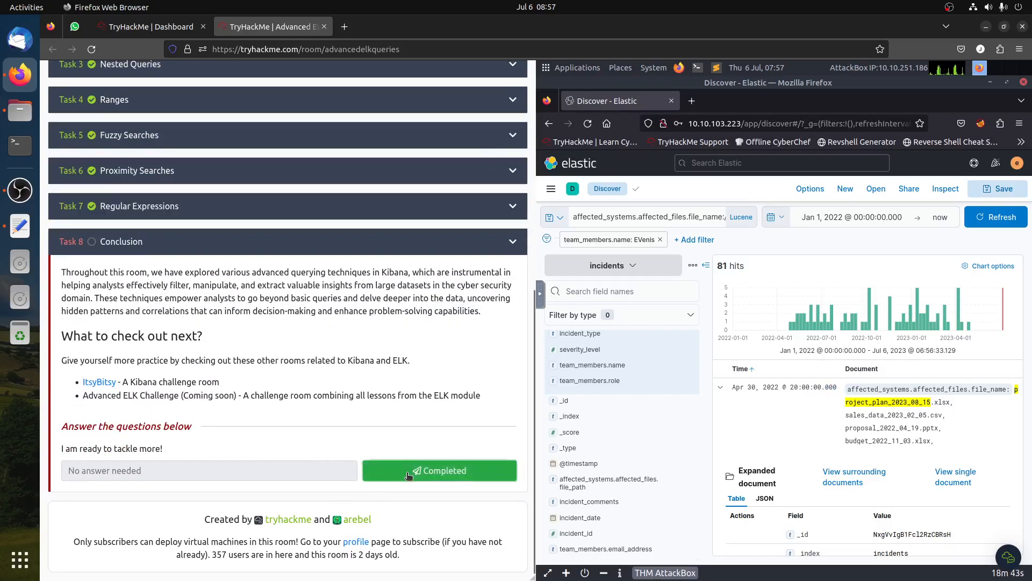